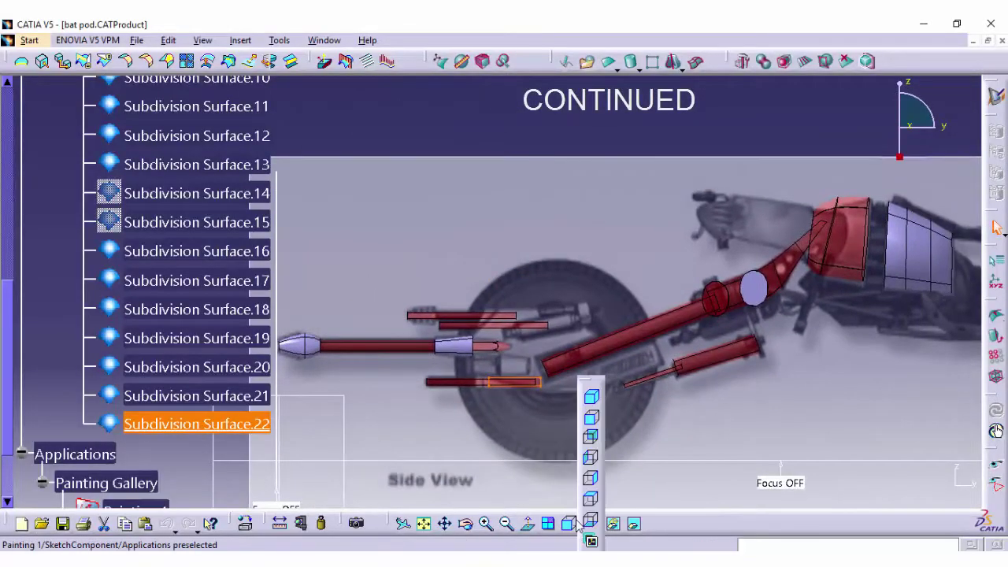
Insert a cylinder subdivision surface and colour it red
click(591, 421)
click(626, 66)
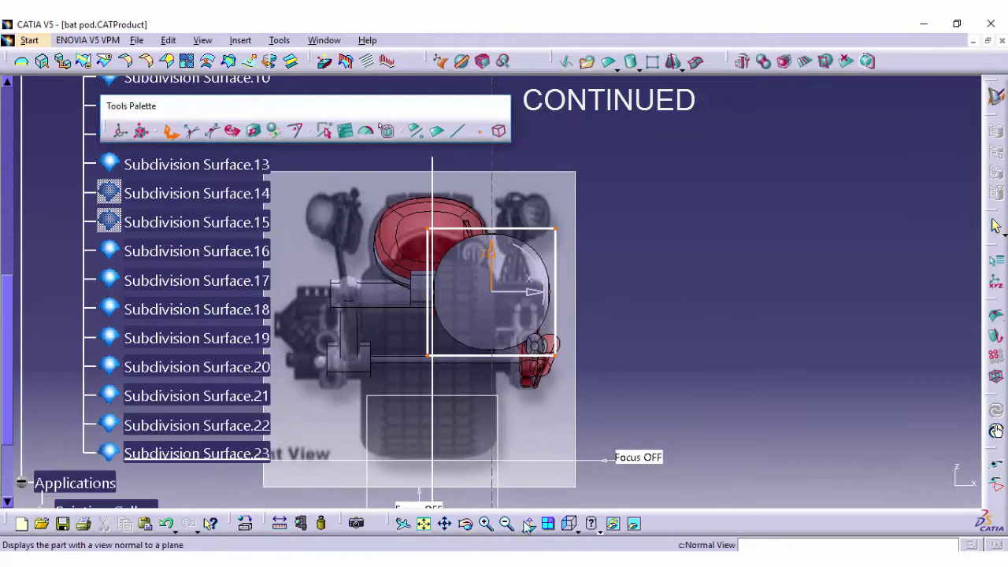
click(592, 459)
click(592, 459)
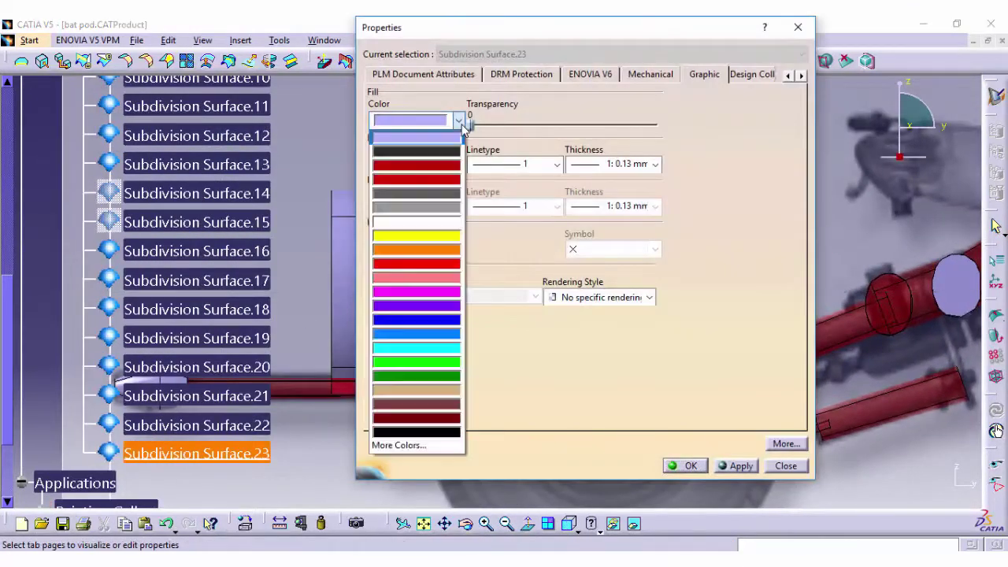
click(412, 163)
click(916, 527)
Shrink the red cylinder, shift it left, and flatten it into a thin slab with Affinity
middle_drag(497, 478, 596, 454)
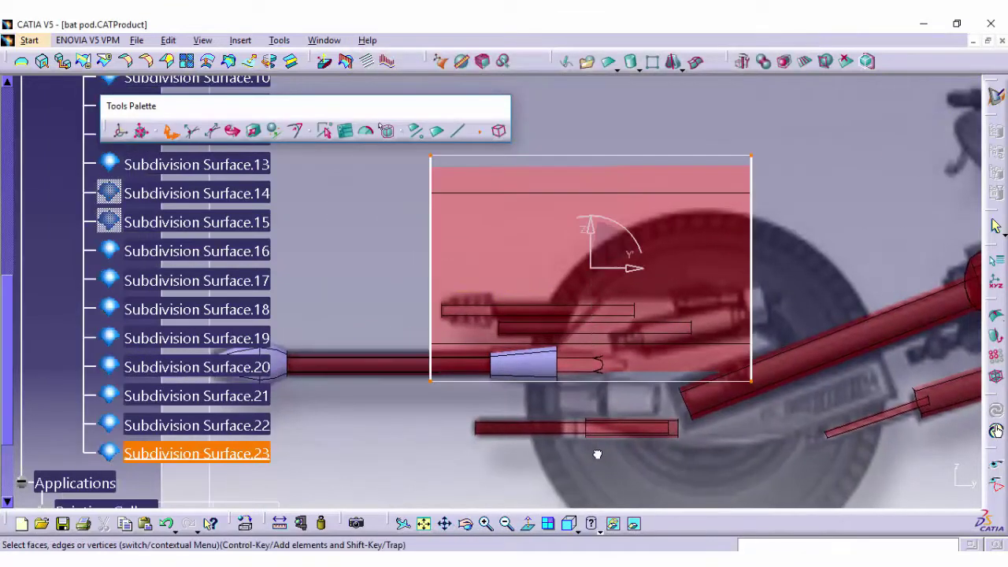
drag(635, 270, 606, 281)
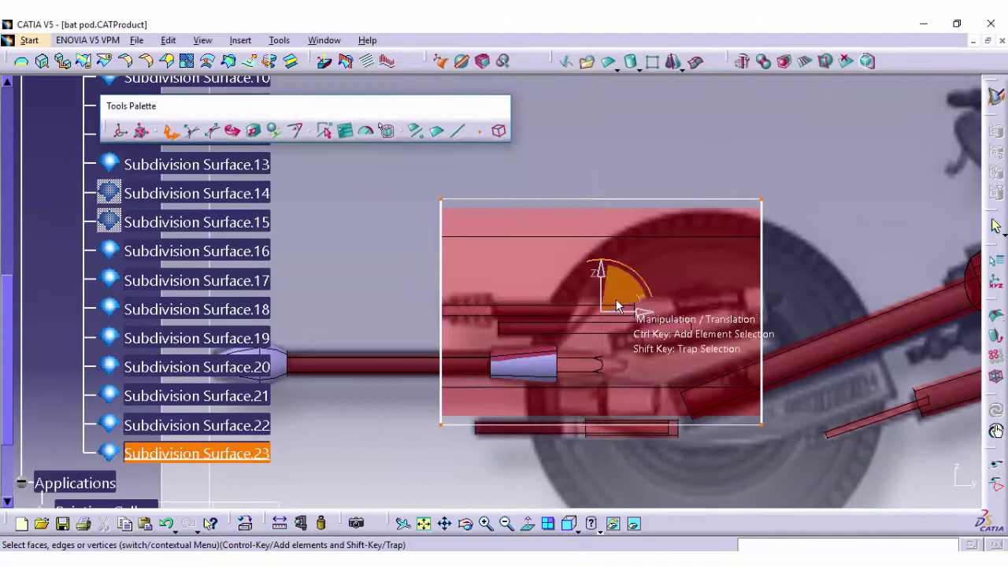
drag(599, 270, 612, 275)
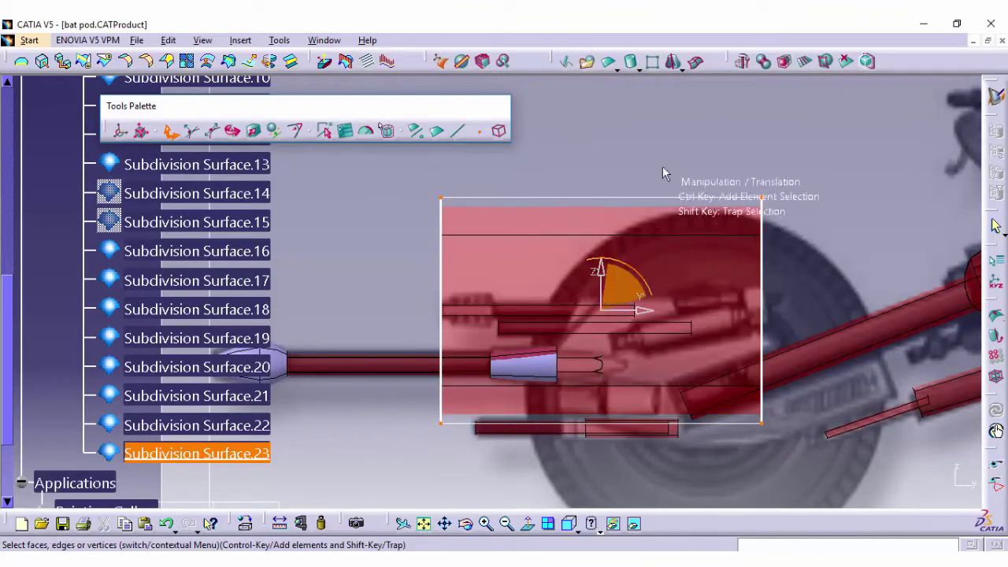
drag(794, 335, 530, 302)
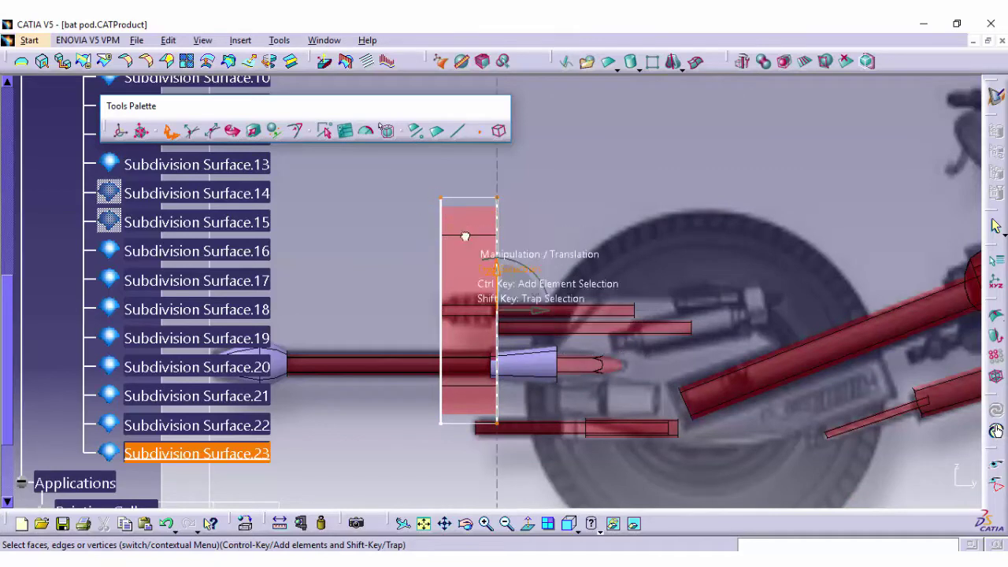
click(253, 132)
drag(470, 236, 470, 307)
Move the cylinder 168 mm left among the fork tubes and show the side and top reference images
mouse_move(496, 496)
middle_down()
mouse_move(536, 441)
mouse_move(470, 309)
middle_up()
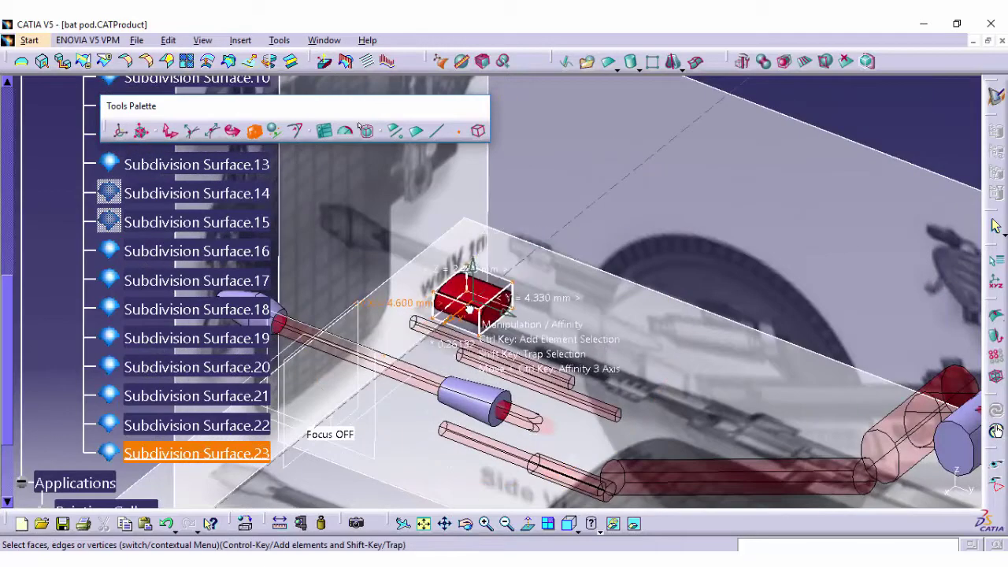
click(172, 134)
middle_drag(427, 364, 318, 271)
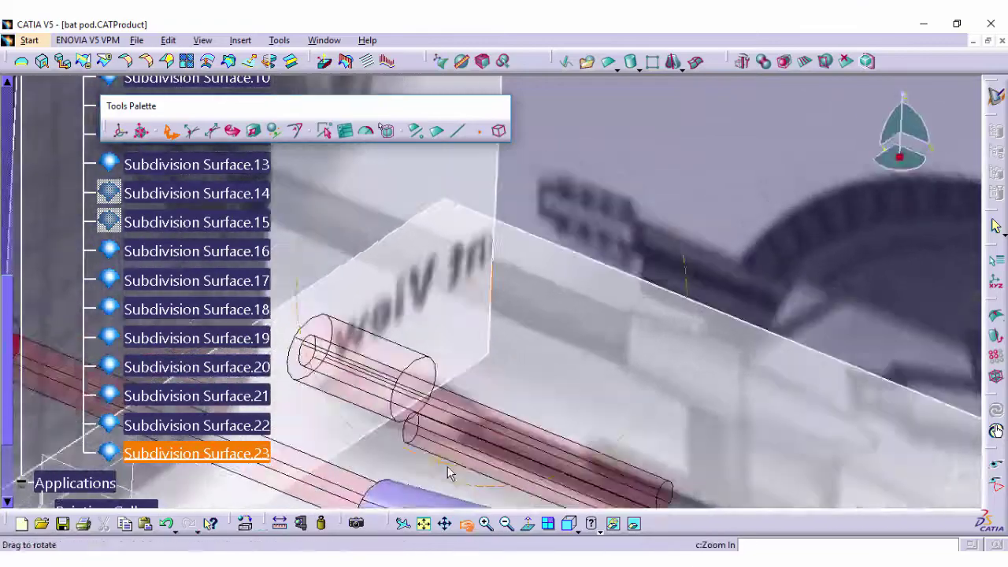
drag(318, 270, 312, 270)
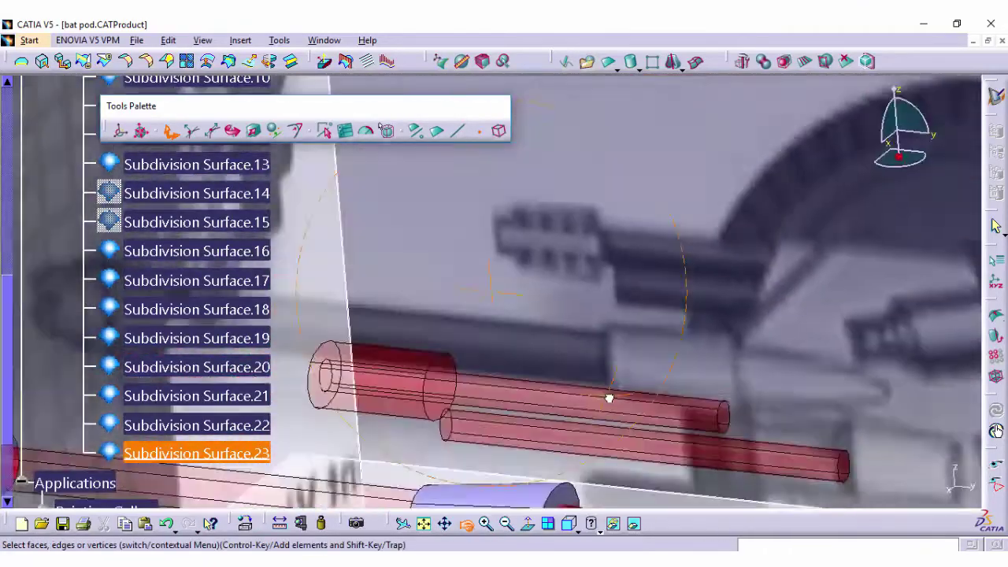
click(505, 523)
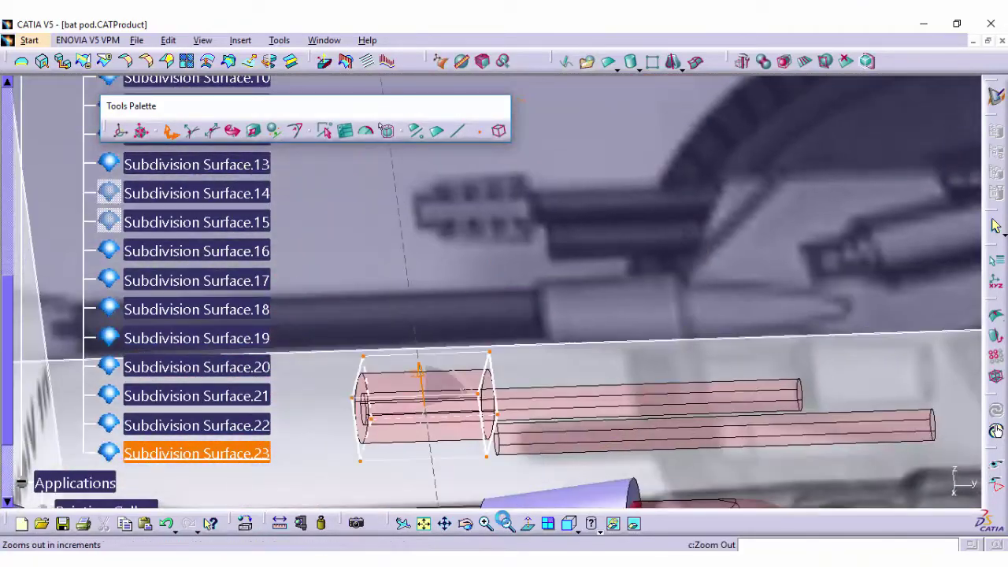
click(548, 525)
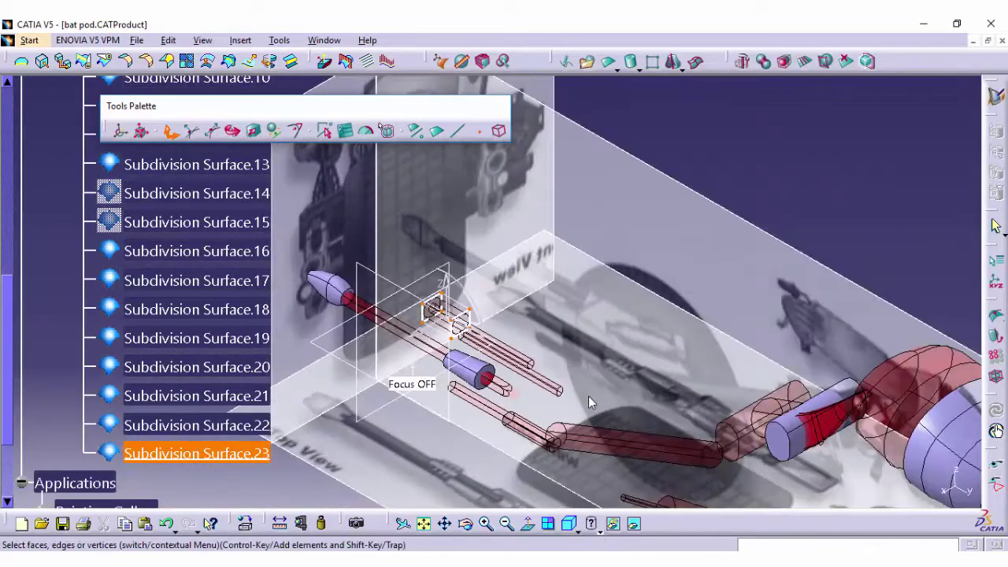
click(485, 523)
middle_drag(535, 386, 680, 360)
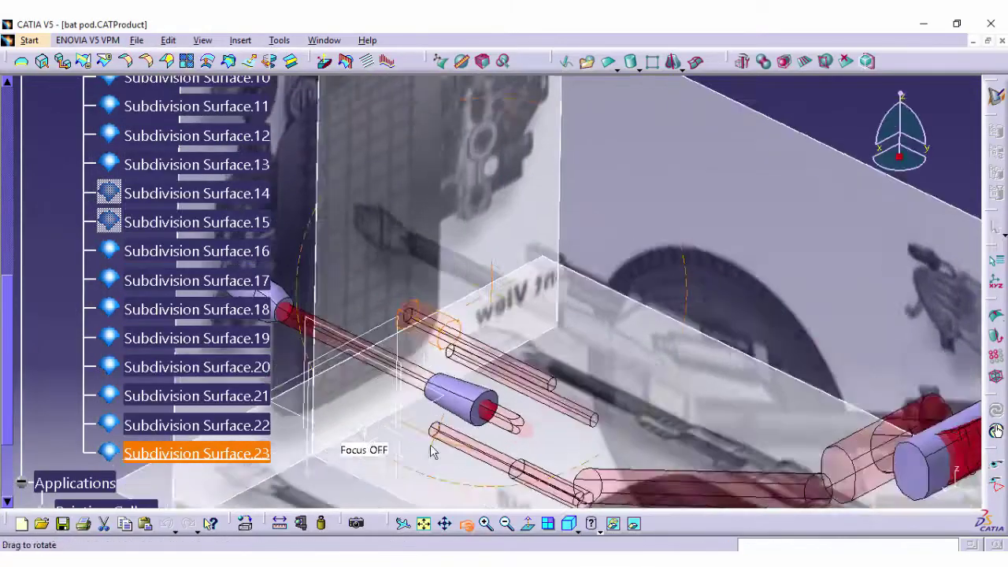
In the front view, insert a subdivision box and translate it over the front wheel
mouse_move(431, 451)
middle_down()
mouse_move(549, 384)
mouse_move(536, 379)
middle_up()
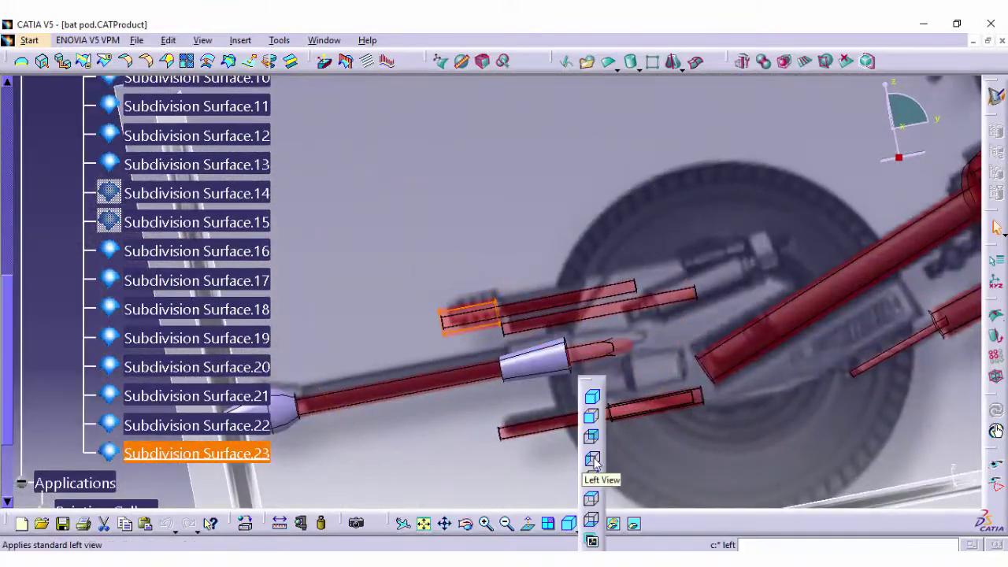
click(593, 461)
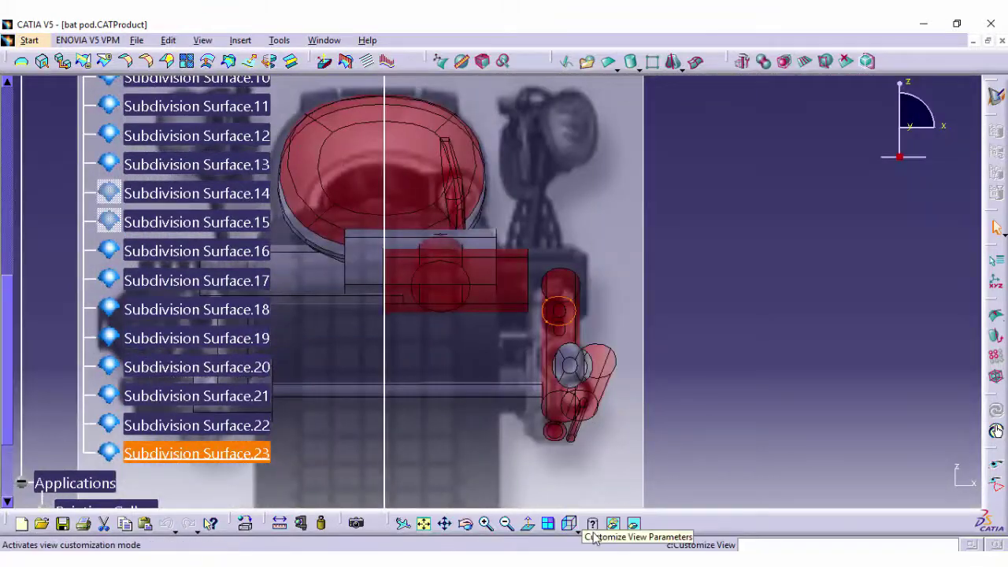
click(591, 419)
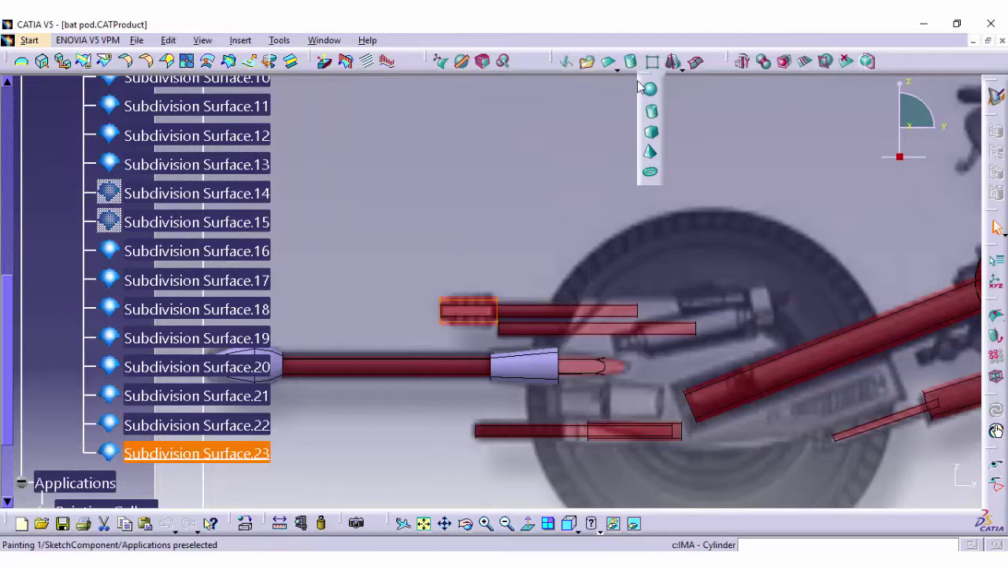
click(641, 87)
mouse_move(375, 250)
mouse_down()
mouse_move(534, 254)
mouse_move(484, 219)
mouse_move(501, 315)
mouse_move(521, 315)
mouse_up()
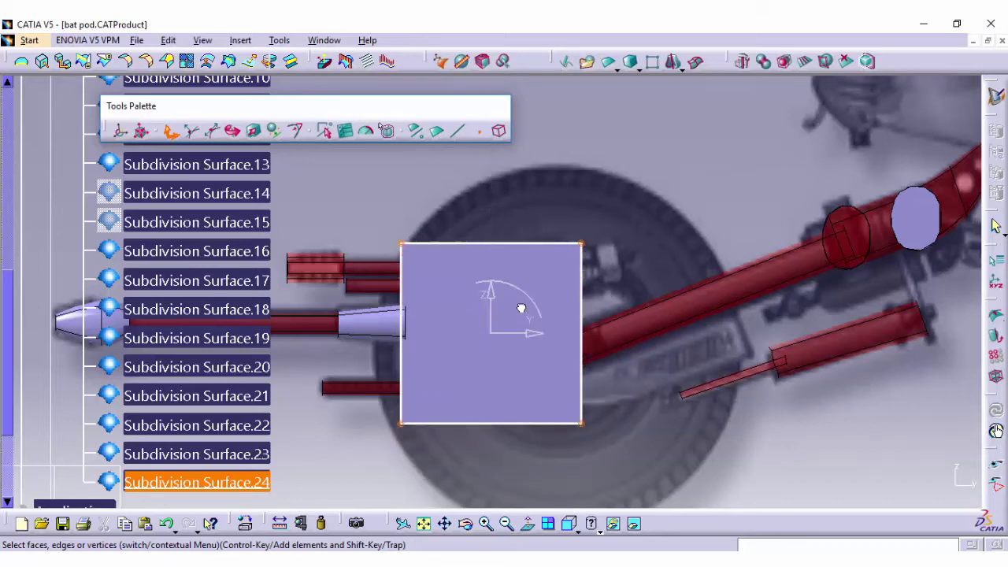
Make Subdivision Surface.24 red at transparency 127 and drag its top-left corner right to slant it
click(511, 245)
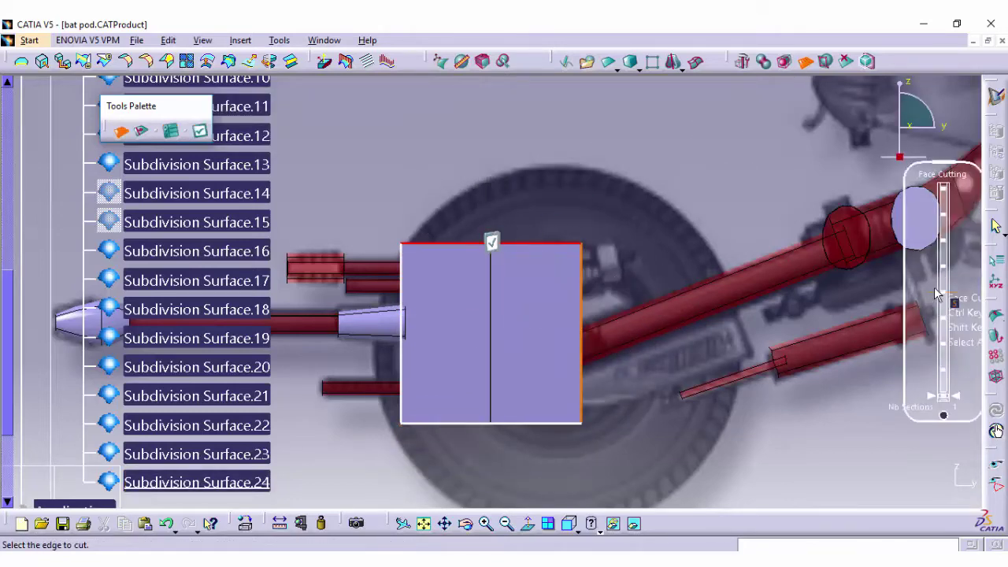
key(Escape)
click(562, 324)
right_click(473, 335)
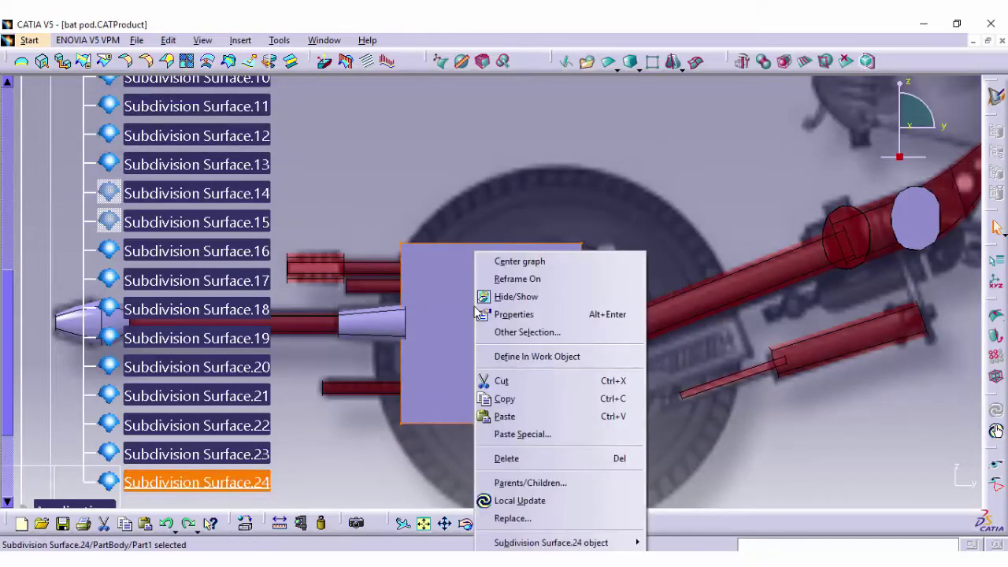
click(504, 308)
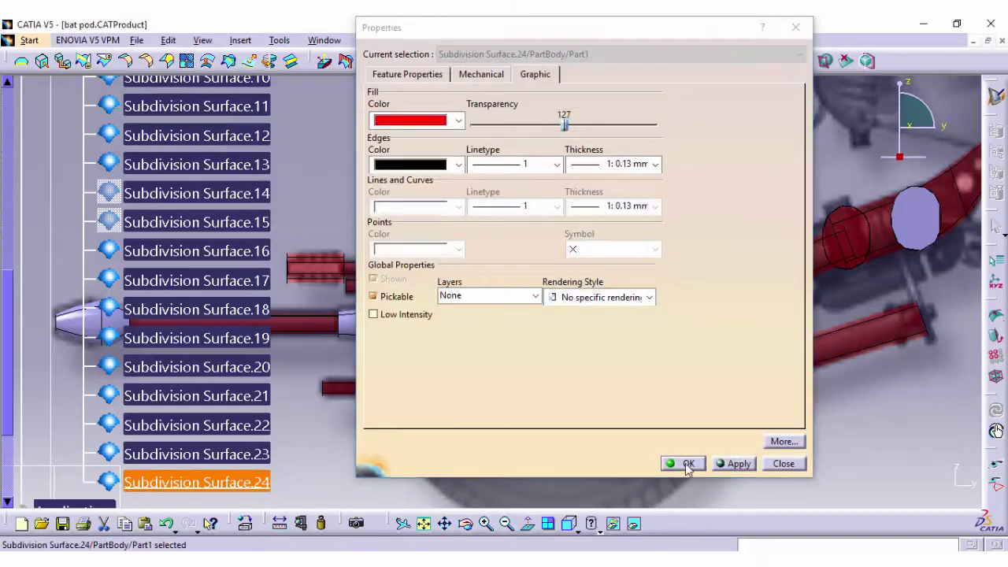
click(689, 465)
double_click(439, 263)
drag(539, 254, 461, 252)
Cut the box face, then drag its corners to slope the bottom and widen the right side
click(790, 63)
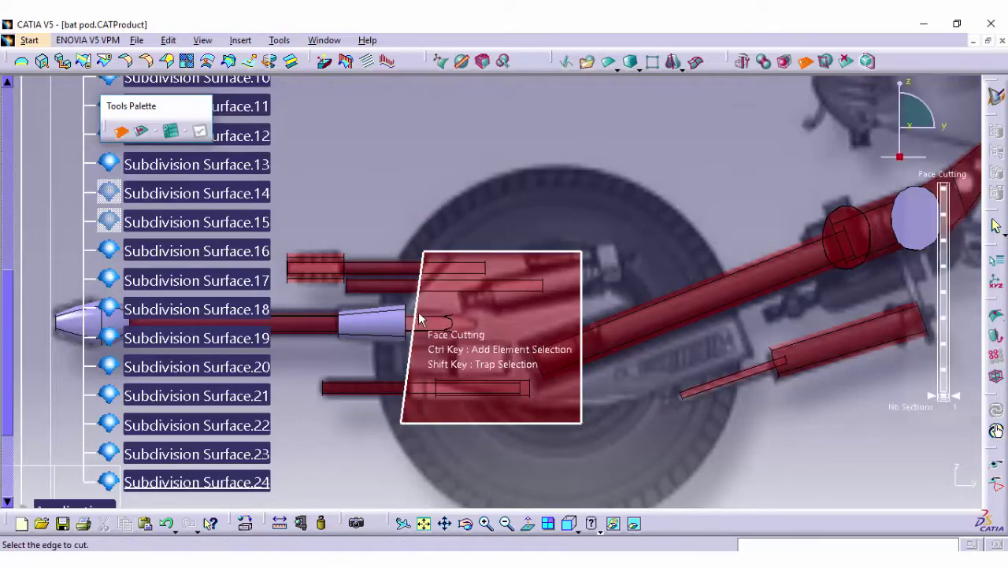
click(411, 337)
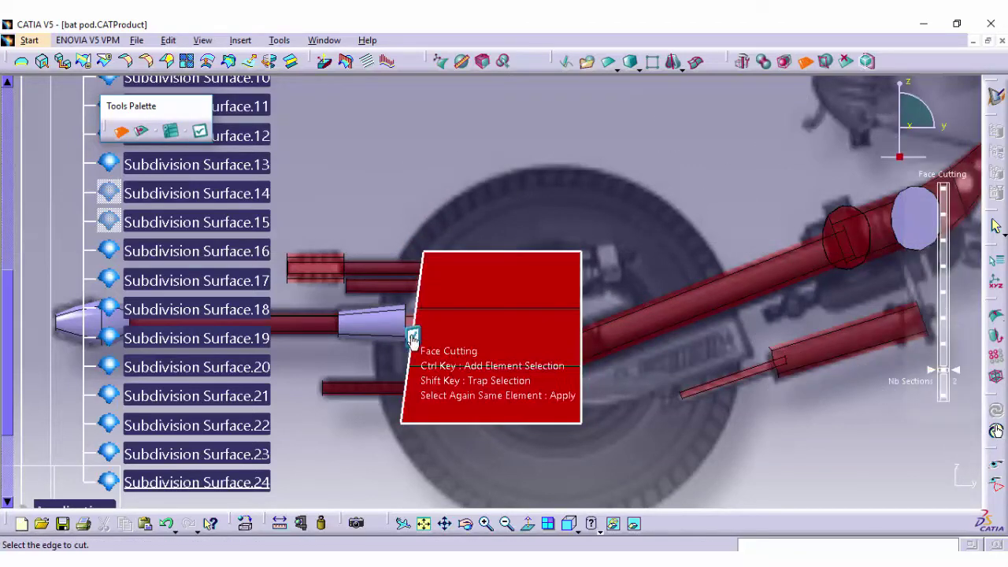
click(412, 337)
drag(412, 367, 428, 367)
mouse_move(401, 424)
mouse_down()
mouse_move(460, 426)
mouse_move(456, 405)
mouse_up()
mouse_move(581, 408)
mouse_down()
mouse_move(597, 386)
mouse_move(682, 351)
mouse_up()
mouse_move(615, 349)
mouse_down()
mouse_move(594, 358)
mouse_move(610, 263)
mouse_move(586, 276)
mouse_move(647, 306)
mouse_move(617, 396)
mouse_move(607, 389)
mouse_up()
drag(675, 401, 592, 370)
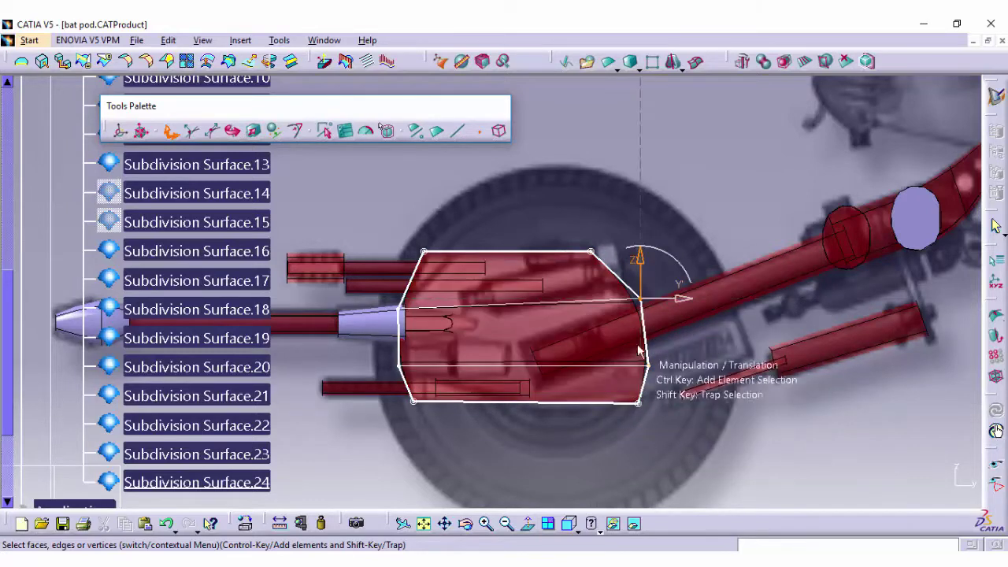
drag(658, 289, 661, 396)
Add another face cut and stretch that edge into a point toward the rear
click(824, 61)
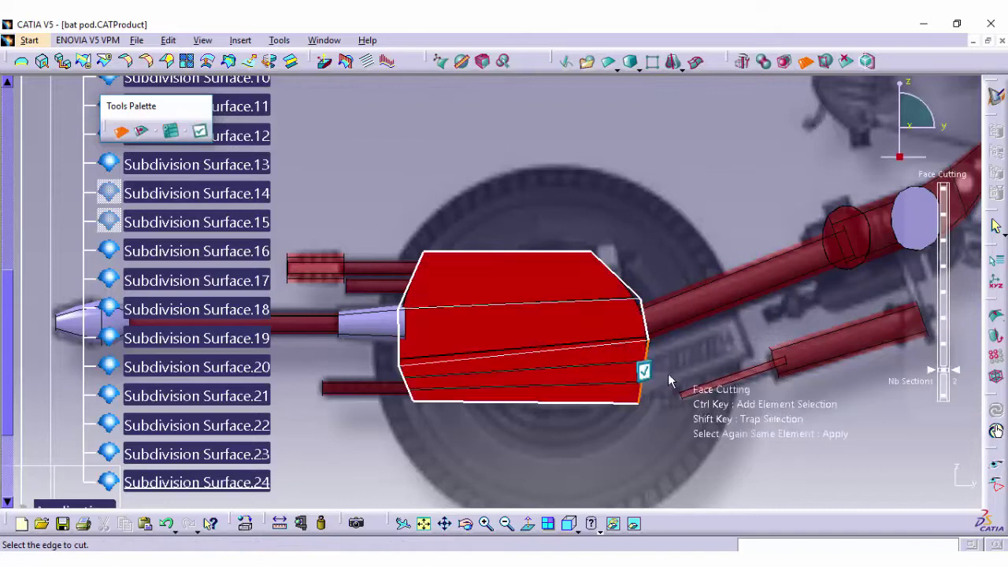
click(638, 360)
mouse_move(637, 360)
mouse_down()
mouse_move(735, 349)
mouse_move(724, 371)
mouse_move(773, 332)
mouse_up()
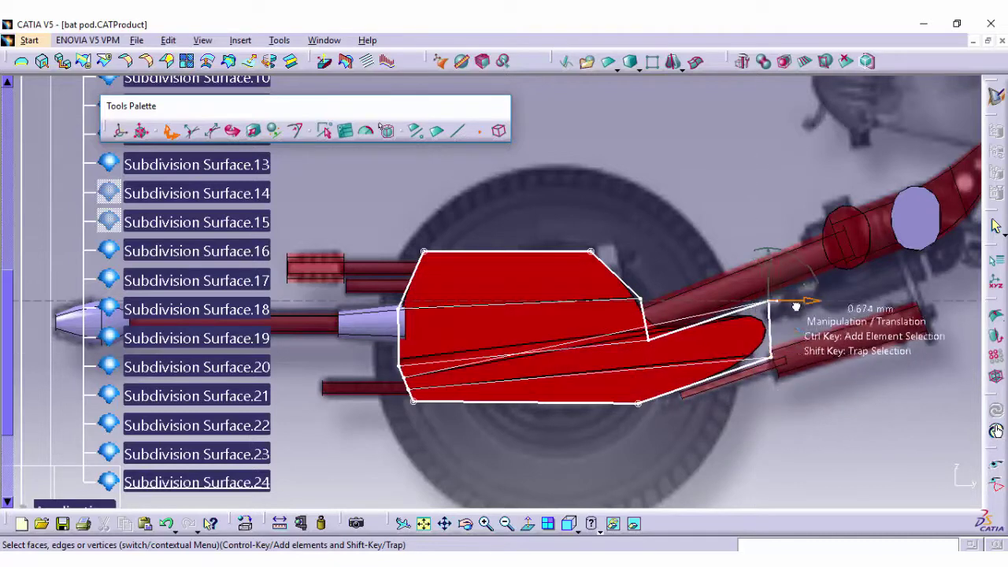
click(805, 60)
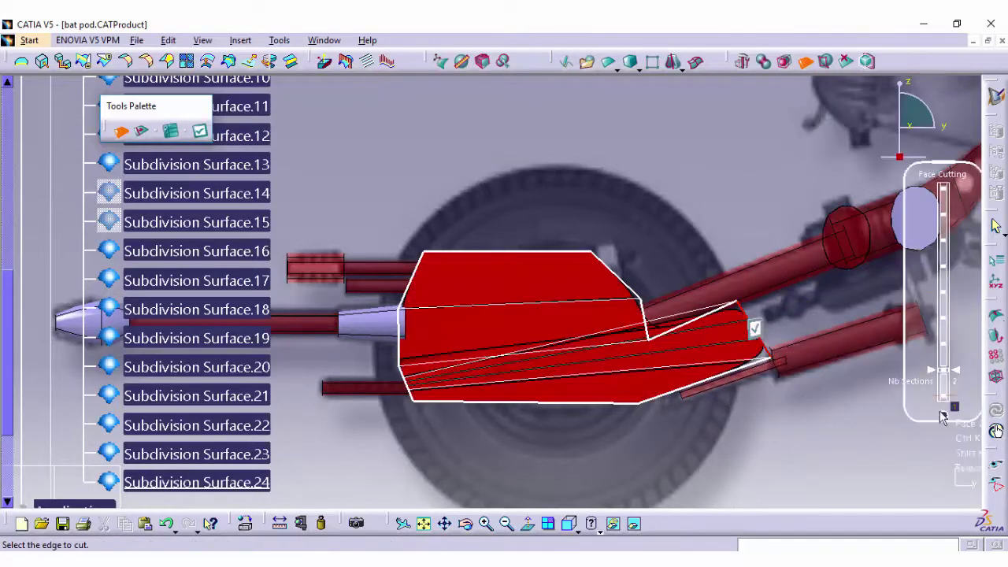
click(995, 226)
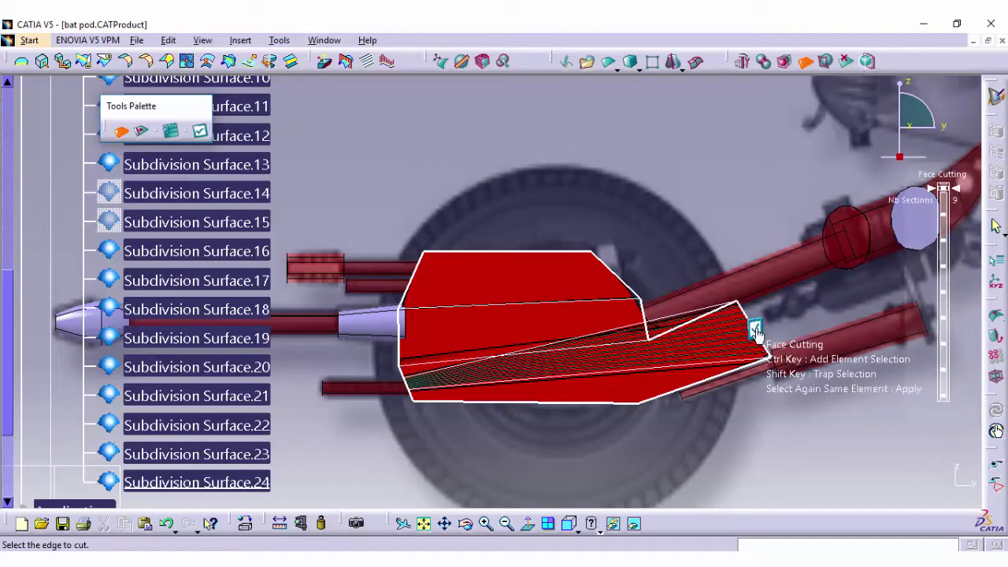
Shift the narrow tip face slightly left and switch to the top view
click(532, 341)
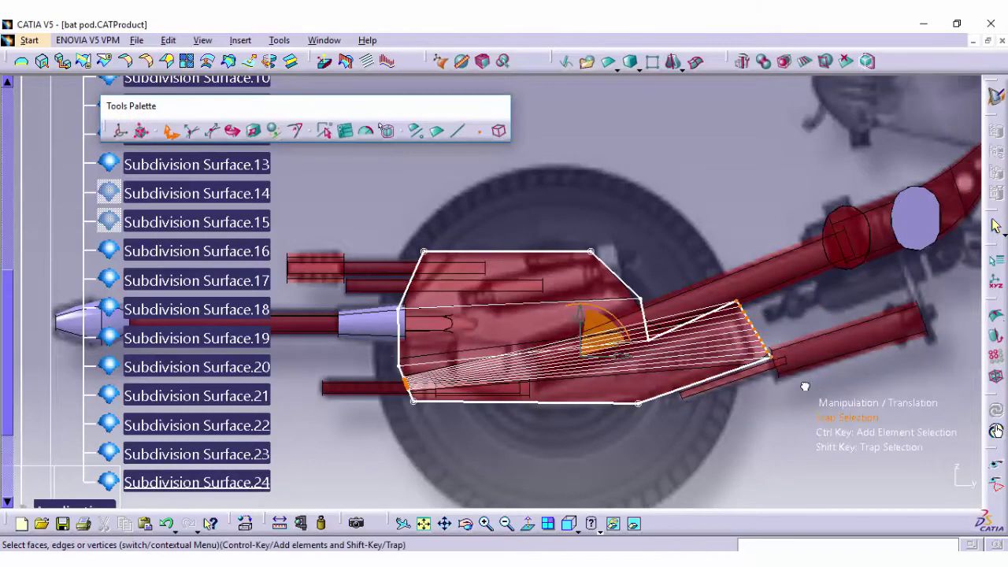
click(255, 132)
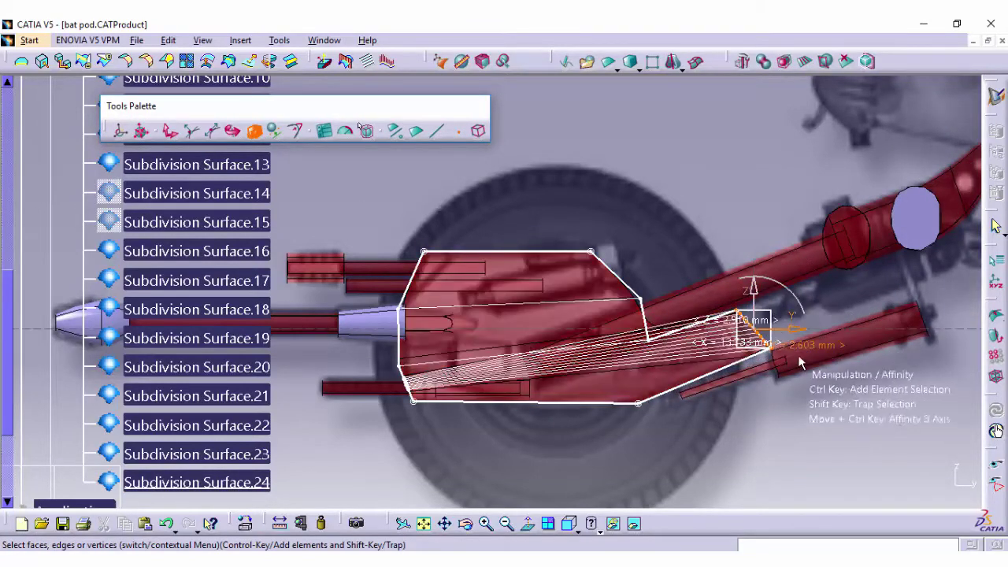
click(171, 131)
drag(788, 372, 720, 311)
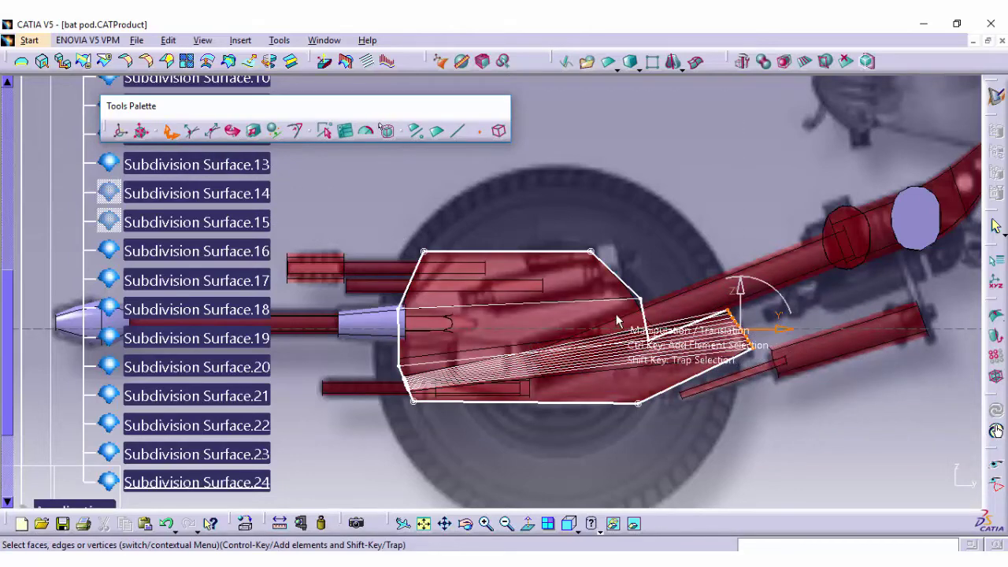
click(570, 524)
click(581, 488)
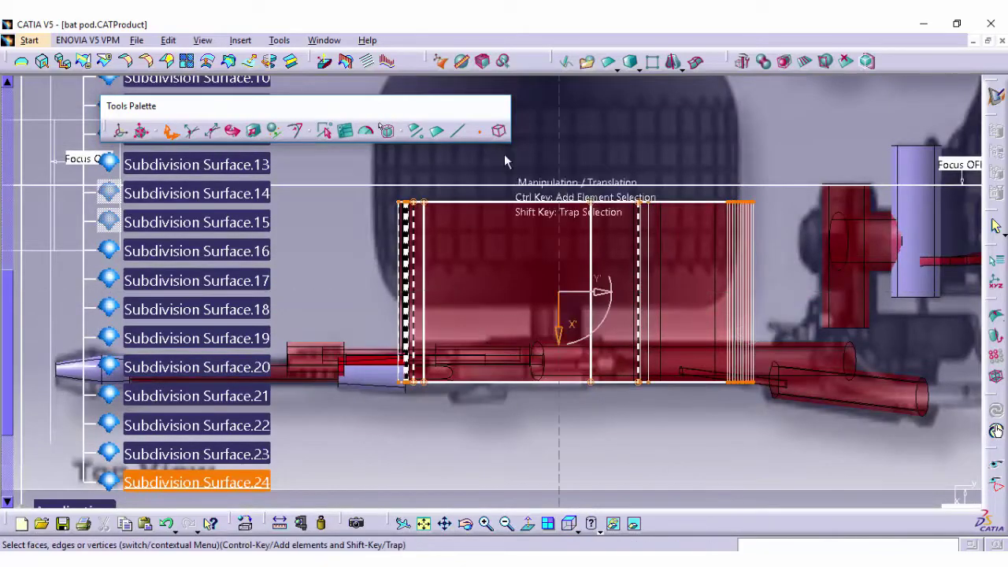
Lower the seat's top edge to flatten it and nudge the mesh slightly up and left
mouse_move(561, 326)
mouse_down()
mouse_move(578, 416)
mouse_move(581, 406)
mouse_up()
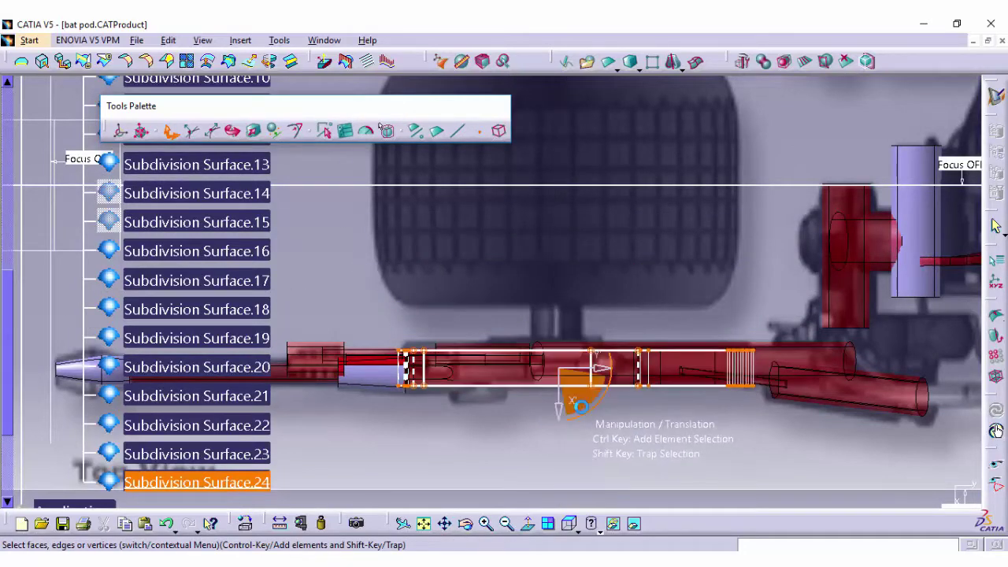
middle_drag(595, 464, 602, 374)
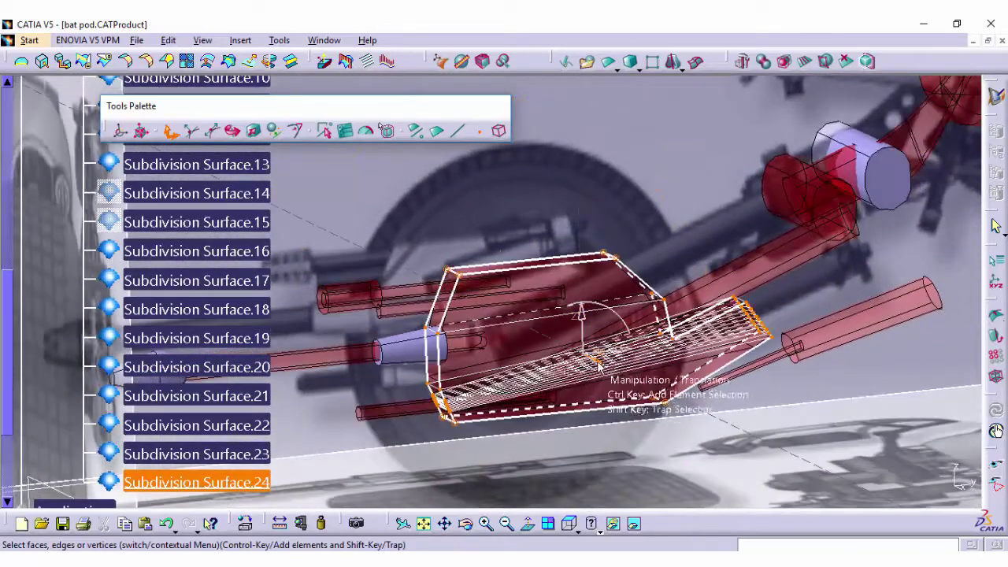
drag(599, 364, 587, 361)
mouse_move(535, 533)
middle_down()
mouse_move(354, 366)
mouse_move(293, 393)
mouse_move(675, 427)
mouse_move(481, 403)
mouse_move(619, 376)
mouse_move(590, 432)
mouse_move(315, 420)
mouse_move(434, 394)
mouse_move(520, 311)
mouse_move(646, 373)
middle_up()
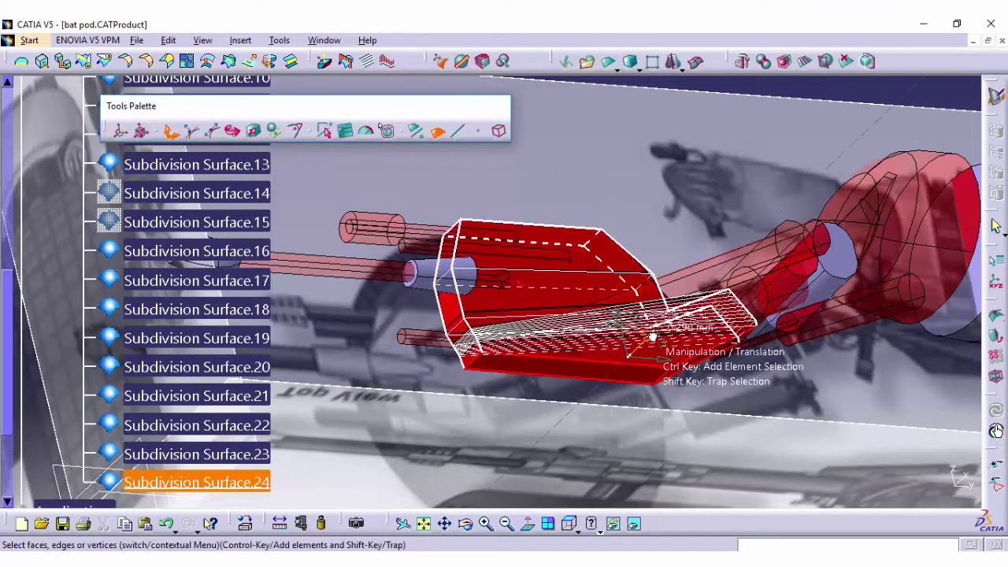
click(254, 130)
mouse_move(640, 324)
middle_down()
mouse_move(900, 101)
mouse_move(510, 272)
middle_up()
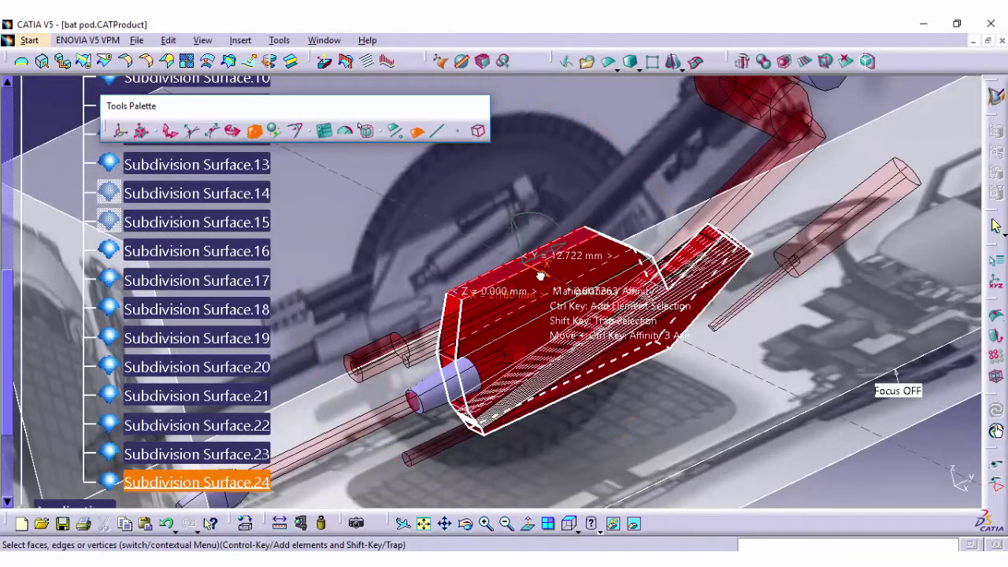
Weight Subdivision Surface.24's upper edges at 38, save the product, and orbit to check the seat
click(366, 130)
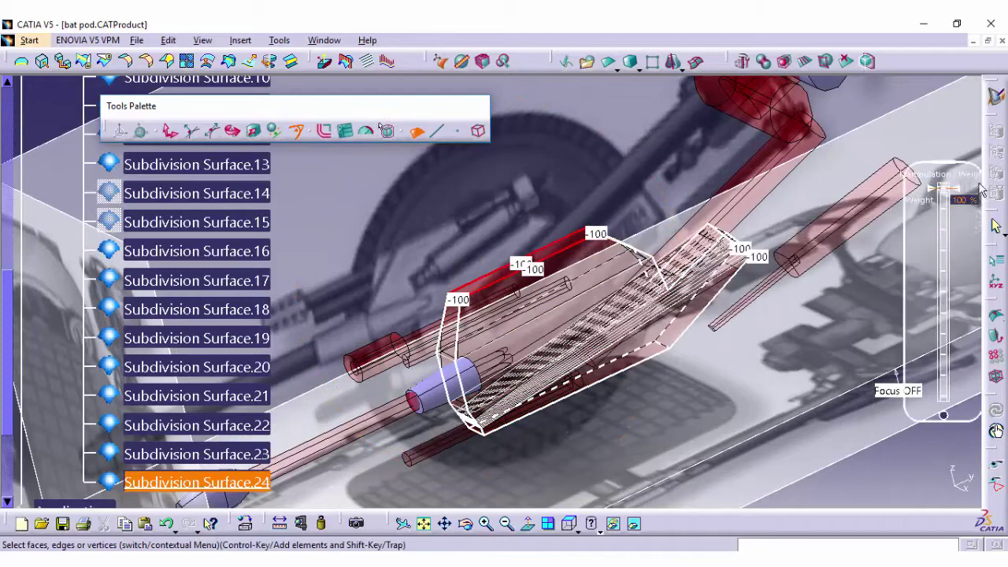
click(136, 40)
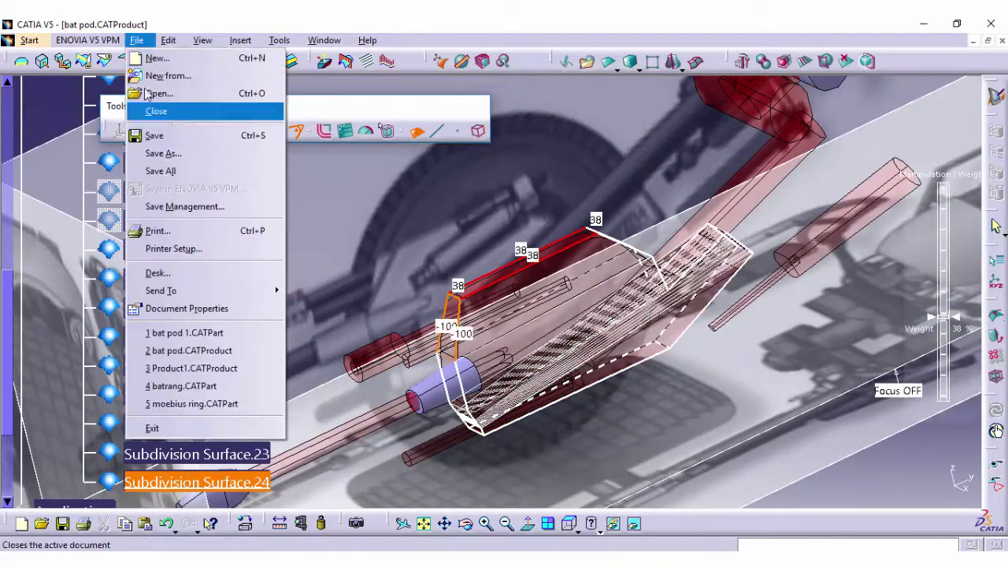
click(158, 134)
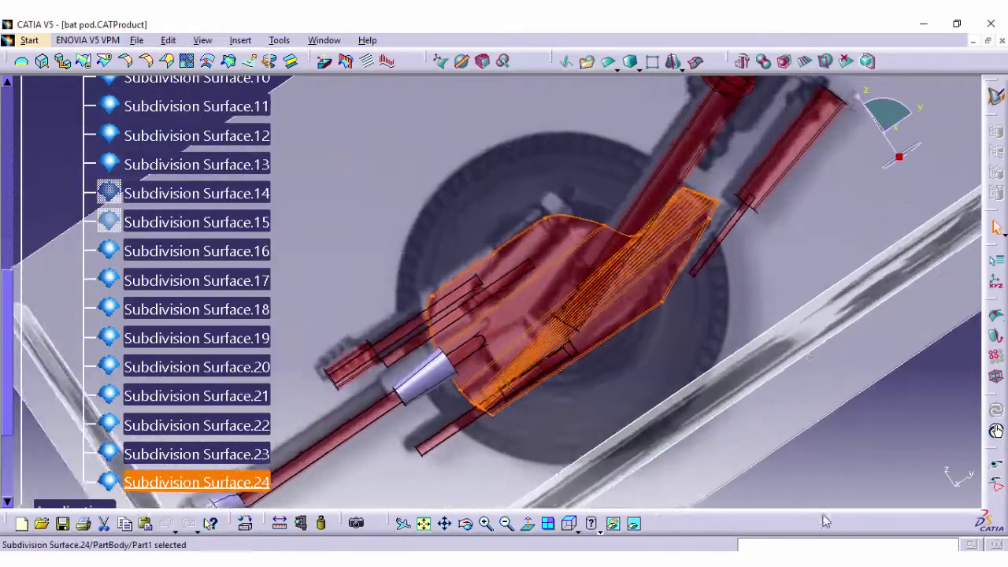
click(465, 525)
middle_drag(461, 530, 554, 461)
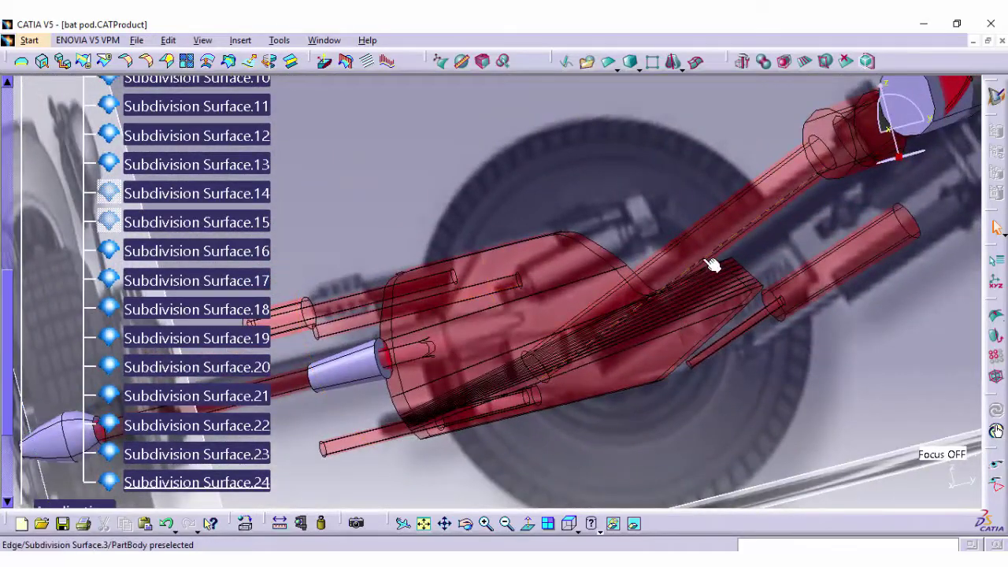
Scale the small box's faces to about 0.7 and move it down beneath the seat
click(592, 420)
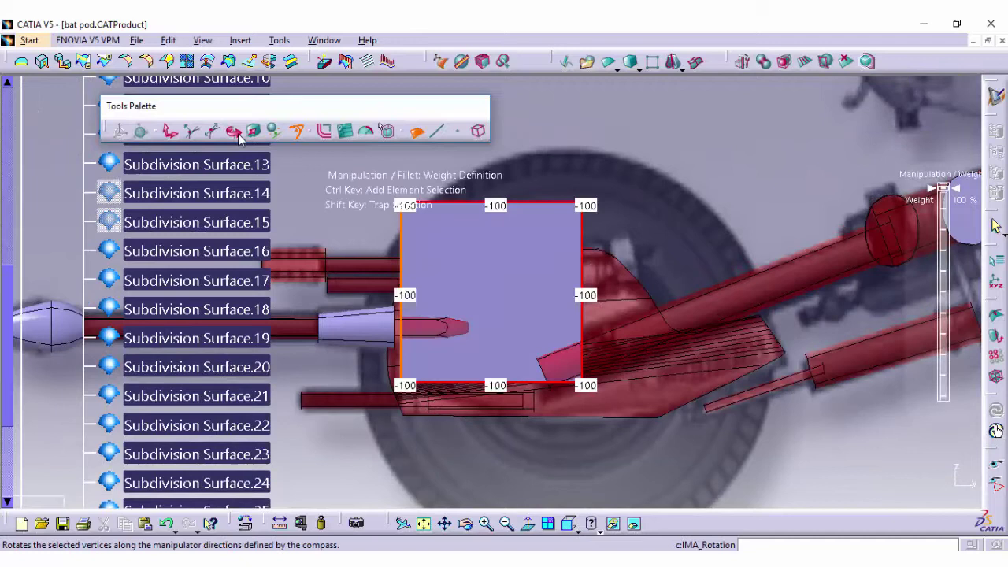
click(172, 134)
mouse_move(686, 295)
mouse_down()
mouse_move(690, 272)
mouse_move(682, 365)
mouse_up()
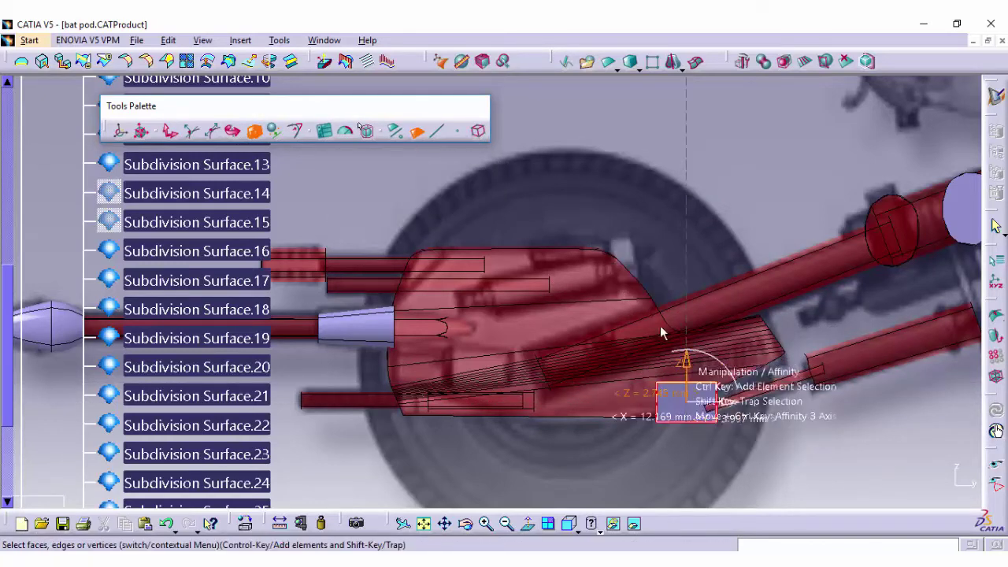
middle_drag(706, 476, 451, 313)
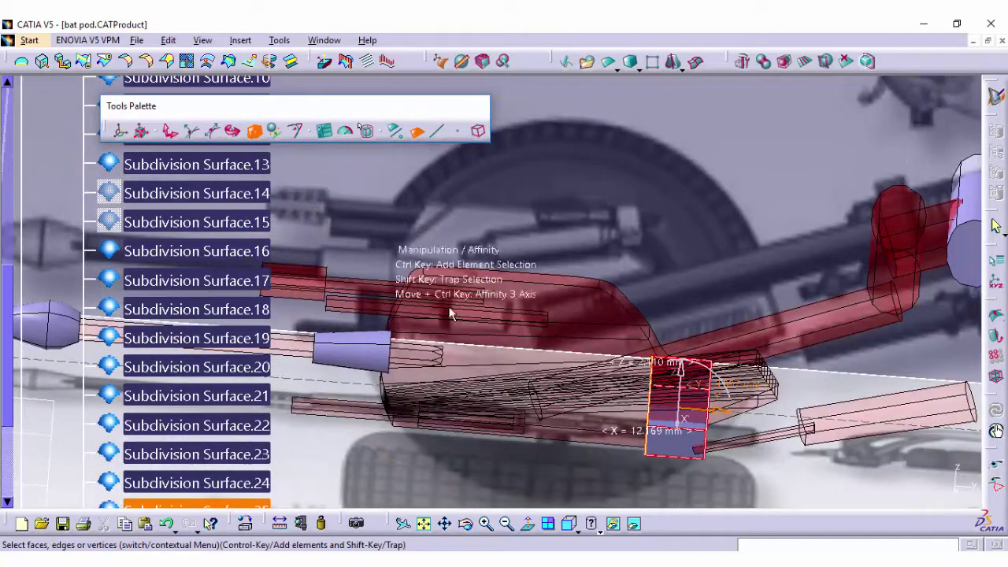
middle_drag(681, 411, 600, 344)
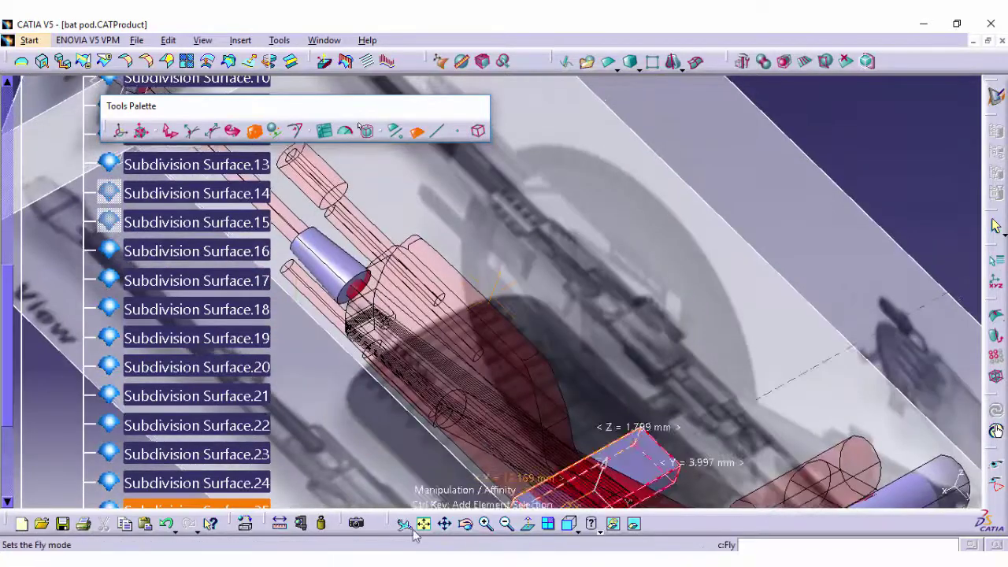
drag(577, 358, 523, 386)
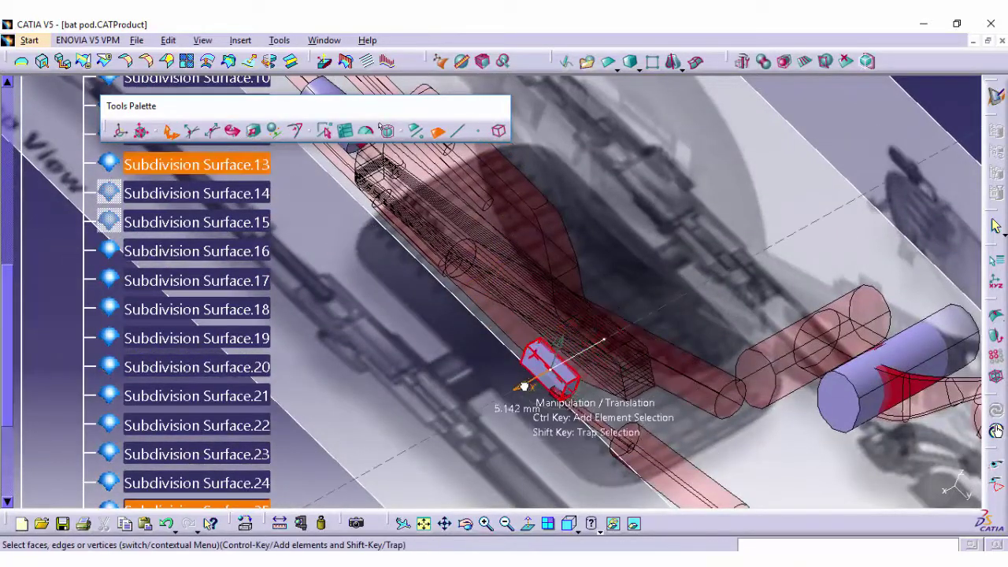
Give the small box's edges a weight of 64, rounding it into a capsule
click(253, 131)
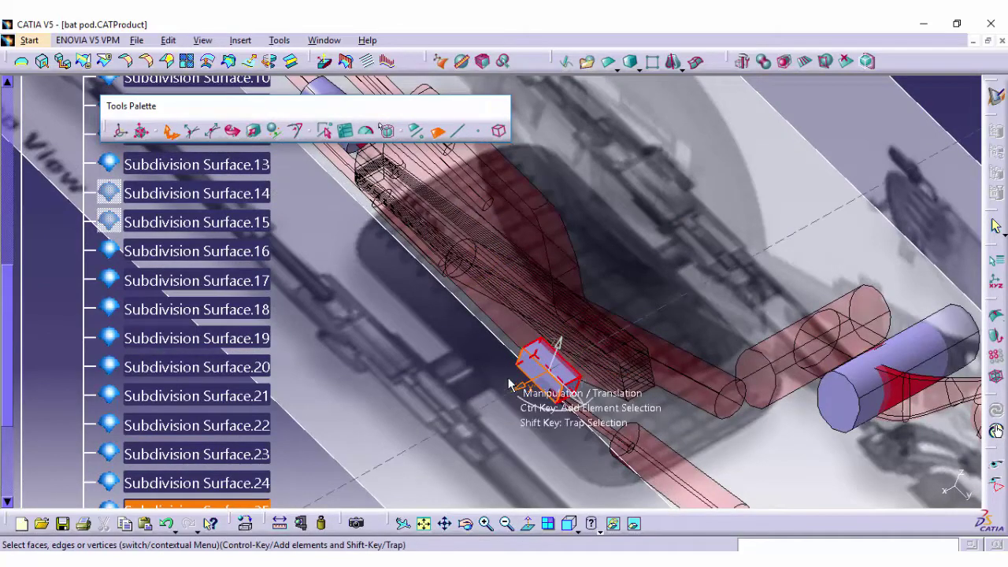
middle_drag(509, 385, 734, 315)
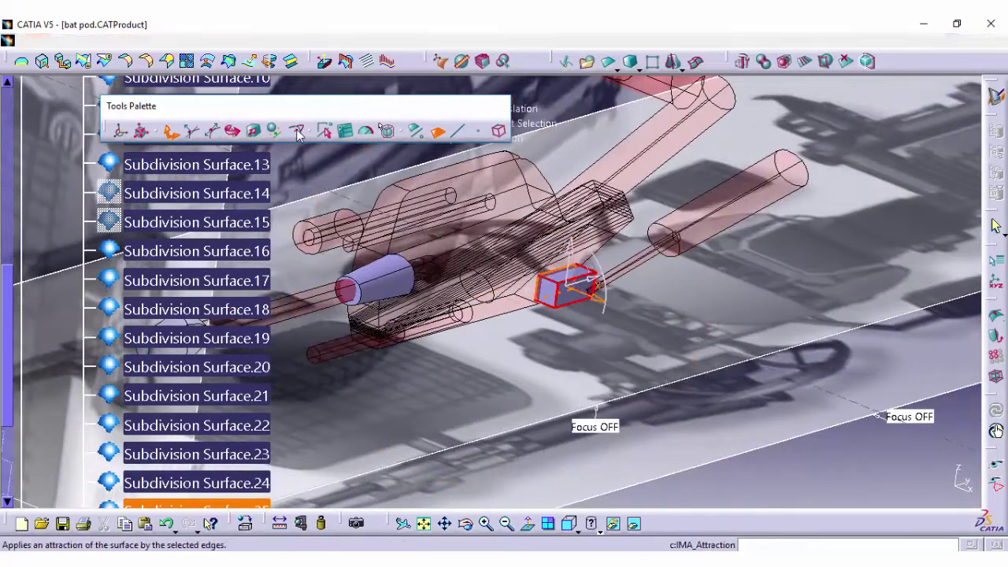
click(367, 61)
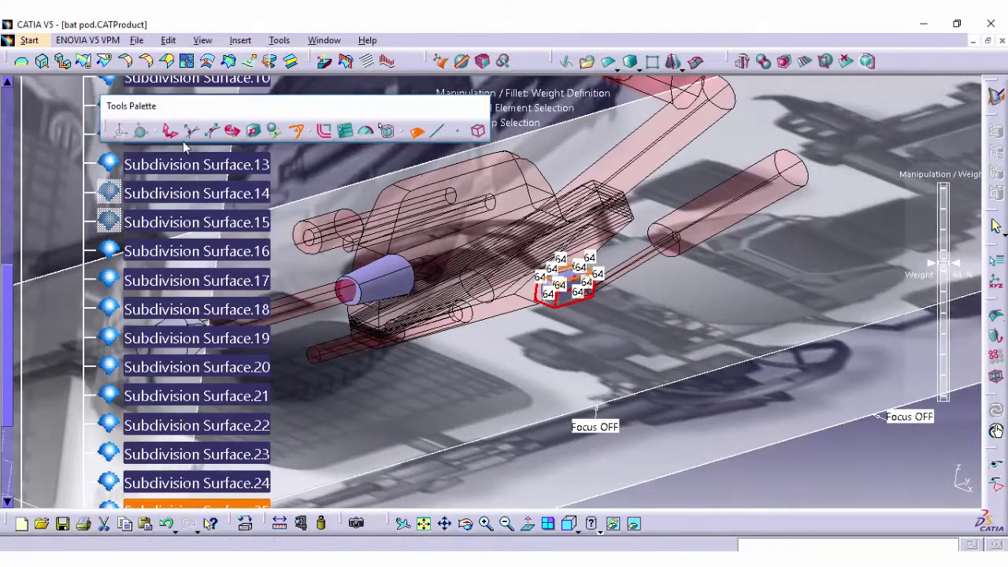
key(Escape)
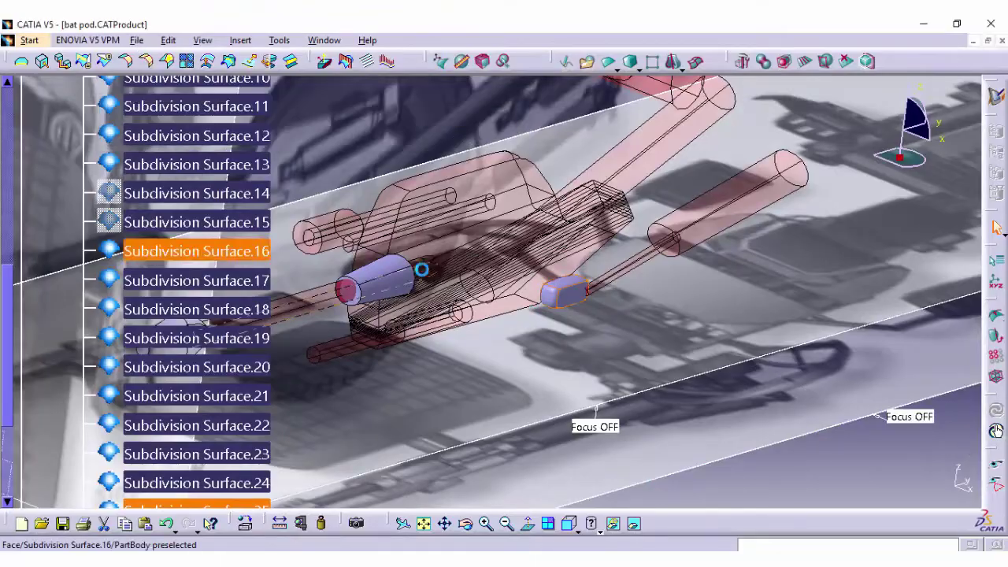
mouse_move(569, 472)
middle_down()
mouse_move(562, 360)
mouse_move(322, 344)
mouse_move(443, 408)
mouse_move(437, 359)
mouse_move(570, 467)
middle_up()
Switch to the side view and set Subdivision Surface.26's fill colour to red
click(590, 457)
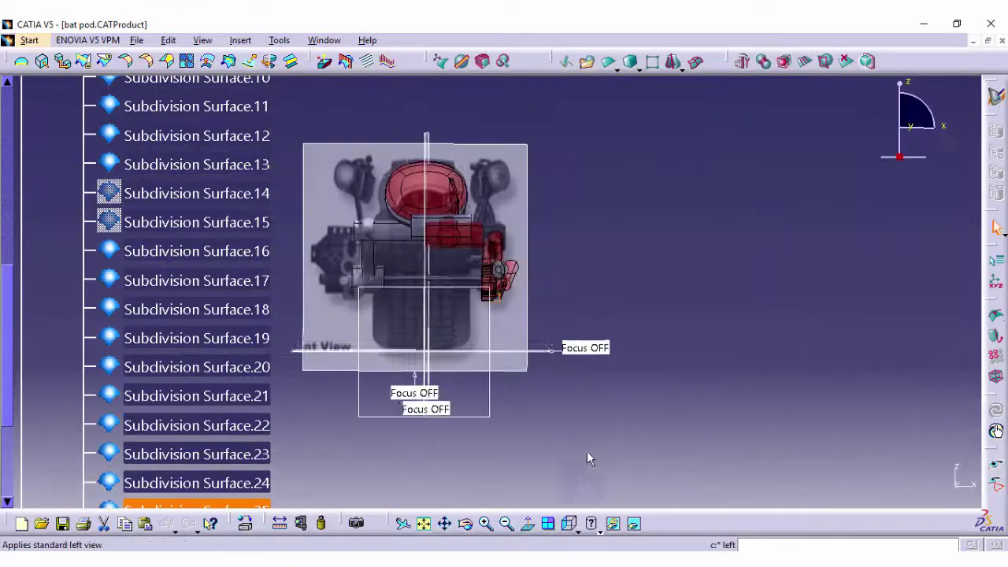
click(630, 61)
click(583, 539)
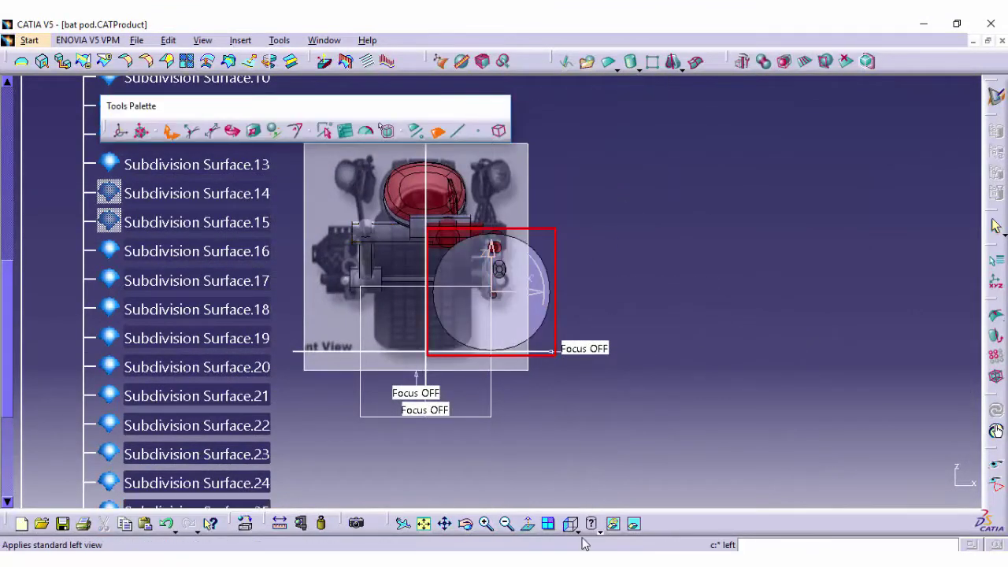
scroll(113, 315, down, 3)
click(415, 126)
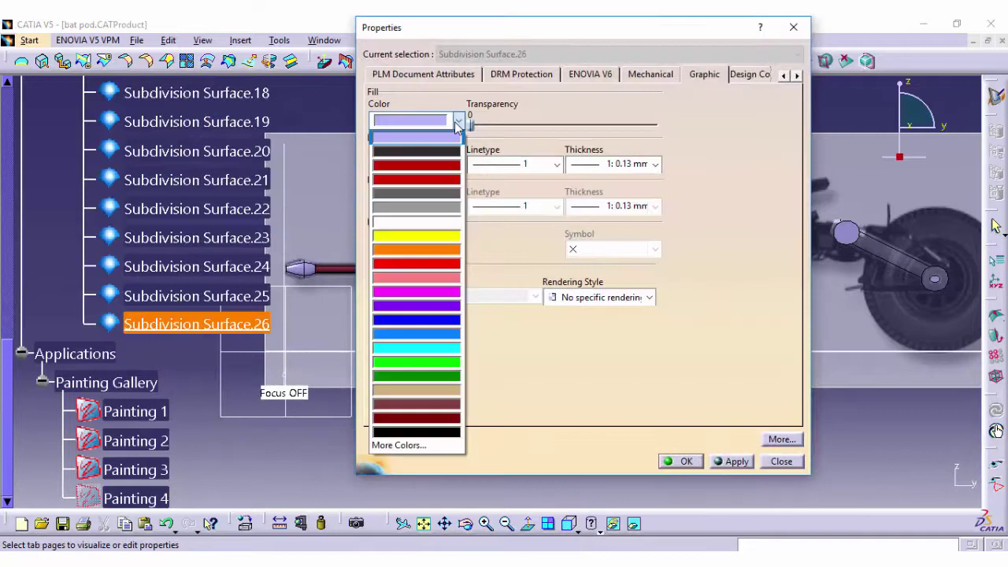
click(416, 165)
click(679, 522)
Move the red bar about 5 mm right, shorten its right end, and lay it along the frame tube
mouse_move(526, 293)
mouse_down()
mouse_move(552, 294)
mouse_move(609, 211)
mouse_move(609, 244)
mouse_up()
ctrl+click(609, 211)
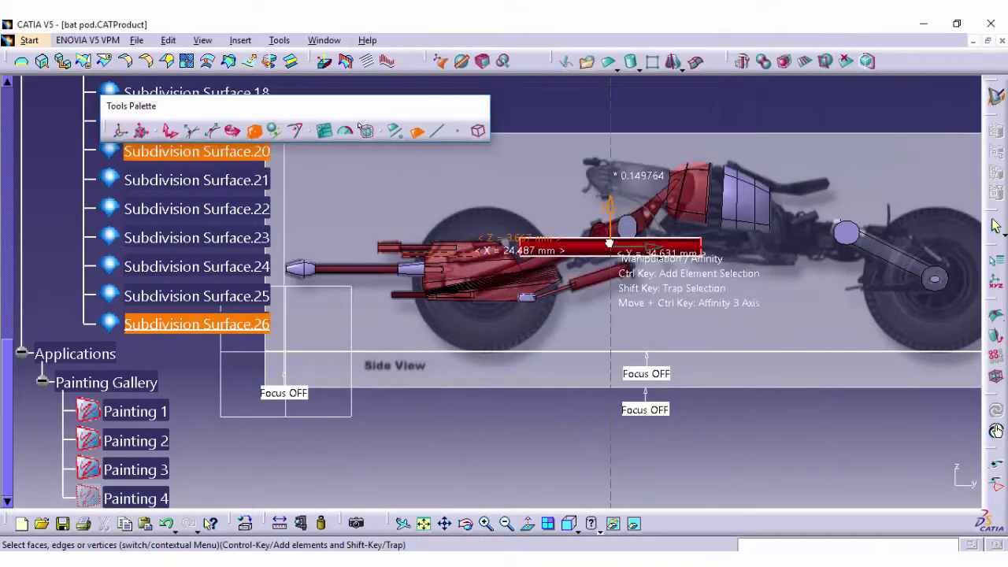
mouse_move(572, 315)
ctrl+middle_down()
mouse_move(571, 458)
mouse_move(589, 463)
ctrl+middle_up()
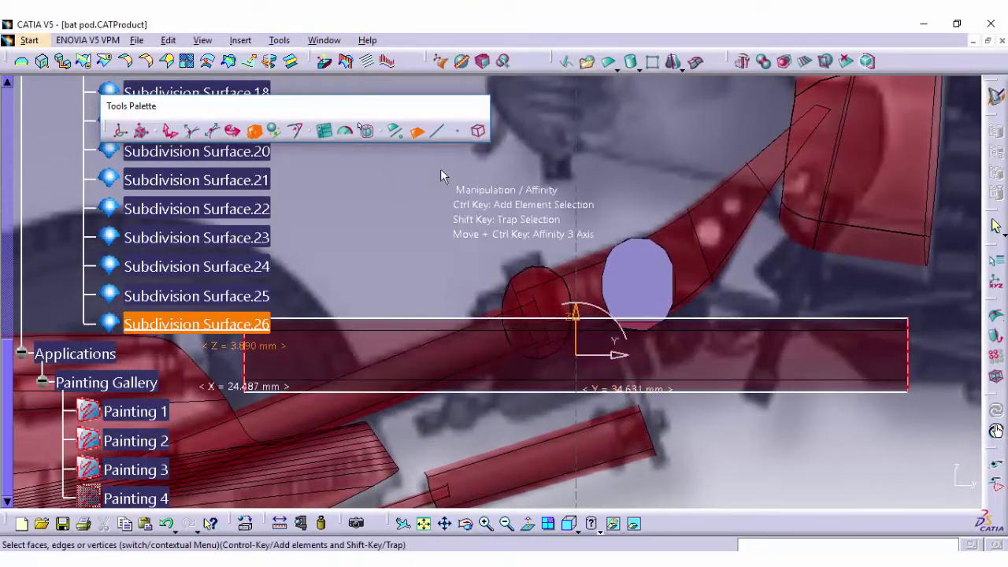
drag(869, 315, 744, 314)
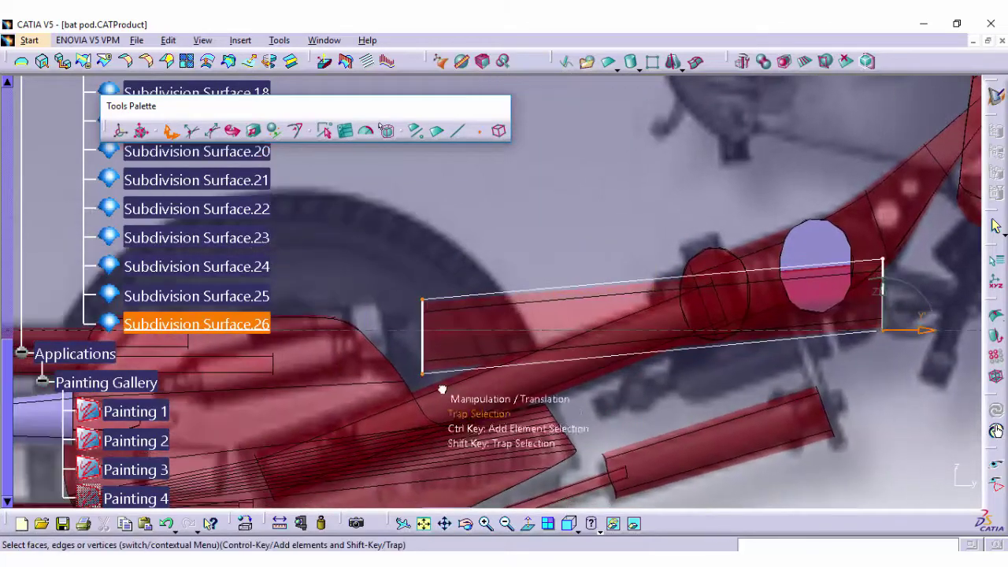
mouse_move(429, 346)
mouse_down()
mouse_move(693, 339)
mouse_move(726, 400)
mouse_move(722, 379)
mouse_up()
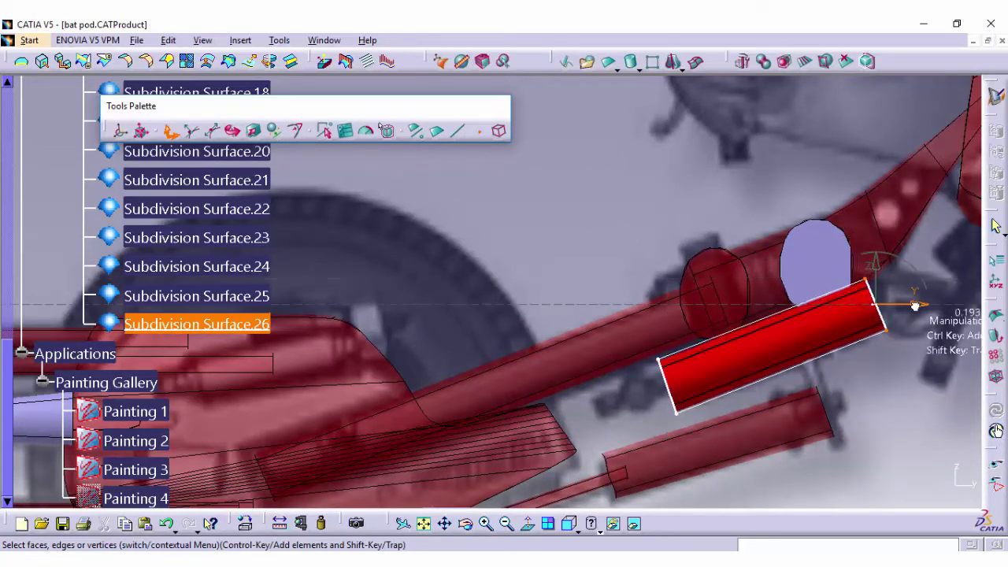
In the top view, squash the red box into a thin slab and move it into place
click(137, 40)
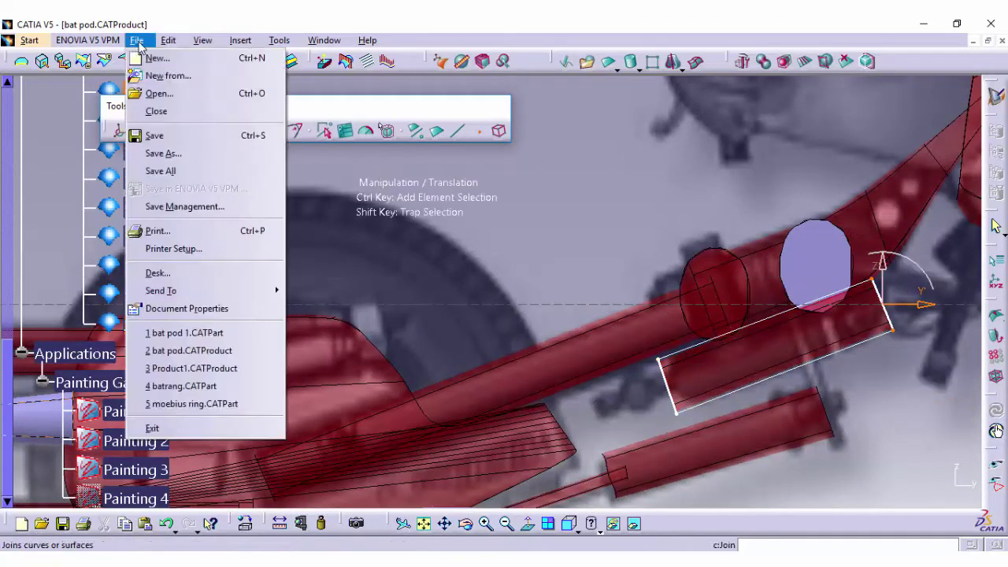
click(569, 524)
click(591, 473)
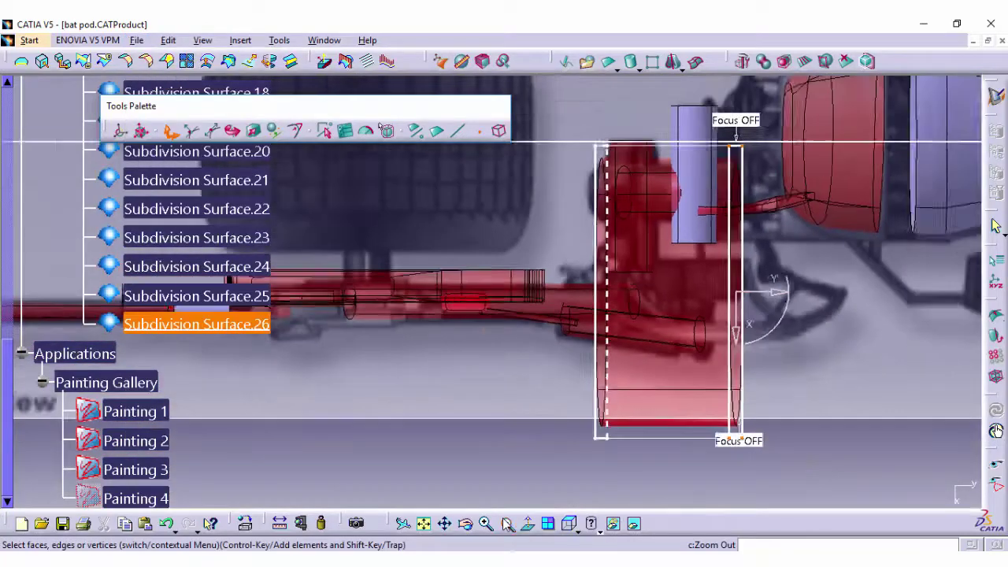
mouse_move(544, 202)
mouse_down()
mouse_move(534, 307)
mouse_move(546, 328)
mouse_up()
drag(489, 302, 490, 304)
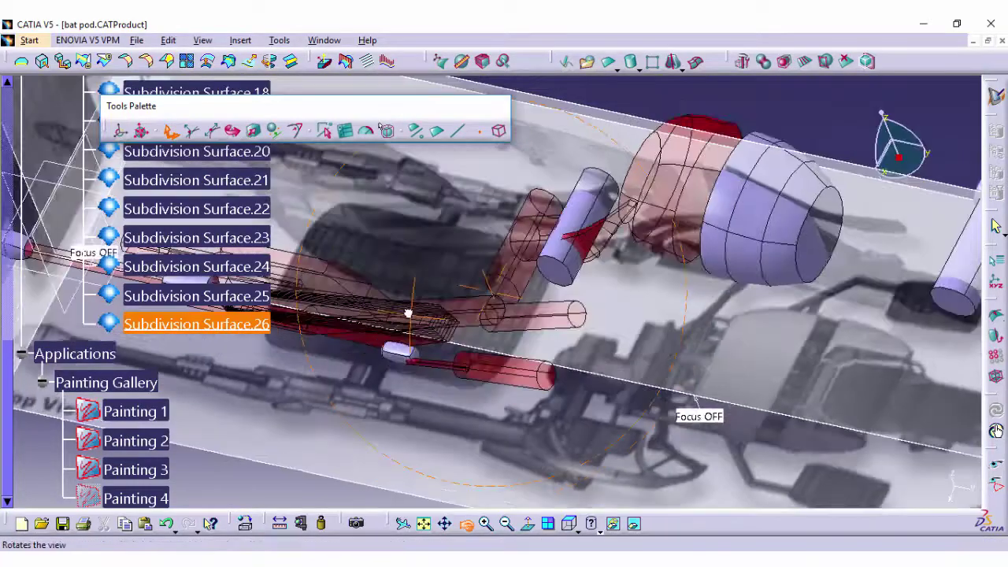
middle_drag(532, 327, 504, 189)
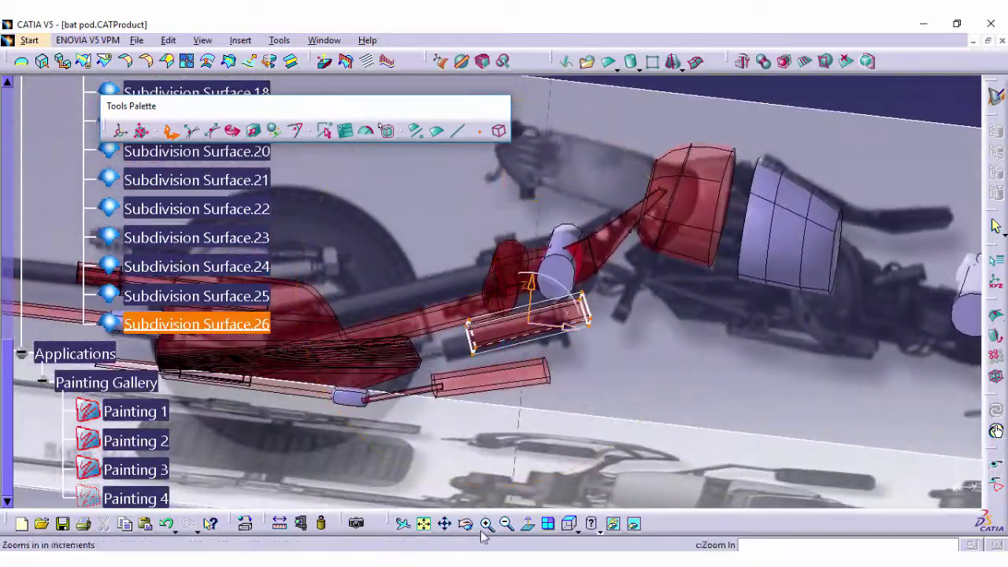
Cut the bar's face into 3 sections with Face Cutting
click(486, 523)
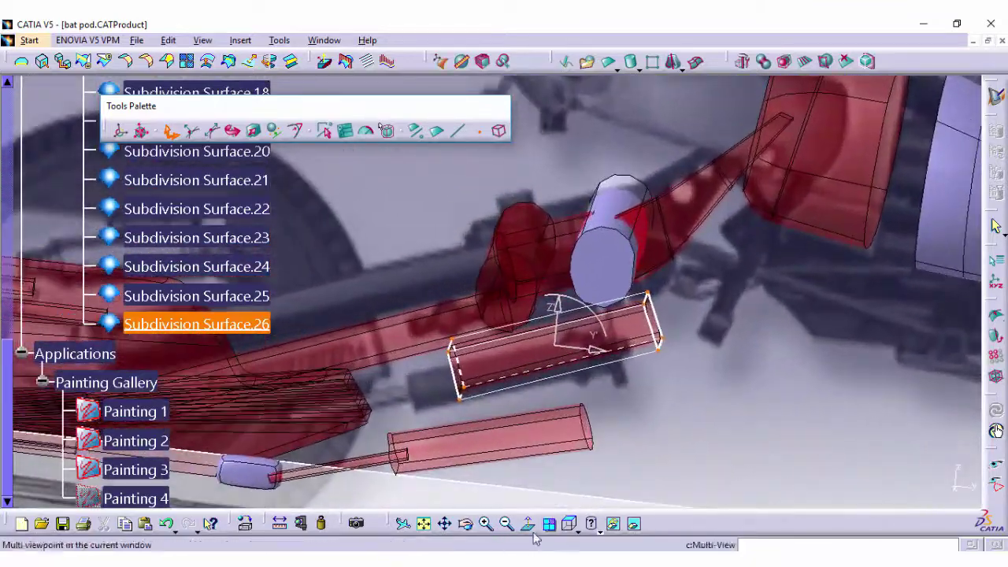
click(590, 425)
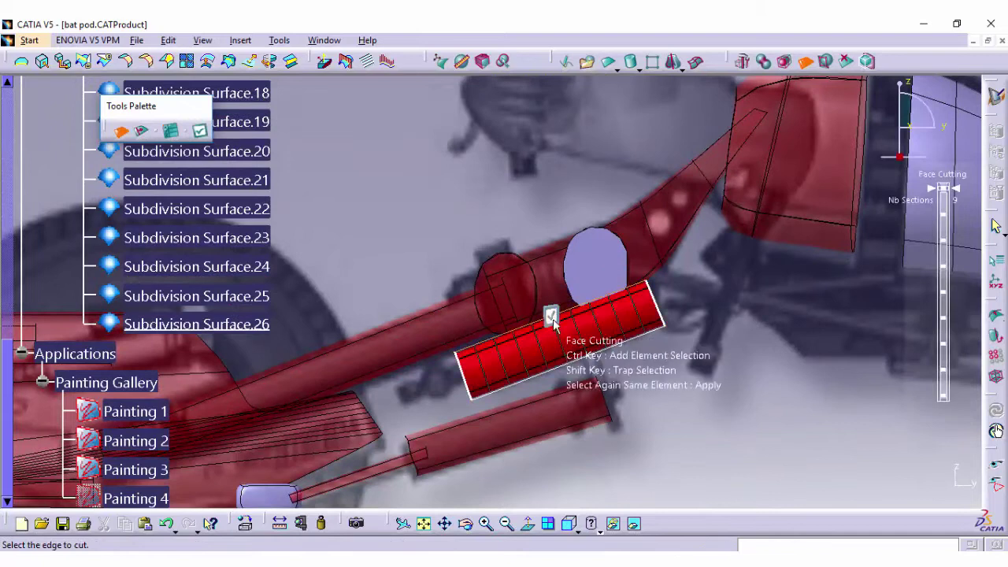
drag(945, 318, 945, 344)
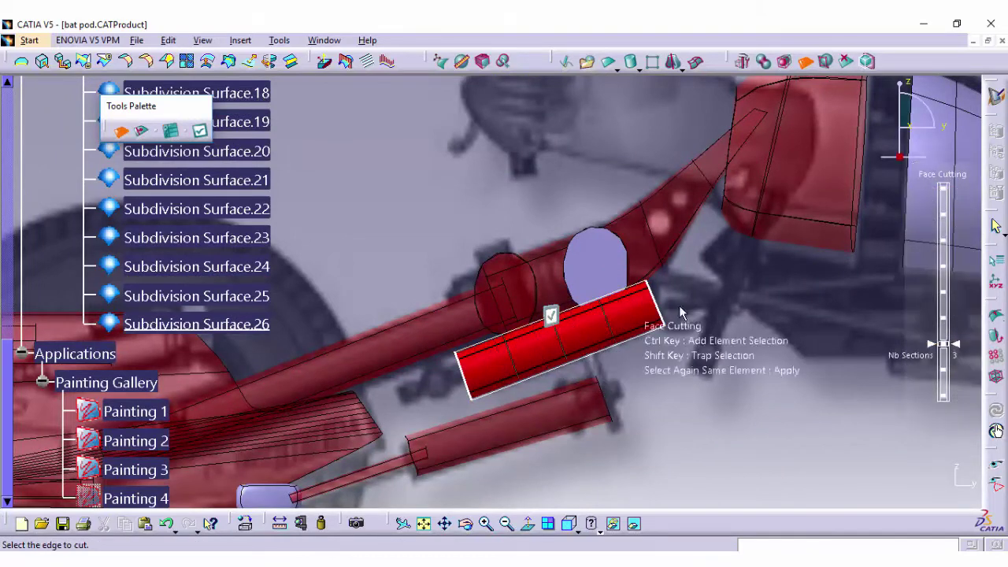
click(569, 346)
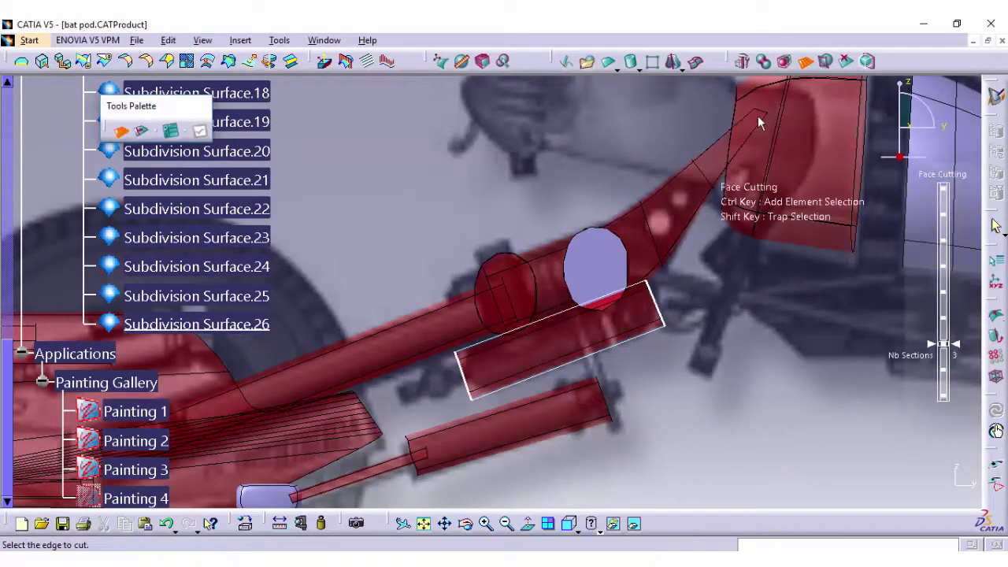
click(543, 337)
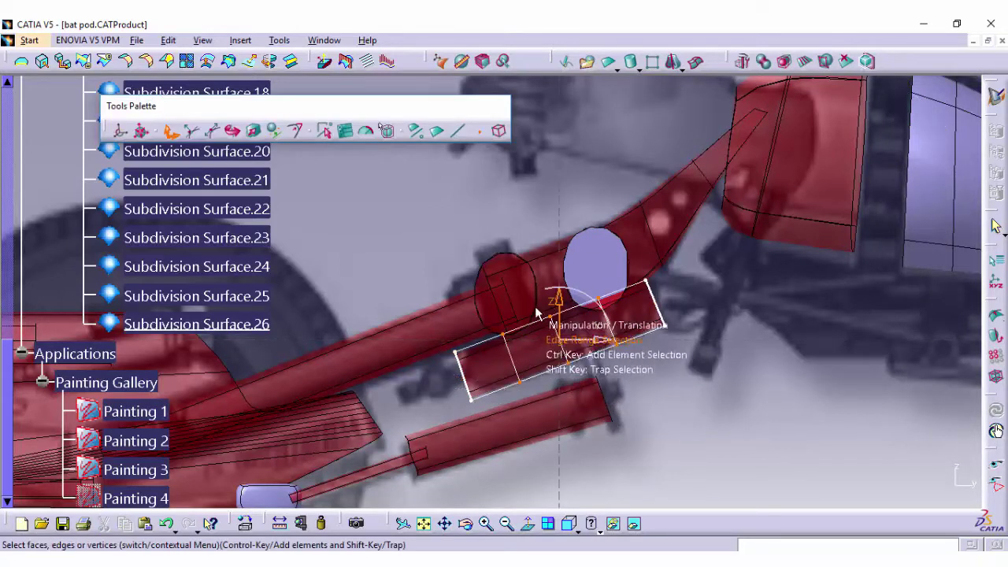
Raise the cut end face so the bar angles up toward the red joint
drag(589, 357, 573, 358)
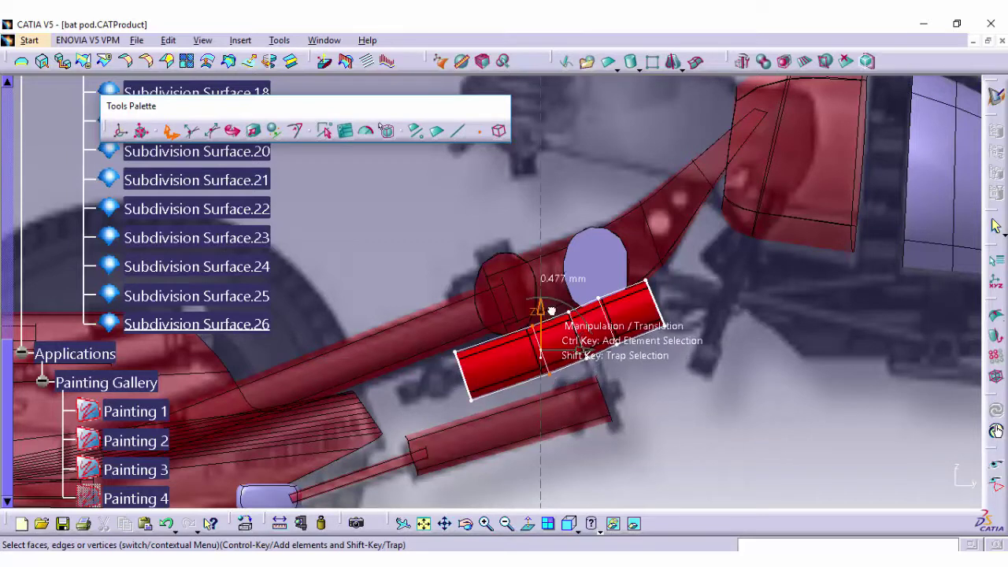
key(ctrl+z)
drag(455, 360, 504, 293)
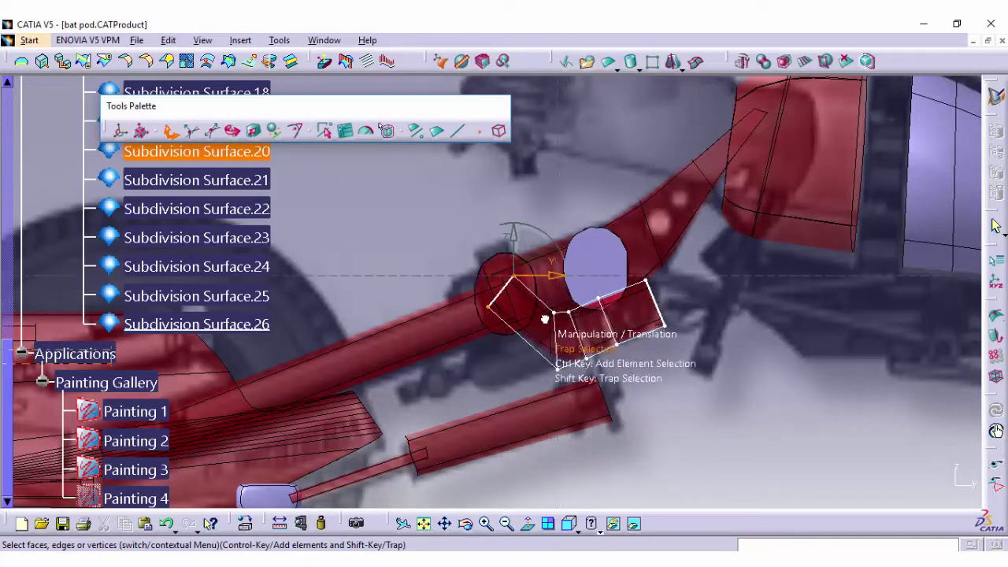
drag(533, 282, 513, 271)
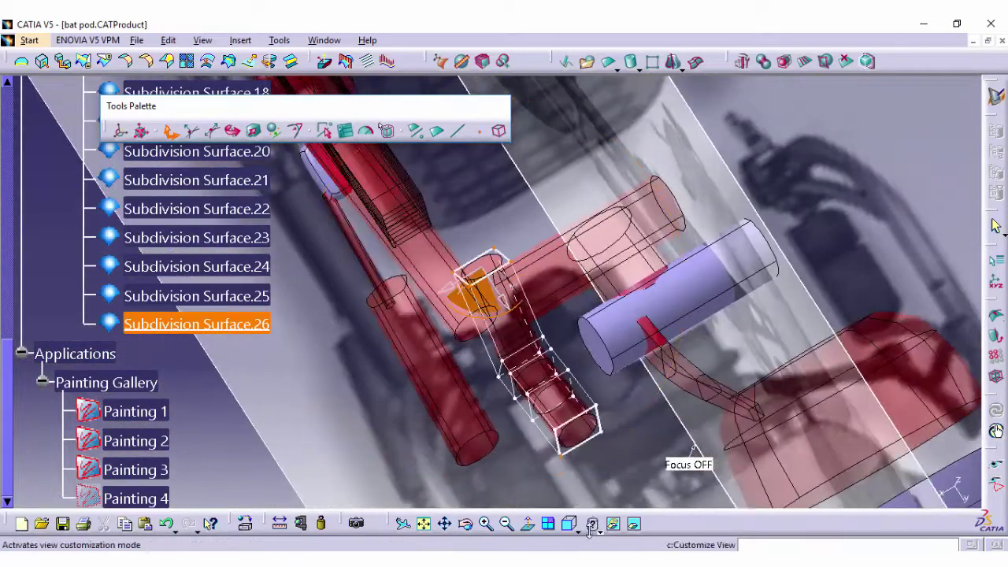
From Top view, weight the bar's end faces to sharpen its ends
click(590, 527)
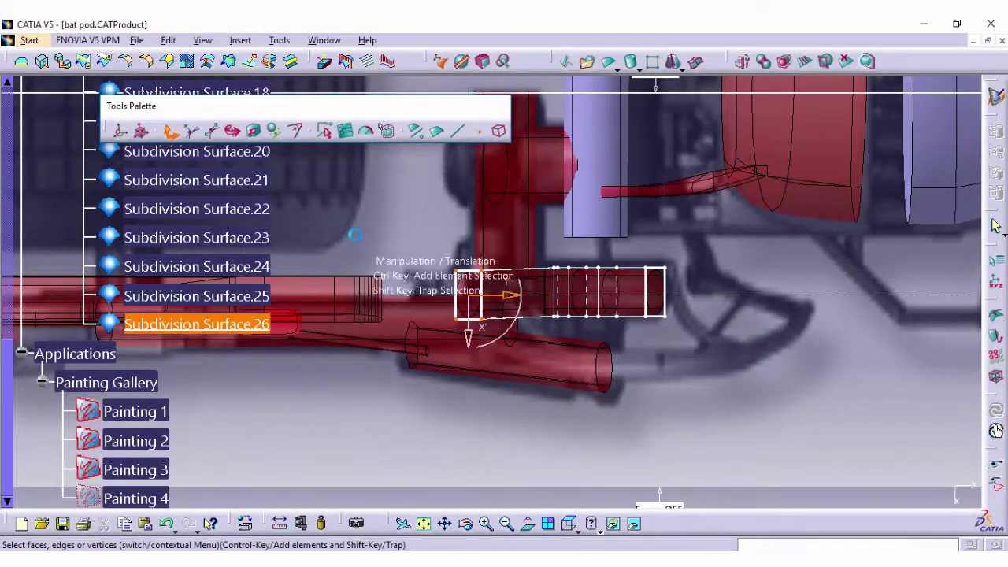
click(365, 130)
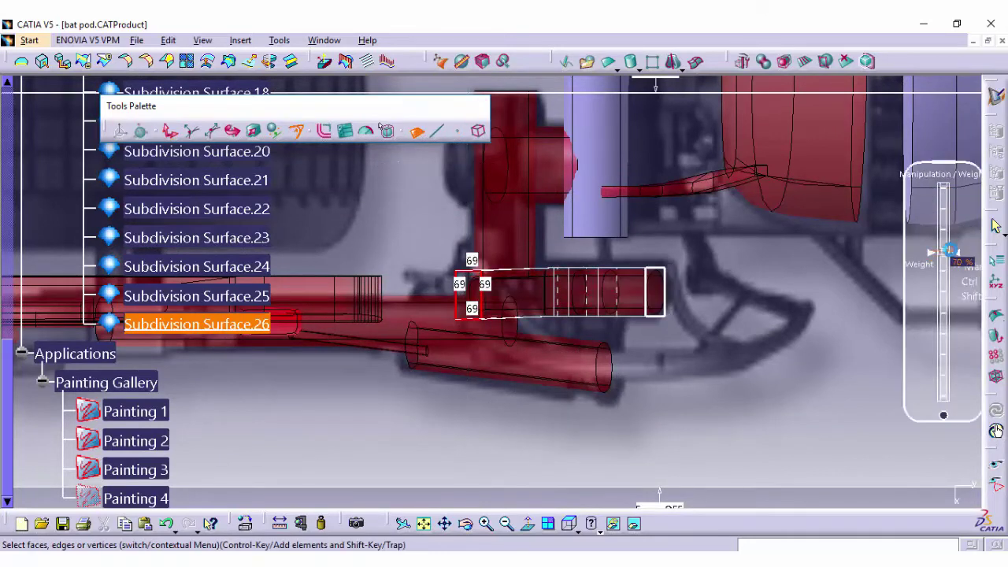
drag(951, 250, 948, 252)
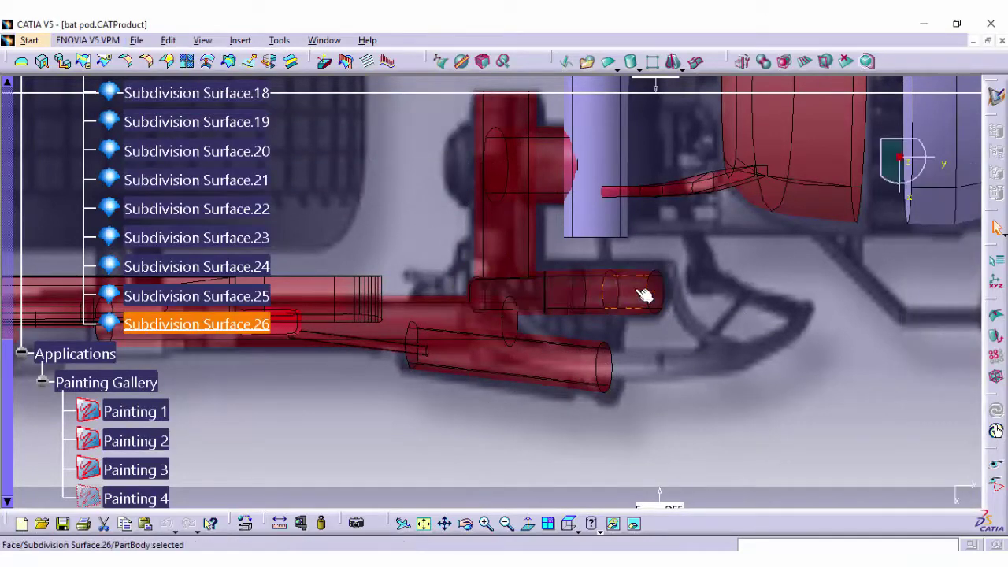
click(644, 294)
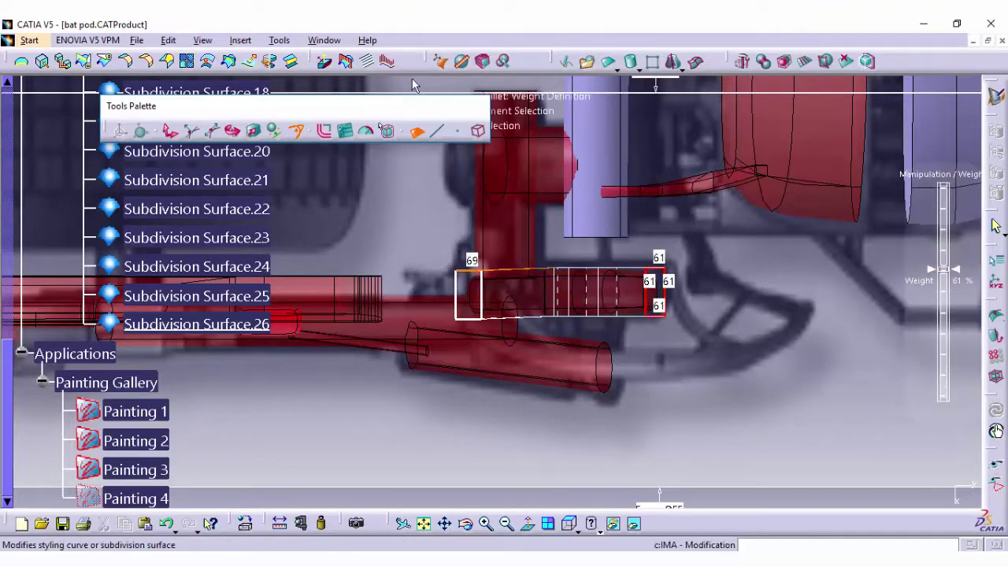
key(Escape)
click(615, 371)
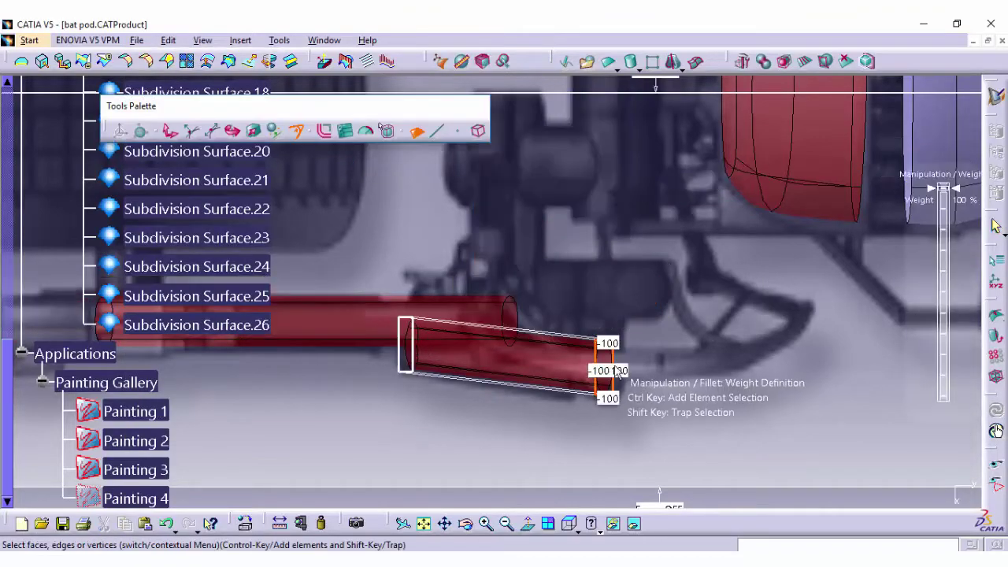
Orbit and zoom out around the bike, then snap to a standard view orientation
middle_drag(563, 397, 538, 328)
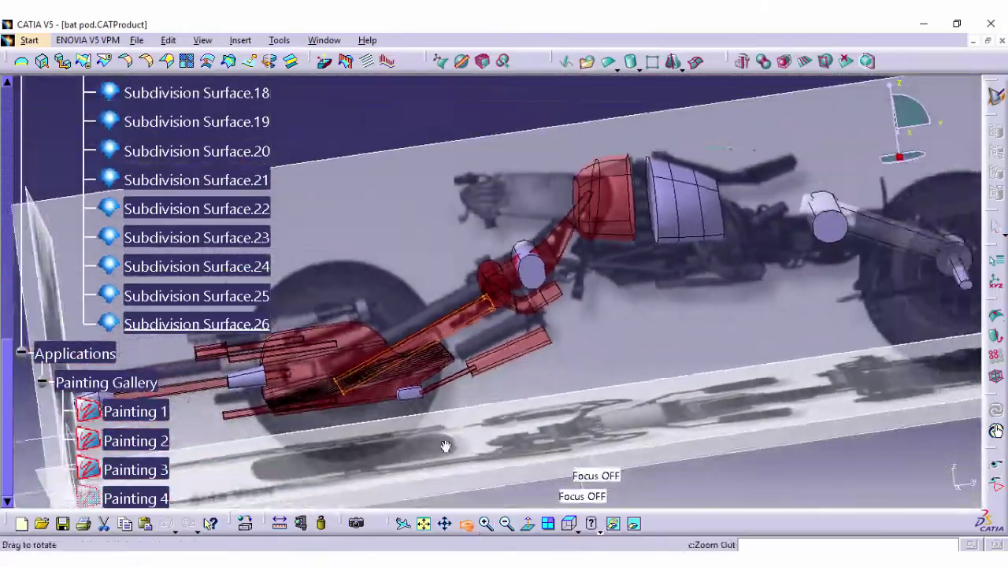
mouse_move(443, 444)
middle_down()
mouse_move(618, 355)
mouse_move(389, 424)
middle_up()
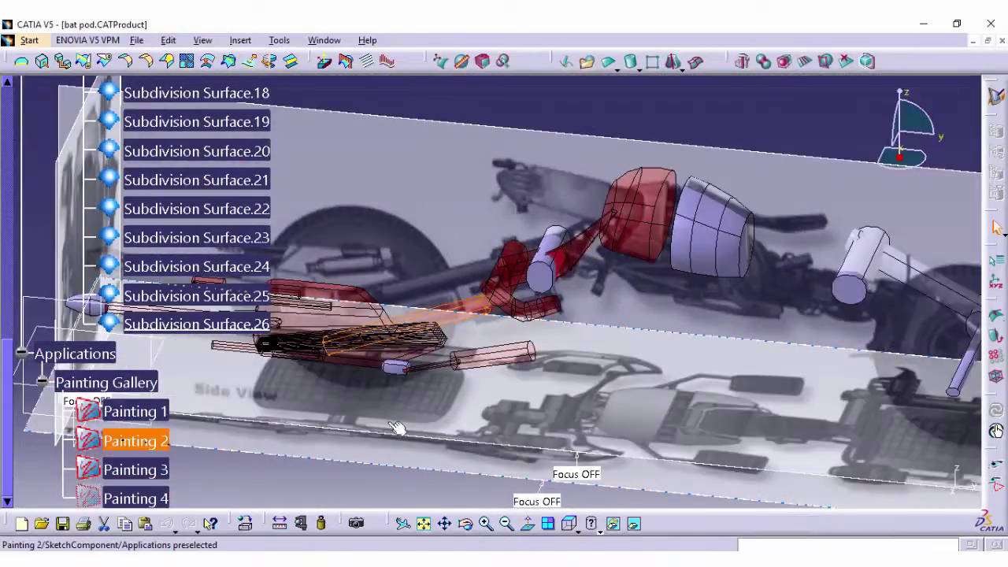
mouse_move(490, 488)
middle_down()
mouse_move(519, 368)
mouse_move(576, 396)
mouse_move(462, 359)
mouse_move(568, 383)
mouse_move(443, 371)
mouse_move(522, 367)
mouse_move(396, 405)
mouse_move(559, 378)
middle_up()
click(590, 522)
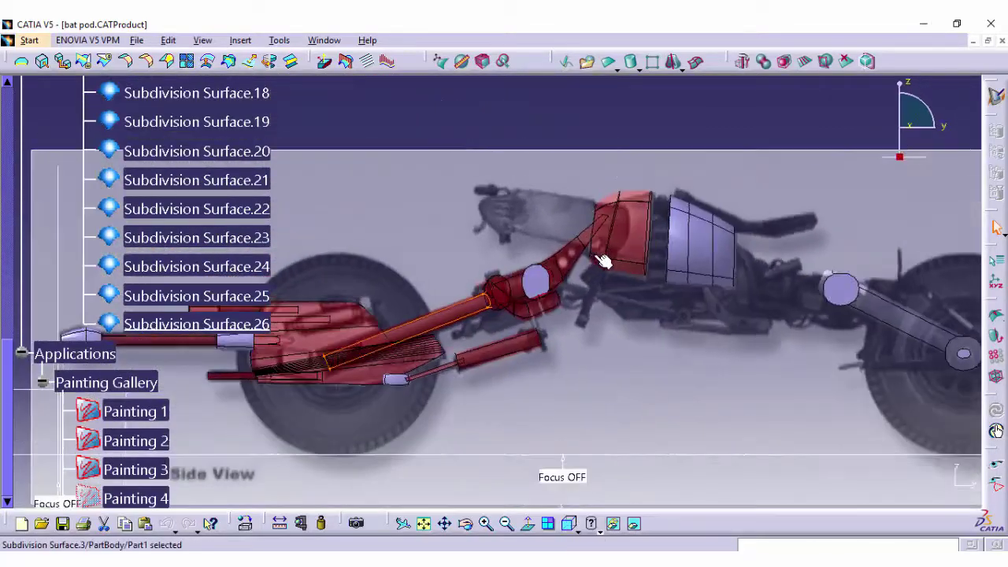
click(568, 530)
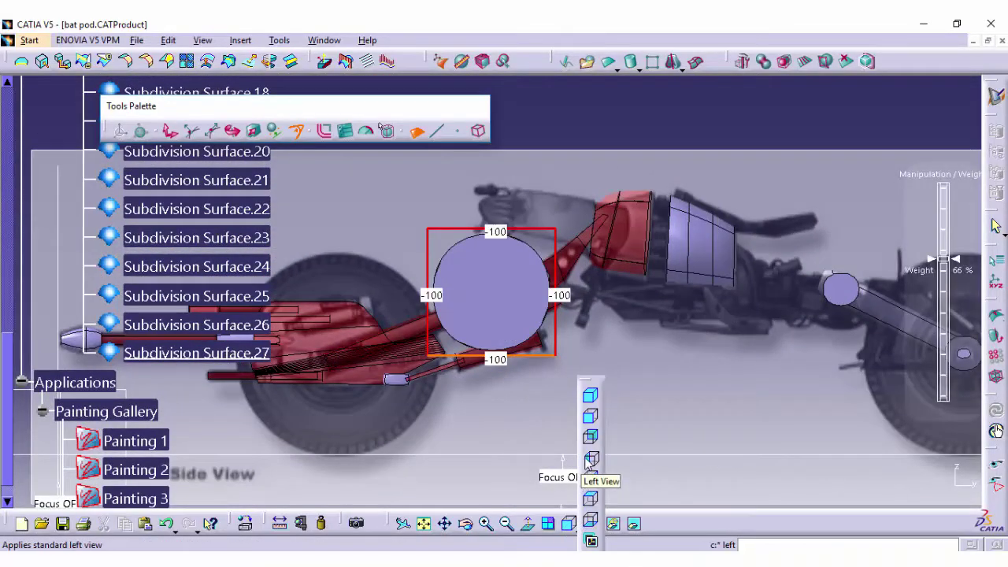
Zoom in on the new tube from isometric and Face Cut it into sections
click(591, 396)
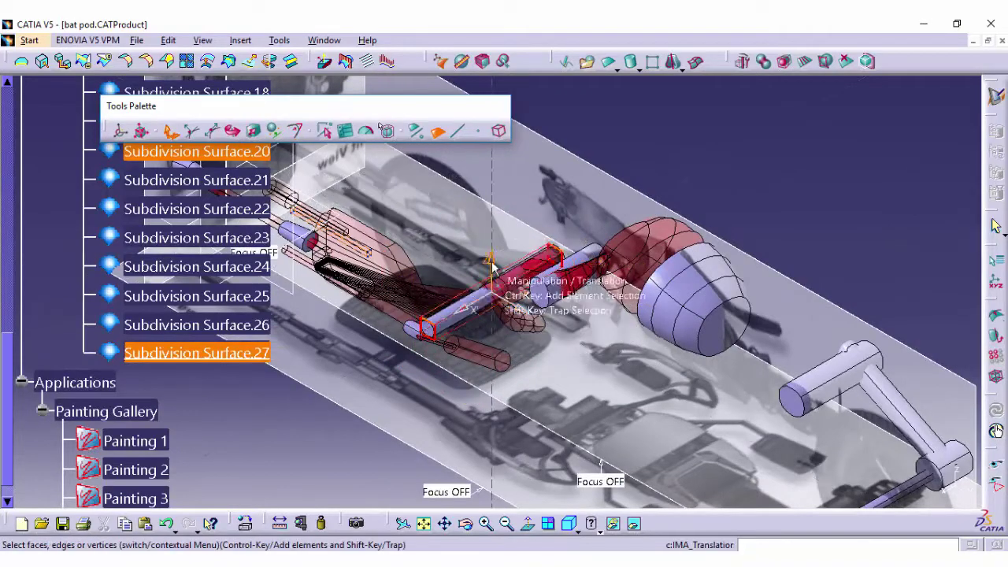
ctrl+middle_drag(514, 368, 512, 407)
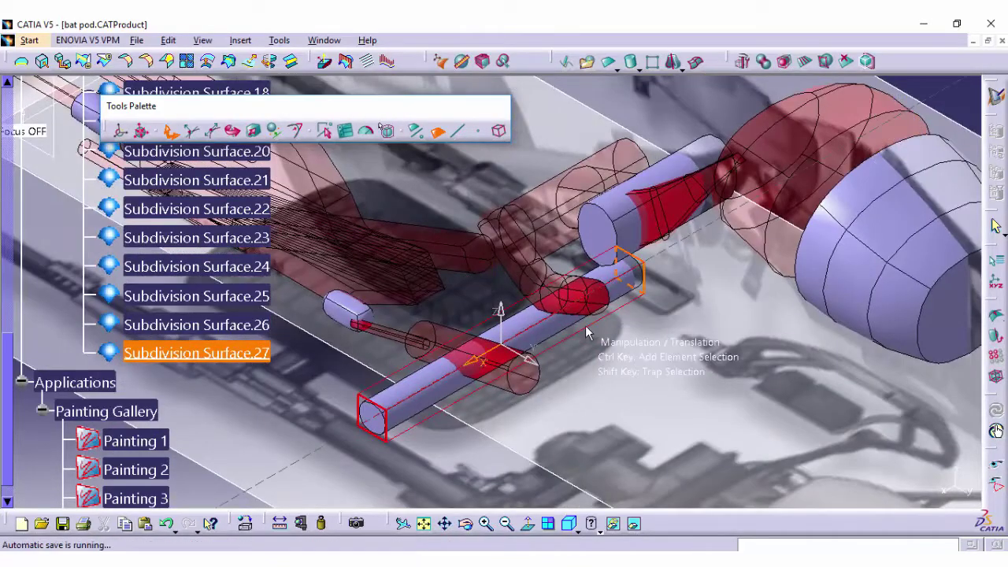
middle_drag(549, 362, 558, 383)
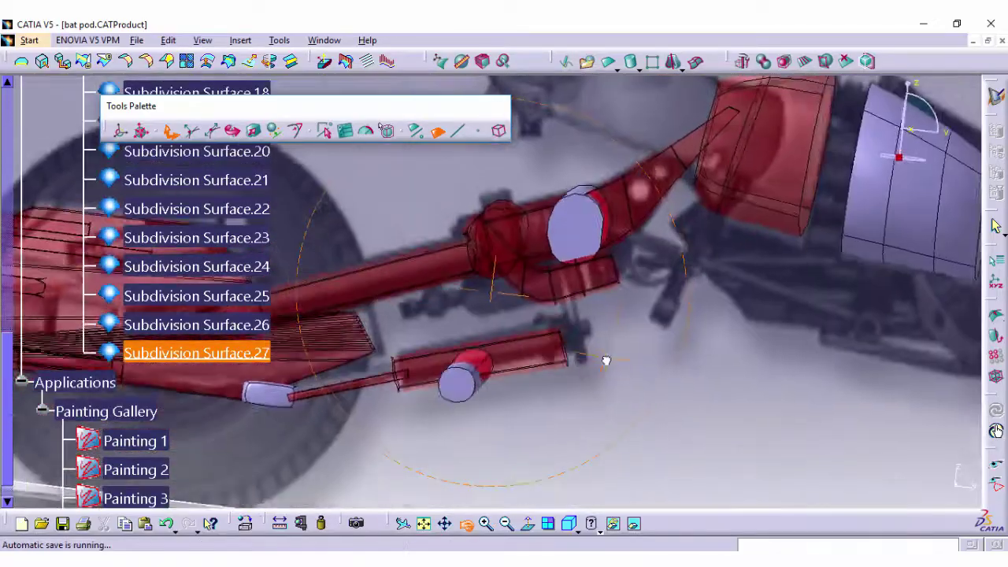
mouse_move(557, 323)
middle_down()
mouse_move(411, 420)
mouse_move(612, 405)
mouse_move(342, 382)
mouse_move(473, 408)
middle_up()
click(805, 61)
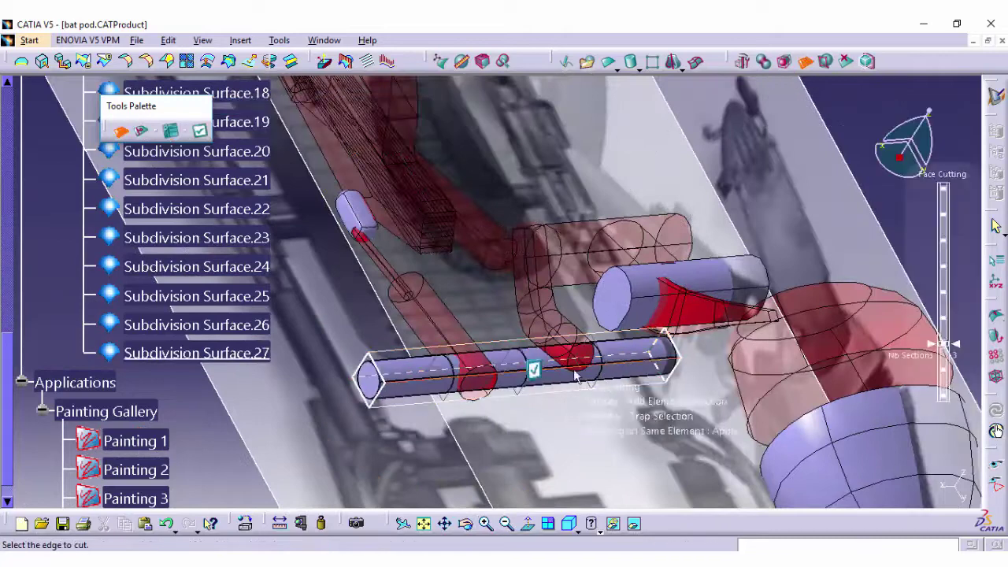
click(535, 370)
Translate the tube's end face upward so it bends toward the red body
mouse_move(653, 415)
middle_down()
mouse_move(513, 450)
mouse_move(626, 430)
middle_up()
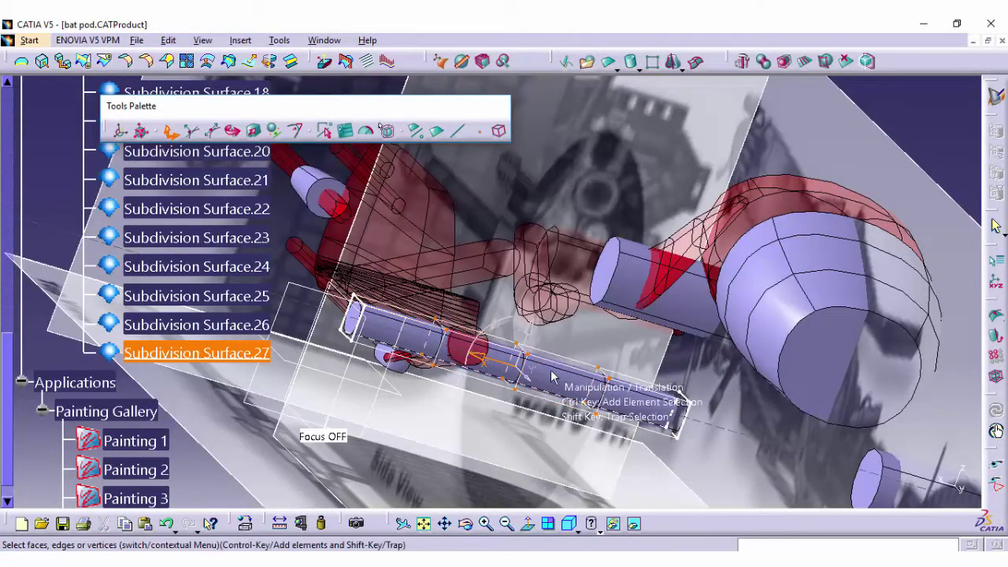
drag(674, 416, 632, 325)
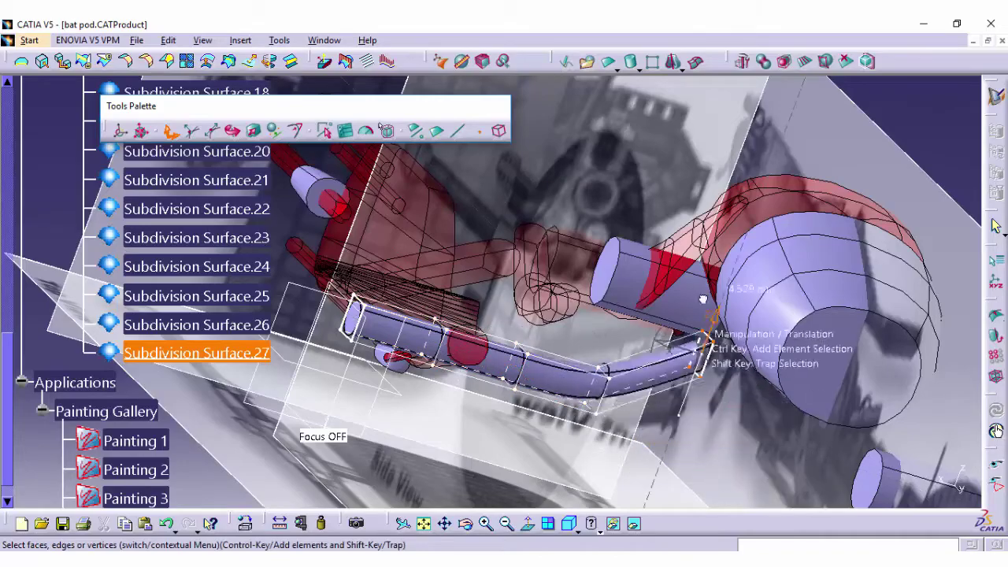
mouse_move(468, 537)
middle_down()
mouse_move(527, 352)
mouse_move(636, 276)
middle_up()
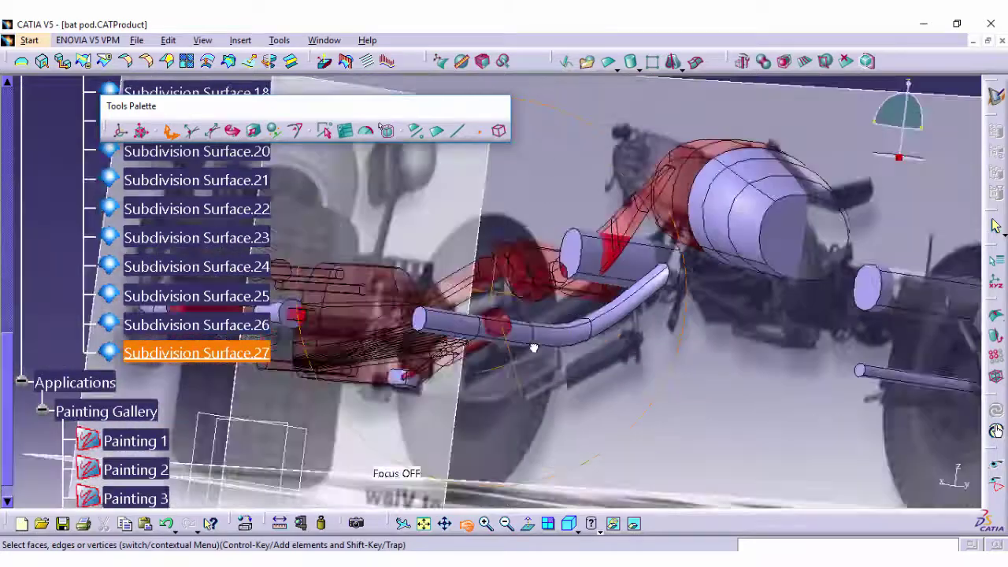
Raise the tube sections and move the arm-end vertices down and right
drag(551, 272, 547, 236)
drag(551, 374, 539, 304)
mouse_move(571, 508)
middle_down()
mouse_move(622, 368)
mouse_move(602, 358)
middle_up()
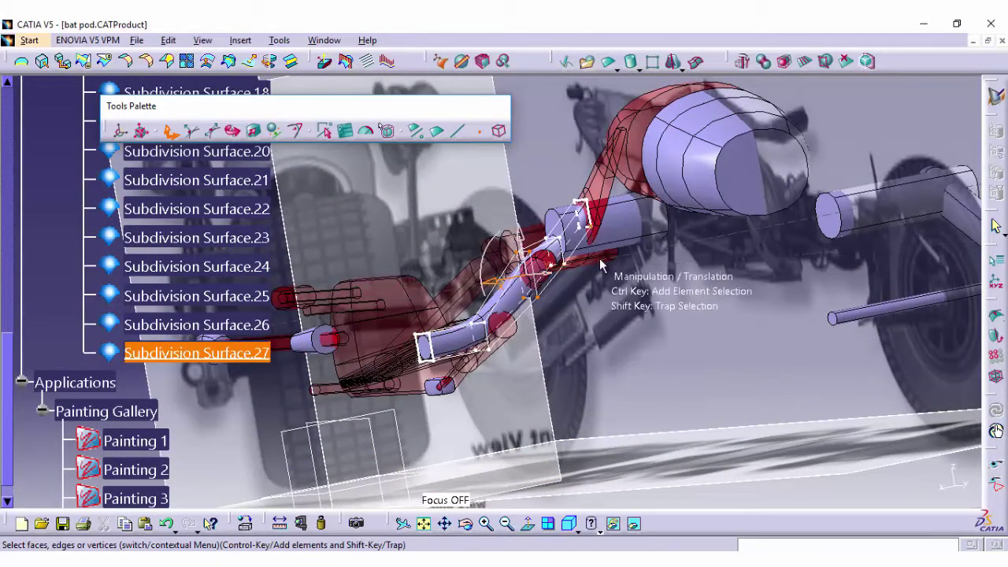
drag(600, 224, 595, 228)
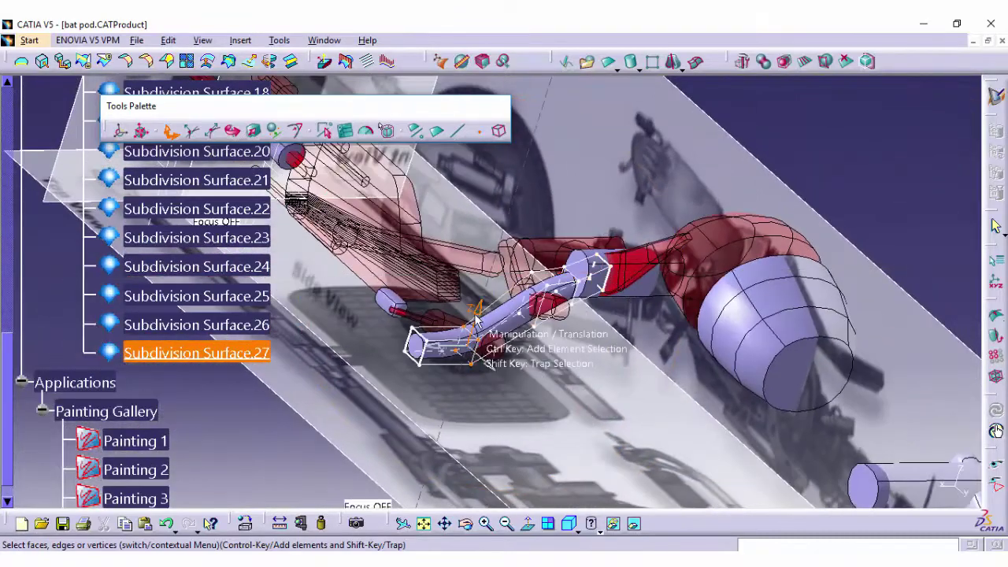
drag(404, 315, 442, 356)
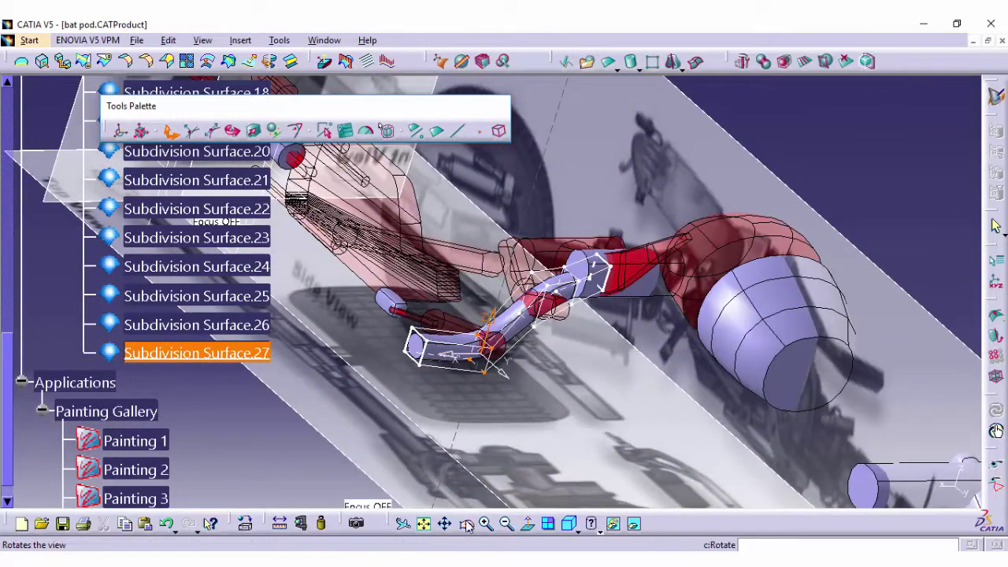
Start weighting the selected vertices and save the part
click(956, 219)
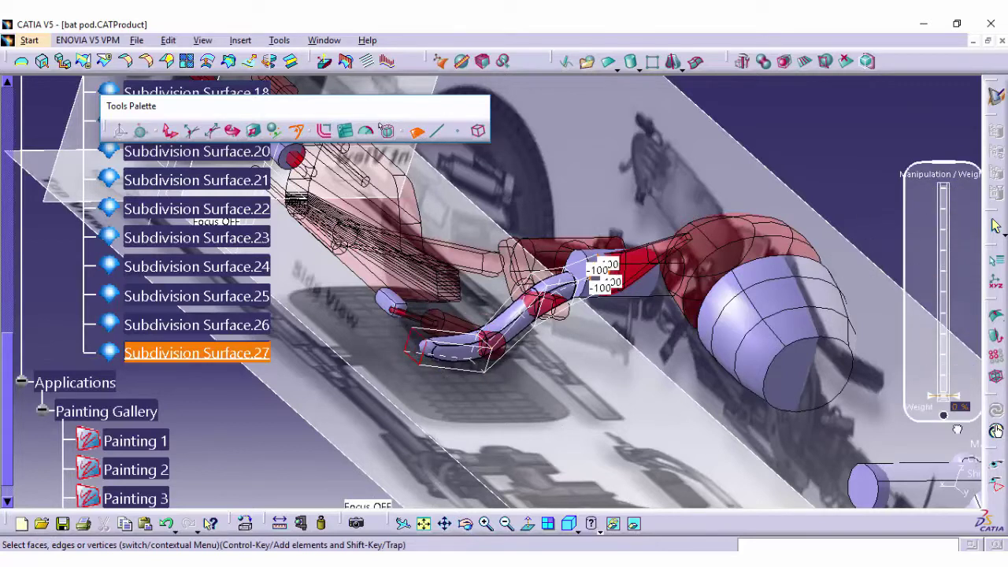
click(136, 40)
click(151, 134)
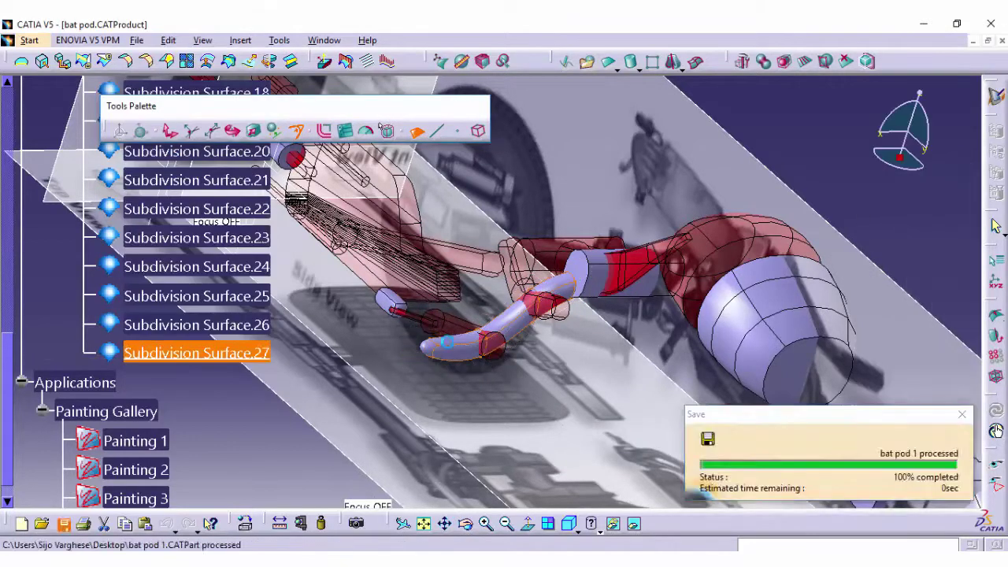
Select Subdivision Surface.27's bent tube end and save the part
click(435, 350)
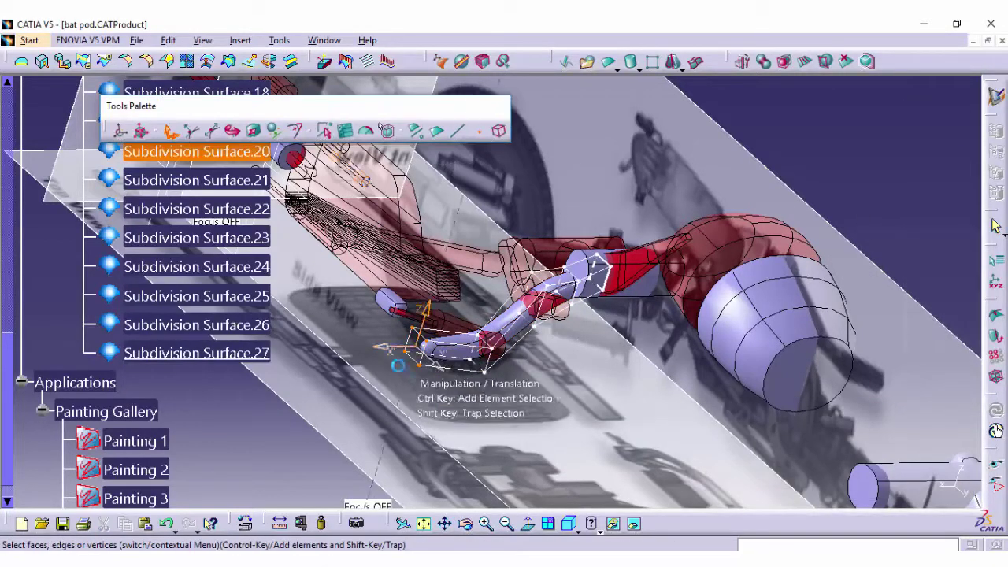
click(438, 351)
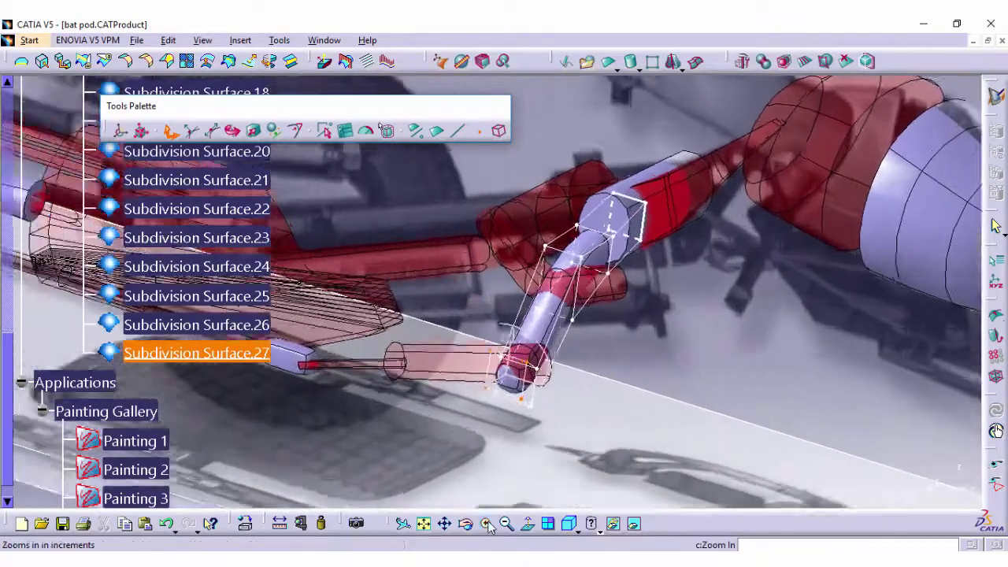
middle_drag(439, 351, 318, 150)
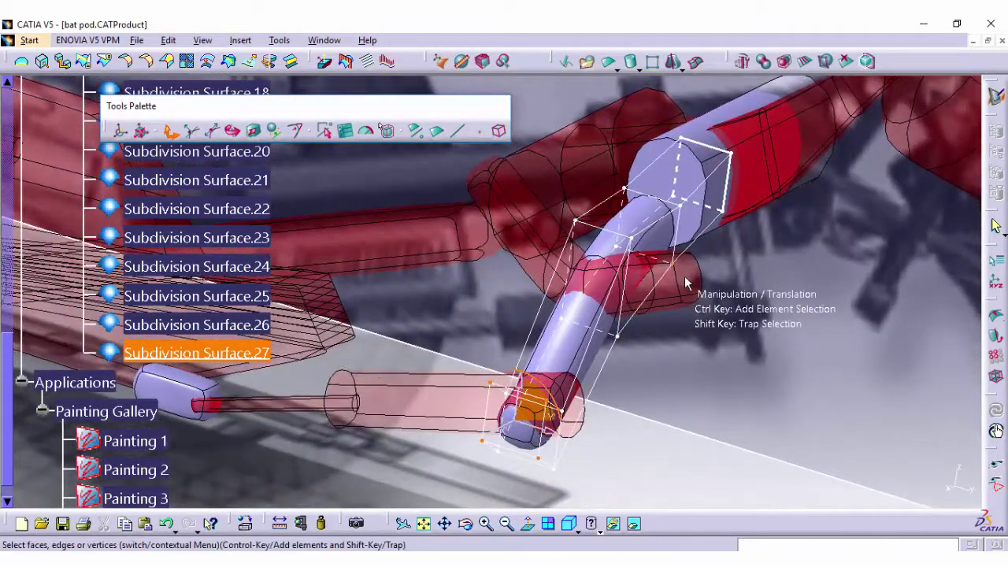
click(136, 40)
click(150, 134)
click(662, 283)
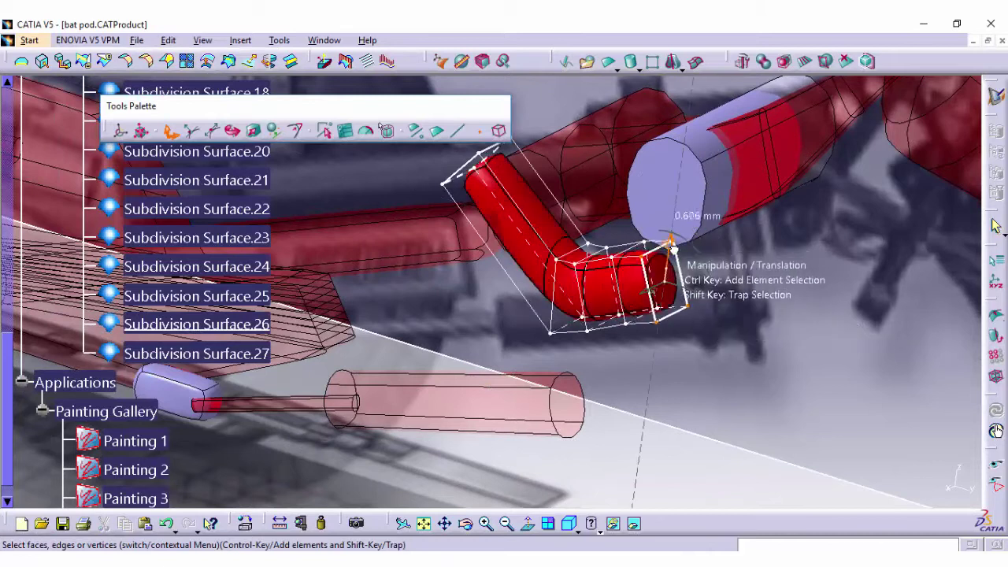
click(136, 41)
click(150, 133)
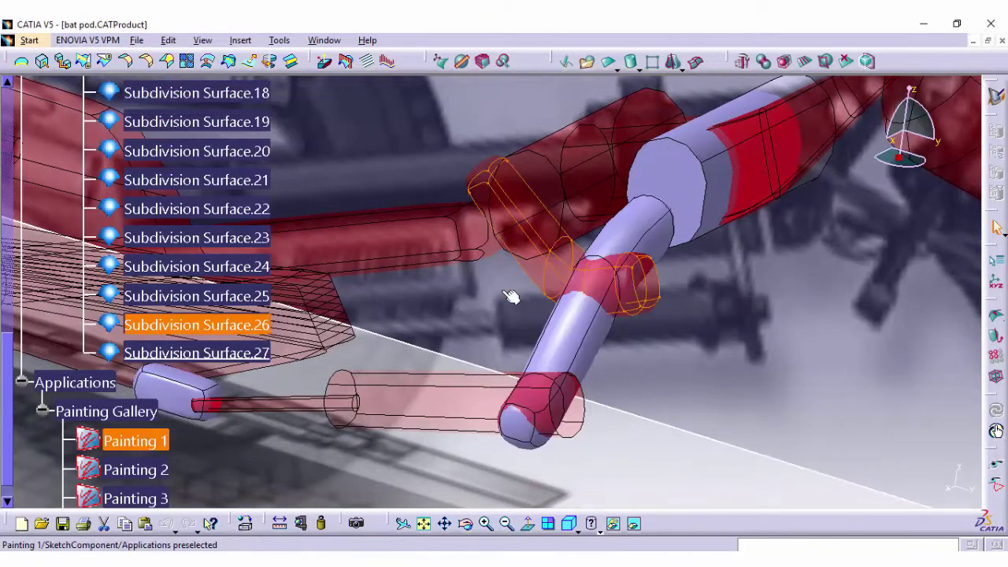
Reopen Subdivision Surface.26, move its cage end face inward to narrow the bend, and save
double_click(638, 282)
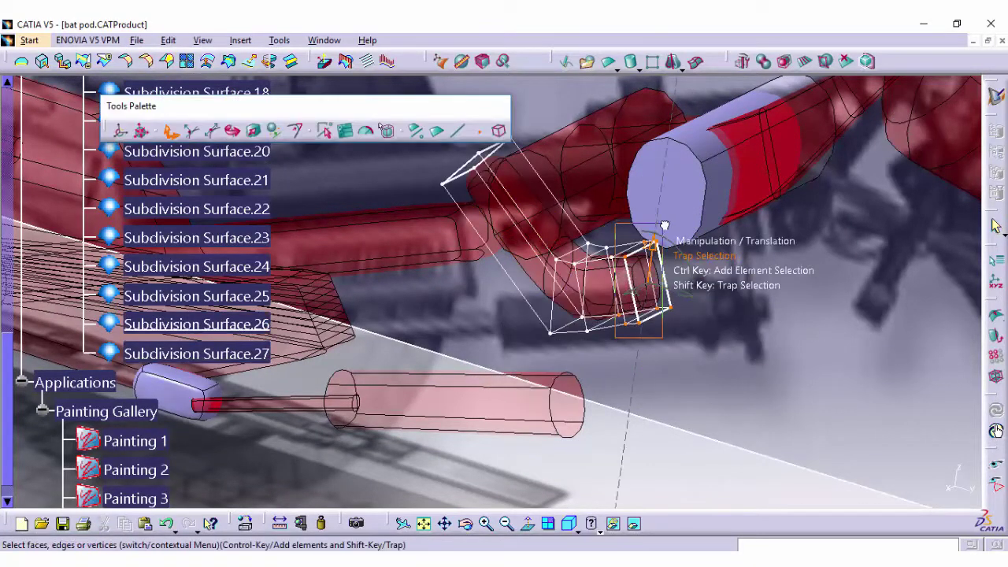
middle_drag(648, 236, 666, 304)
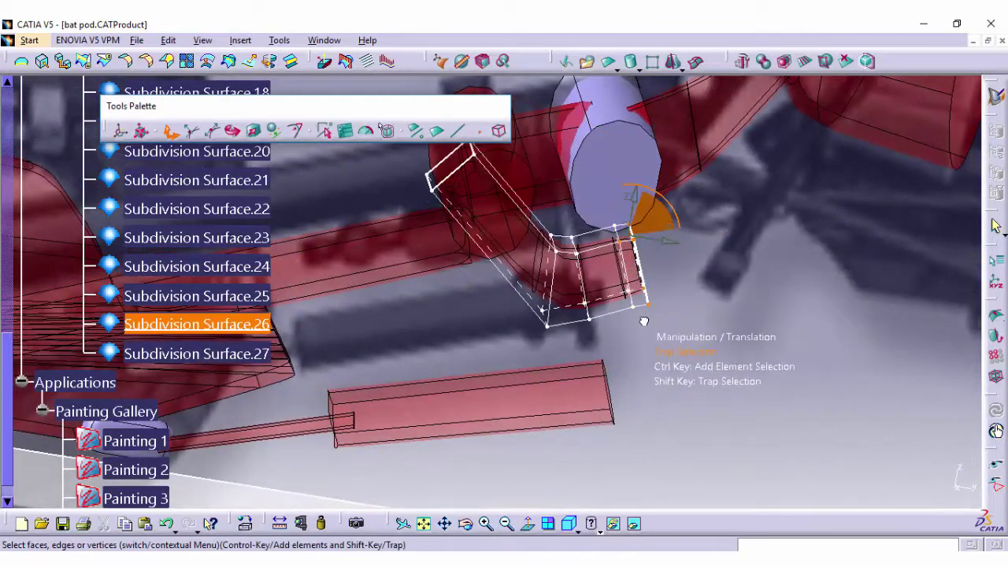
middle_drag(645, 250, 641, 270)
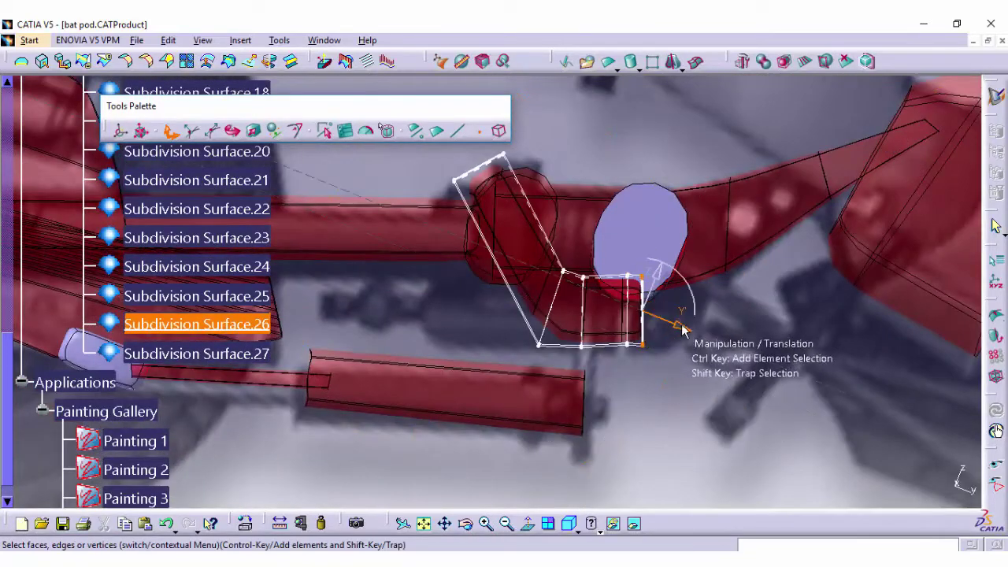
drag(634, 348, 614, 347)
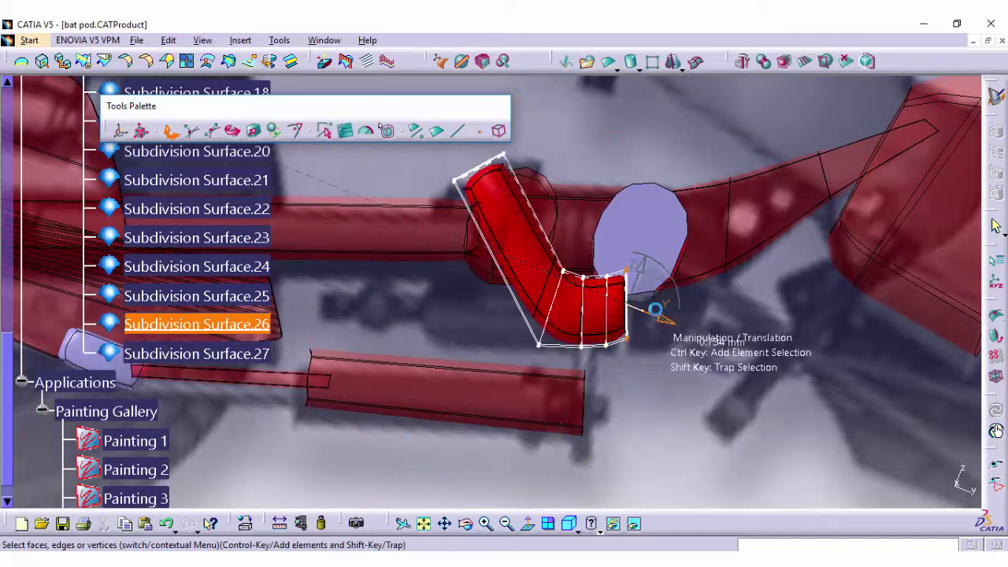
click(136, 41)
click(149, 133)
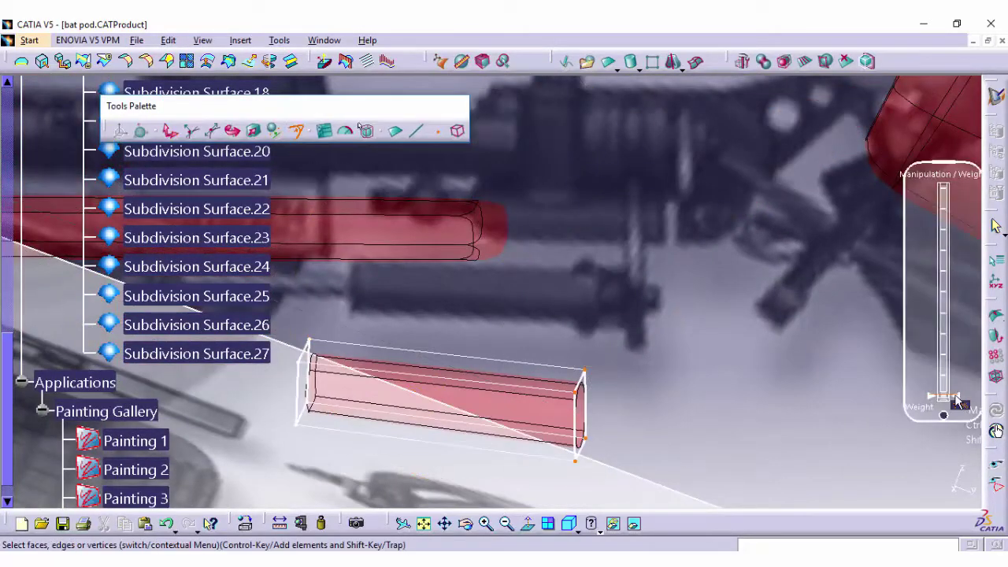
Set the straight tube's edge weight to 0% and save the part
drag(943, 387, 943, 400)
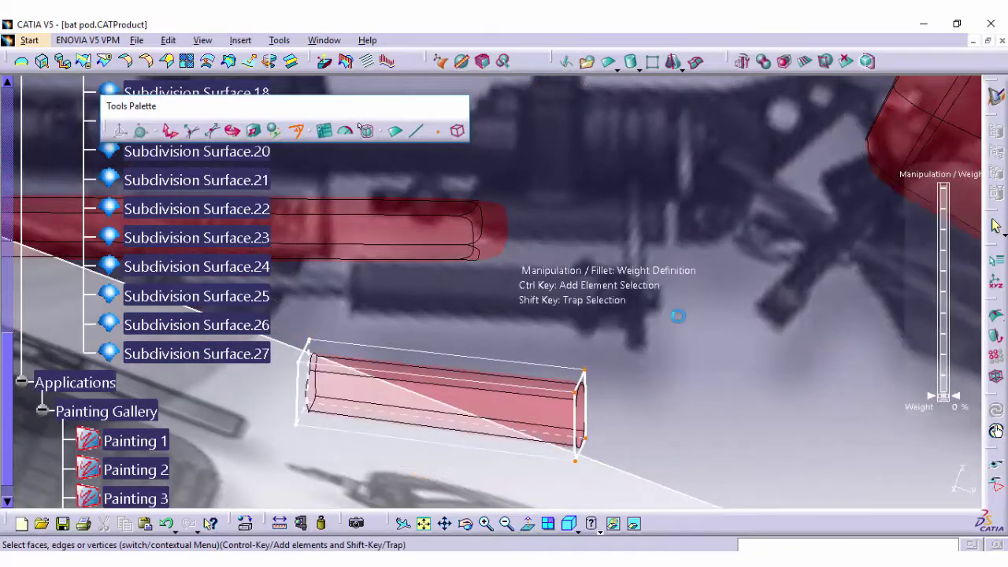
click(136, 40)
click(152, 133)
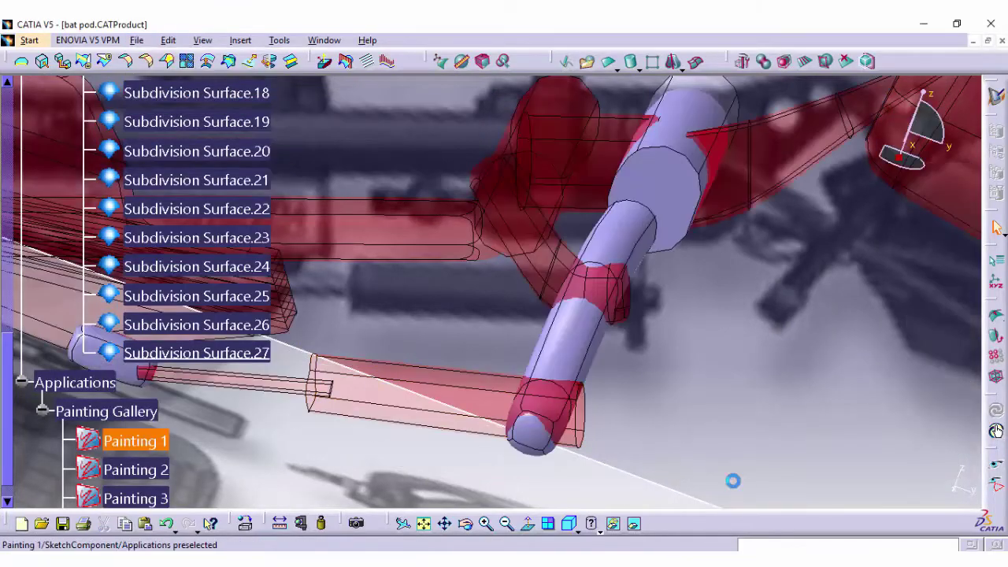
mouse_move(733, 480)
middle_down()
mouse_move(568, 391)
mouse_move(484, 365)
mouse_move(519, 367)
mouse_move(498, 344)
middle_up()
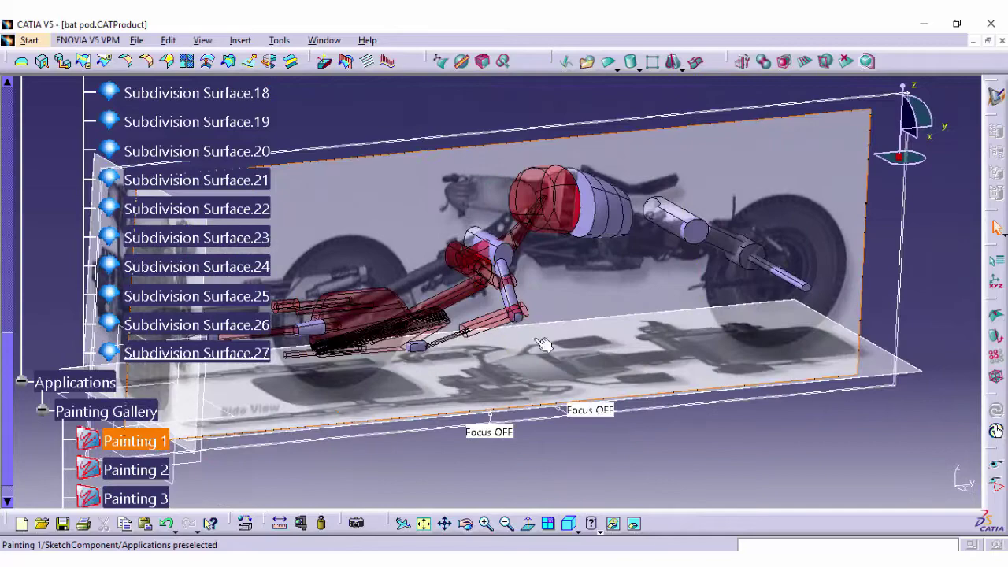
Make Subdivision Surface.1 display opaque red through its properties
mouse_move(529, 311)
middle_down()
mouse_move(562, 404)
mouse_move(274, 406)
middle_up()
scroll(271, 404, up, 5)
scroll(266, 402, down, 3)
right_click(205, 162)
click(315, 227)
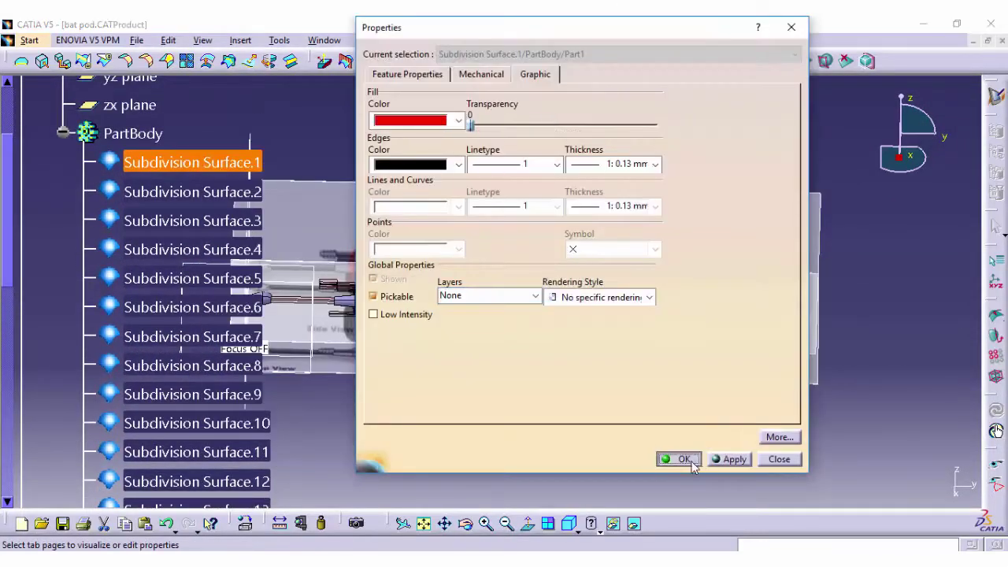
click(683, 460)
Give Subdivision Surface.2 the same opaque red display, then switch to Generative Shape Design
click(603, 228)
key(alt+Return)
click(679, 457)
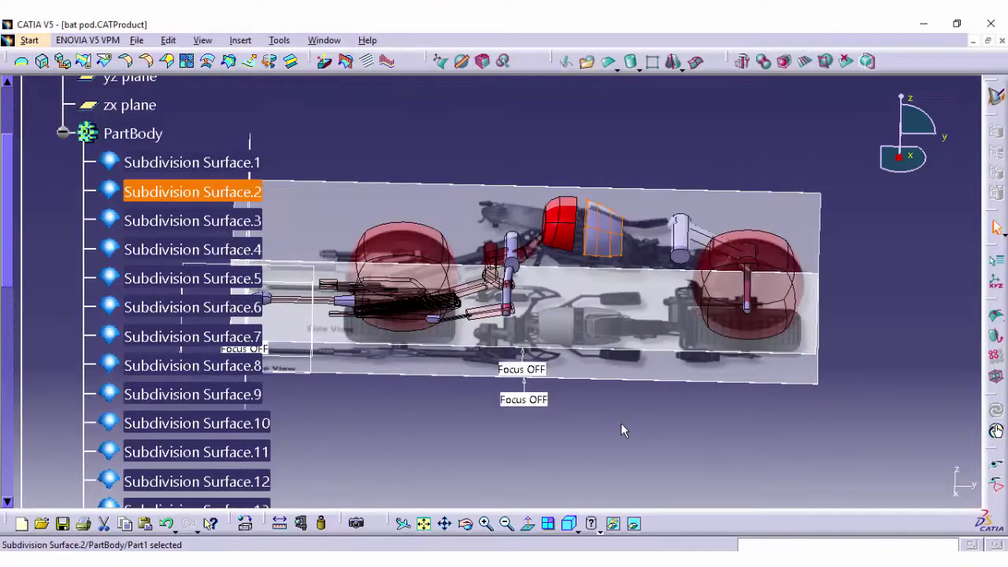
click(29, 40)
click(266, 124)
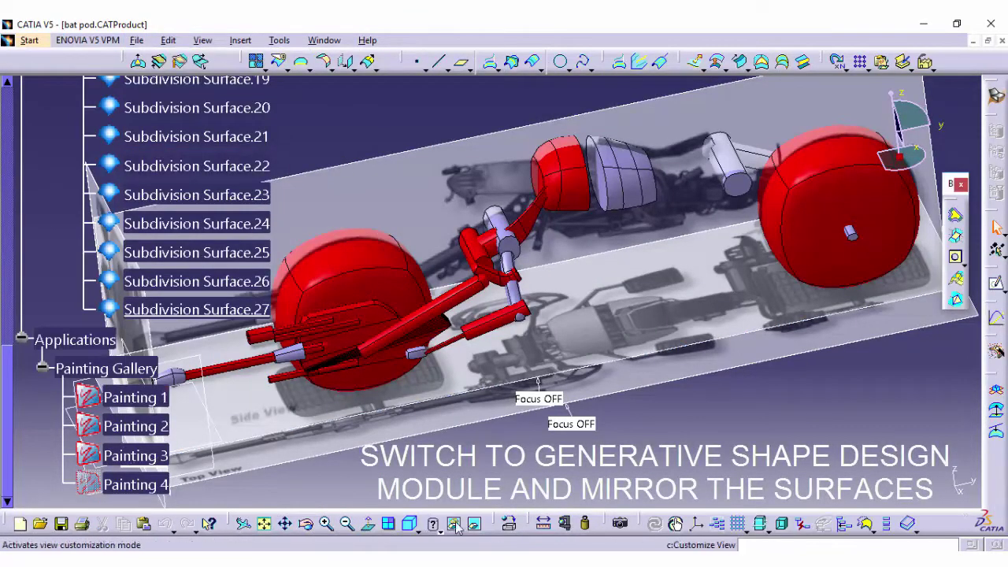
Mirror Subdivision Surface.24 across the yz plane
middle_drag(394, 402, 536, 388)
click(348, 524)
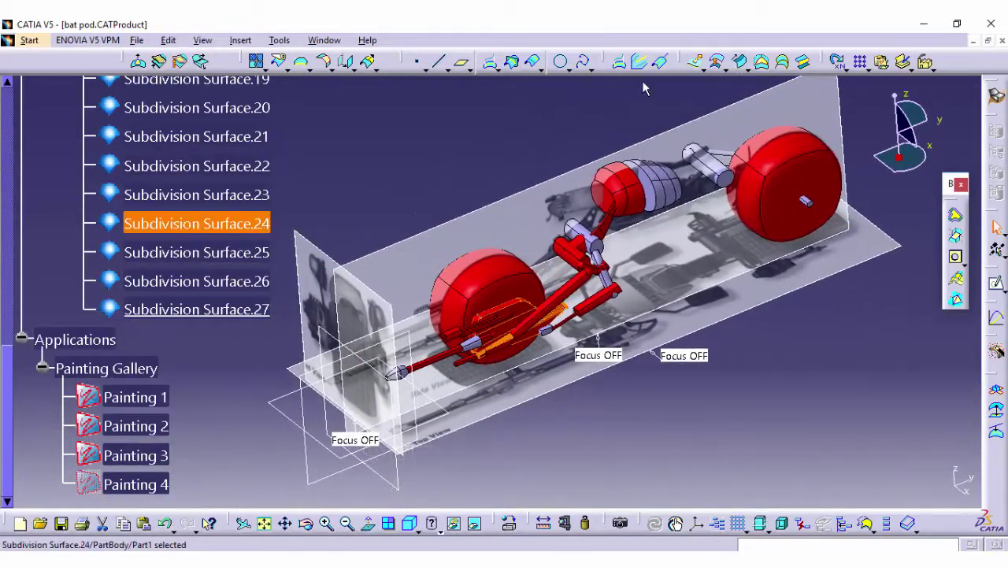
click(365, 132)
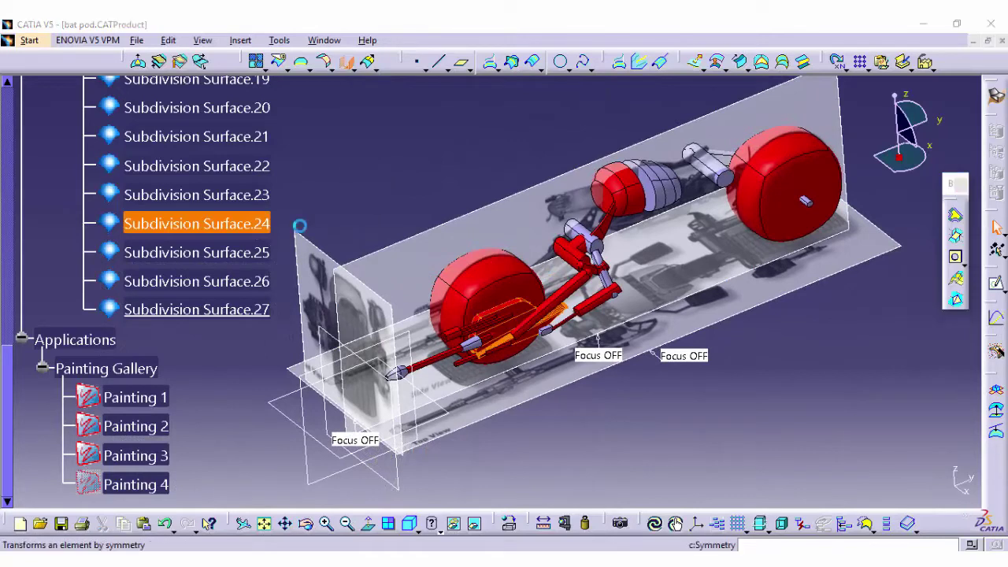
click(312, 411)
click(847, 275)
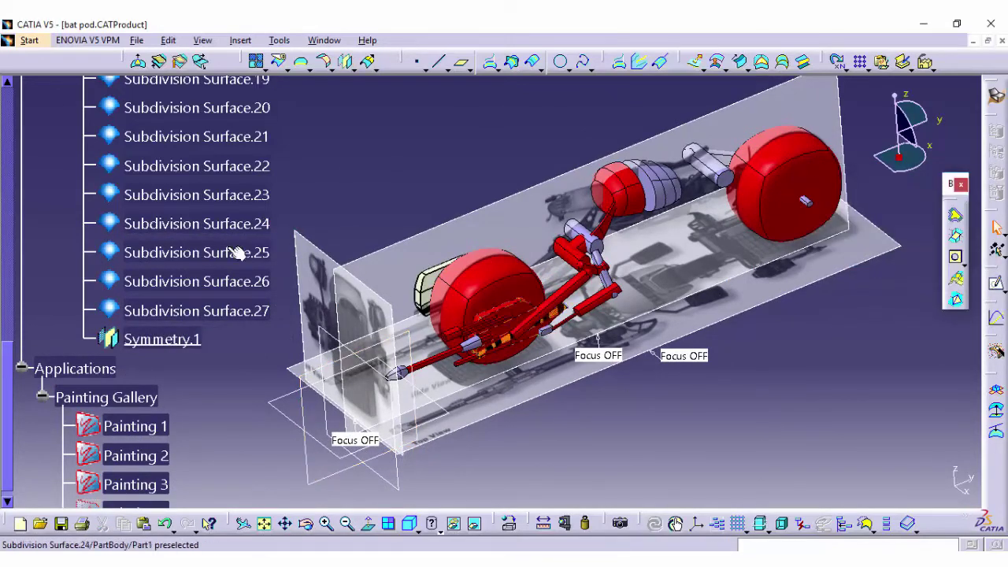
Mirror Subdivision Surfaces 16–21 and 23 across the yz plane and check the copies
ctrl+click(225, 195)
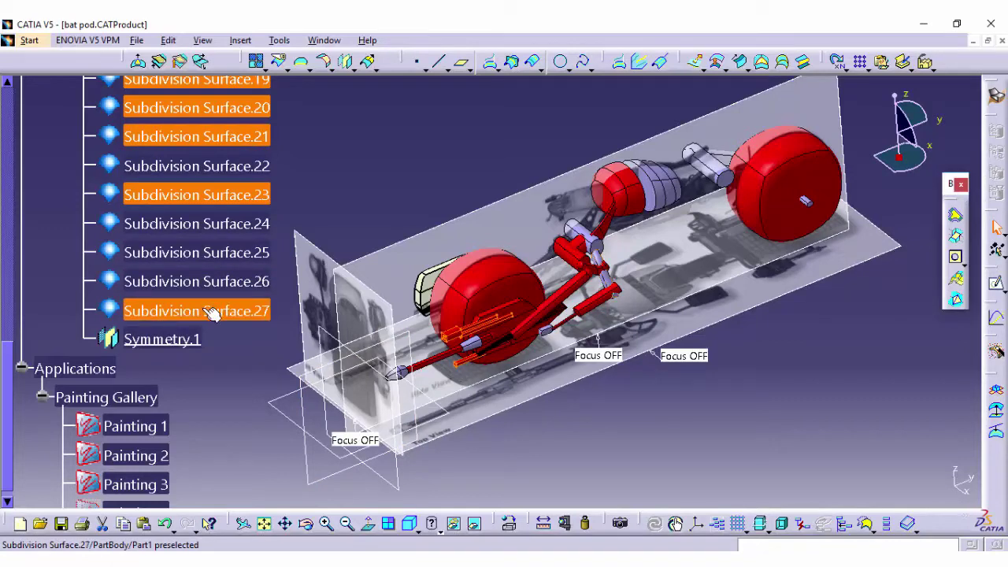
scroll(319, 186, up, 3)
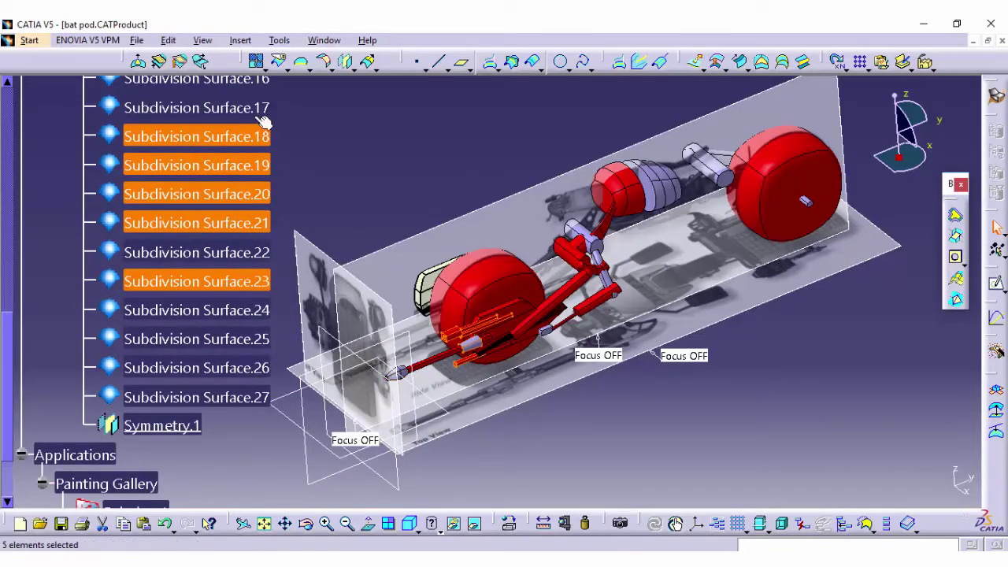
scroll(252, 134, up, 2)
ctrl+click(243, 151)
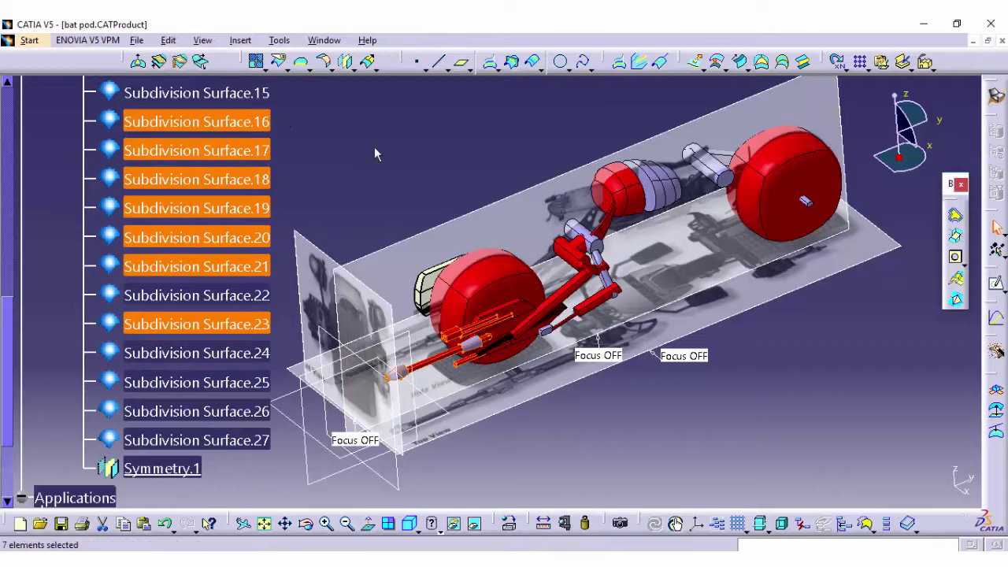
click(346, 62)
click(307, 405)
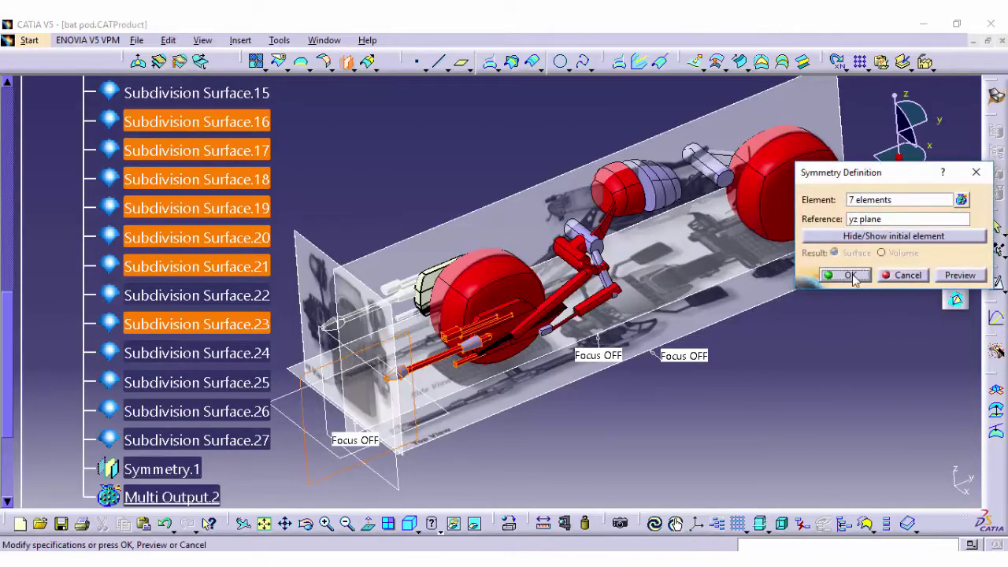
click(847, 275)
mouse_move(678, 315)
middle_down()
mouse_move(717, 330)
mouse_move(771, 326)
mouse_move(560, 385)
middle_up()
mouse_move(599, 423)
middle_down()
mouse_move(478, 386)
mouse_move(653, 405)
mouse_move(512, 354)
mouse_move(375, 323)
middle_up()
mouse_move(333, 473)
middle_down()
mouse_move(326, 418)
mouse_move(551, 451)
mouse_move(406, 460)
mouse_move(462, 241)
mouse_move(479, 383)
mouse_move(321, 392)
middle_up()
Sketch a small circle on the yz plane at the front wheel and extrude it 15 mm mirrored
click(322, 392)
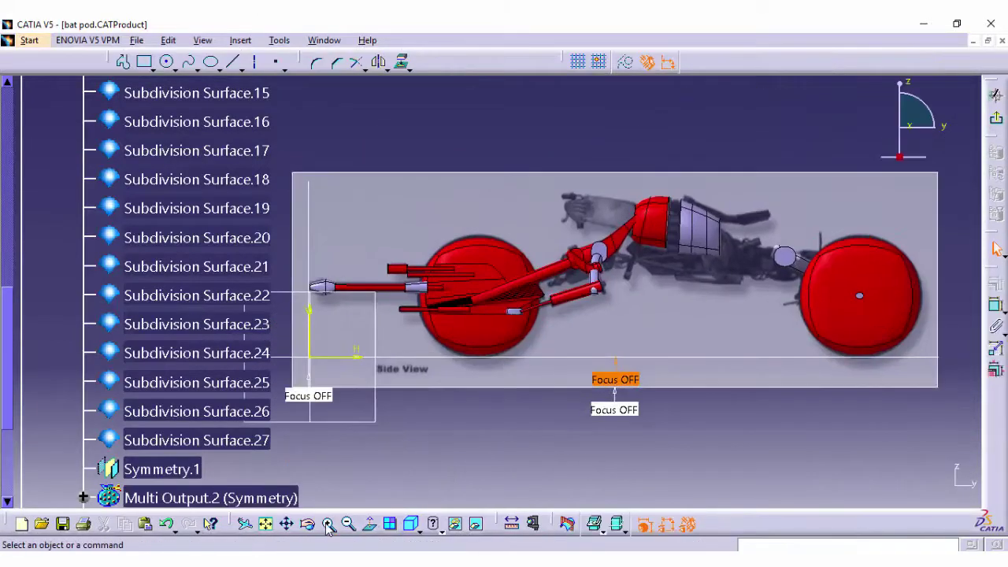
click(328, 524)
click(328, 524)
text(c:Circle)
key(Return)
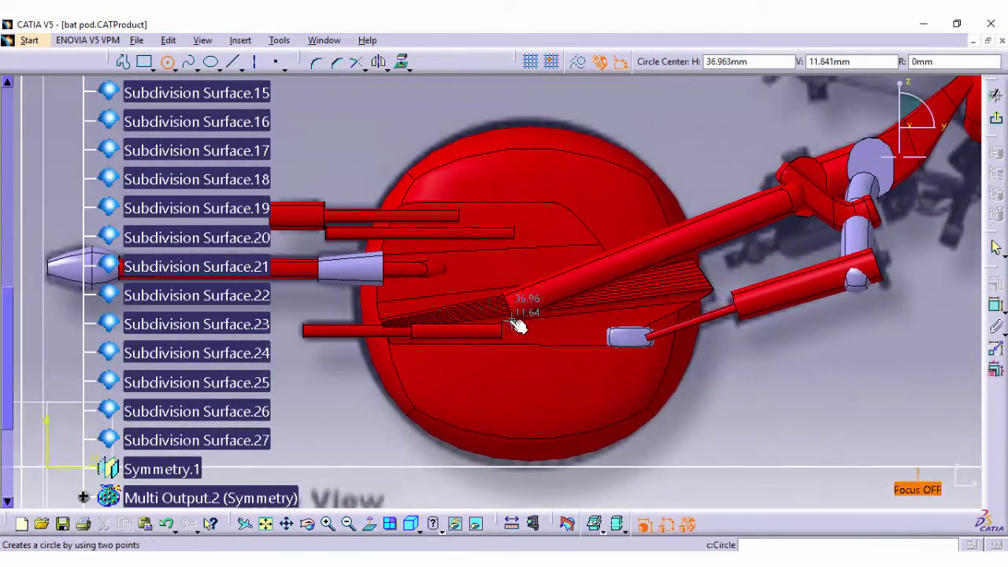
click(537, 314)
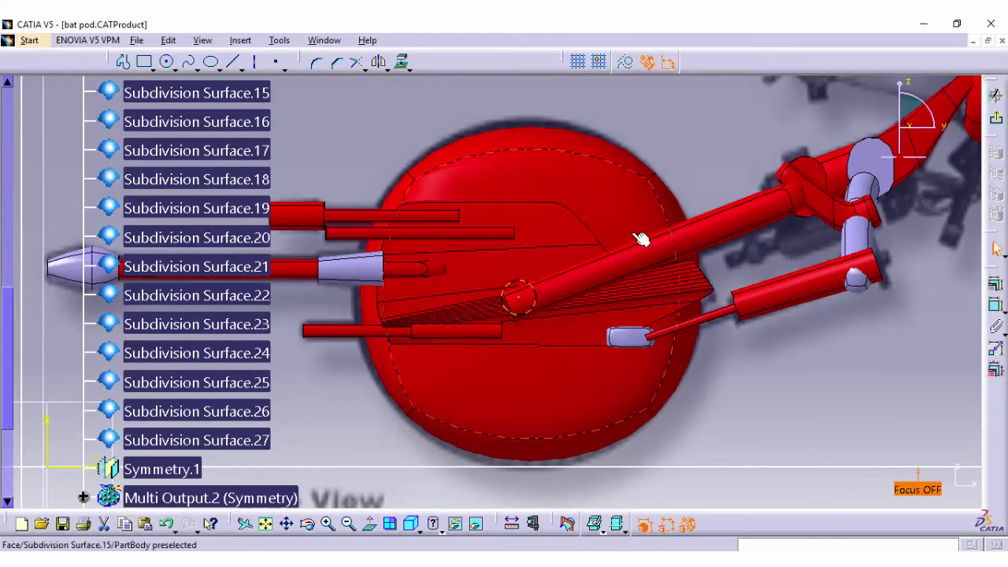
click(997, 122)
click(699, 64)
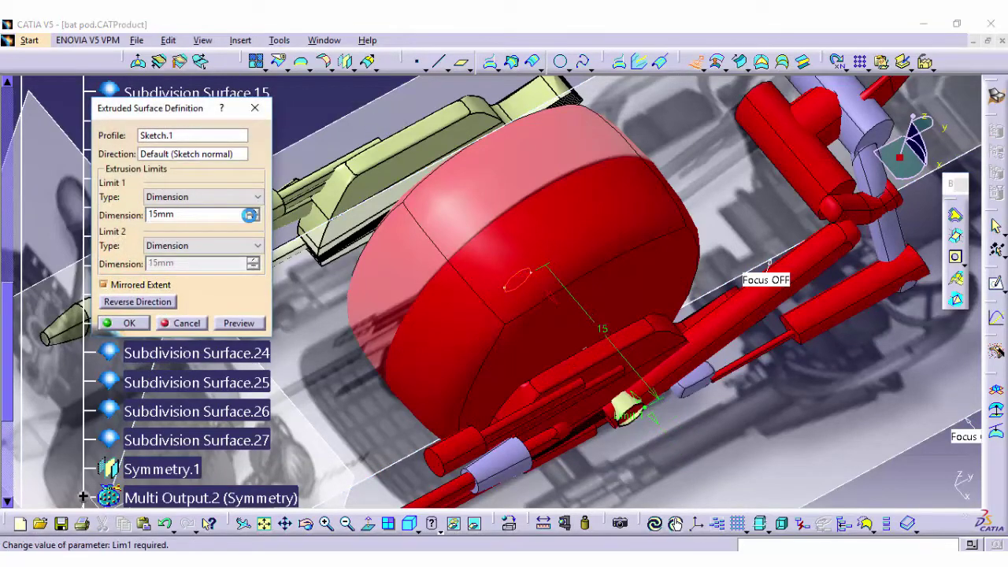
click(129, 323)
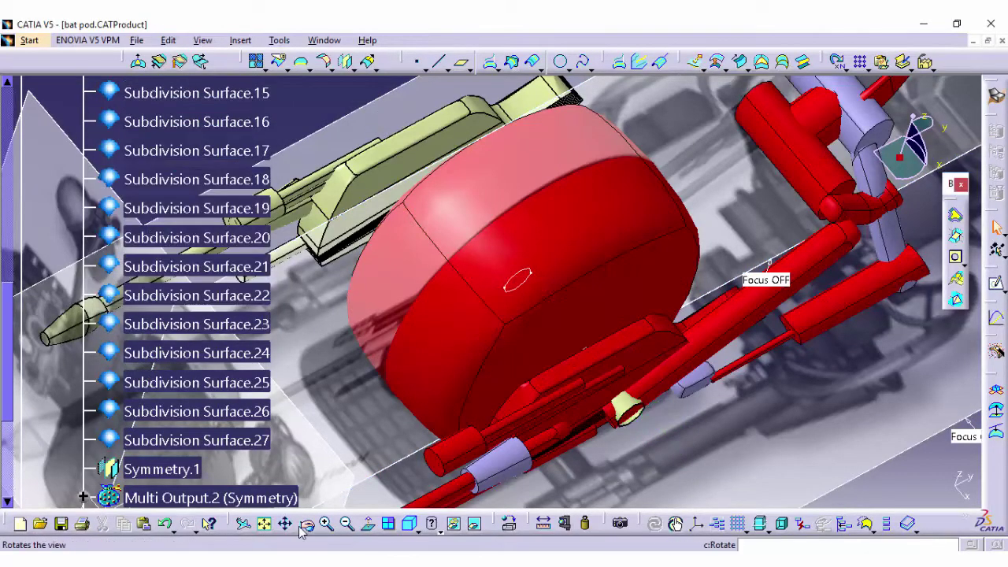
Fill the extrusion's open edge with a surface, then begin filling the next boundary
click(456, 523)
click(762, 63)
click(603, 338)
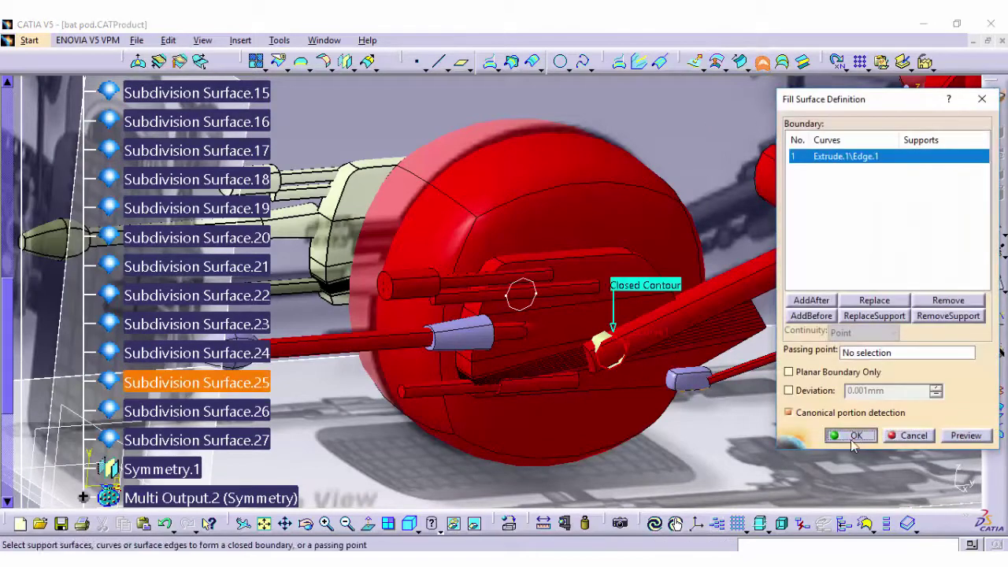
key(Escape)
click(455, 523)
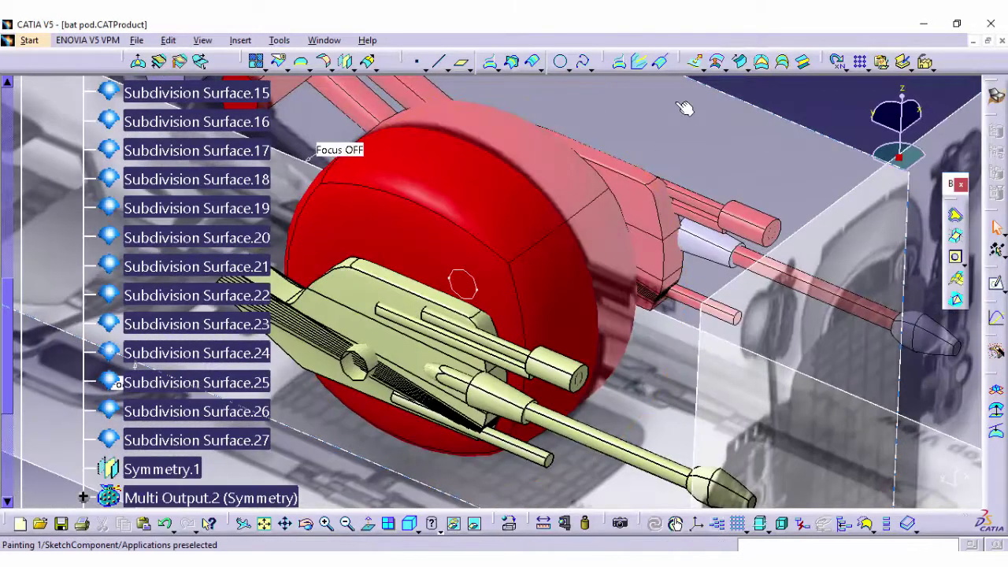
click(763, 63)
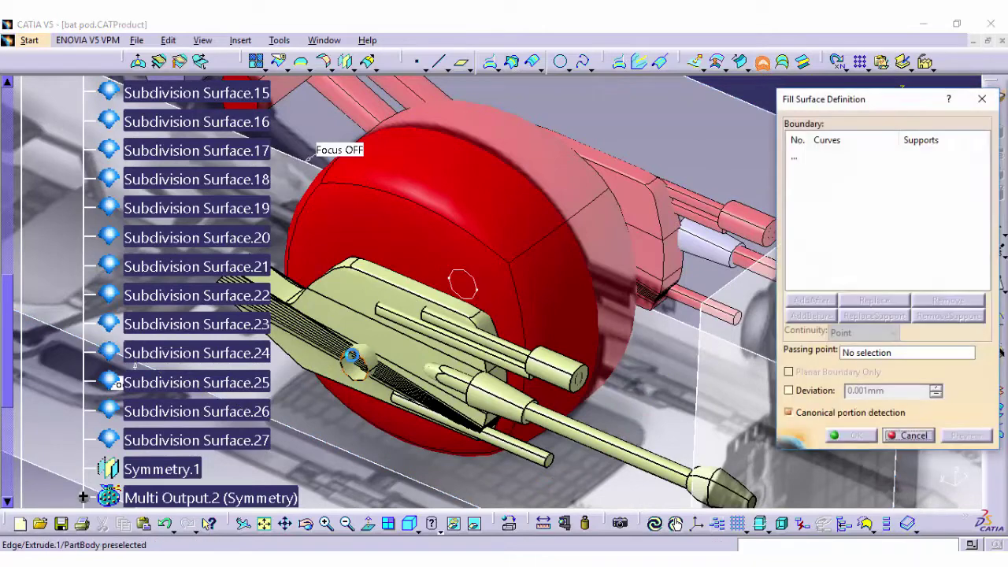
click(355, 362)
key(Escape)
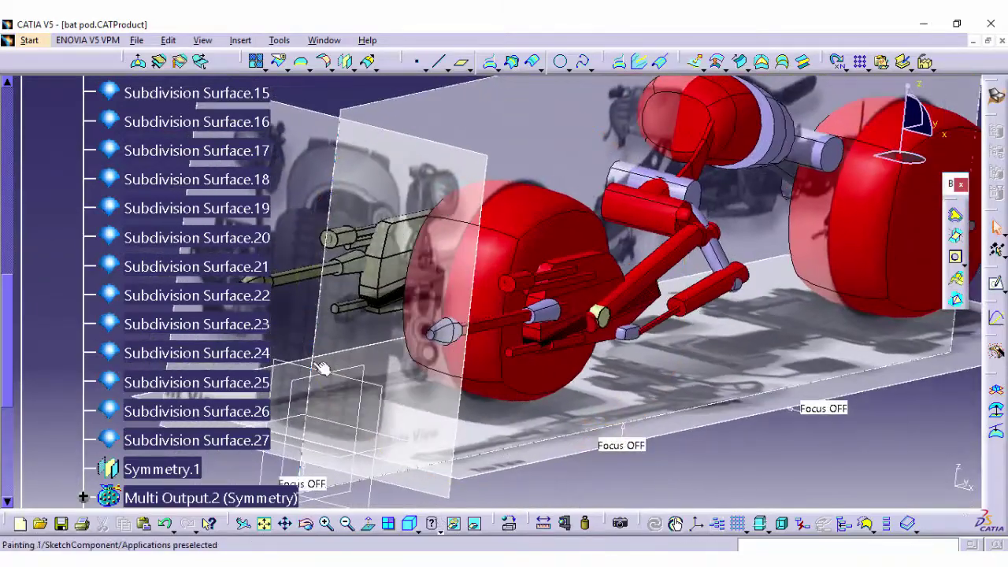
Save the bat pod product and orbit the bike to another angle
click(136, 39)
click(154, 134)
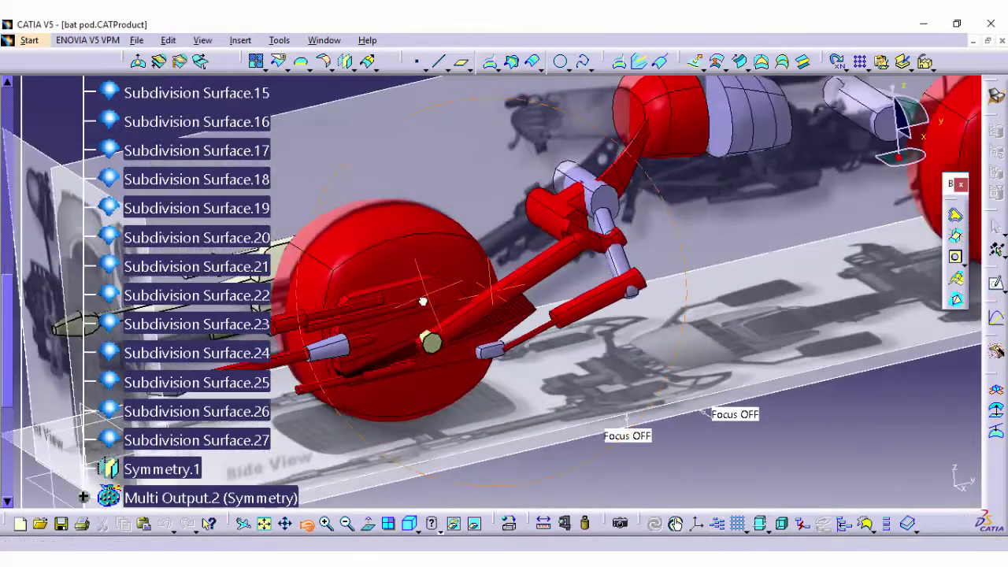
mouse_move(378, 456)
middle_down()
mouse_move(518, 224)
mouse_move(383, 266)
mouse_move(371, 221)
mouse_move(404, 227)
mouse_move(451, 267)
mouse_move(405, 275)
mouse_move(419, 275)
mouse_move(417, 289)
mouse_move(391, 243)
mouse_move(367, 239)
middle_up()
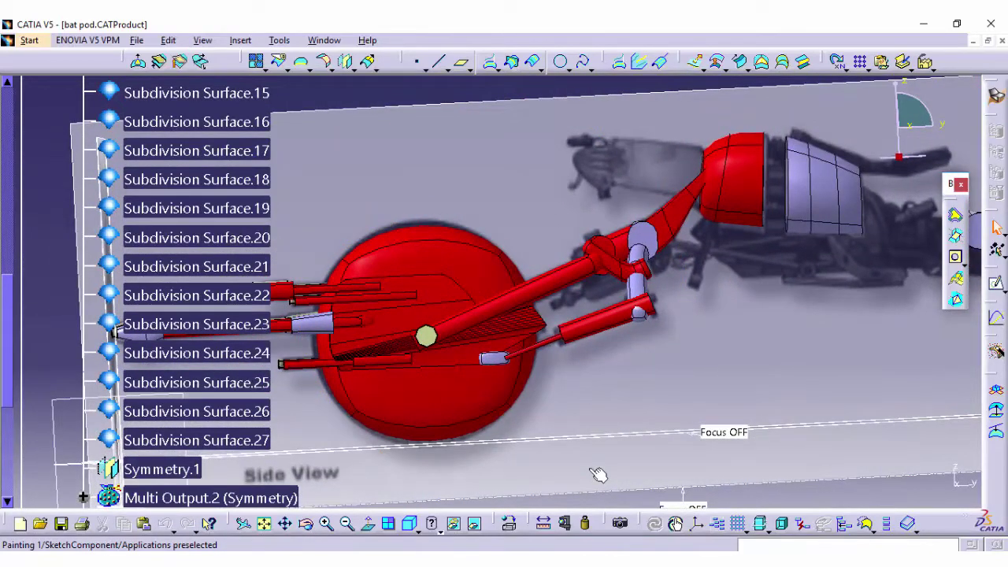
Pan and zoom out to reframe the bike, then bring up the workbench list
click(298, 531)
drag(710, 490, 549, 494)
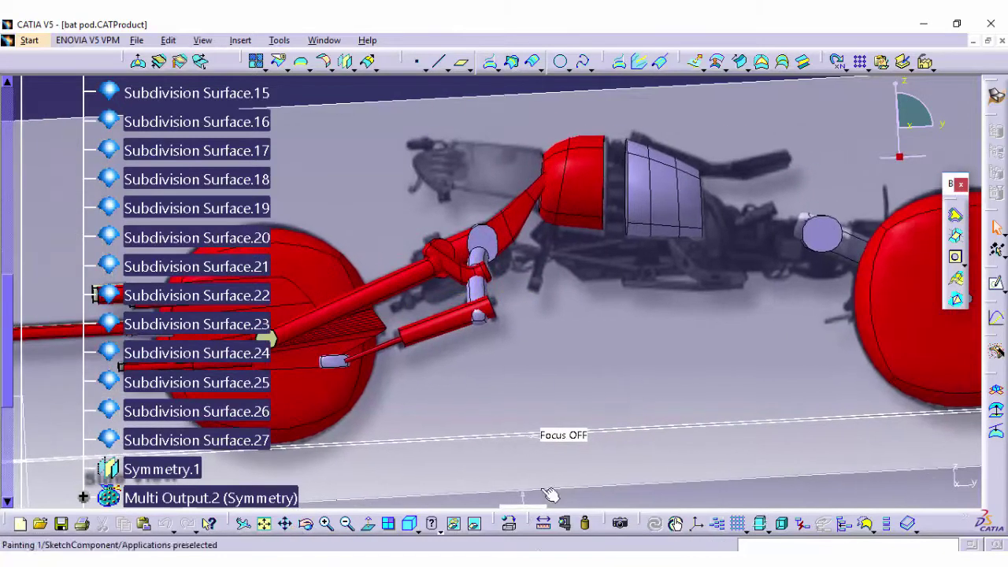
click(357, 528)
ctrl+middle_drag(567, 473, 558, 444)
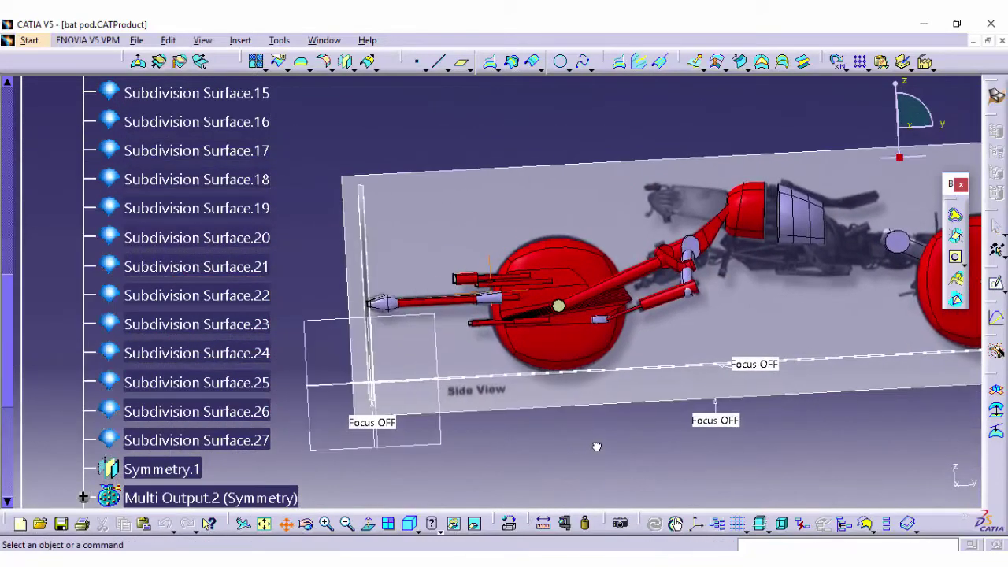
click(30, 40)
mouse_move(47, 93)
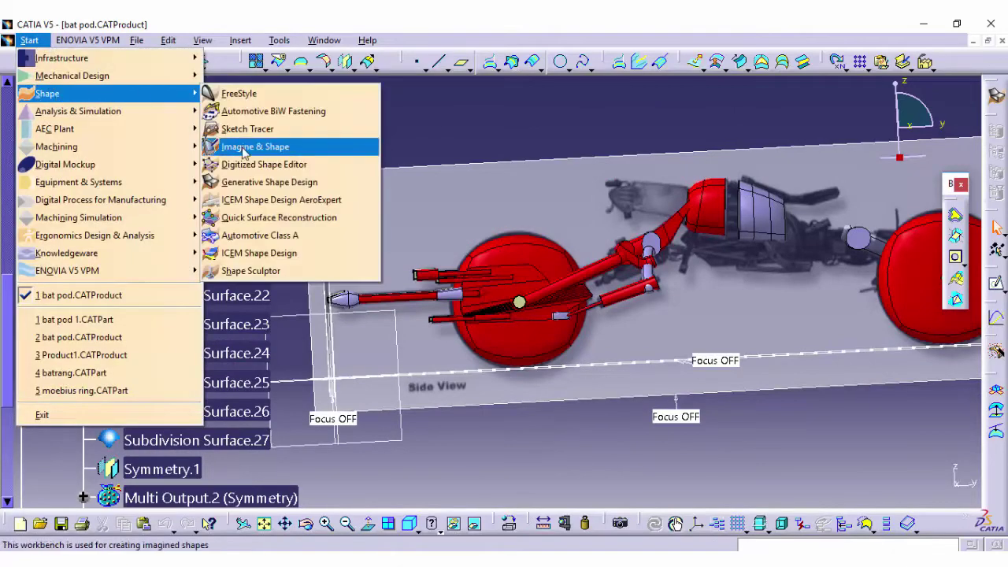
Switch to Imagine & Shape and view the bike end-on
click(291, 150)
mouse_move(489, 377)
middle_down()
mouse_move(574, 428)
mouse_move(575, 381)
mouse_move(512, 393)
mouse_move(488, 370)
mouse_move(439, 389)
middle_up()
click(506, 523)
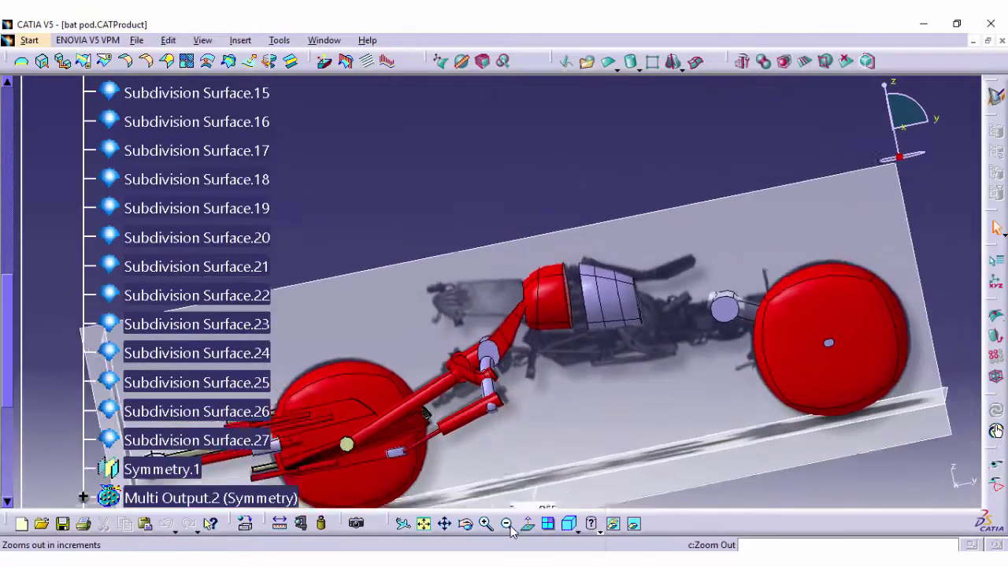
click(572, 529)
click(592, 462)
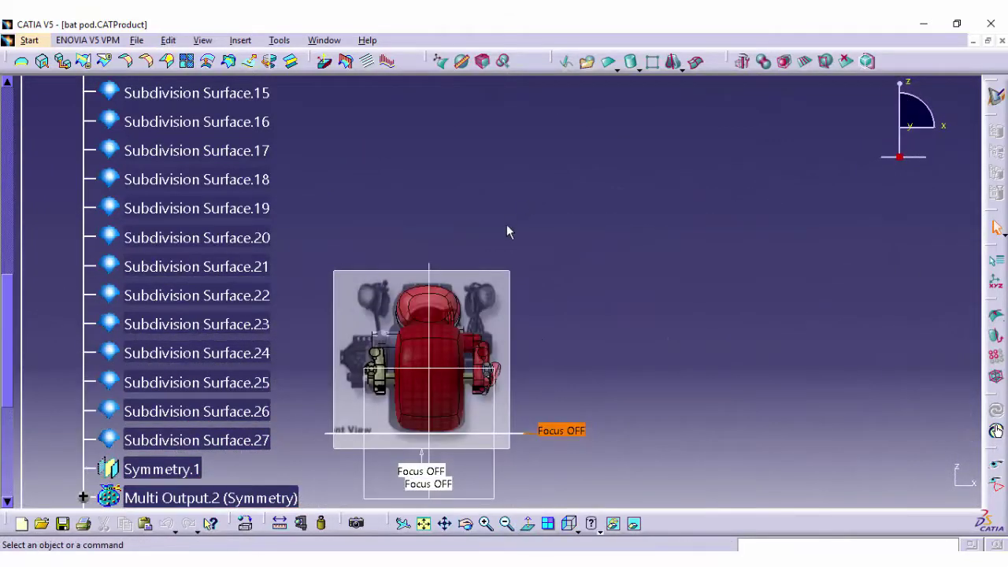
middle_drag(535, 411, 620, 349)
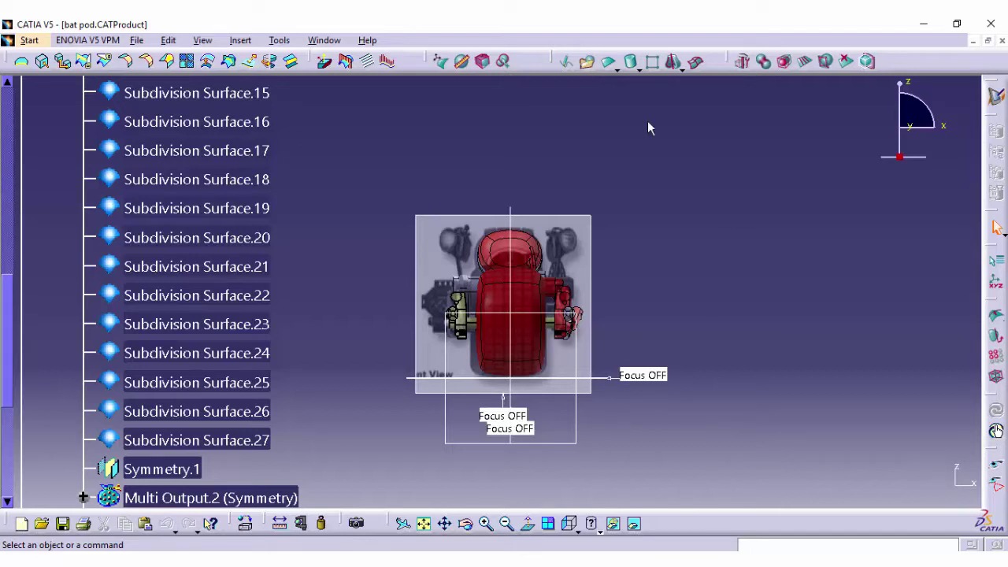
Insert a subdivision box between the wheels and flatten it to about 4.6 mm into a thin rod
click(631, 61)
middle_drag(551, 205, 359, 126)
click(485, 523)
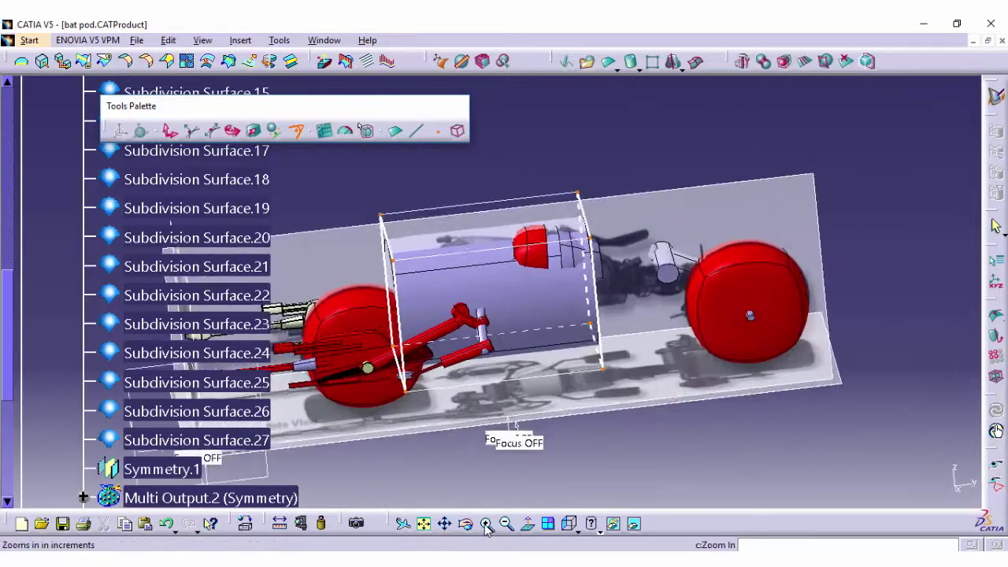
click(485, 523)
mouse_move(367, 278)
mouse_down()
mouse_move(509, 292)
mouse_move(501, 308)
mouse_move(513, 298)
mouse_up()
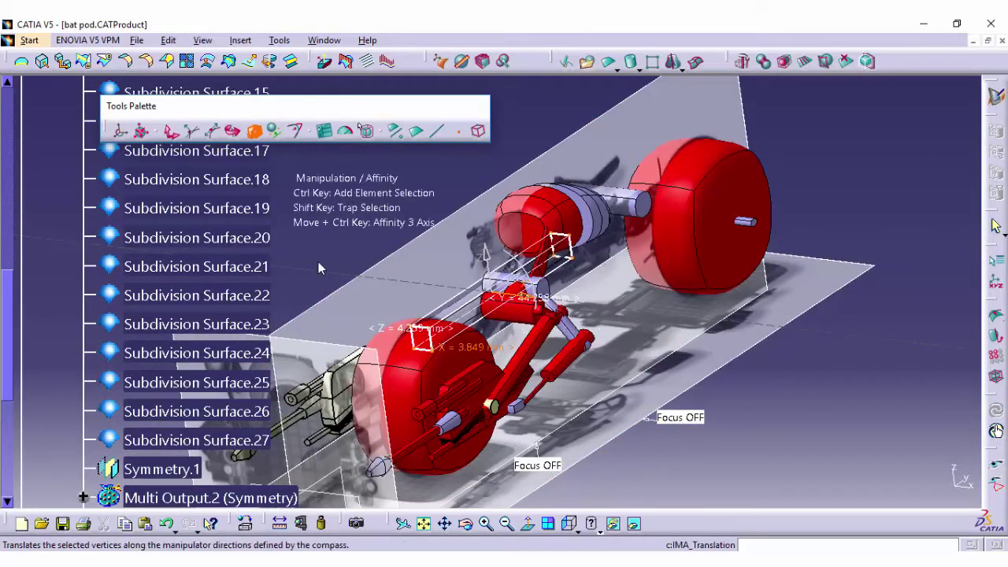
click(626, 303)
mouse_move(634, 317)
mouse_down()
mouse_move(608, 314)
mouse_move(591, 289)
mouse_up()
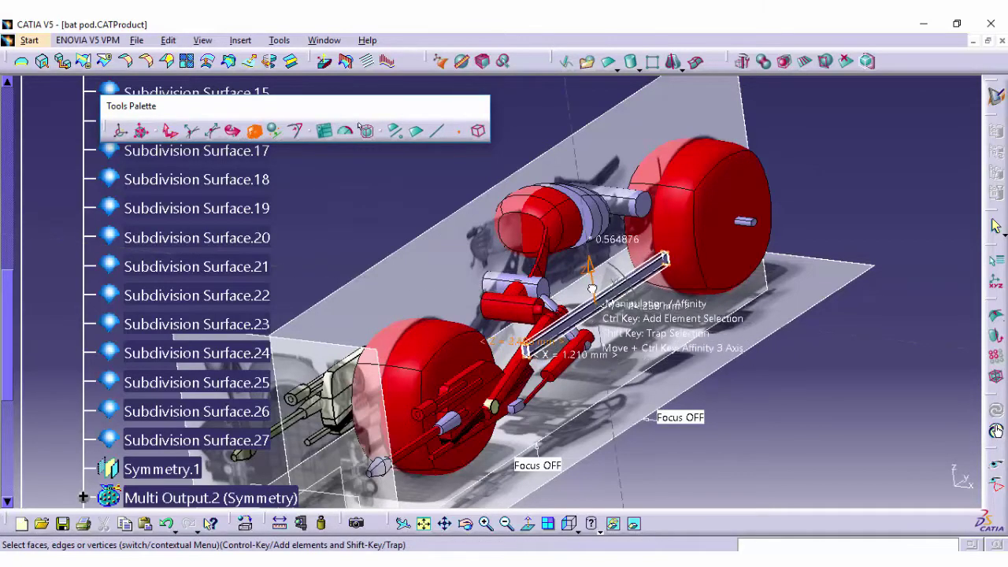
In Front view, raise the rod to frame height and stretch its right end to the rear hub
click(548, 523)
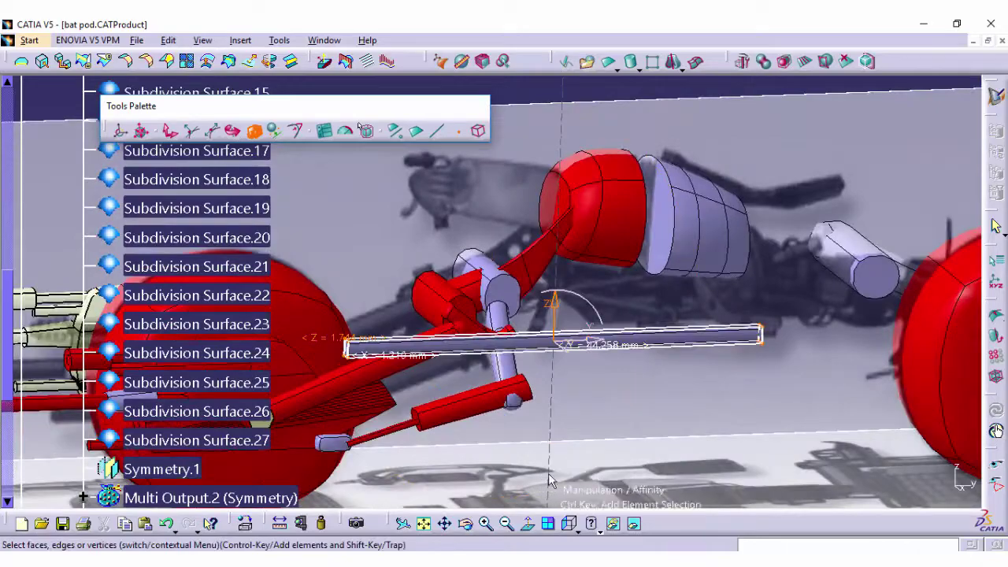
click(465, 524)
mouse_move(405, 354)
mouse_down()
mouse_move(552, 462)
mouse_move(522, 447)
mouse_move(510, 378)
mouse_move(529, 292)
mouse_up()
click(675, 293)
click(569, 524)
click(596, 432)
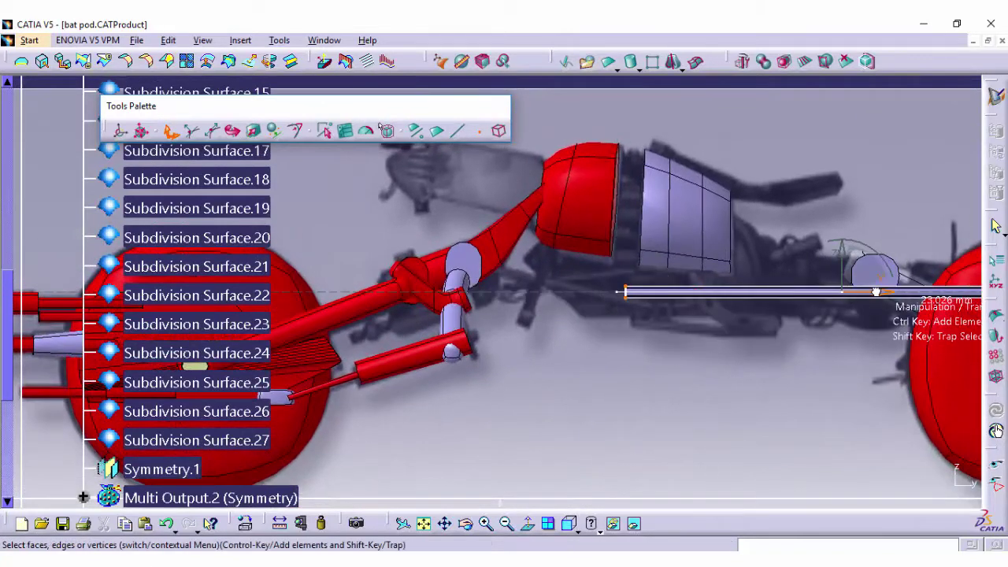
mouse_move(859, 293)
mouse_down()
mouse_move(682, 244)
mouse_move(689, 236)
mouse_up()
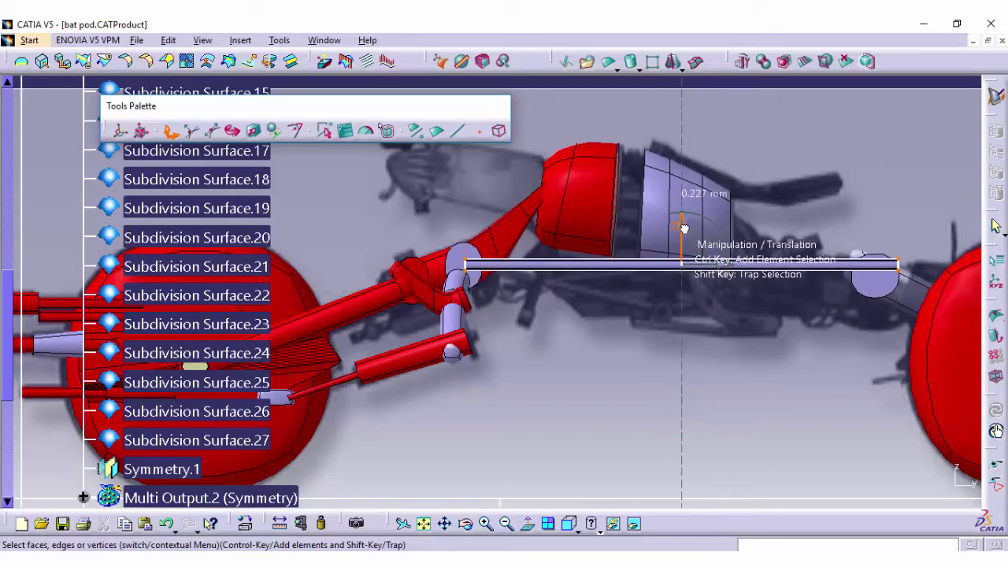
drag(904, 247, 691, 285)
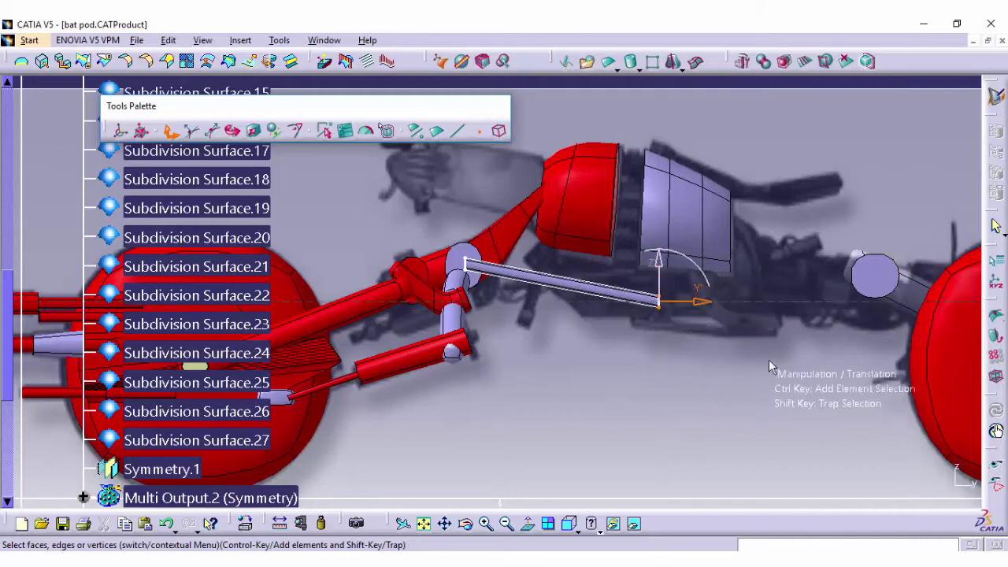
mouse_move(662, 256)
mouse_down()
mouse_move(857, 246)
mouse_move(885, 282)
mouse_up()
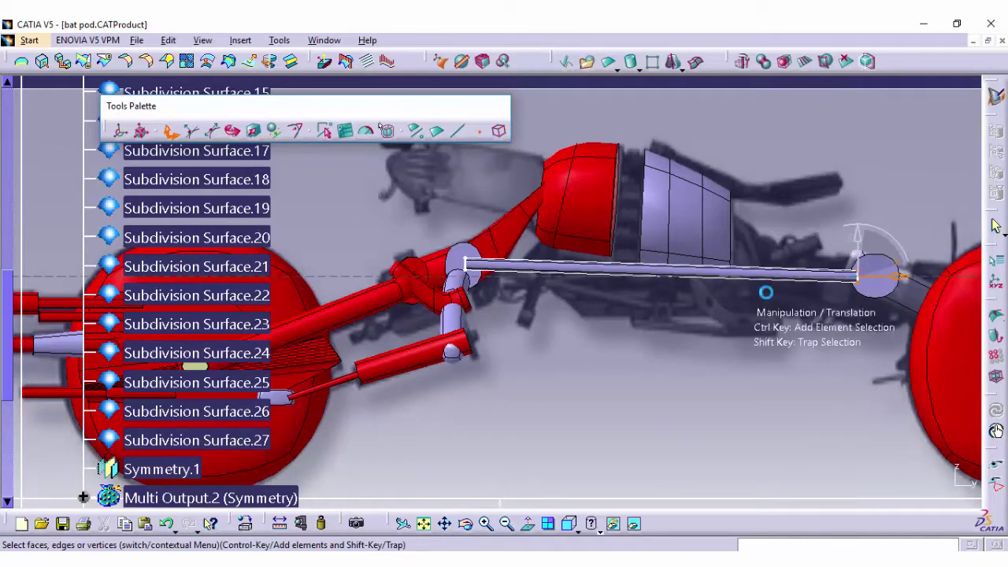
click(805, 60)
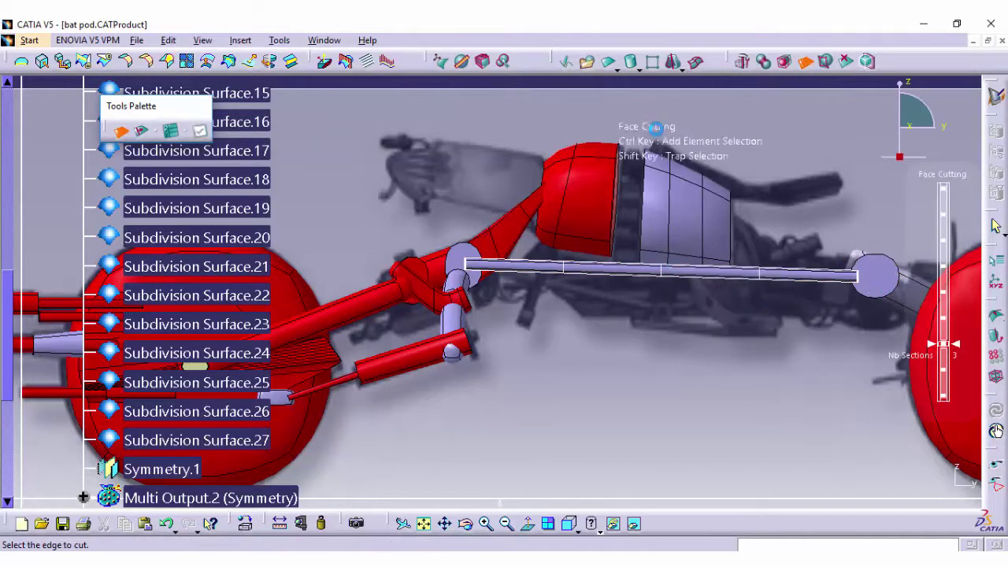
Face Cut the rod and pull its middle down so it dips
click(804, 61)
mouse_move(693, 275)
mouse_down()
mouse_move(690, 305)
mouse_move(719, 273)
mouse_up()
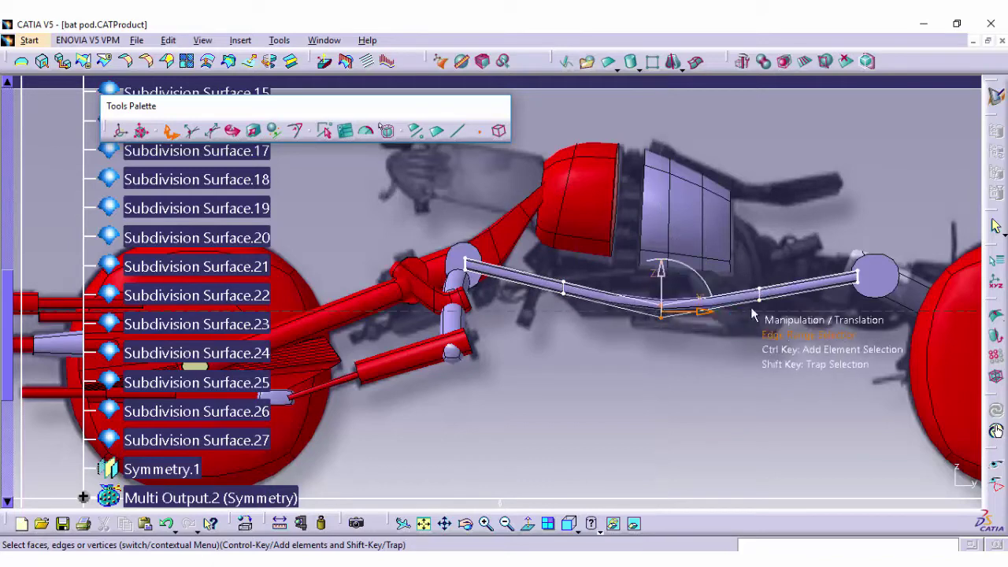
click(870, 295)
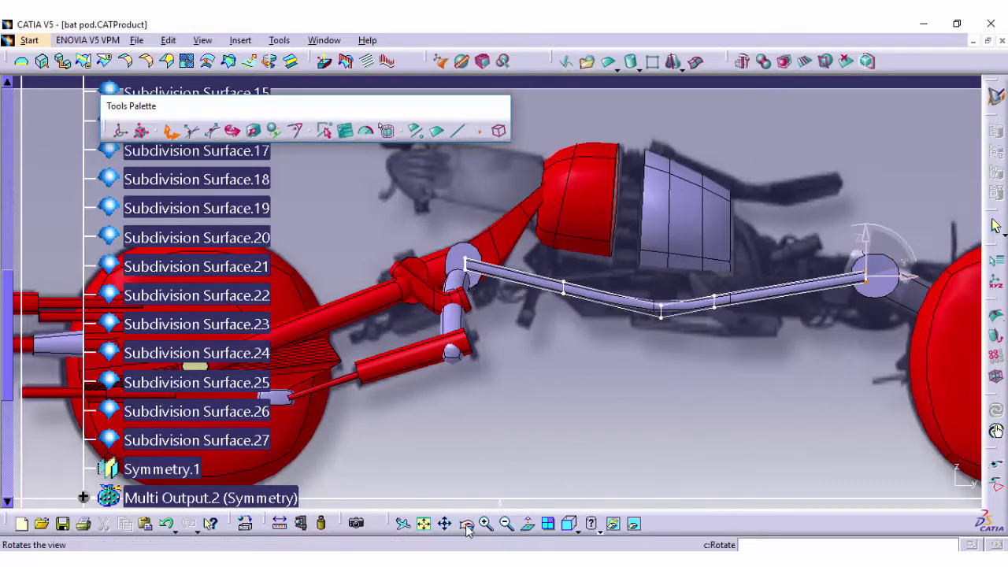
middle_drag(549, 438, 551, 394)
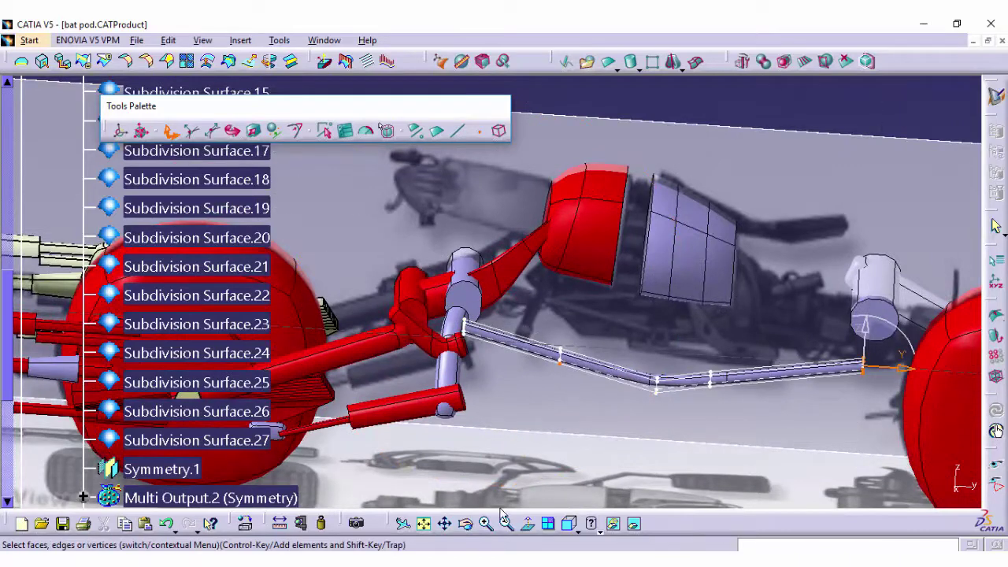
middle_drag(501, 512, 286, 444)
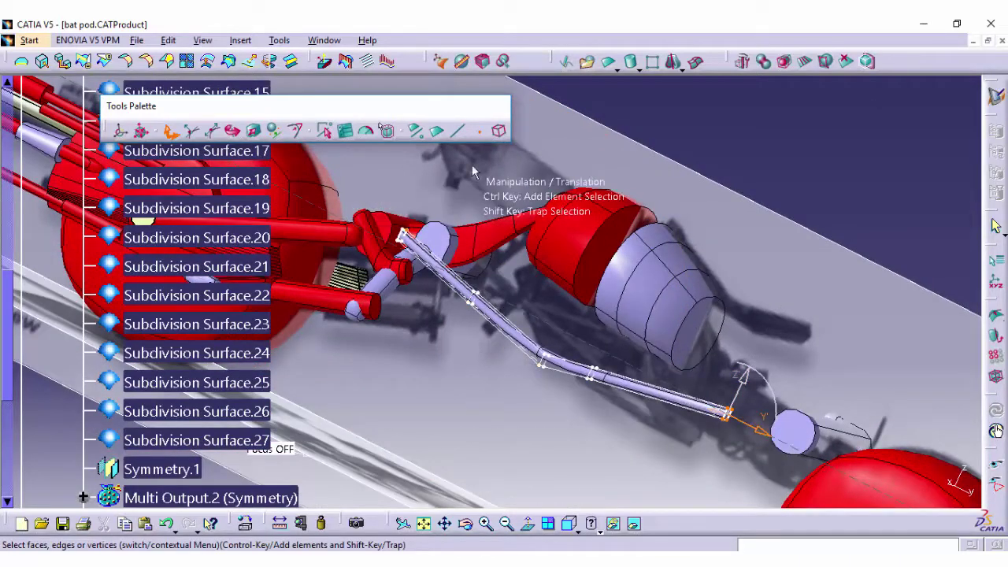
middle_drag(472, 167, 496, 437)
drag(425, 429, 465, 346)
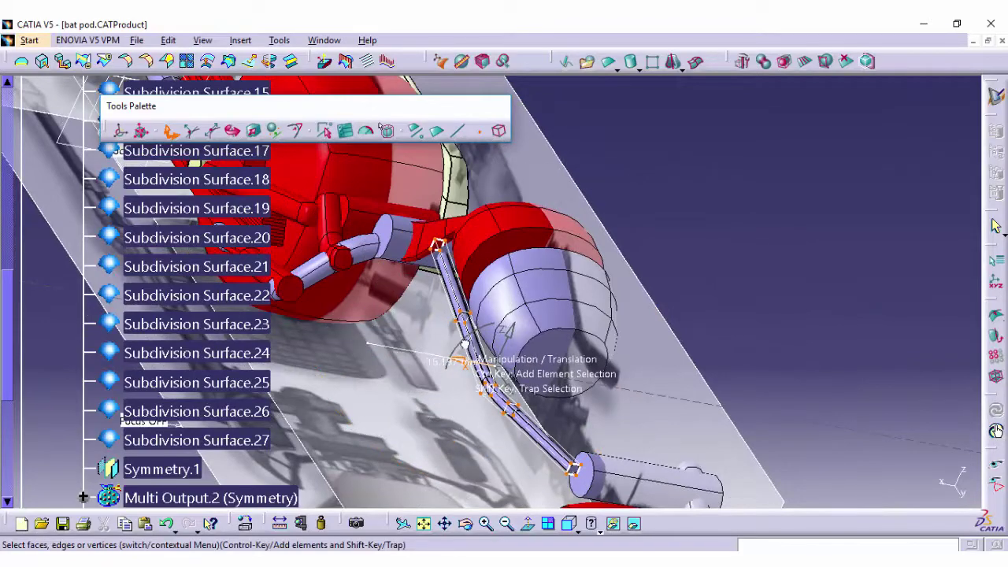
drag(465, 347, 445, 362)
In Bottom view, swing the rod's rear vertices sideways to angle it toward the hub
mouse_move(445, 362)
middle_down()
mouse_move(604, 451)
mouse_move(583, 504)
middle_up()
click(569, 523)
click(585, 499)
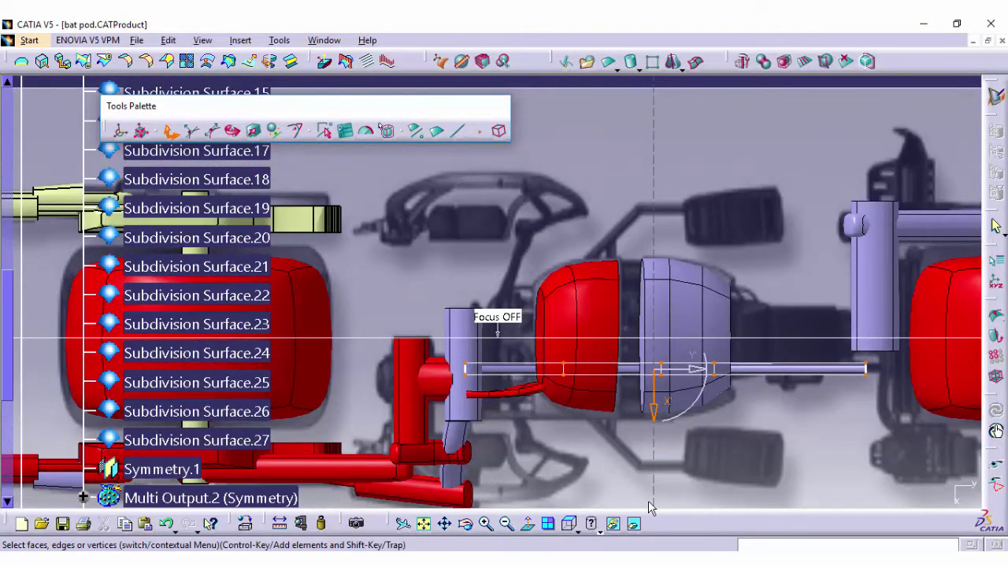
mouse_move(658, 415)
mouse_down()
mouse_move(654, 429)
mouse_move(542, 225)
mouse_up()
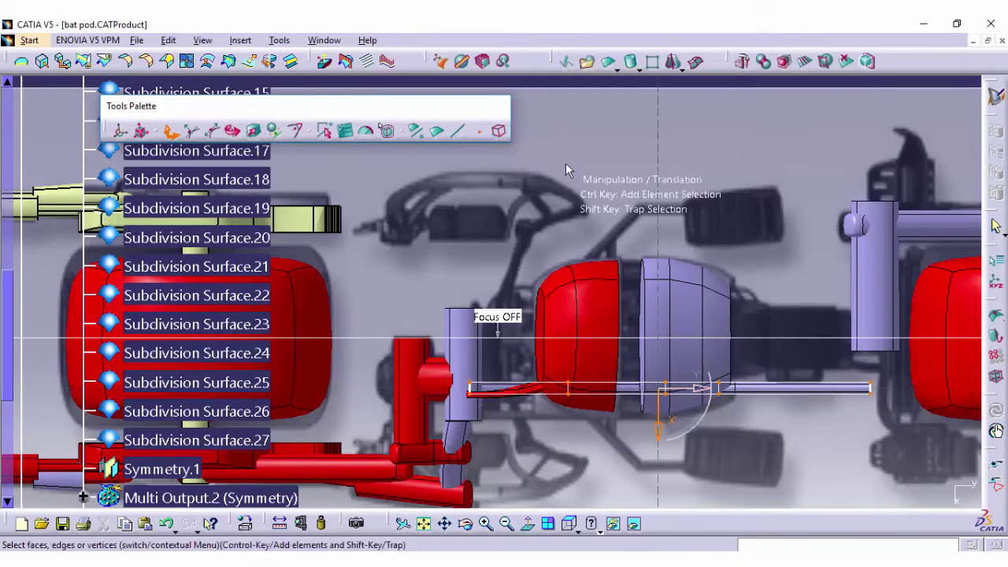
drag(868, 392, 863, 376)
drag(738, 421, 792, 400)
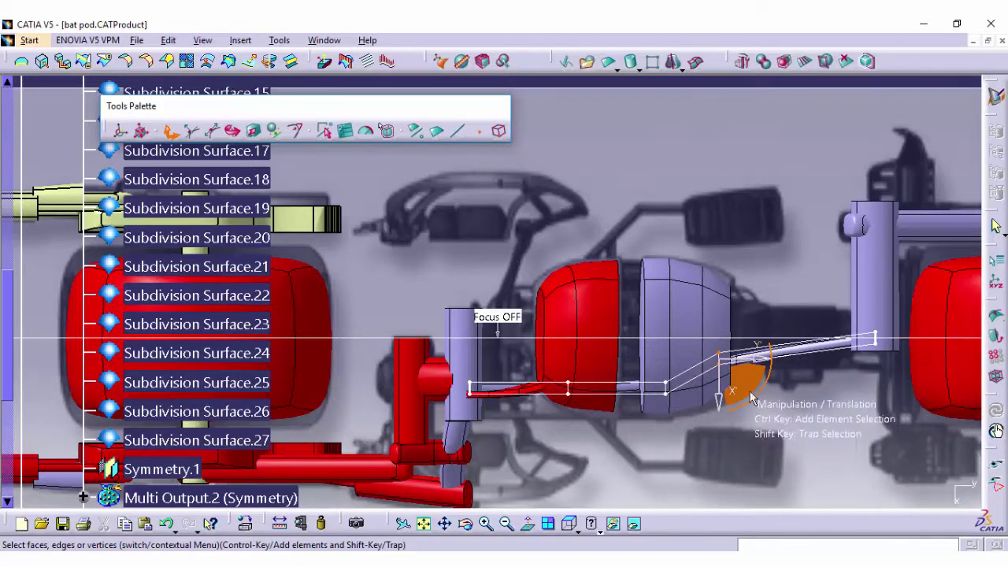
Copy the rod as Subdivision Surface.29 and hide the original Subdivision Surface.28
key(ctrl+c)
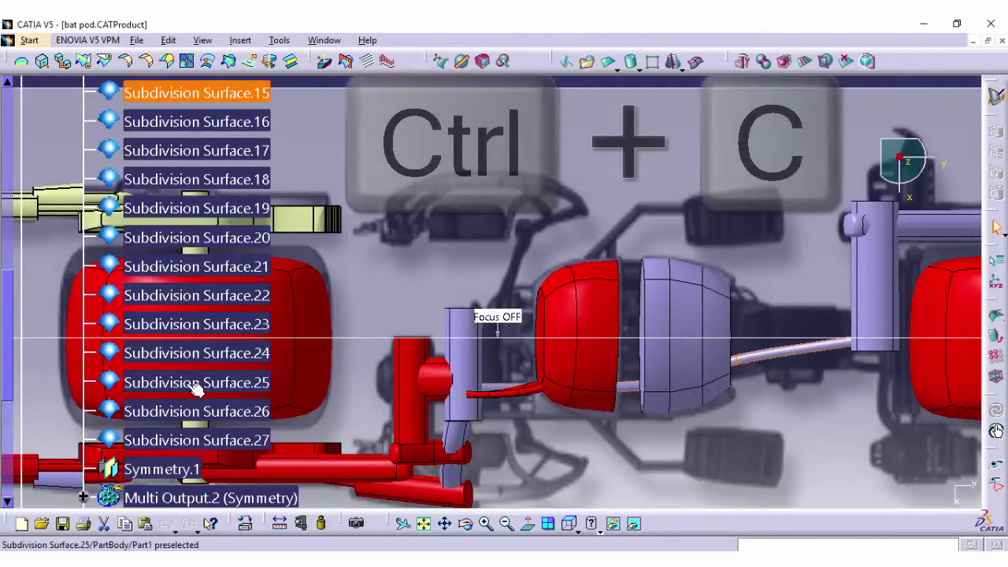
scroll(197, 388, down, 2)
scroll(189, 445, down, 5)
click(185, 254)
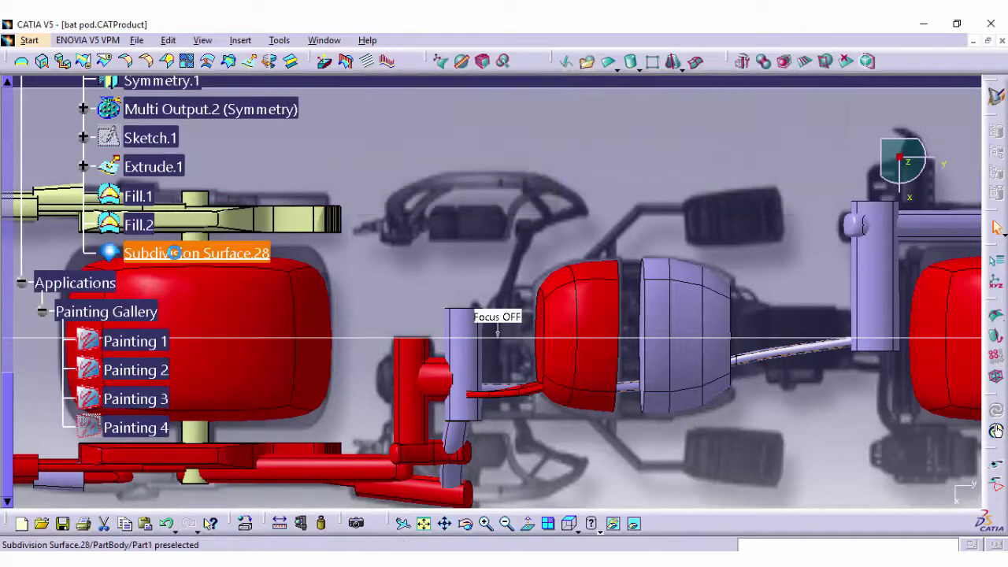
key(ctrl+v)
right_click(182, 254)
click(211, 299)
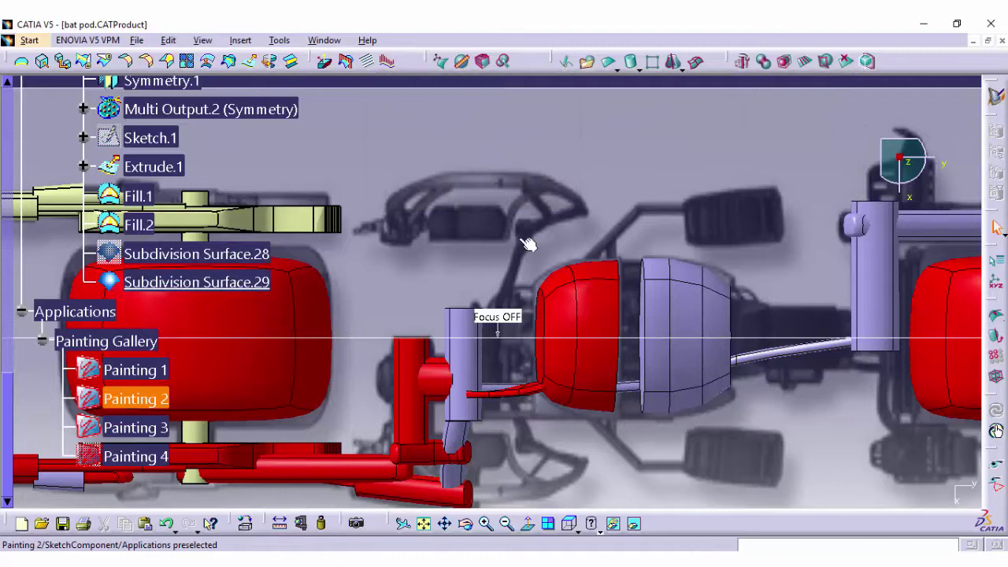
Drag the copy's control points so the rod dips in a smooth curve between the frame posts
double_click(308, 321)
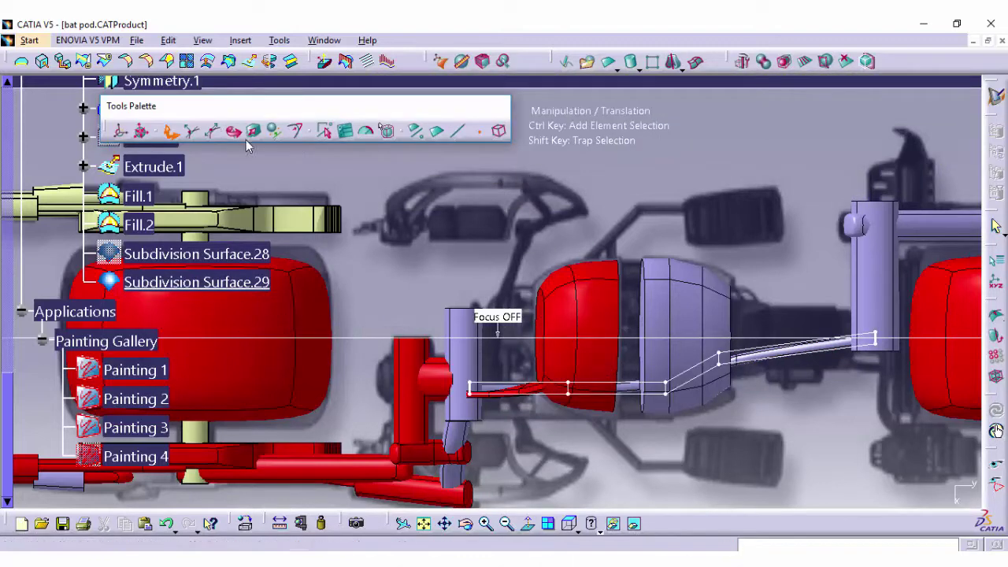
drag(668, 415, 668, 352)
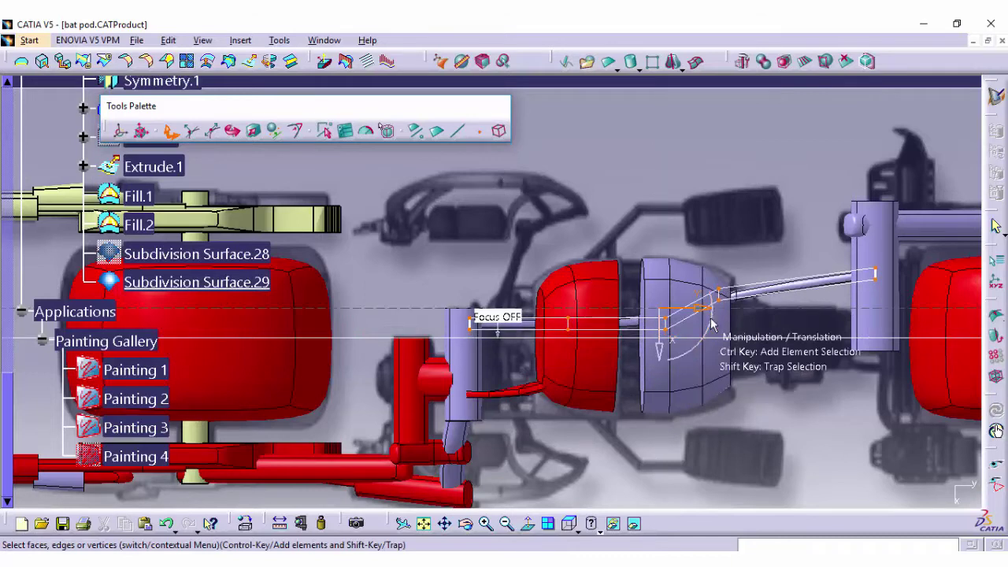
drag(668, 352, 722, 375)
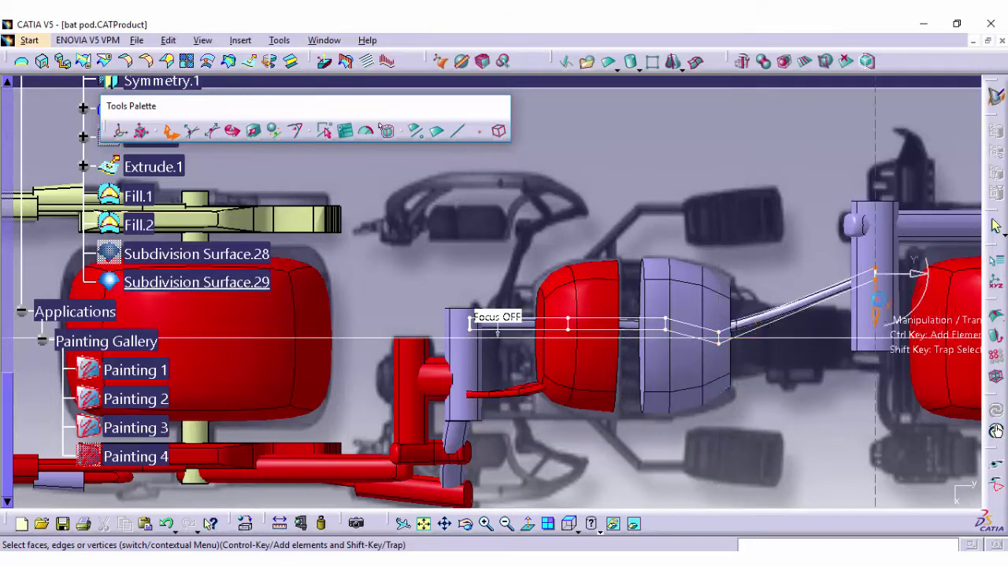
drag(878, 303, 520, 350)
right_click(110, 282)
key(Escape)
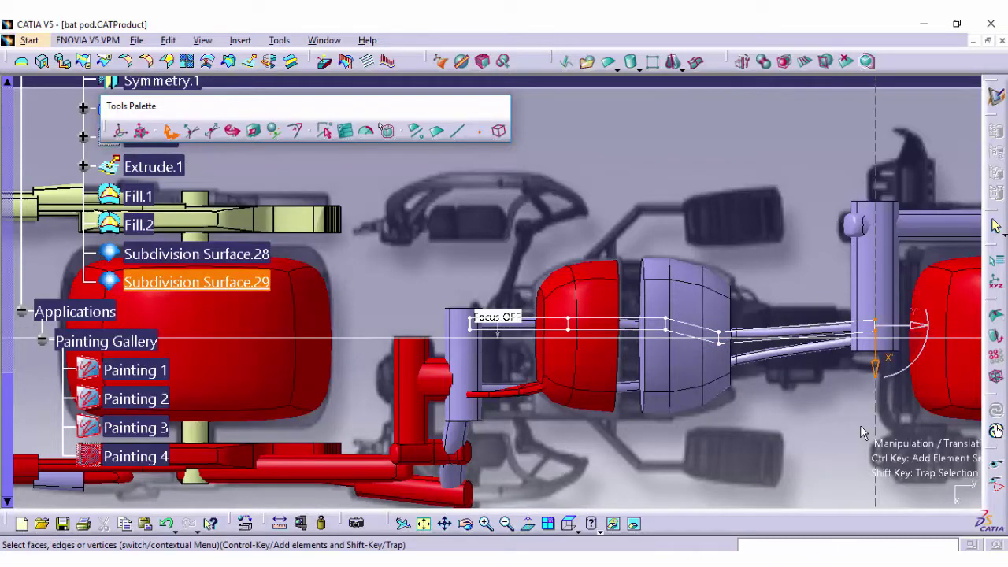
drag(567, 376, 718, 363)
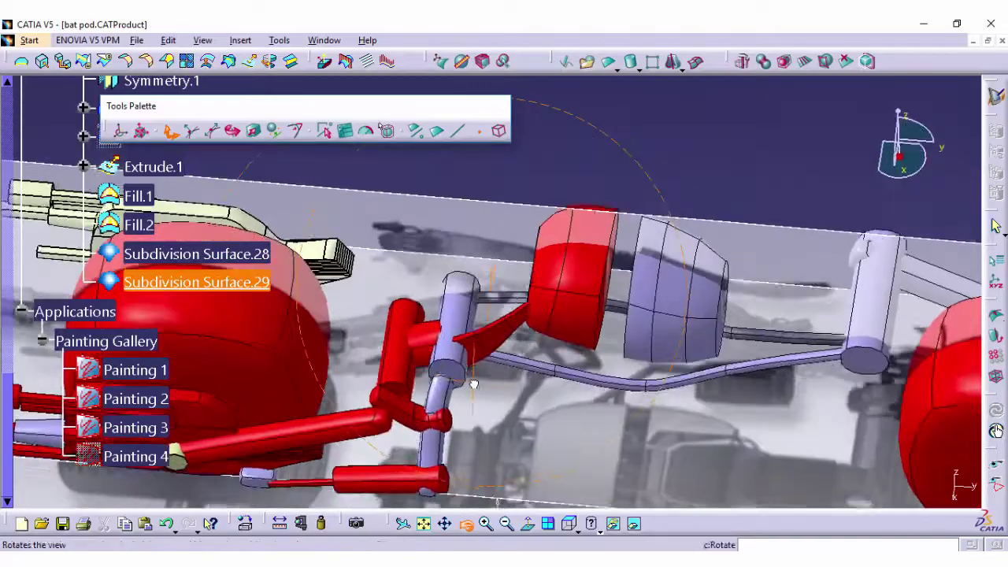
drag(465, 524, 441, 473)
click(136, 40)
Save the part and orbit the model to inspect the rods
click(163, 135)
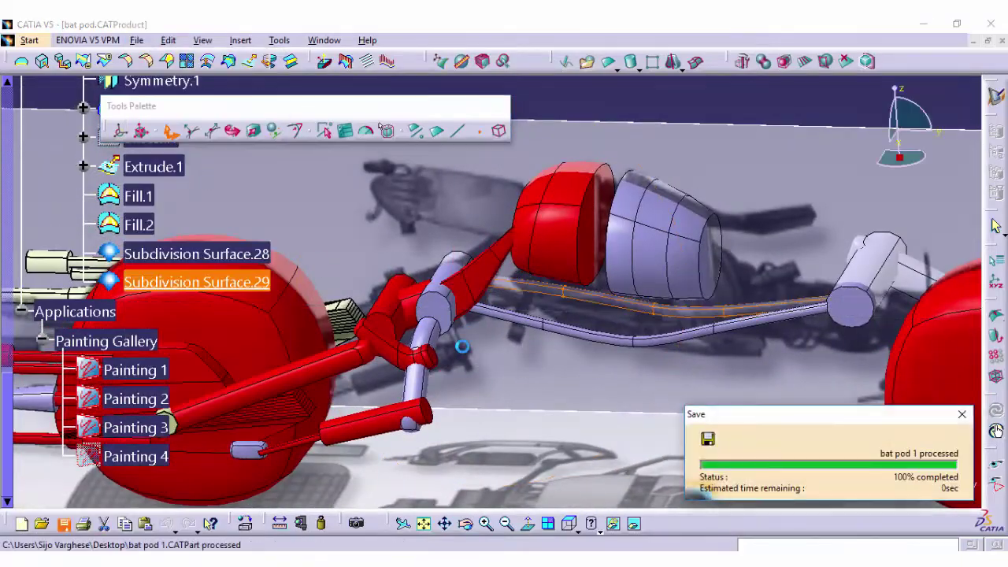
mouse_move(465, 524)
mouse_down()
mouse_move(469, 420)
mouse_move(508, 463)
mouse_up()
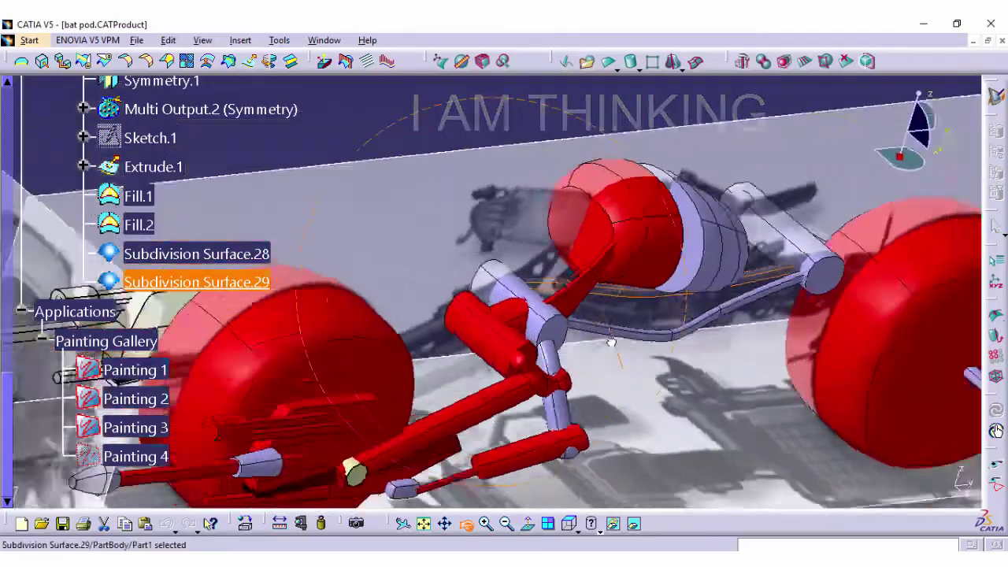
mouse_move(483, 415)
mouse_down()
mouse_move(413, 266)
mouse_move(516, 316)
mouse_move(515, 235)
mouse_move(467, 249)
mouse_move(583, 470)
mouse_up()
Switch to the front standard view of the bike
click(568, 523)
click(591, 504)
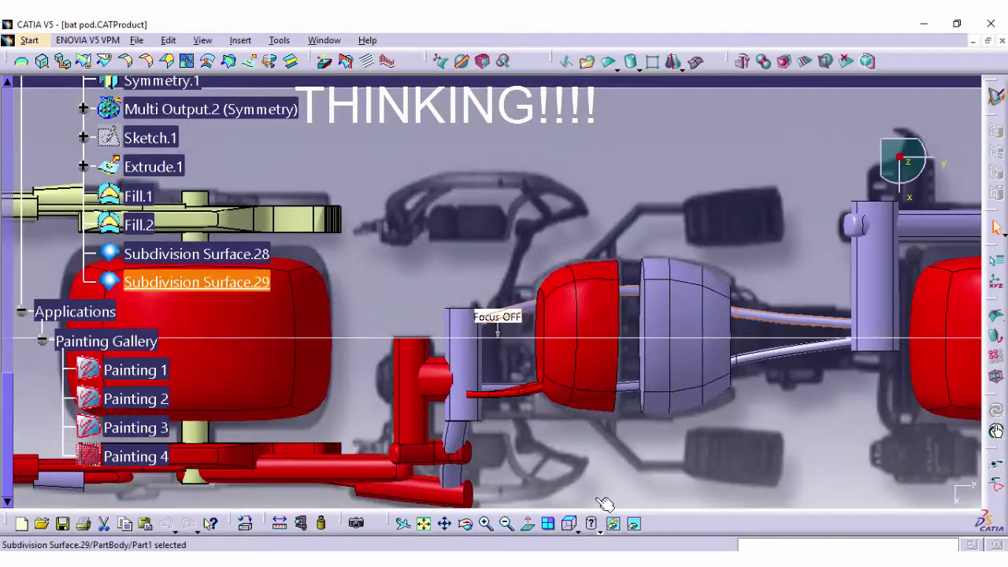
click(593, 463)
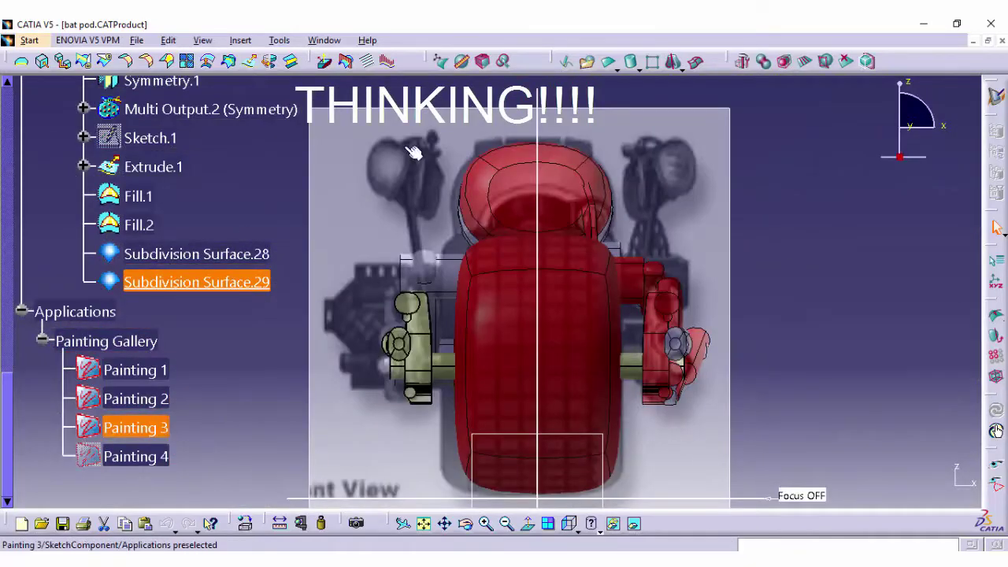
From the top view, move the new box down and scale it over the front section
click(591, 502)
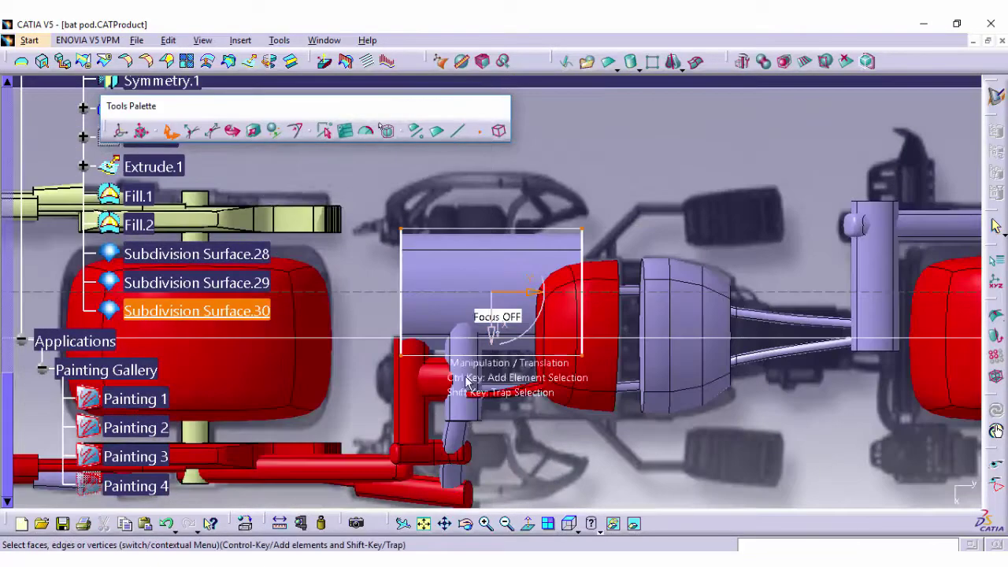
mouse_move(664, 304)
mouse_down()
mouse_move(628, 380)
mouse_move(636, 389)
mouse_up()
click(252, 130)
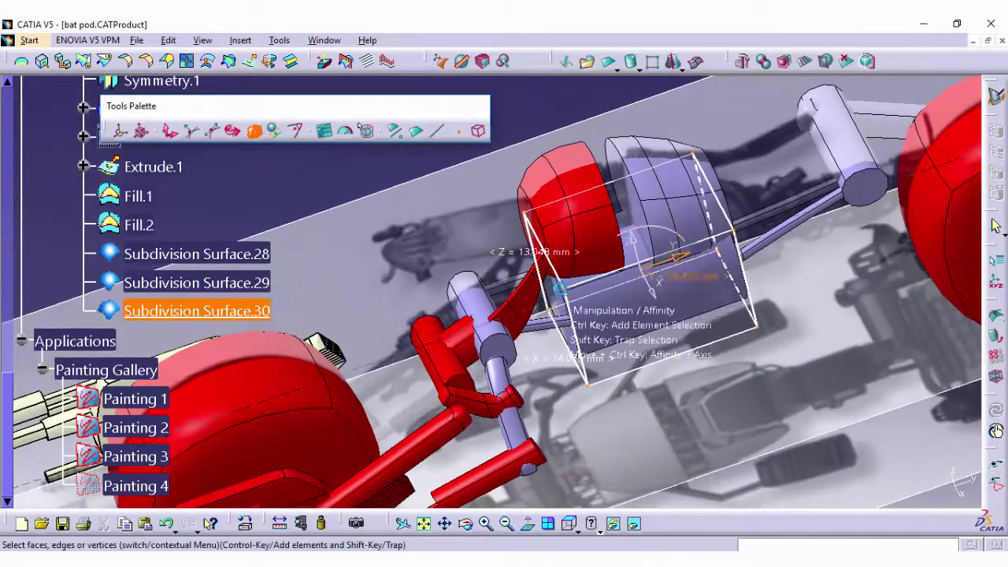
drag(652, 240, 630, 163)
Shift the cage's left and top edges to tilt the block along the body
click(437, 136)
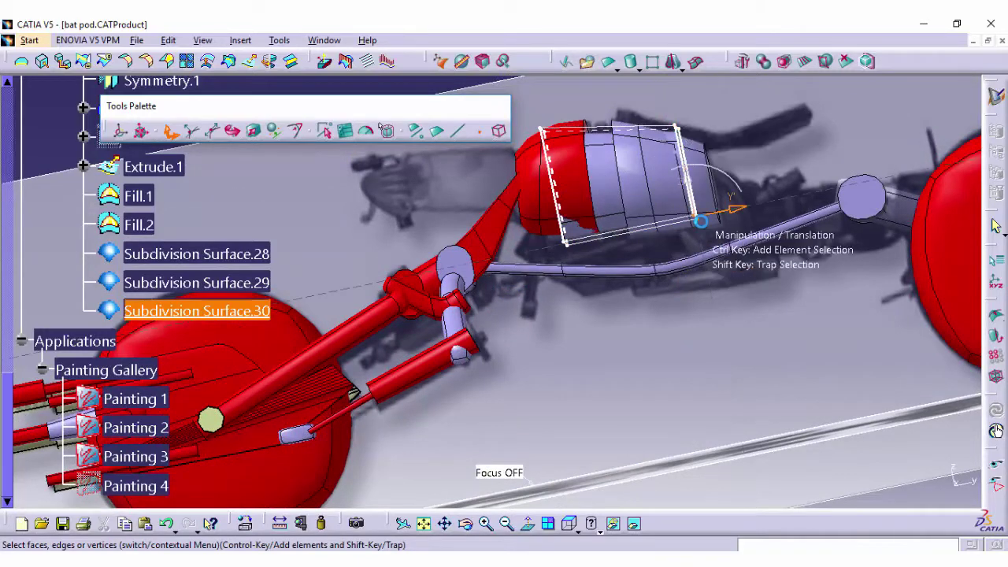
drag(577, 237, 555, 204)
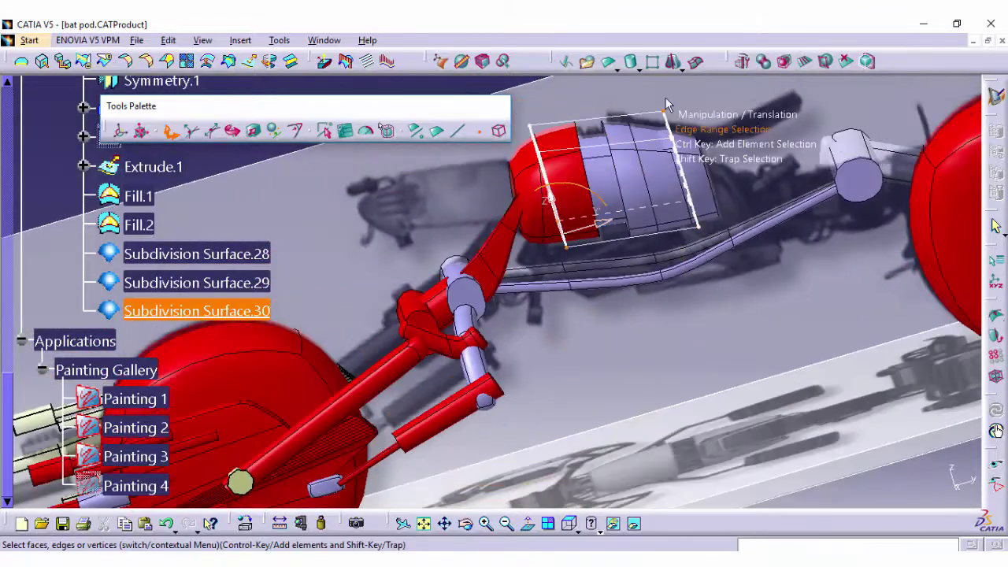
drag(666, 105, 664, 111)
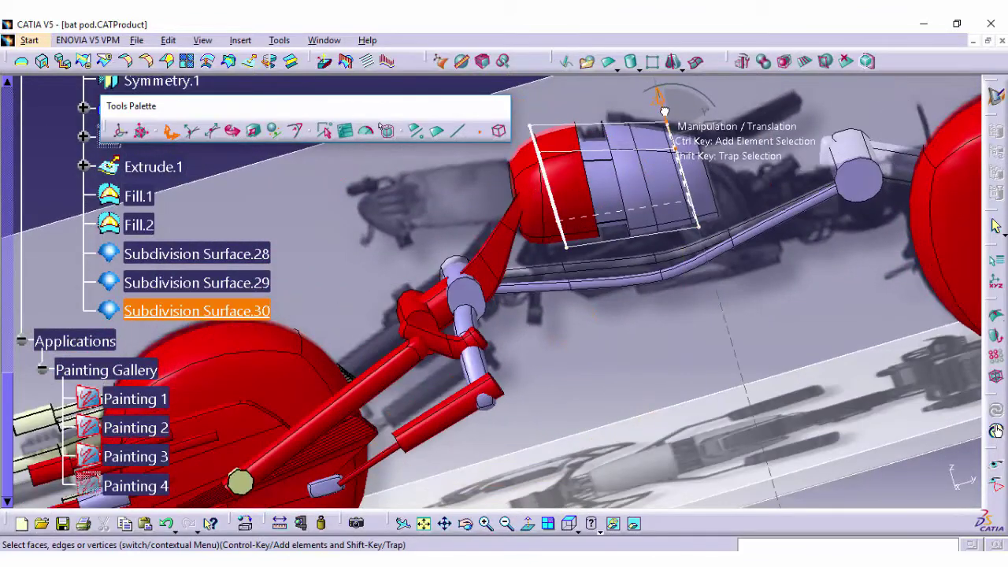
Cut new edges into the box's cage faces and raise part of the cage slightly
click(804, 61)
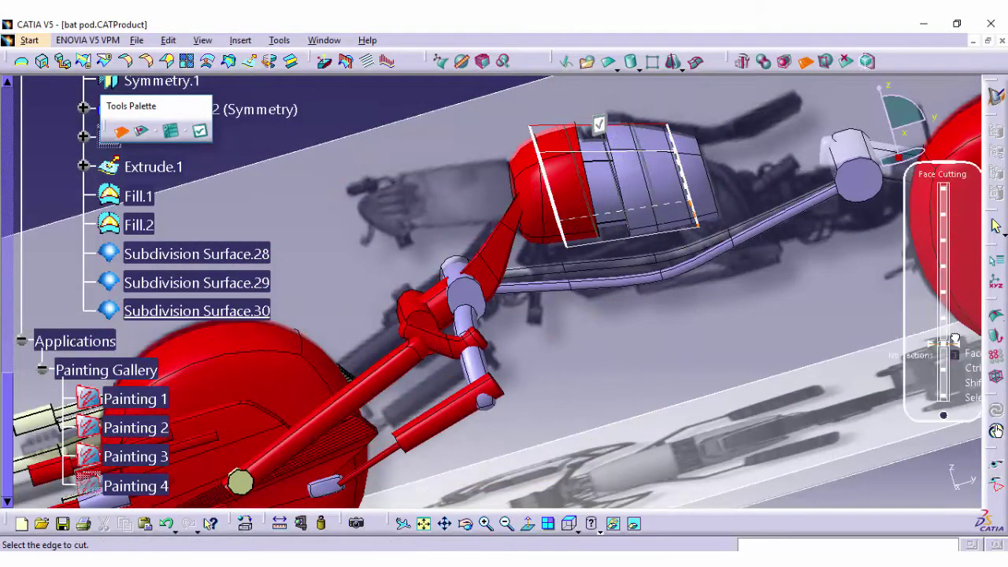
click(804, 61)
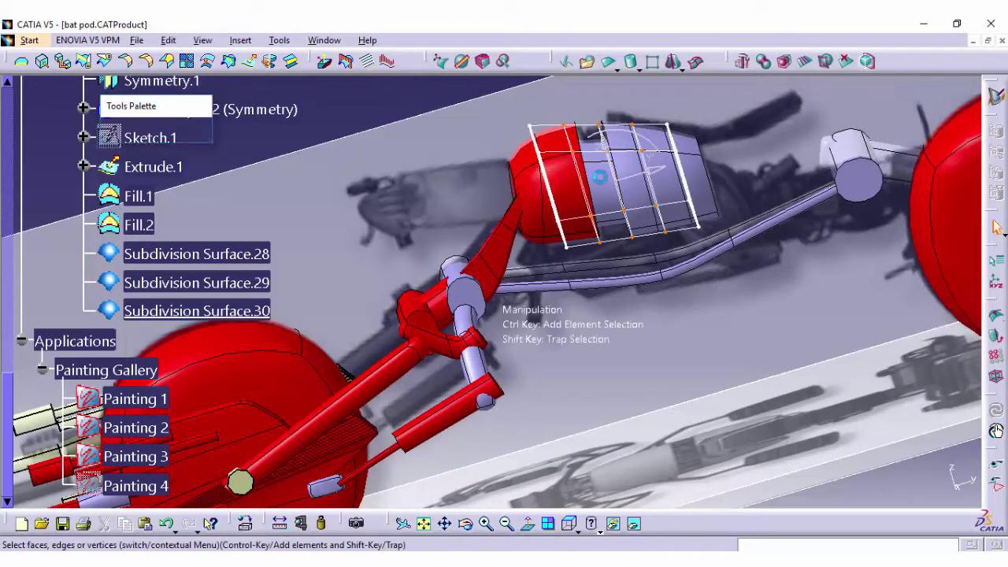
mouse_move(483, 459)
middle_down()
mouse_move(524, 321)
mouse_move(619, 241)
middle_up()
drag(626, 203, 620, 188)
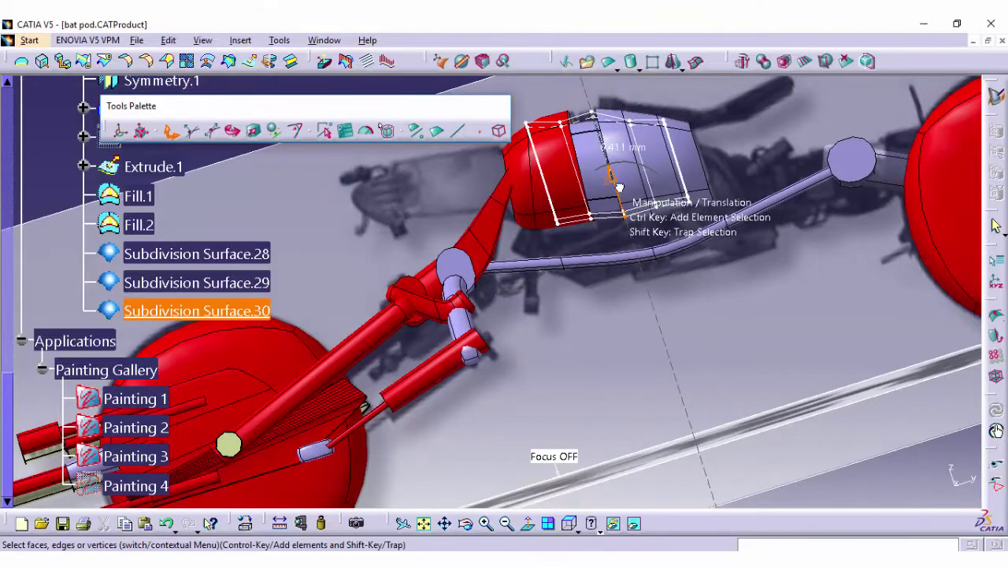
Orbit to a new viewpoint and save the part
mouse_move(479, 483)
middle_down()
mouse_move(556, 290)
mouse_move(675, 252)
middle_up()
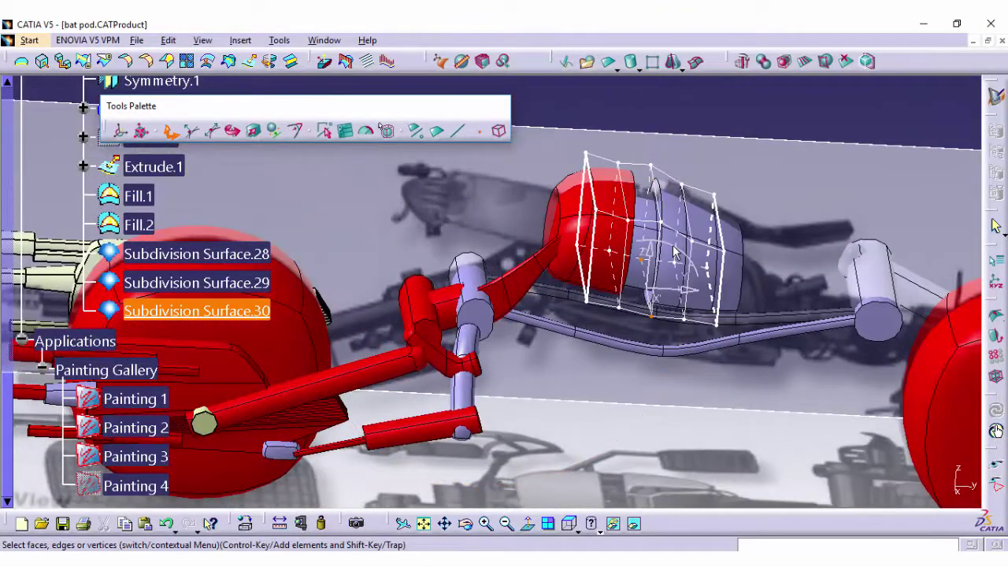
click(136, 40)
click(149, 132)
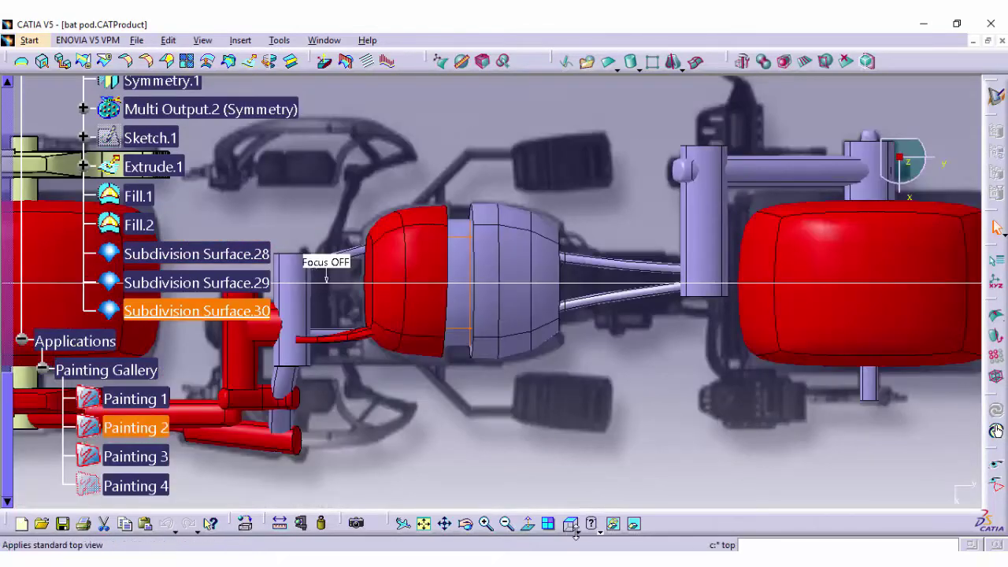
click(575, 529)
From the side view, flatten the new shape into a thin rod and slide it down
click(590, 458)
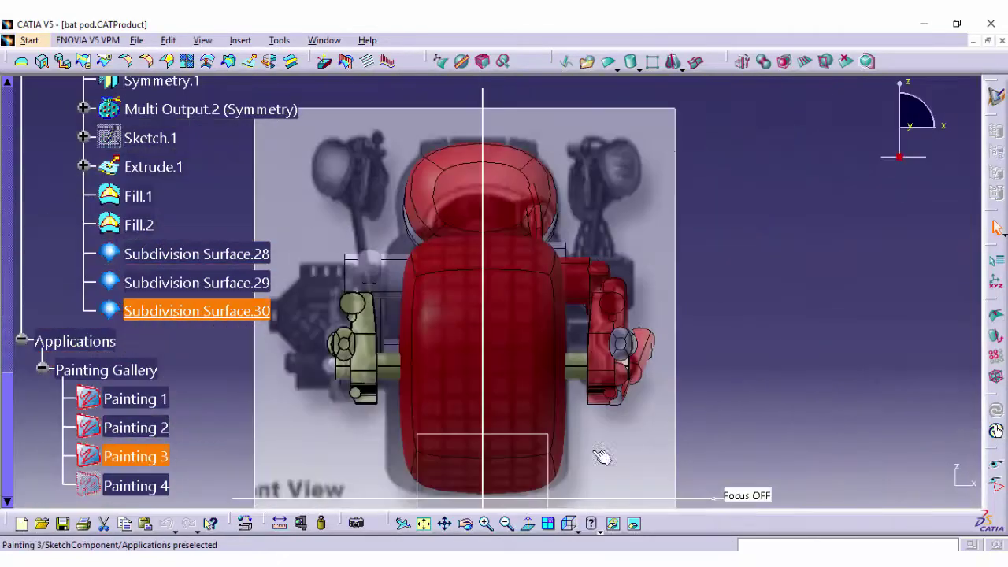
click(575, 529)
click(591, 458)
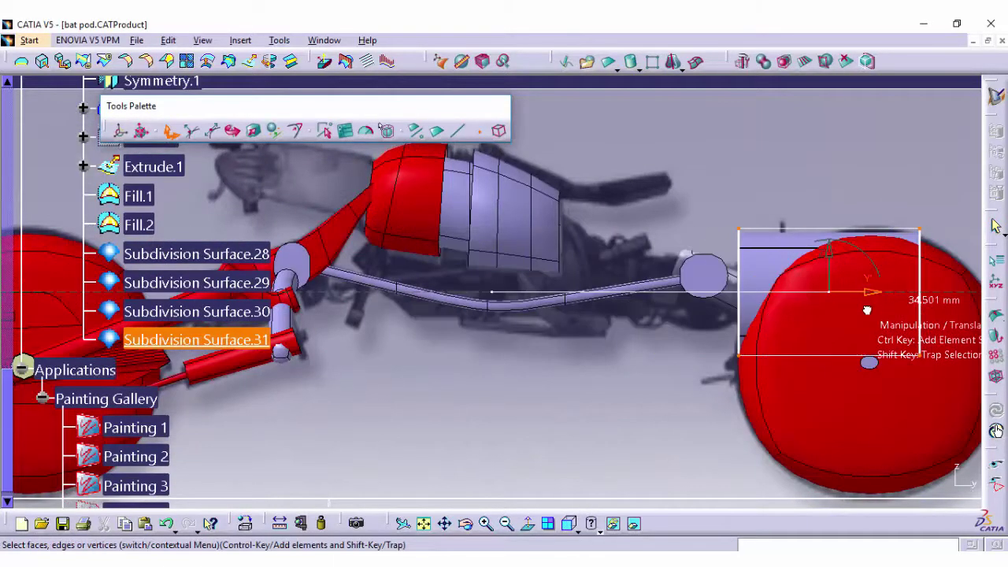
drag(725, 318, 701, 326)
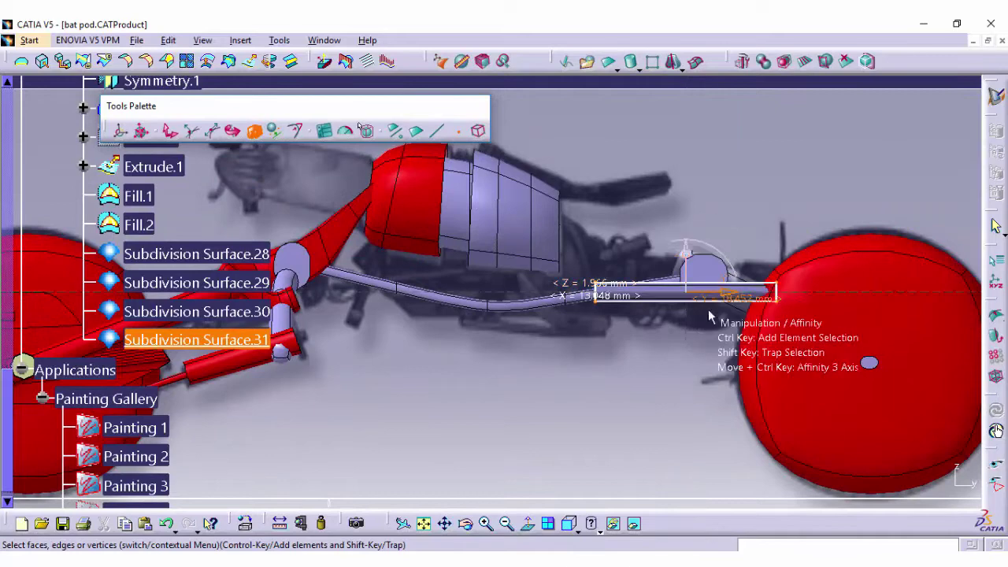
middle_drag(488, 494, 661, 410)
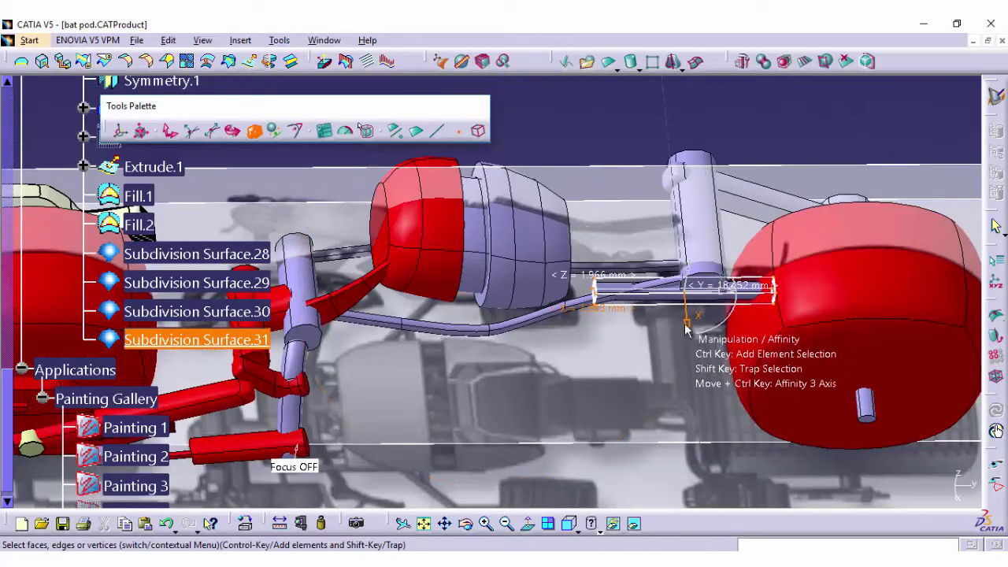
drag(642, 319, 685, 417)
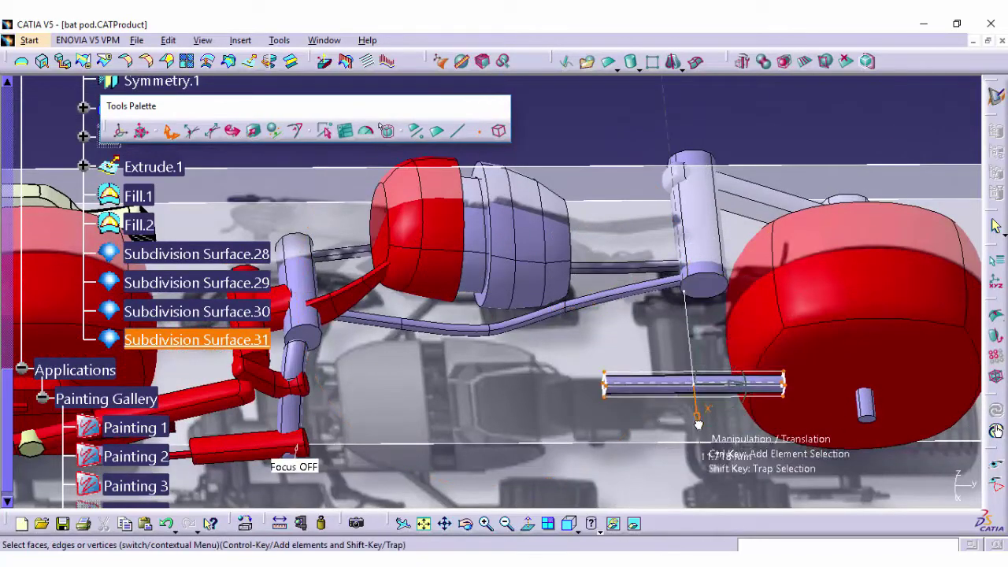
drag(645, 362, 798, 400)
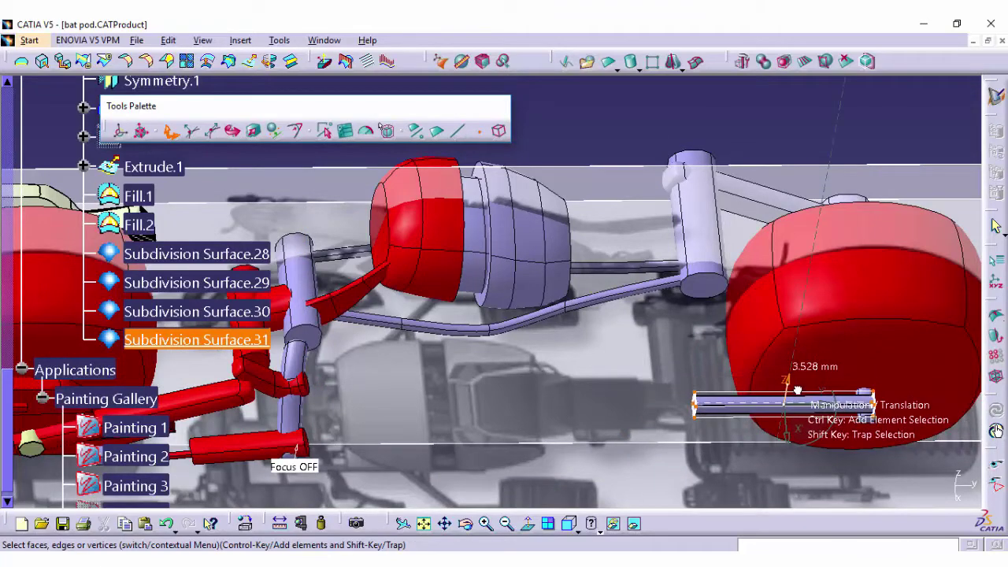
middle_drag(798, 400, 379, 239)
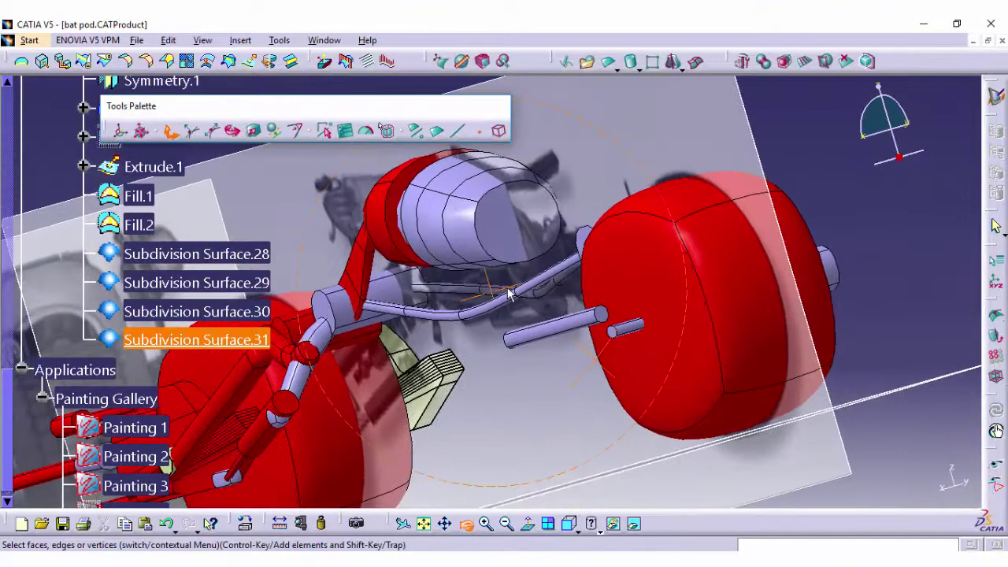
drag(510, 338, 549, 360)
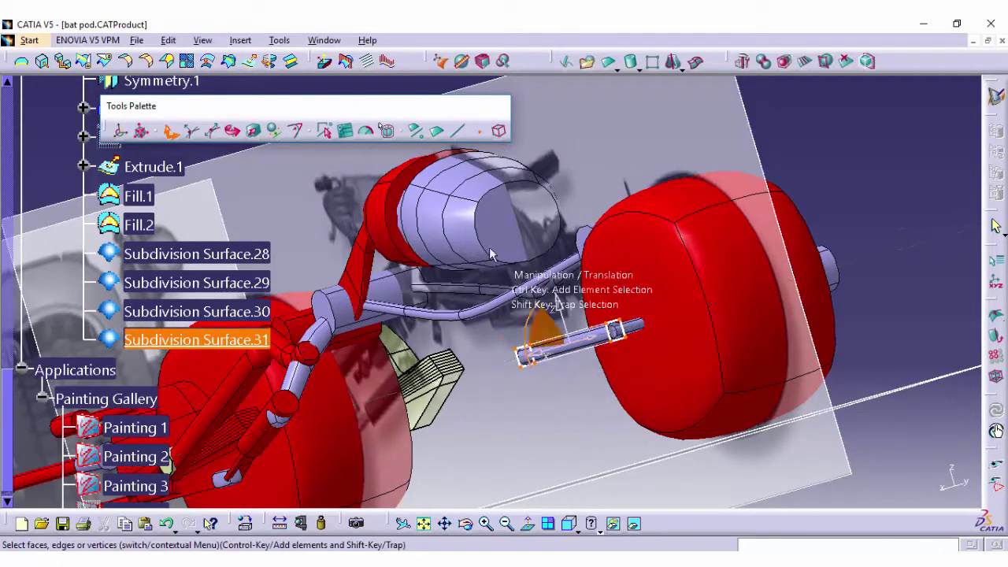
Lengthen the swing-arm rod and tilt its front end up to the frame joint
click(541, 358)
drag(548, 356, 555, 350)
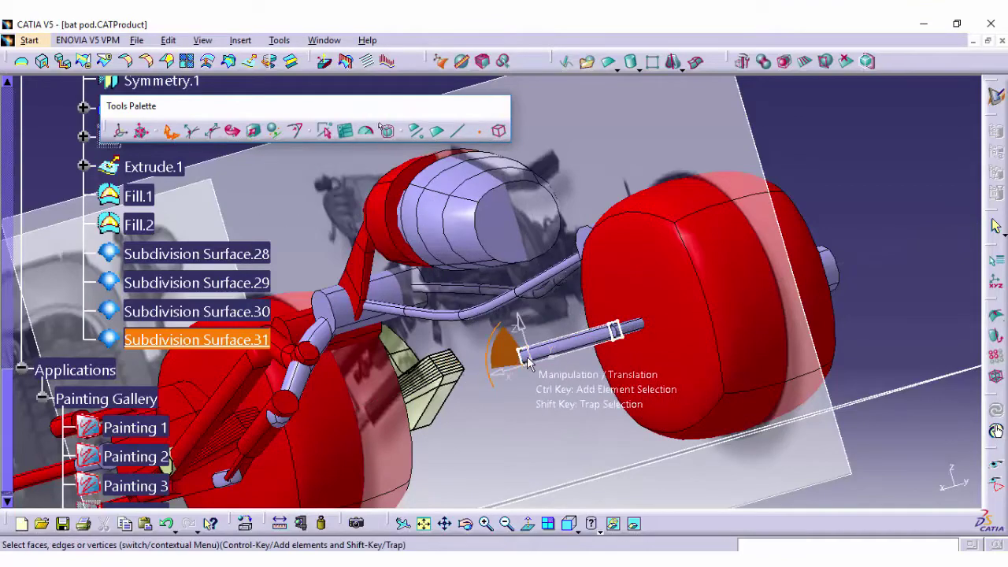
middle_drag(506, 479, 656, 405)
click(572, 529)
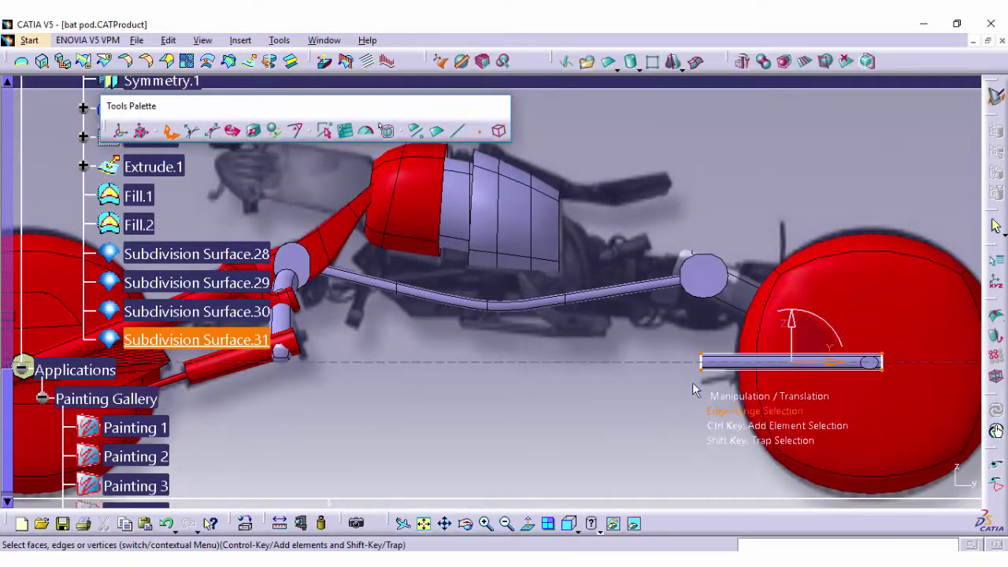
click(701, 367)
drag(706, 374, 730, 348)
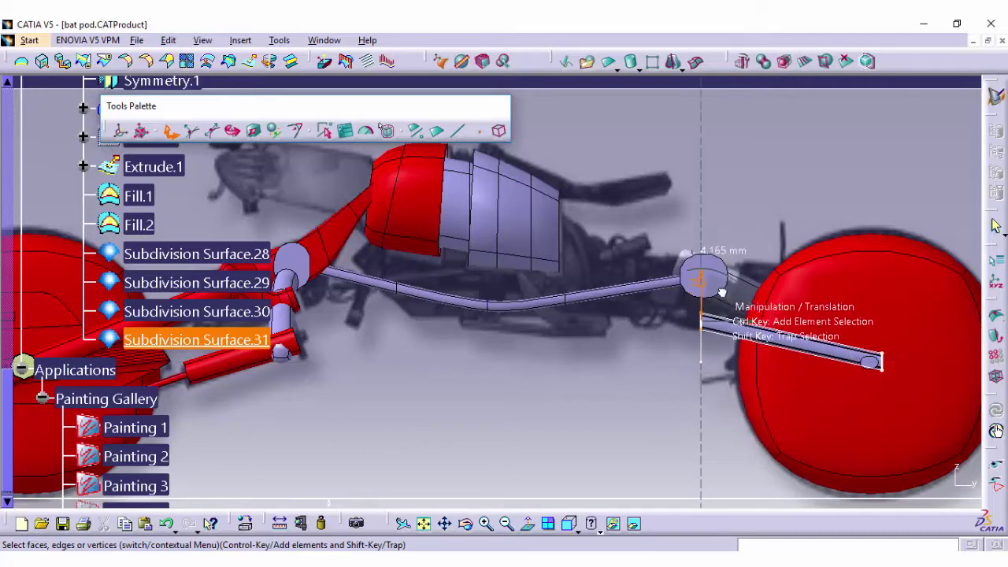
drag(729, 346, 733, 351)
Hide the red rear wheel, Subdivision Surface.14
ctrl+click(207, 323)
scroll(196, 299, up, 2)
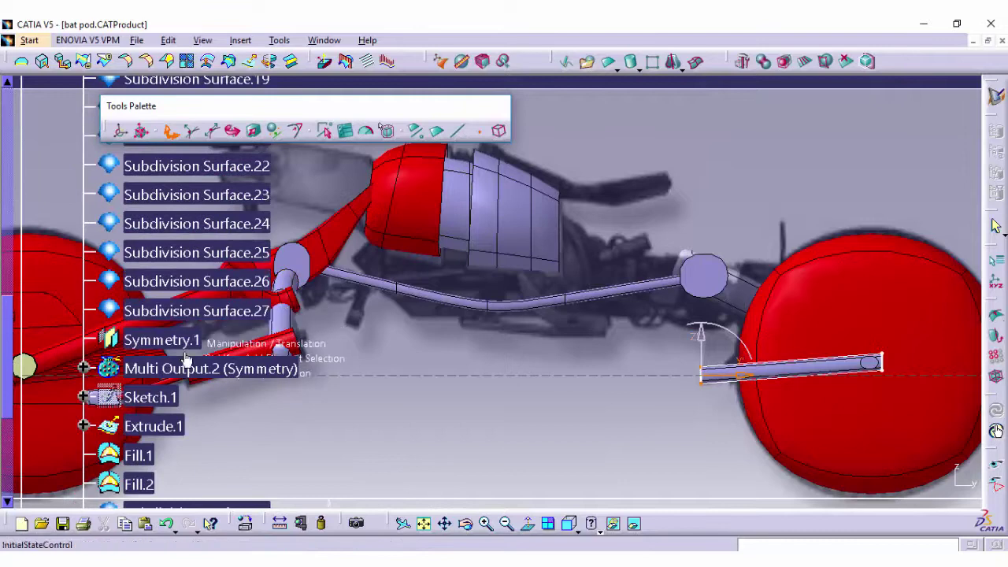
scroll(185, 260, up, 2)
scroll(185, 260, up, 3)
scroll(182, 236, up, 1)
right_click(183, 236)
click(236, 153)
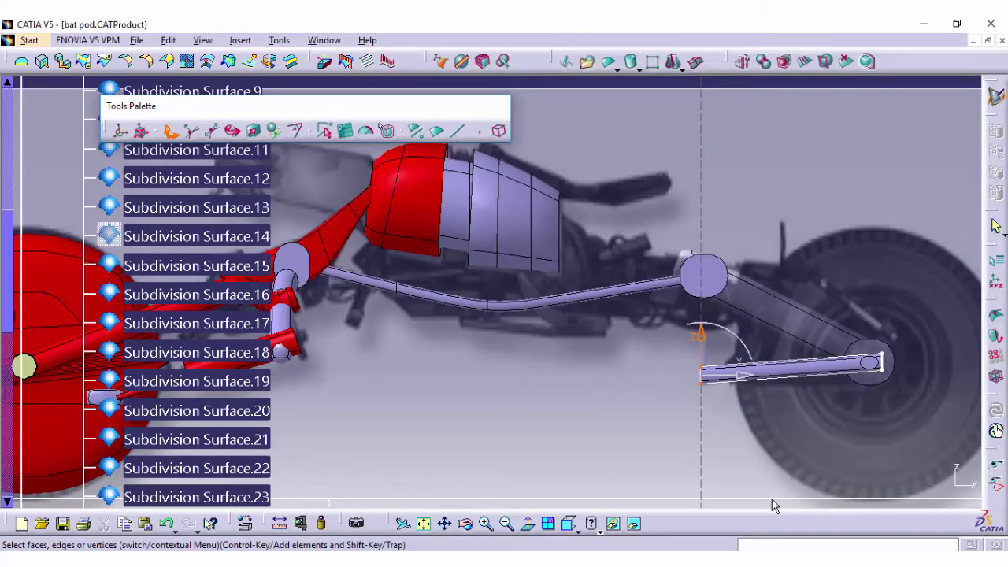
Raise the rod along its vertical axis to line up with the rear hub
mouse_move(745, 370)
mouse_down()
mouse_move(690, 254)
mouse_move(692, 212)
mouse_move(744, 391)
mouse_move(771, 362)
mouse_move(742, 406)
mouse_move(754, 437)
mouse_up()
mouse_move(470, 532)
mouse_down()
mouse_move(635, 369)
mouse_move(477, 374)
mouse_move(732, 402)
mouse_move(701, 347)
mouse_move(653, 412)
mouse_move(337, 383)
mouse_move(668, 387)
mouse_move(667, 401)
mouse_move(683, 374)
mouse_up()
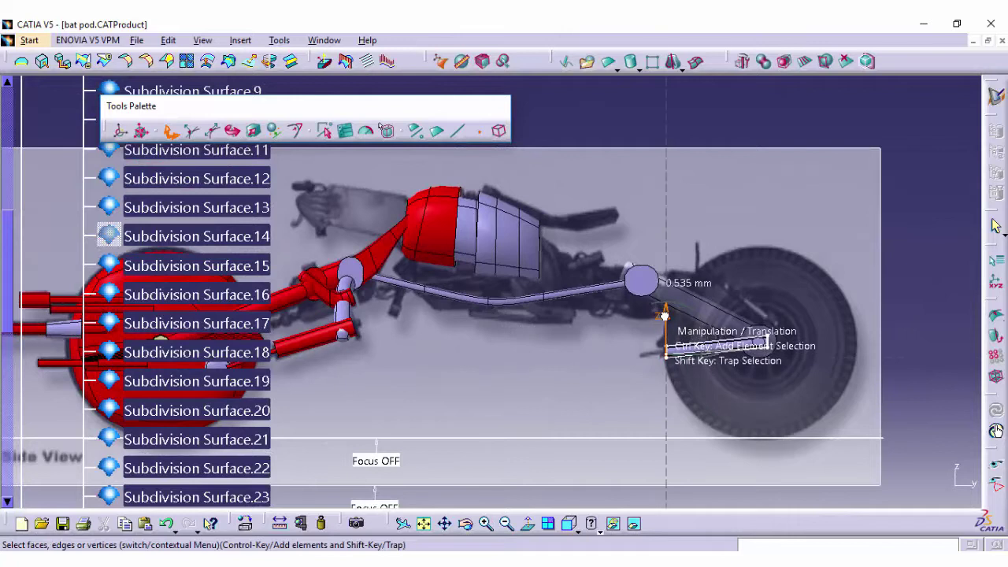
drag(667, 334, 667, 315)
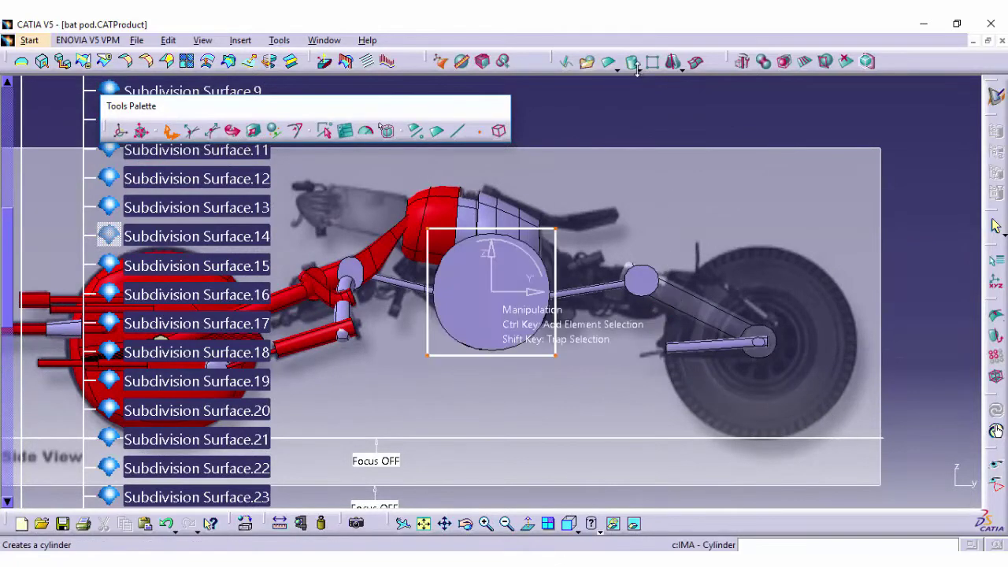
Insert a box and flatten it into a thin upright plate at the swing arm's front end
key(Escape)
click(652, 134)
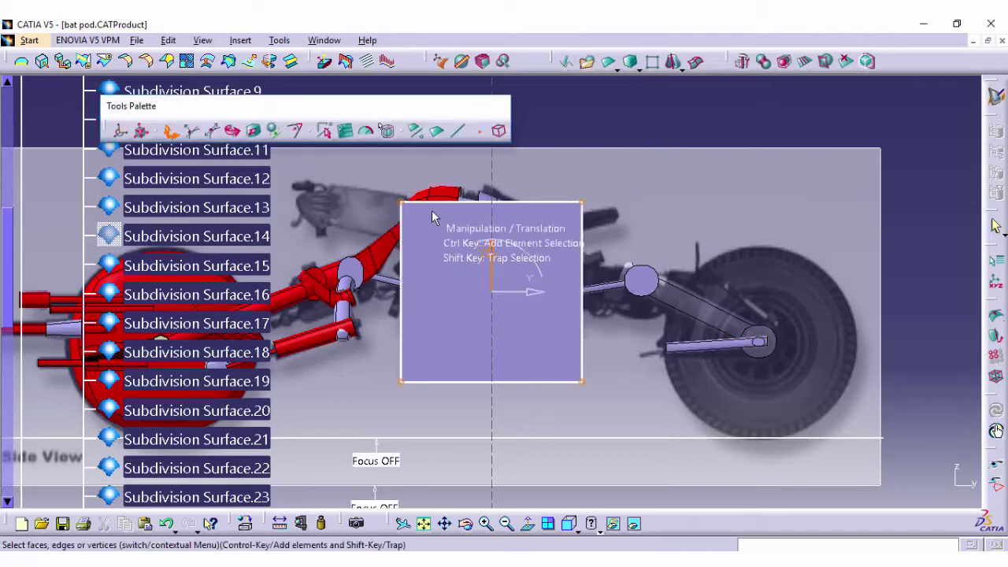
mouse_move(411, 206)
mouse_down()
mouse_move(508, 320)
mouse_move(521, 300)
mouse_move(678, 308)
mouse_move(674, 276)
mouse_up()
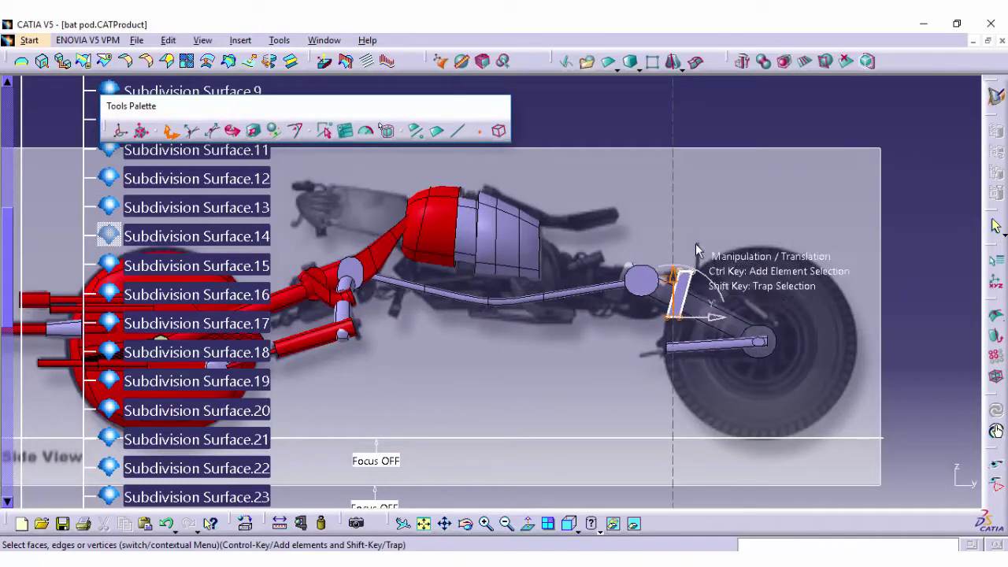
drag(690, 236, 677, 279)
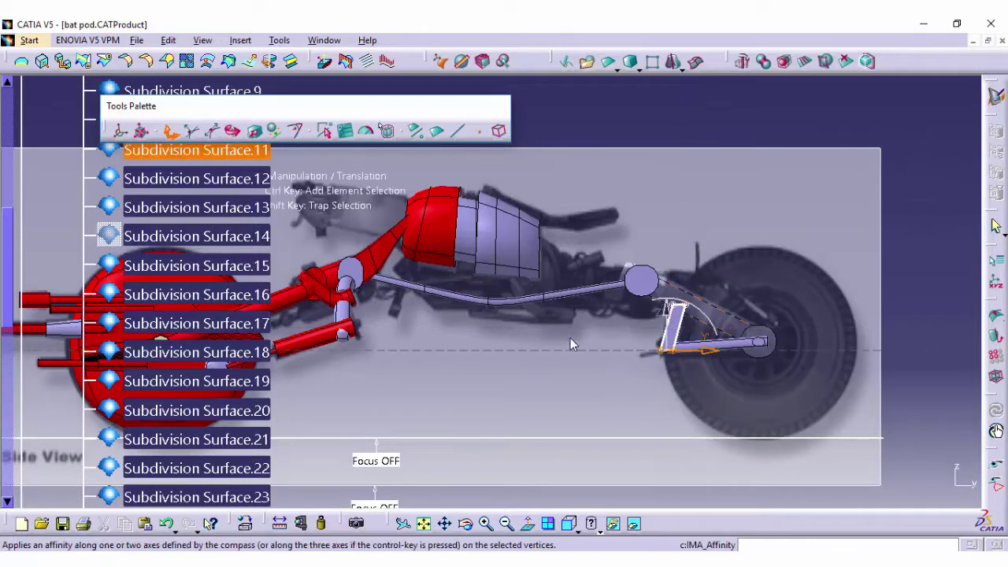
click(253, 130)
click(700, 323)
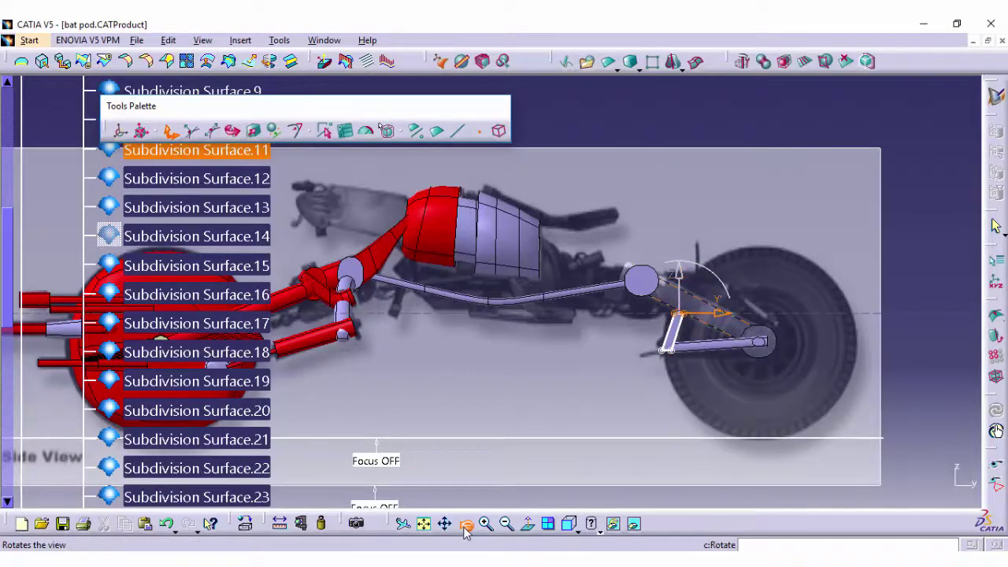
Show the red rear wheel, Subdivision Surface.14, again
drag(464, 532, 326, 191)
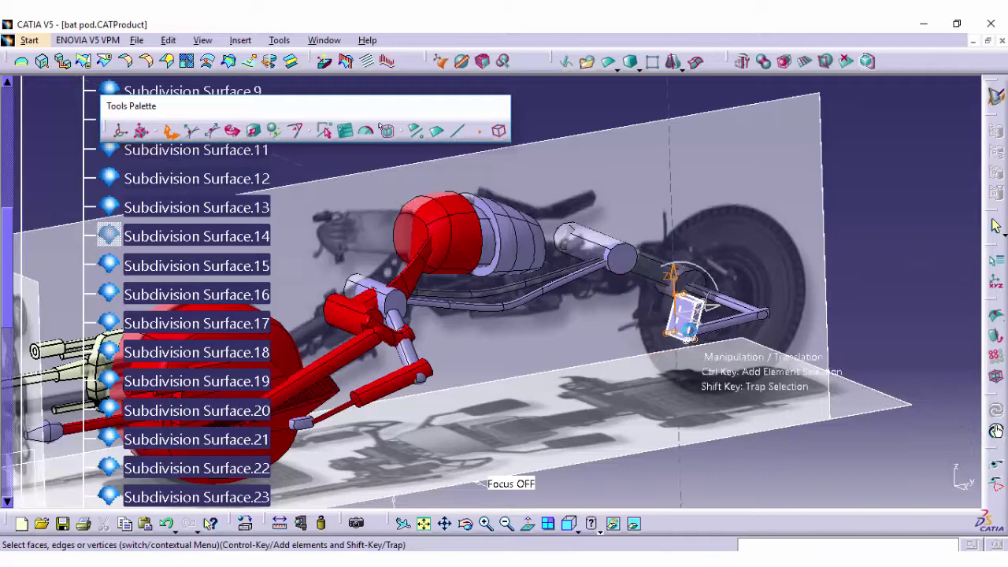
drag(687, 331, 669, 337)
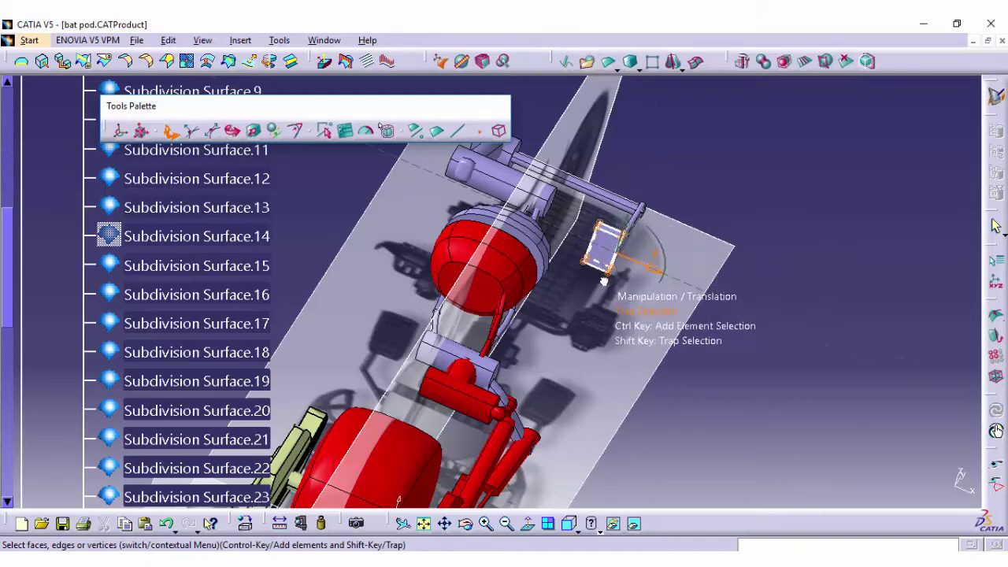
middle_drag(465, 508, 311, 444)
right_click(180, 207)
click(465, 358)
Zoom in on the plate beside the rear wheel and start cutting its faces
middle_drag(410, 516, 431, 288)
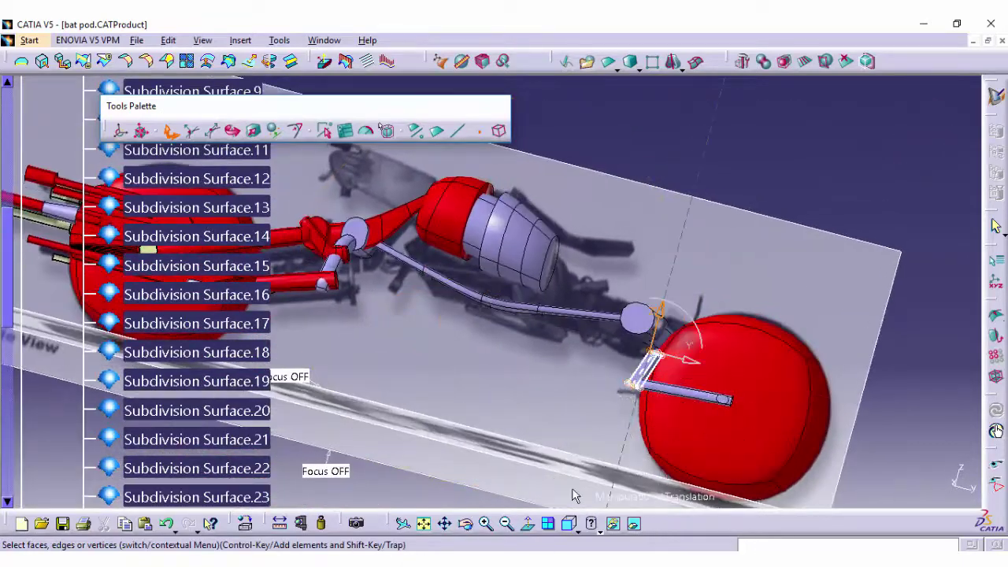
click(485, 523)
middle_drag(653, 500, 477, 532)
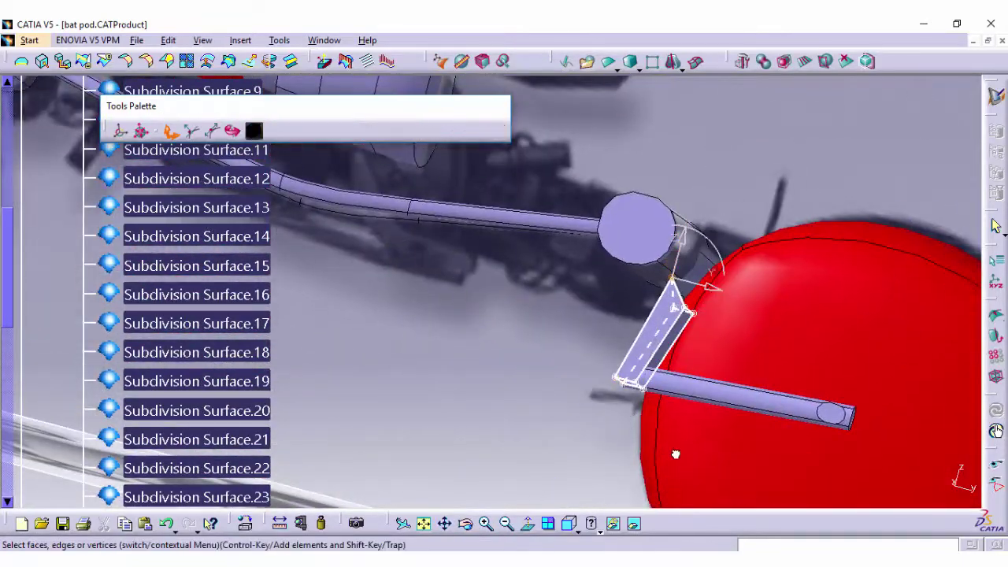
middle_drag(539, 517, 657, 403)
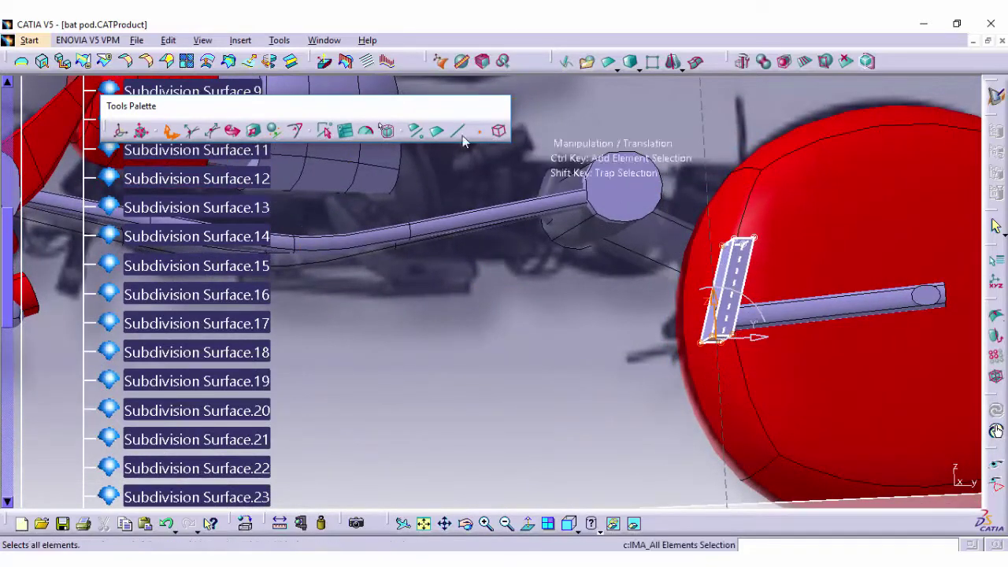
click(805, 61)
Add divisions to the plate and reshape its upper and lower edges
click(744, 287)
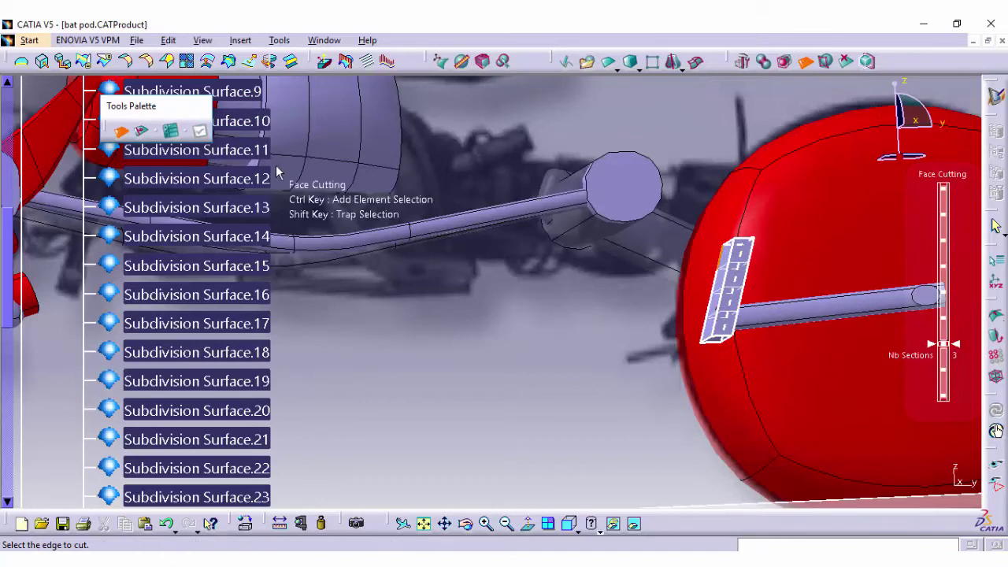
mouse_move(470, 526)
mouse_down()
mouse_move(581, 400)
mouse_move(679, 333)
mouse_up()
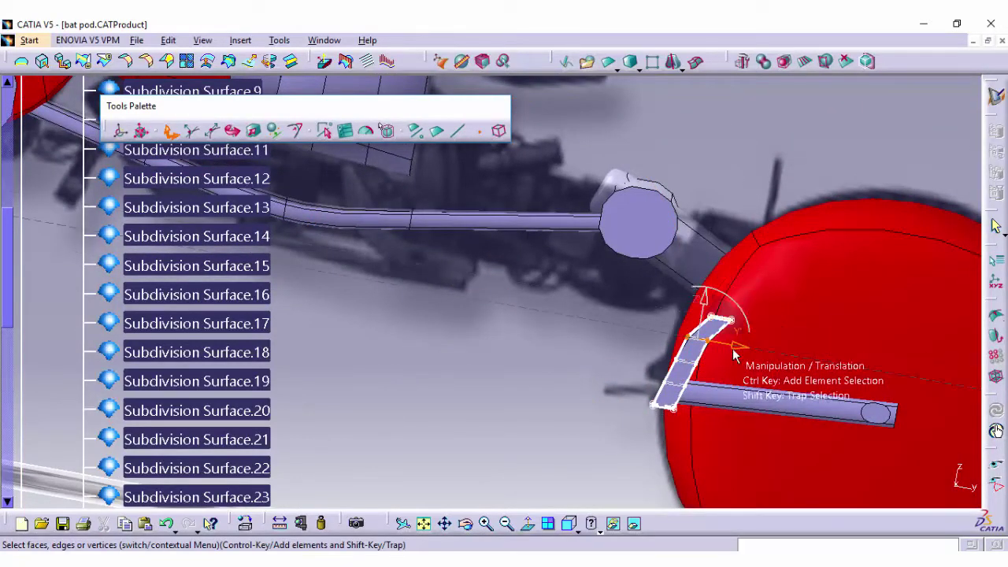
mouse_move(717, 365)
mouse_down()
mouse_move(647, 407)
mouse_move(681, 438)
mouse_up()
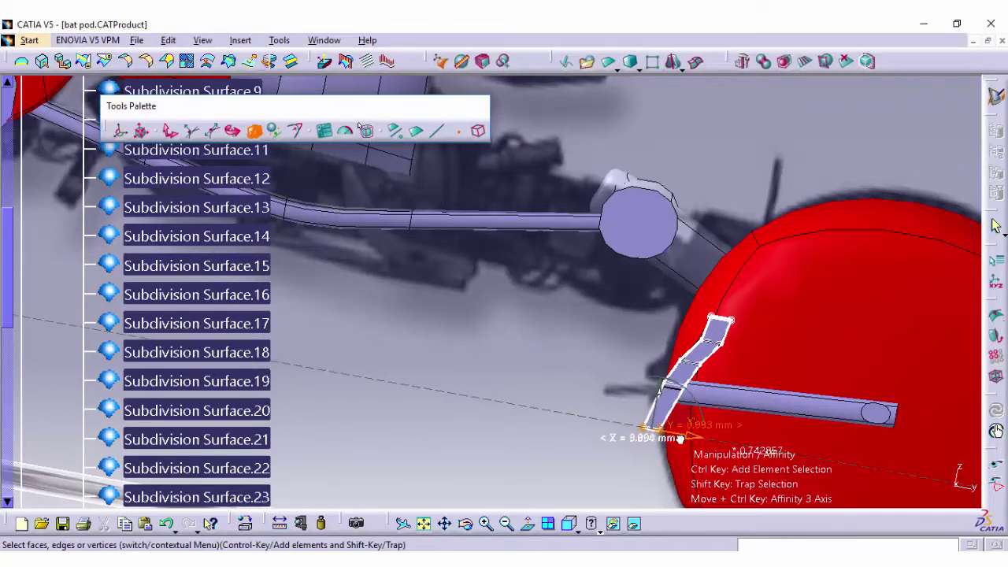
drag(681, 439, 768, 334)
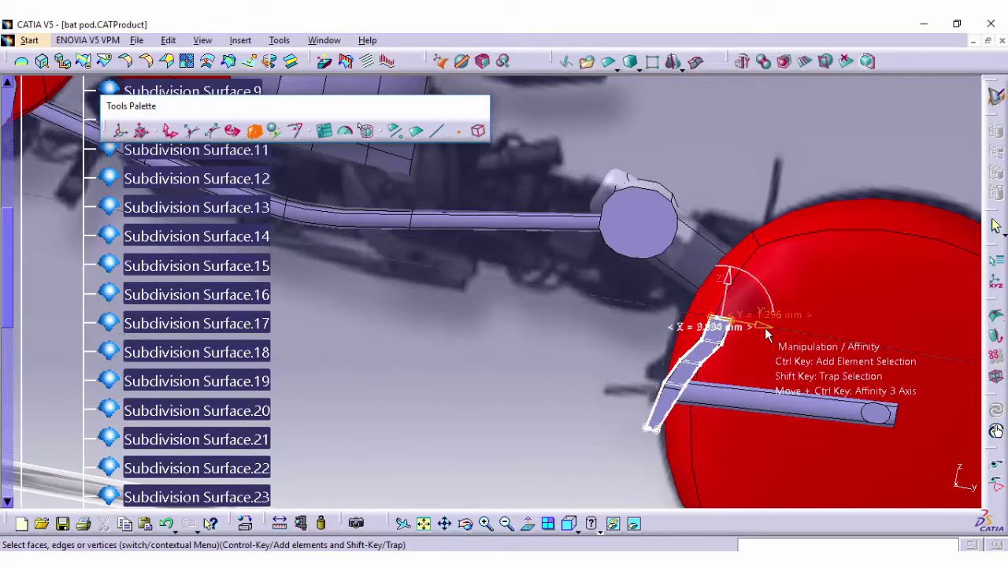
click(171, 130)
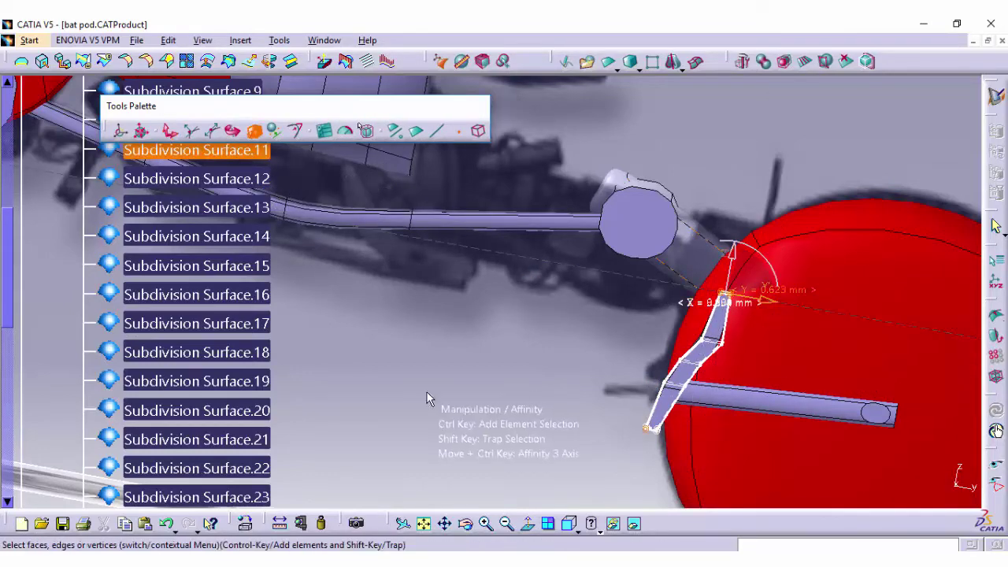
Bend the plate's middle section and switch to adjusting edge weights
mouse_move(686, 396)
middle_down()
mouse_move(678, 375)
mouse_move(797, 411)
middle_up()
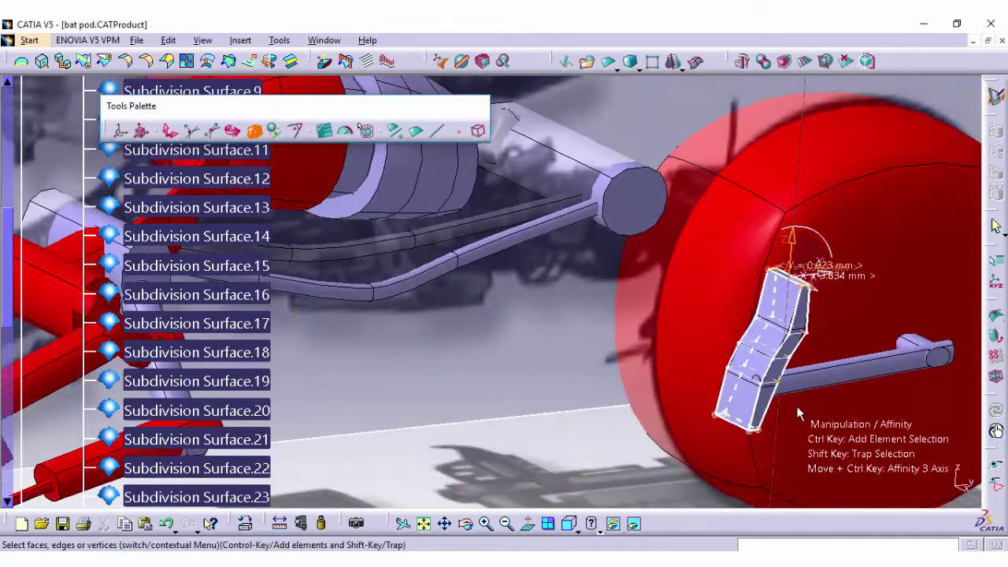
click(790, 368)
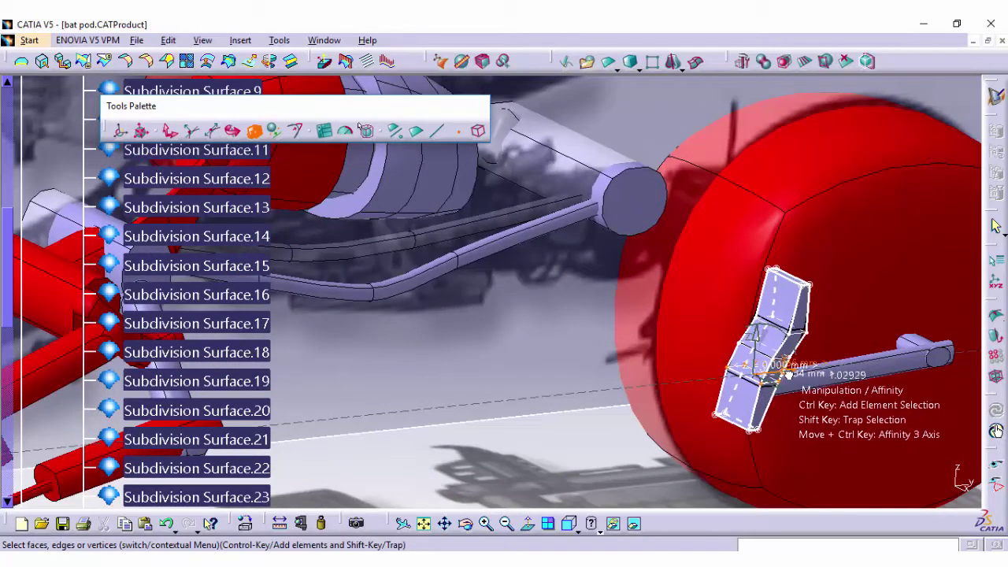
click(778, 376)
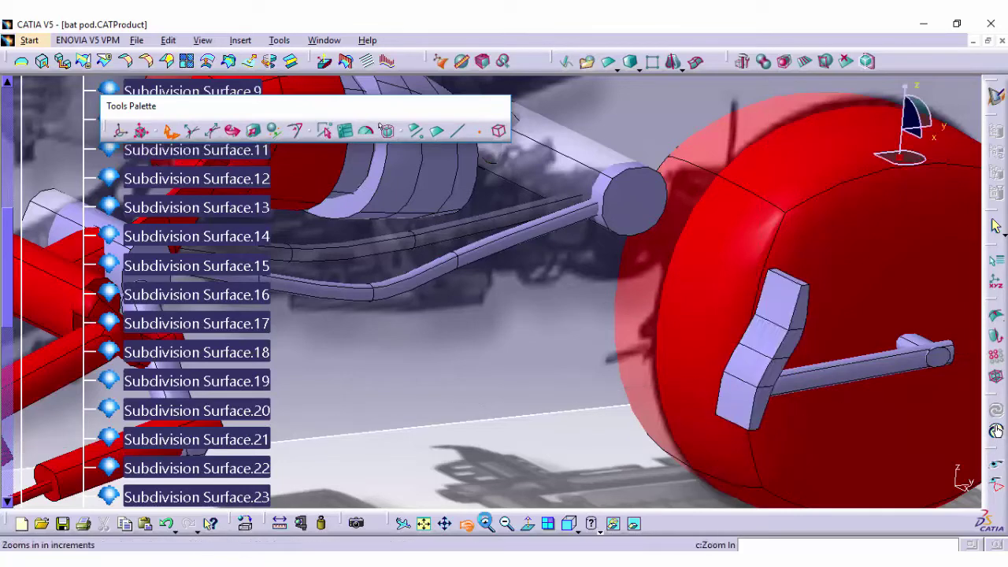
middle_drag(778, 382, 632, 334)
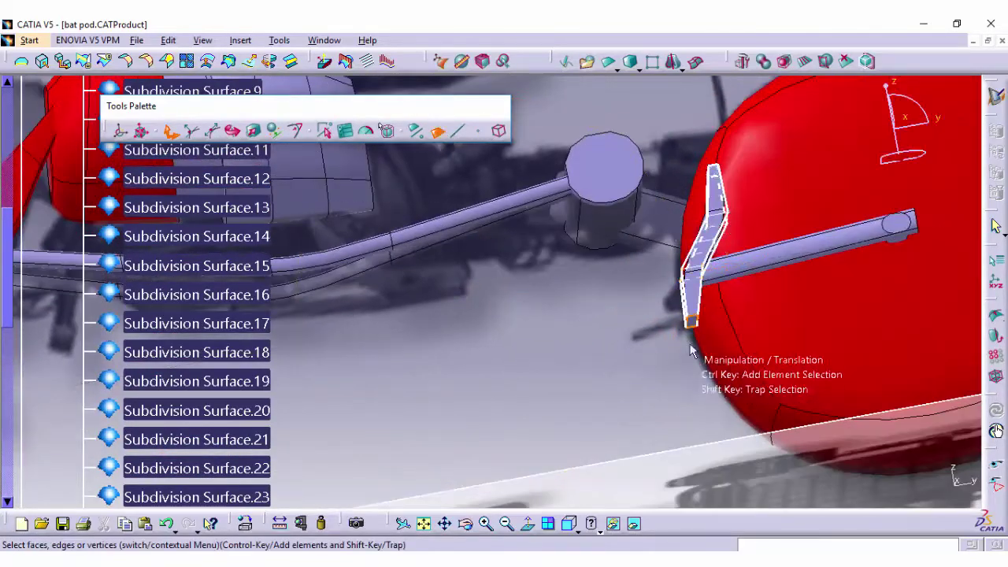
key(w)
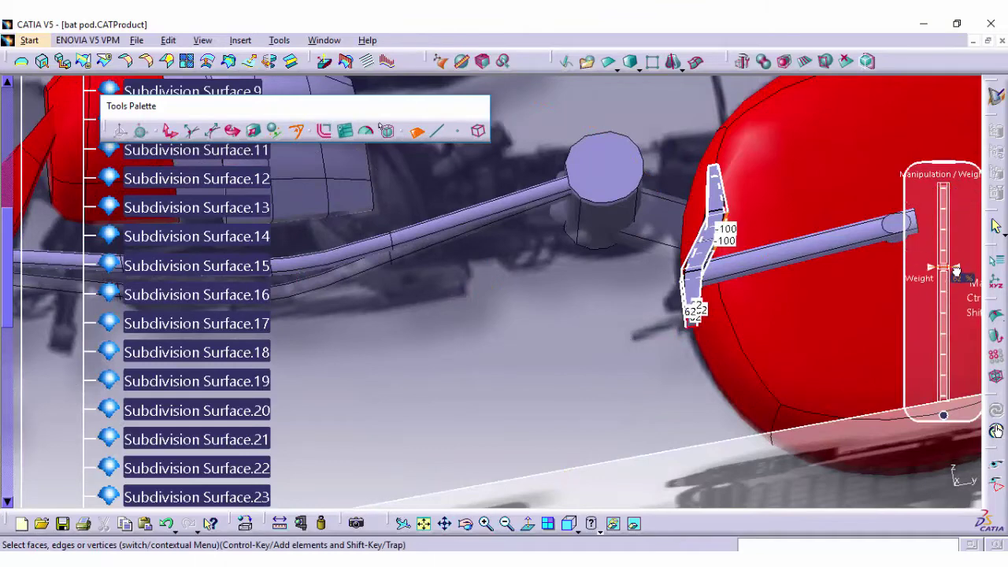
Save the bat pod assembly and orbit to look down on the bike
click(136, 40)
click(162, 135)
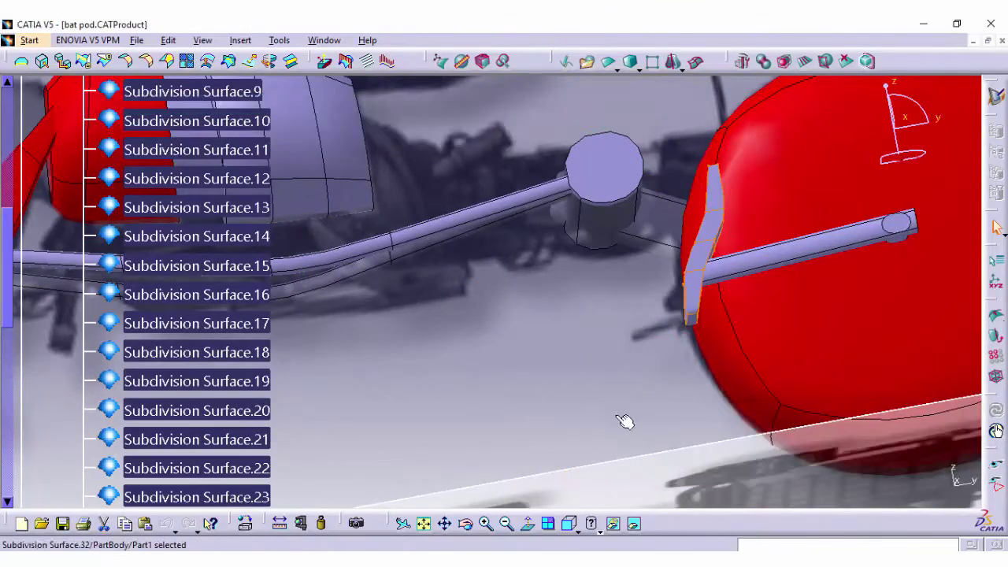
middle_drag(618, 319, 434, 412)
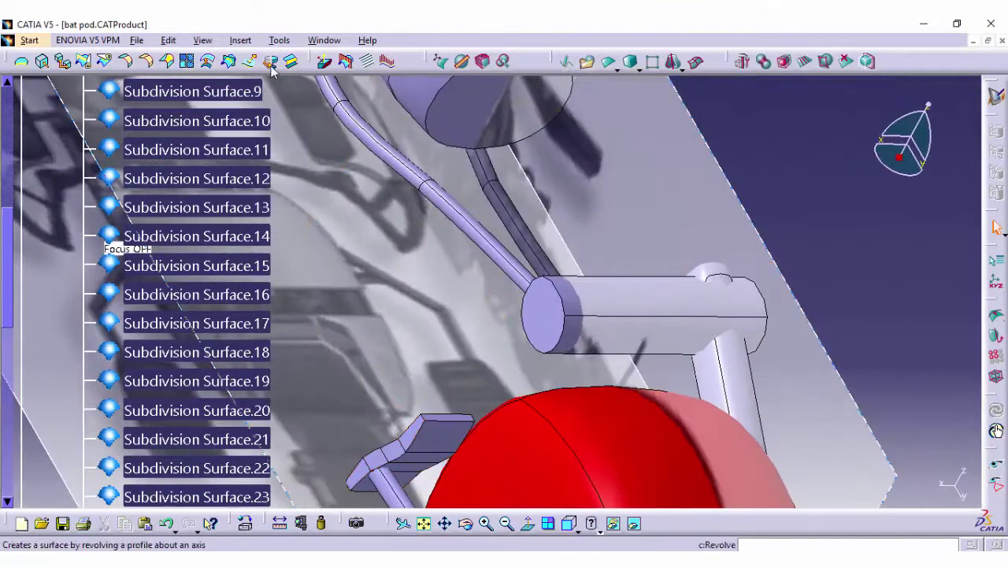
double_click(445, 425)
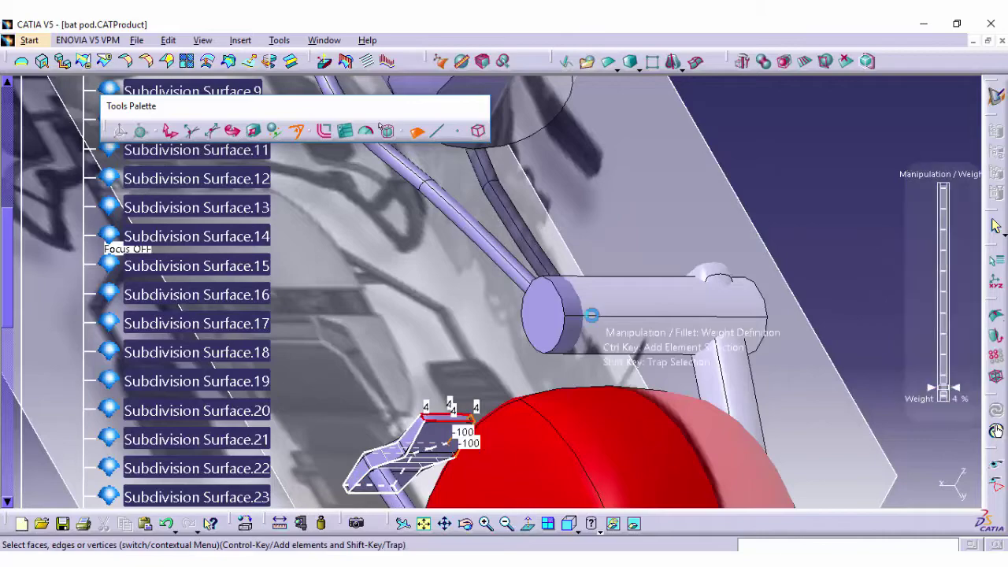
click(136, 40)
click(157, 135)
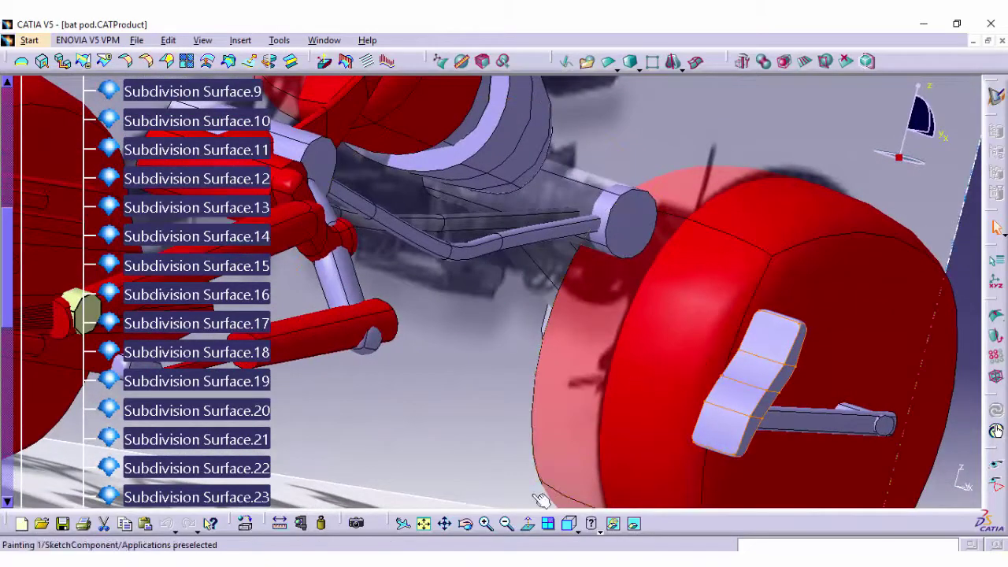
mouse_move(541, 500)
middle_down()
mouse_move(628, 418)
mouse_move(604, 394)
mouse_move(567, 472)
mouse_move(614, 446)
middle_up()
In Generative Shape Design, mirror Subdivision Surface.32 across the yz plane
click(29, 40)
click(299, 167)
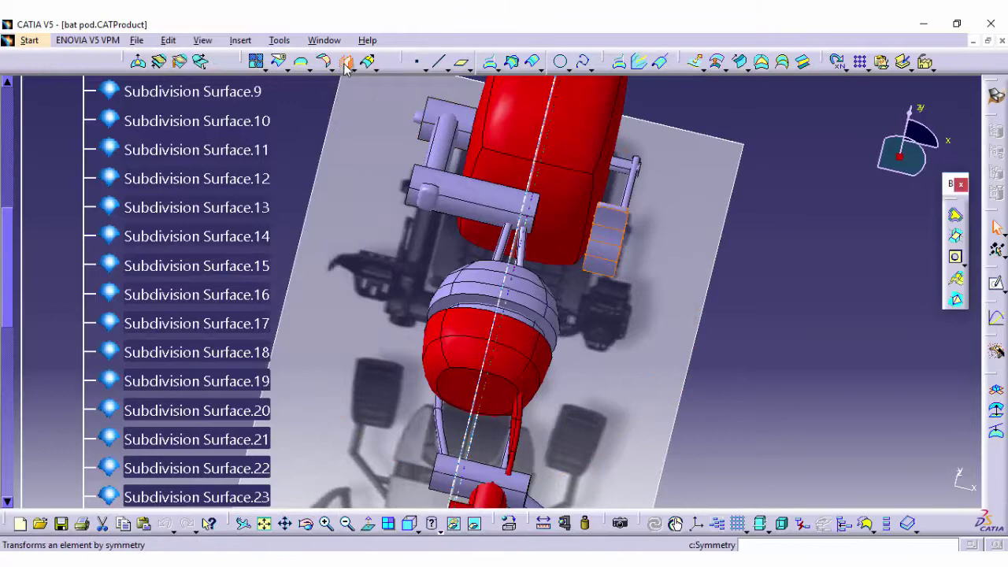
click(346, 63)
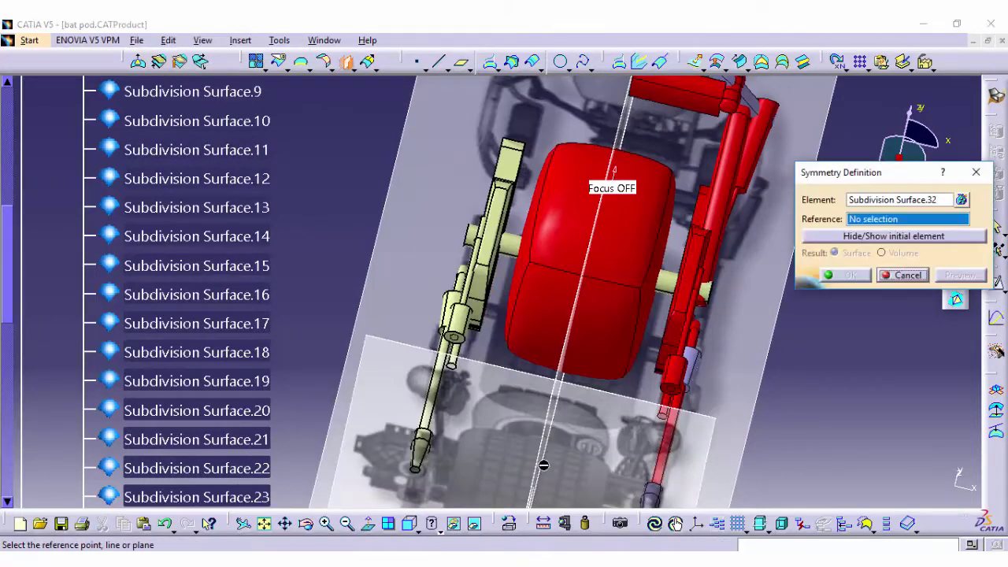
drag(511, 496, 528, 330)
mouse_move(308, 527)
mouse_down()
mouse_move(293, 532)
mouse_move(669, 471)
mouse_up()
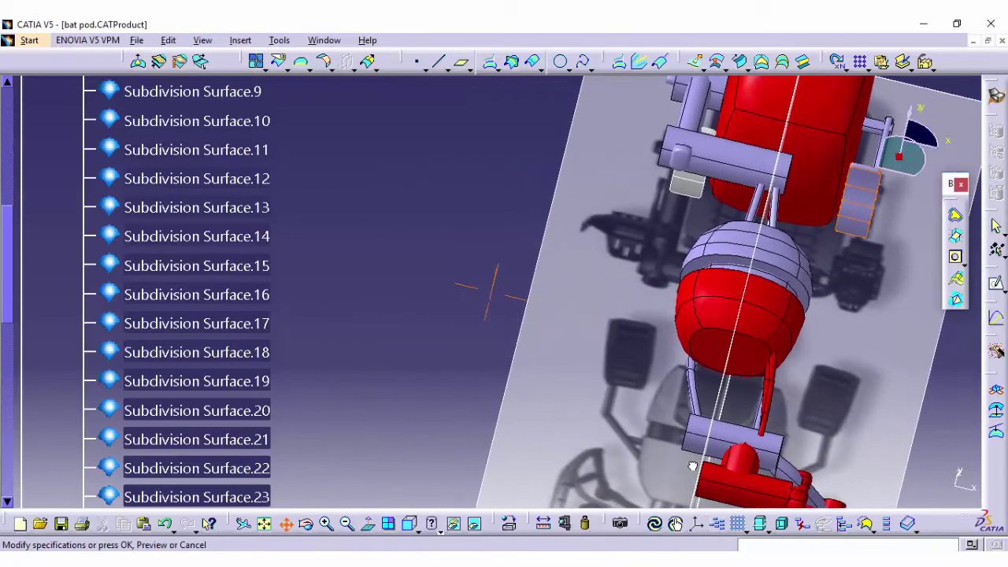
mouse_move(306, 524)
mouse_down()
mouse_move(548, 249)
mouse_move(582, 285)
mouse_up()
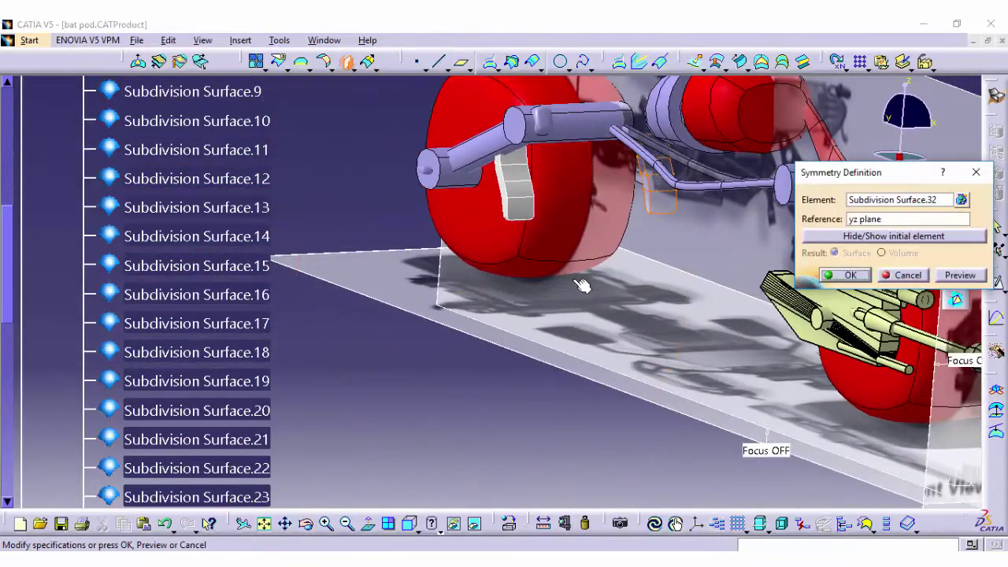
click(847, 275)
Return to the Imagine & Shape subdivision surface workbench
click(29, 40)
click(260, 92)
scroll(185, 420, down, 4)
Select Subdivision Surface.32 in the tree and save the bat pod assembly
scroll(185, 420, down, 3)
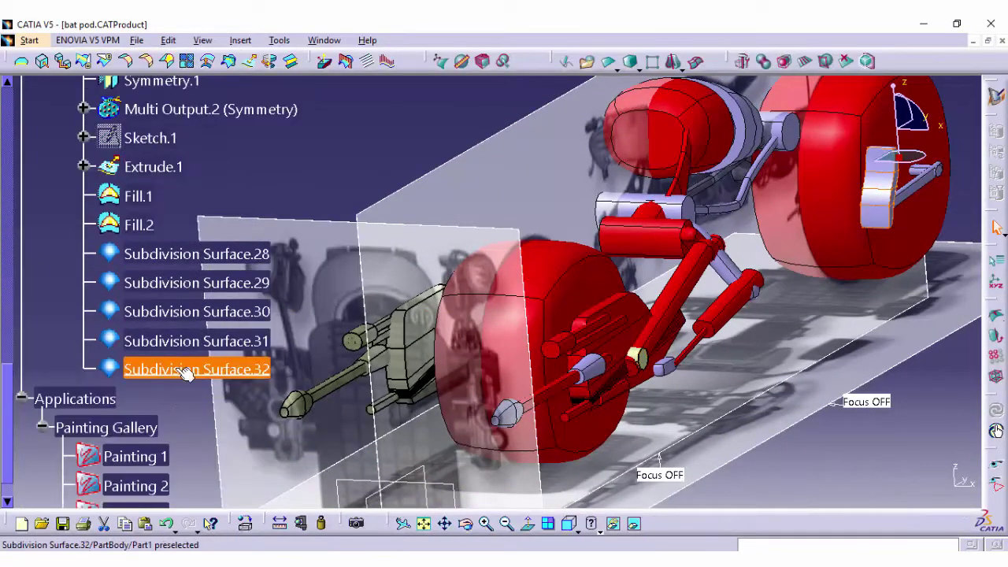
click(252, 341)
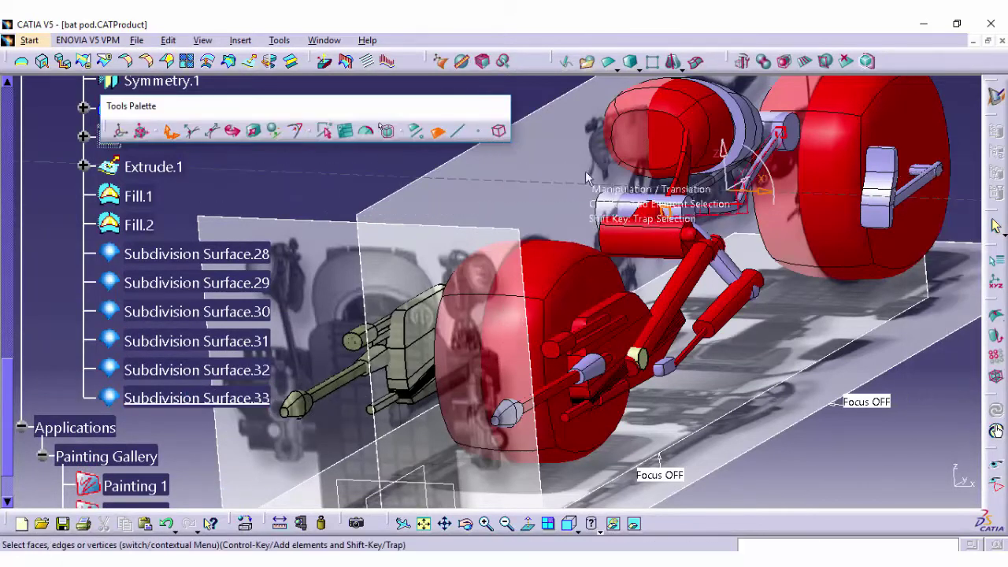
drag(738, 189, 706, 184)
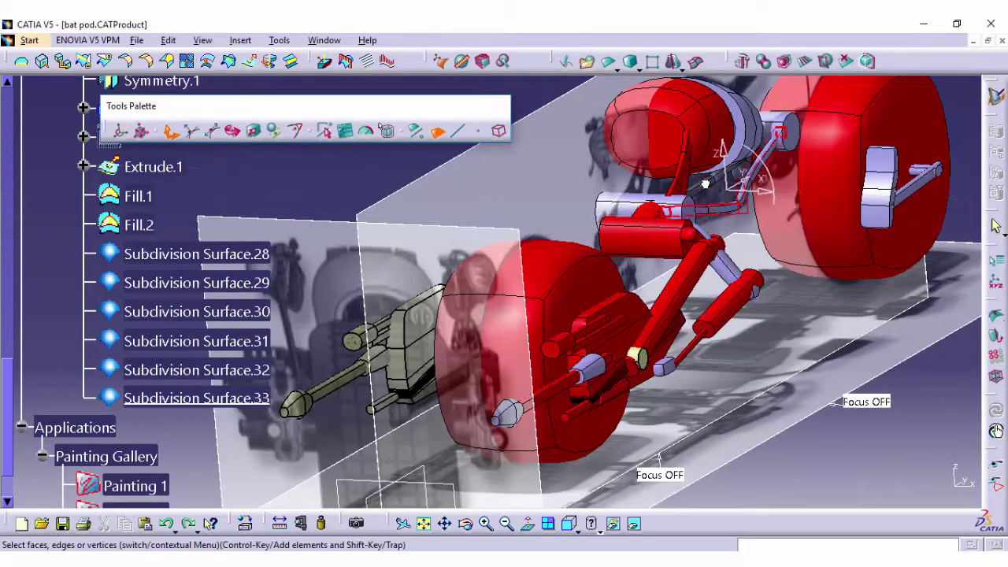
click(157, 373)
click(137, 39)
click(153, 135)
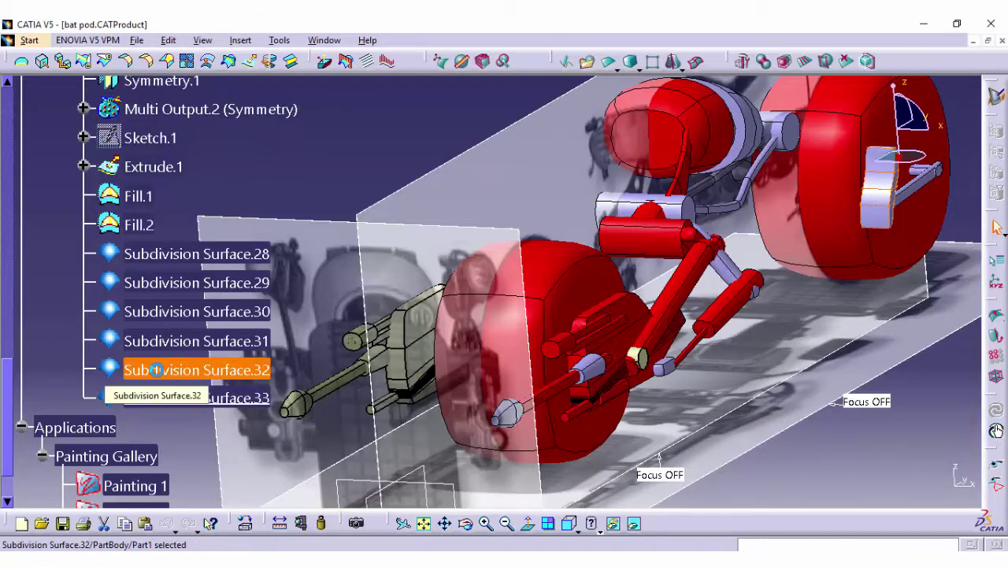
Copy Subdivision Surface.32 as Subdivision Surface.34 and nudge it about 2.153 mm into place
right_click(155, 370)
click(189, 397)
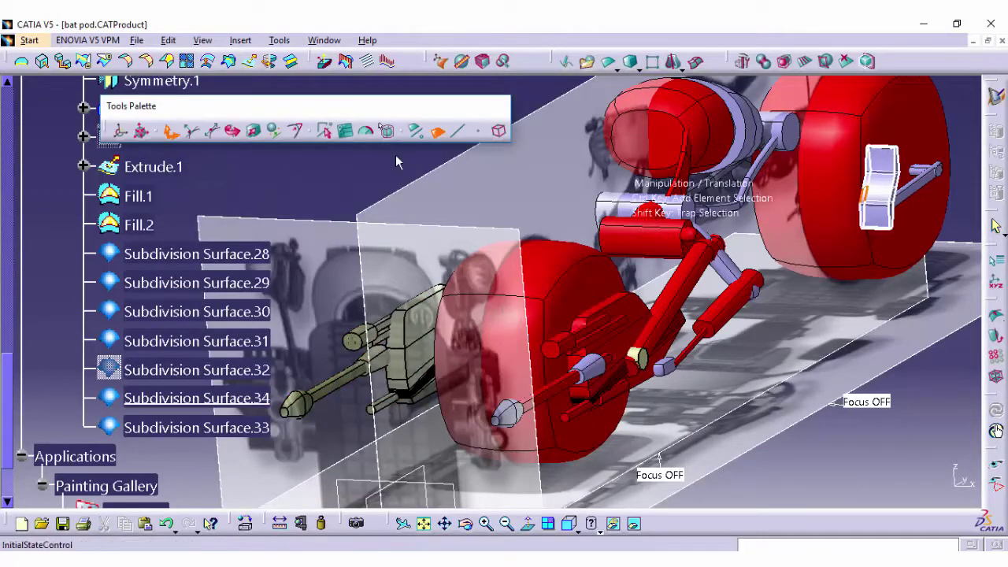
mouse_move(397, 162)
middle_down()
mouse_move(666, 315)
mouse_move(434, 181)
middle_up()
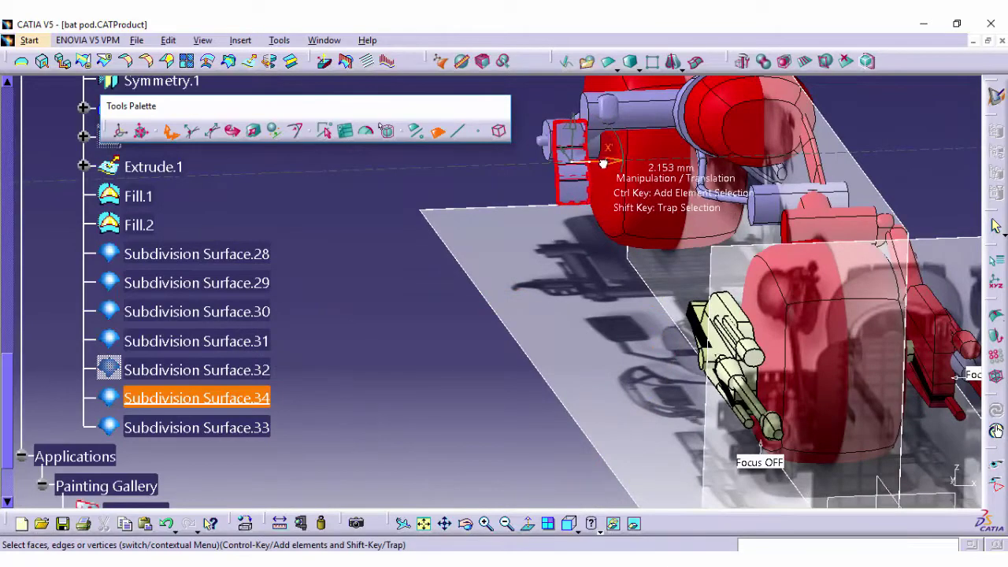
middle_drag(604, 164, 607, 255)
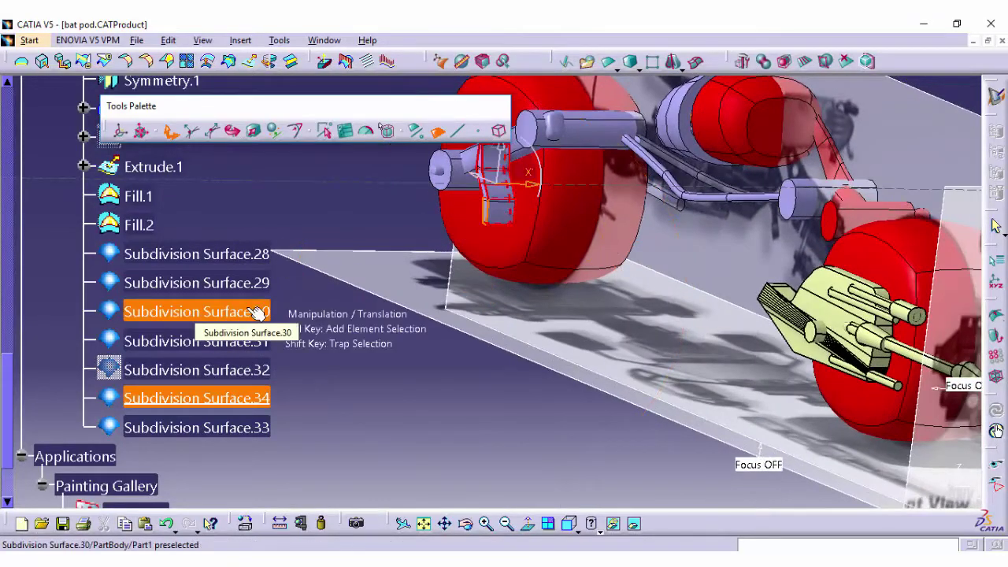
right_click(142, 340)
key(Escape)
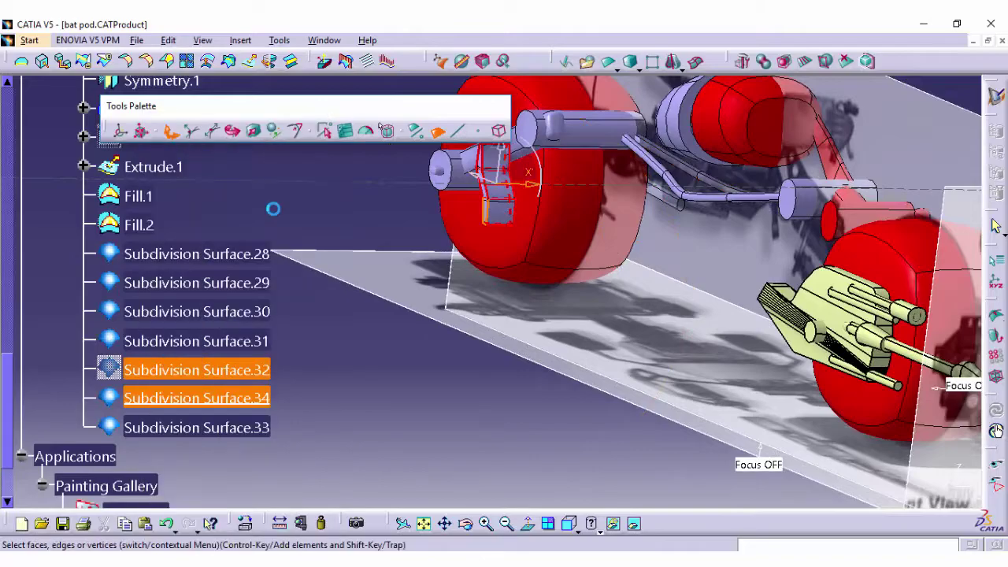
mouse_move(551, 330)
middle_down()
mouse_move(543, 421)
mouse_move(556, 400)
mouse_move(438, 315)
middle_up()
Save the bat pod assembly and switch to the top view
click(137, 40)
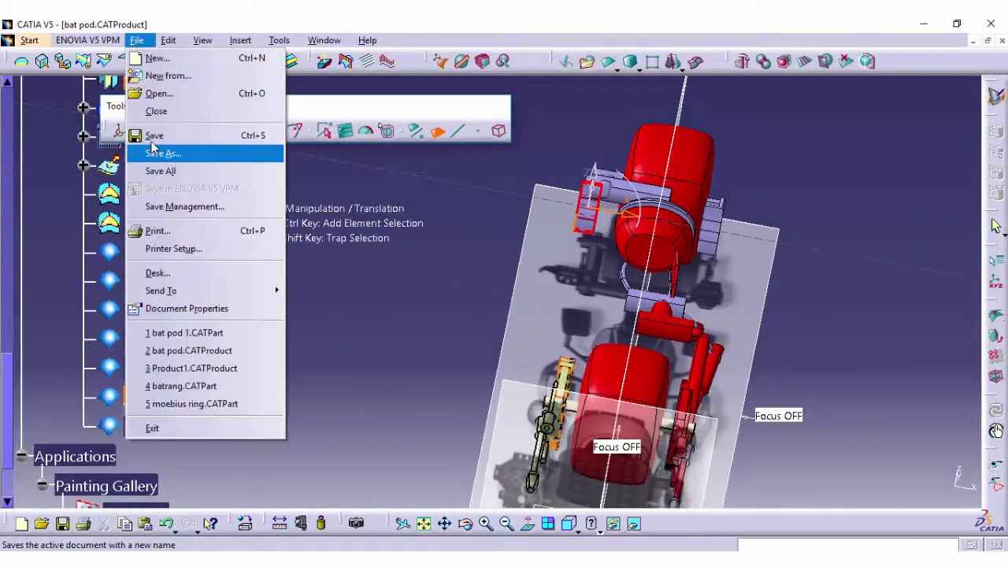
click(149, 137)
middle_drag(397, 504, 311, 361)
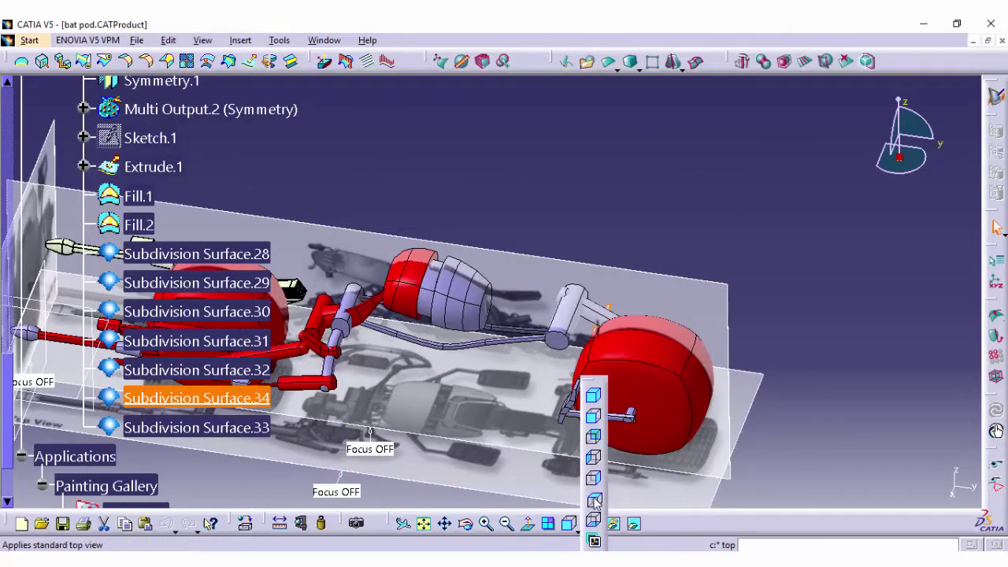
click(594, 503)
Add Subdivision Surface.35, squashing, sliding and rotating it into a thin band over the body
key(ctrl+c)
key(ctrl+v)
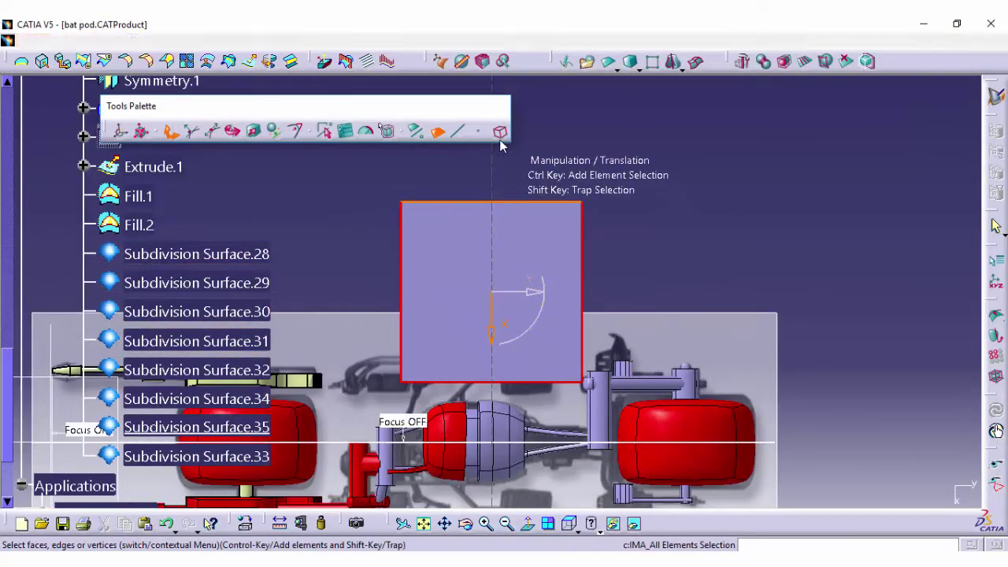
click(255, 131)
drag(492, 473, 704, 434)
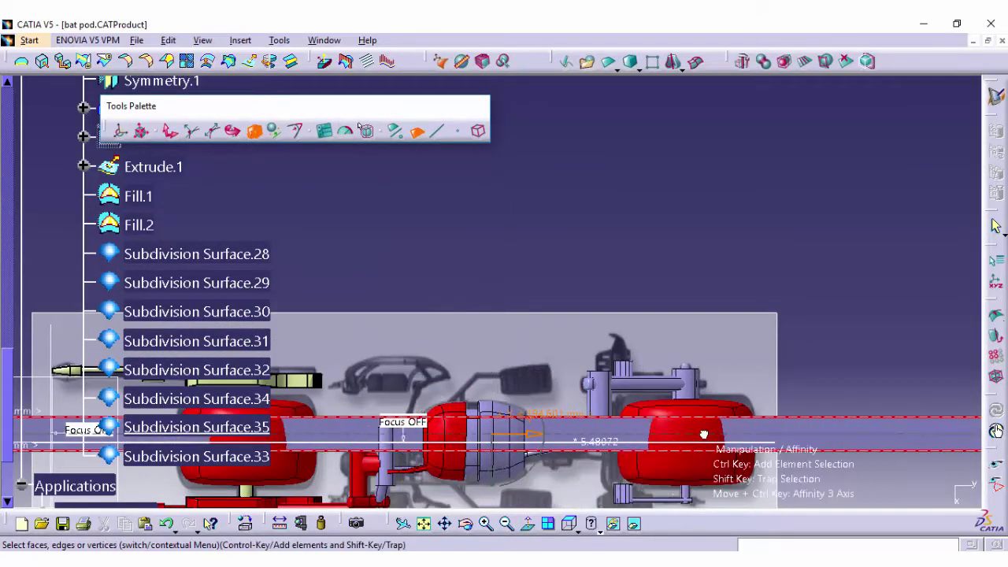
click(171, 130)
mouse_move(693, 433)
mouse_down()
mouse_move(775, 433)
mouse_move(582, 471)
mouse_up()
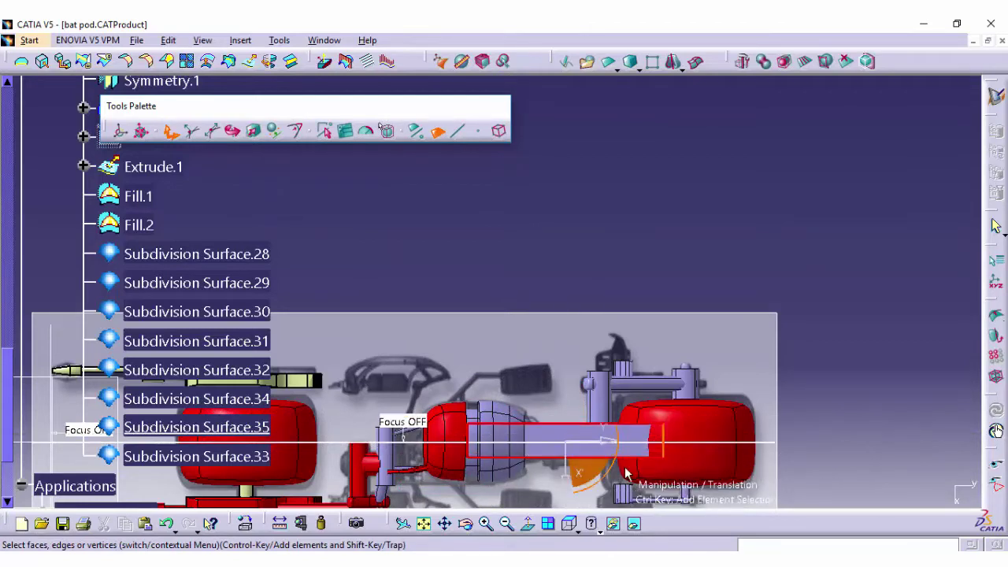
click(233, 130)
drag(592, 431, 590, 445)
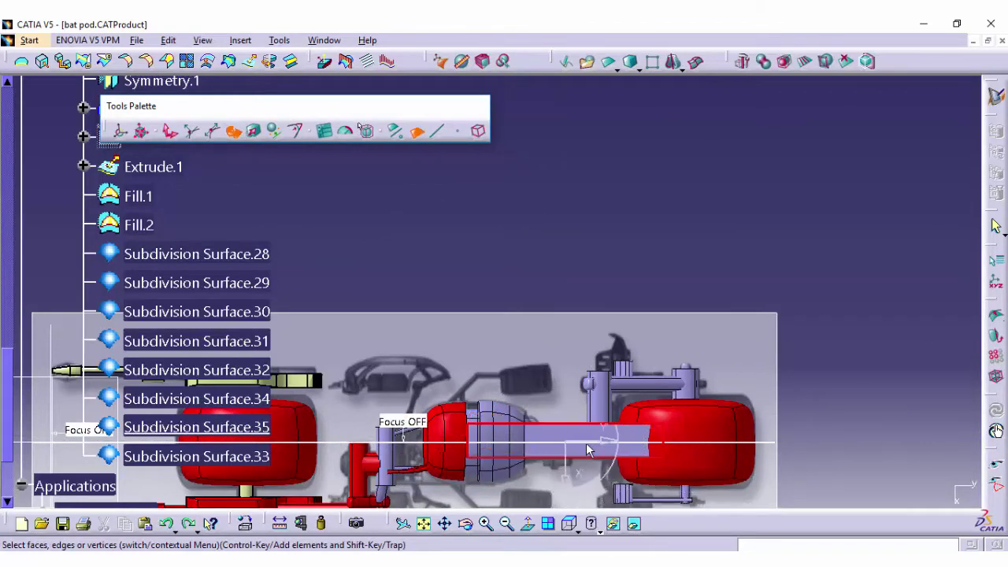
middle_drag(587, 450, 591, 303)
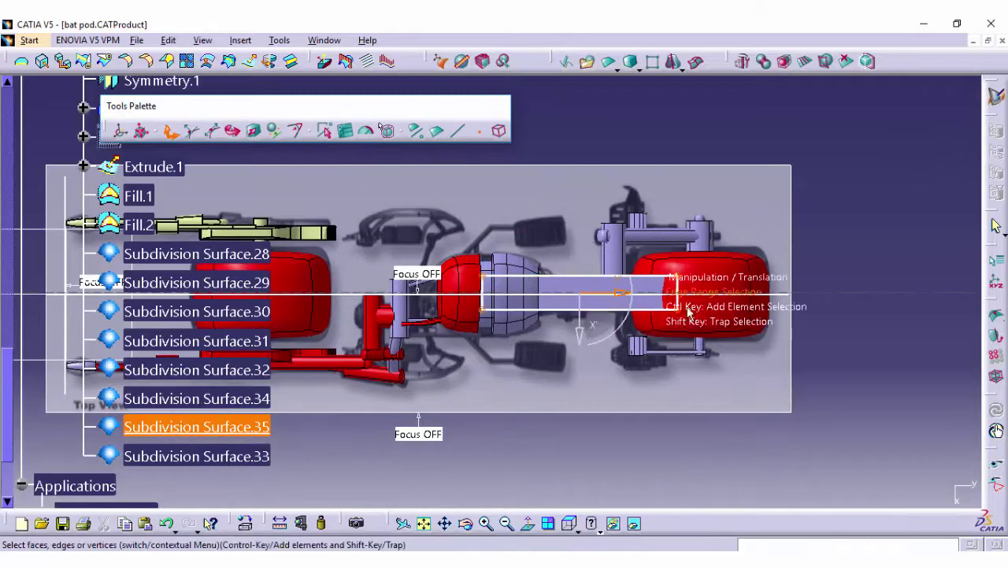
drag(688, 313, 637, 303)
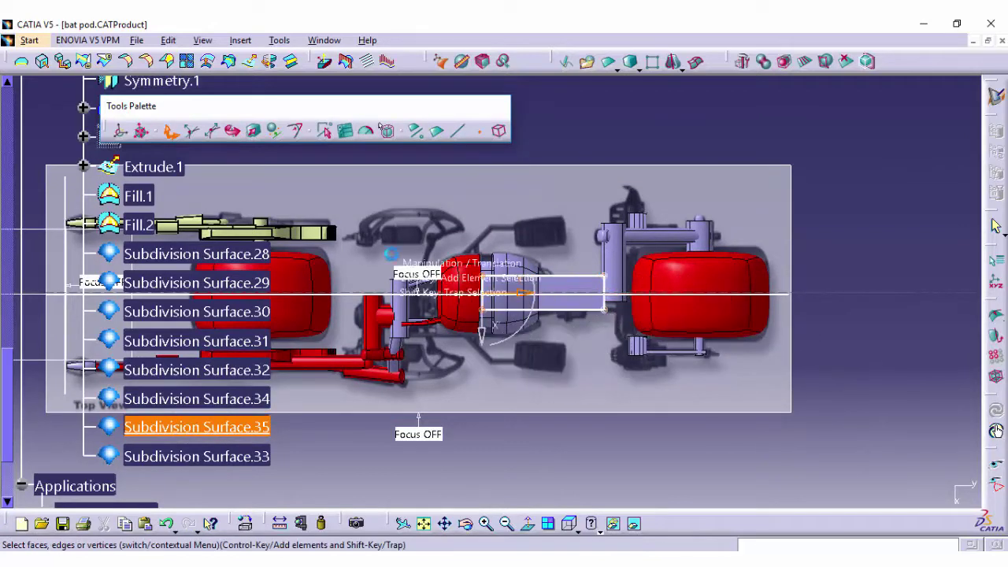
Taper the band and raise its upper face into a seat strip above the body
drag(482, 335, 489, 355)
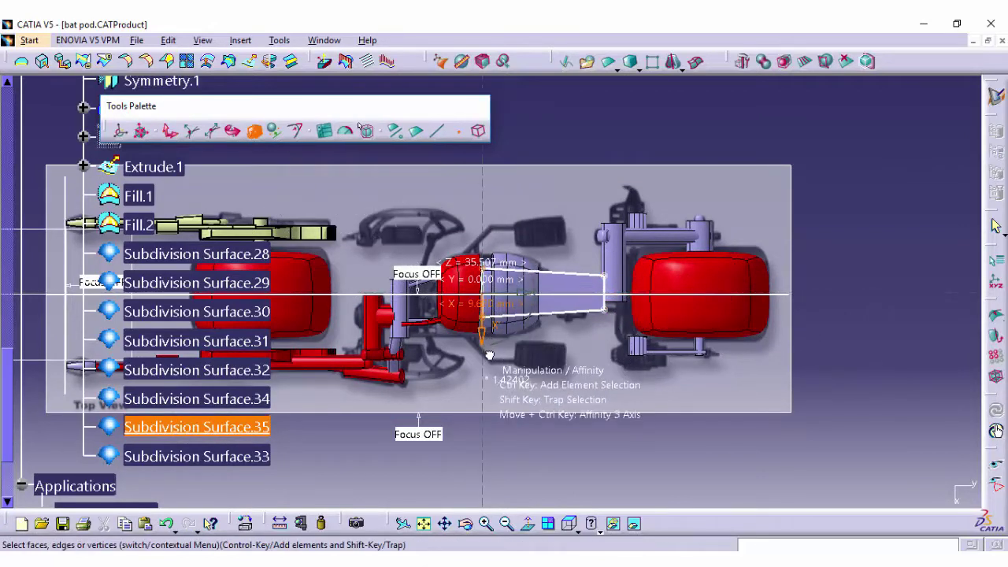
middle_drag(486, 373, 338, 237)
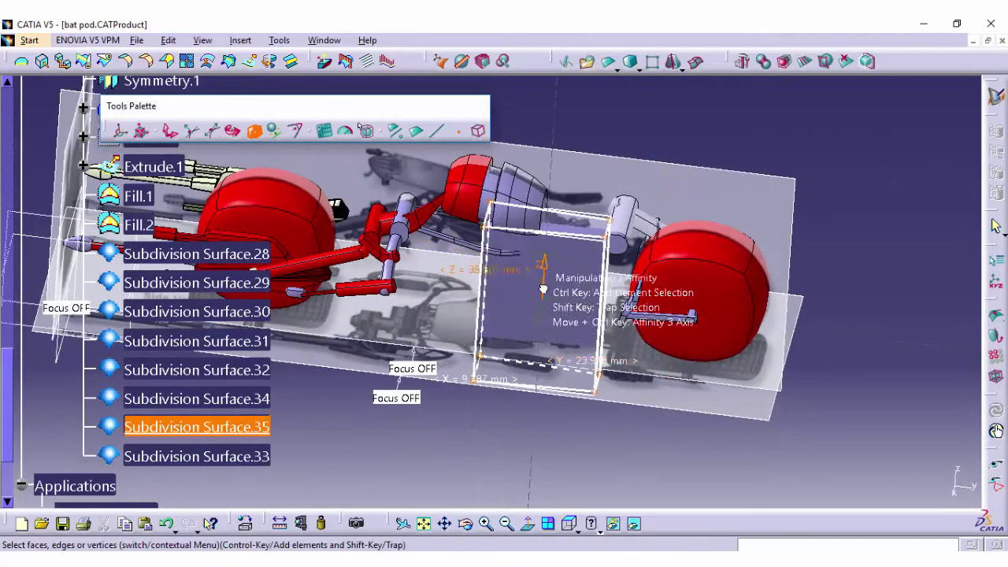
click(551, 203)
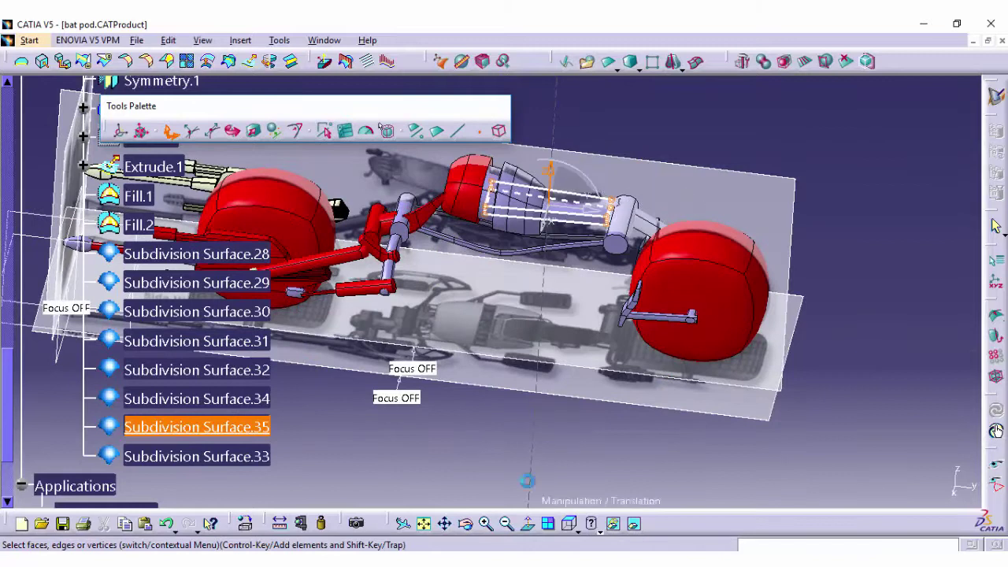
click(596, 417)
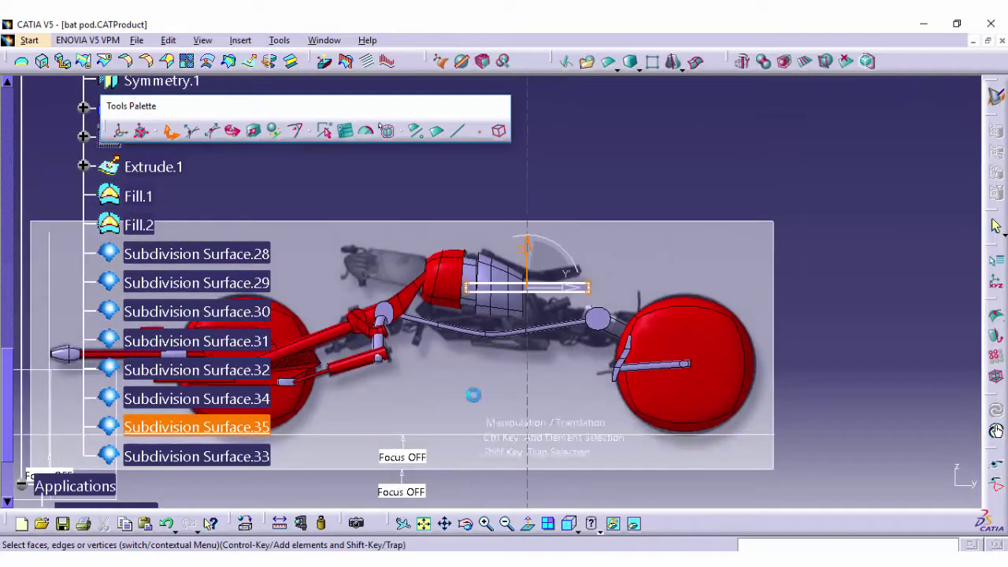
drag(528, 247, 543, 206)
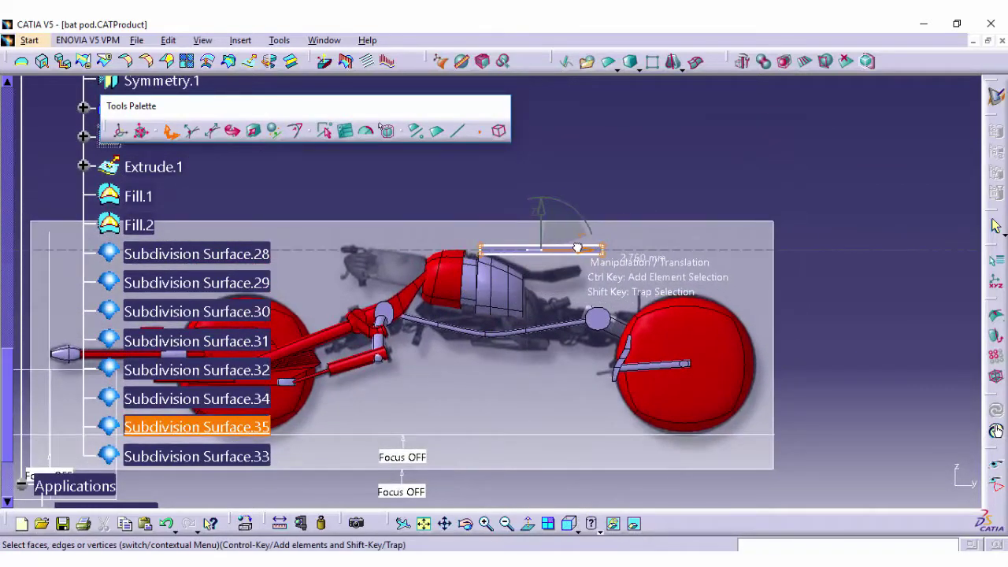
click(805, 61)
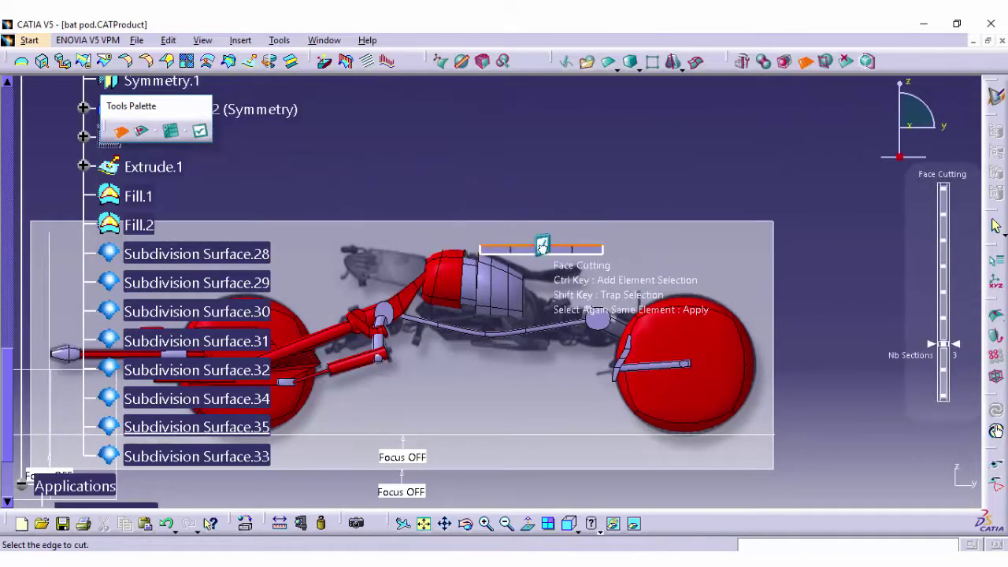
Drag the seat cage's rear end with Translation so the seat curves along the body
click(543, 247)
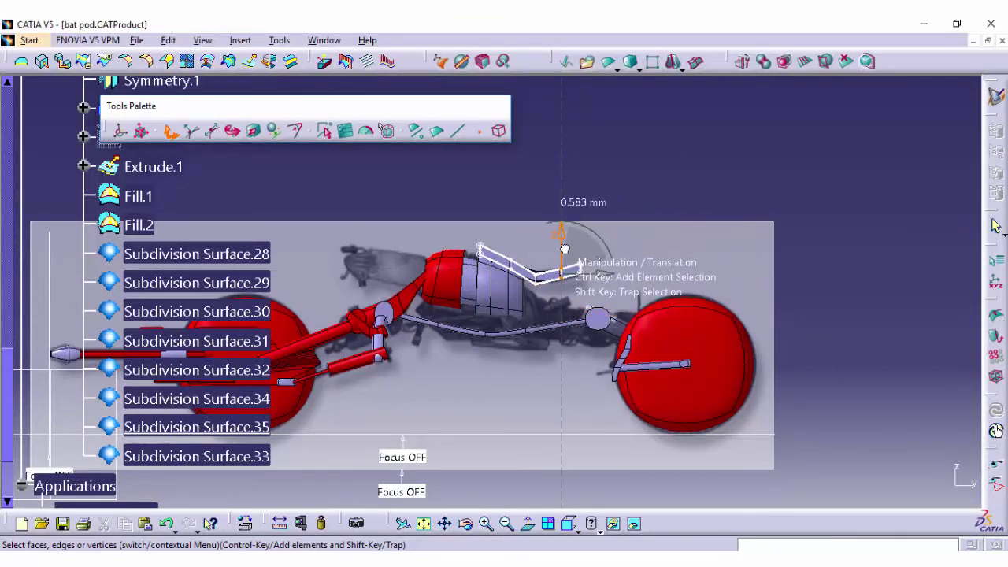
middle_drag(561, 434, 531, 434)
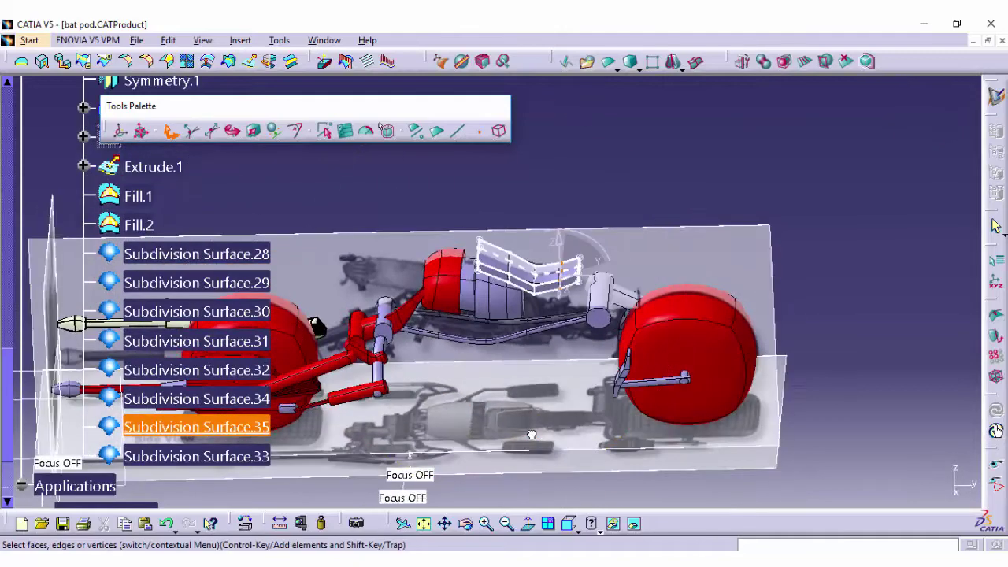
mouse_move(503, 545)
ctrl+middle_down()
mouse_move(589, 343)
mouse_move(540, 320)
mouse_move(475, 259)
ctrl+middle_up()
drag(474, 258, 576, 370)
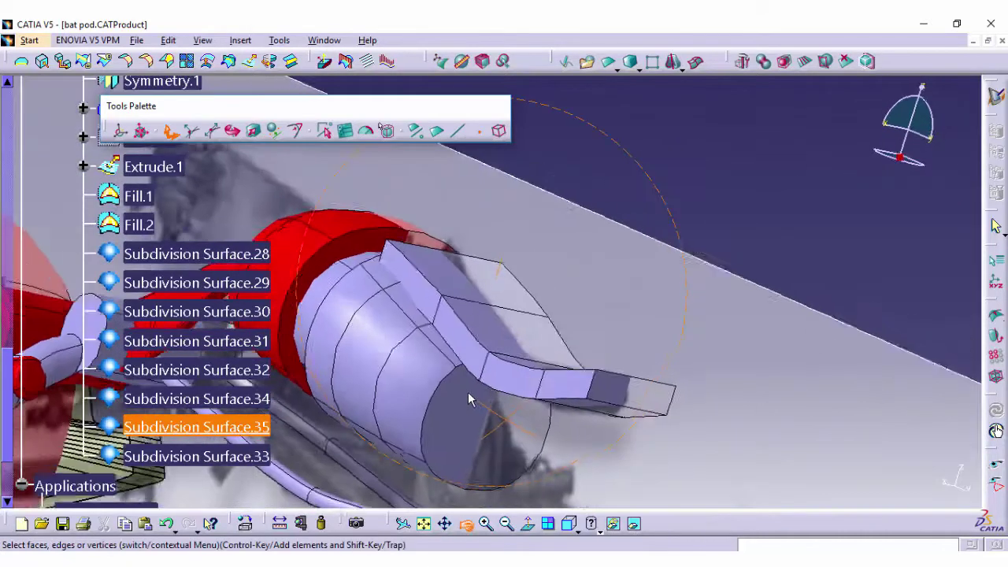
middle_drag(468, 401, 605, 339)
middle_drag(665, 441, 781, 378)
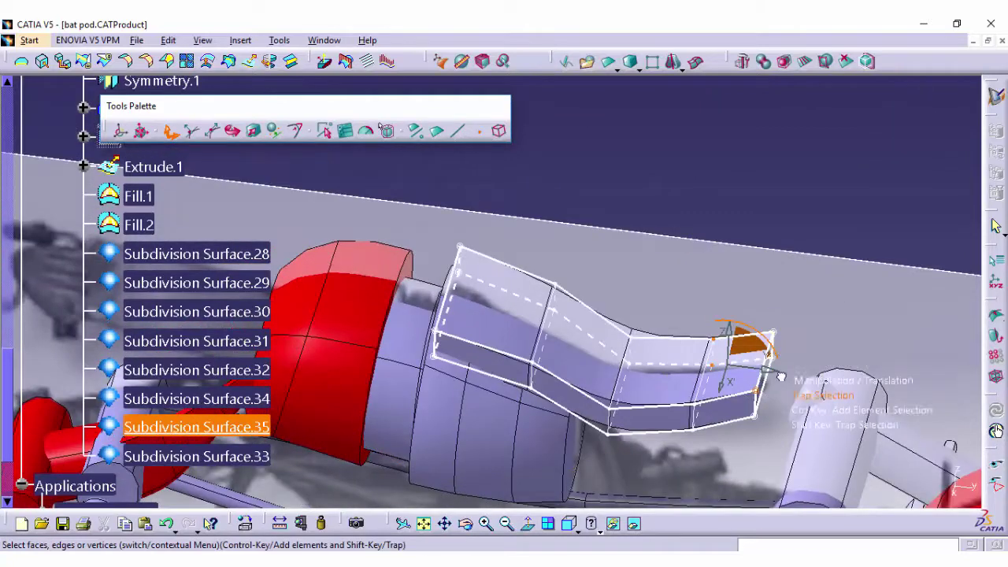
Stretch the seat end 5.665 mm along X with Affinity, then start a 3-section face cut
click(253, 130)
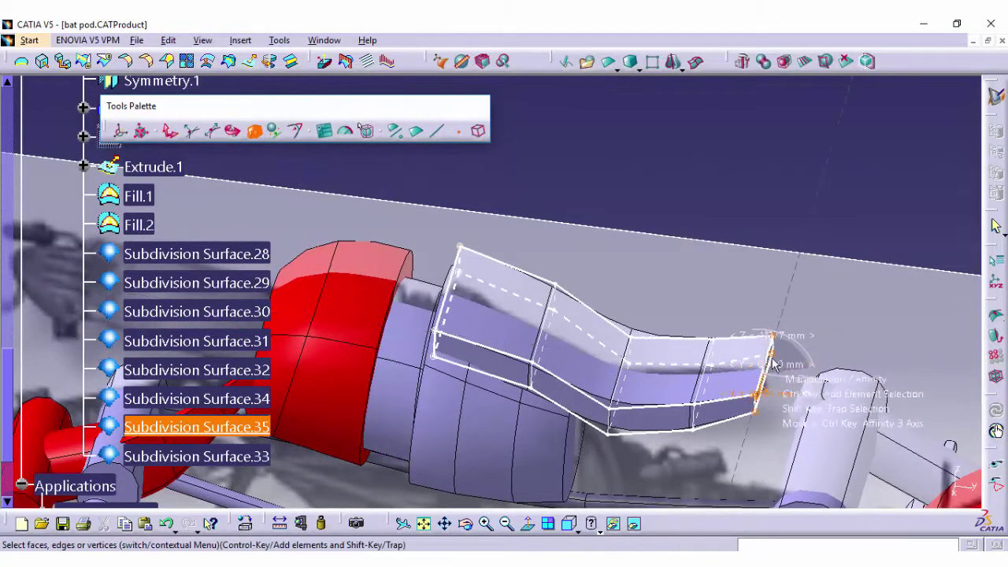
drag(758, 395, 600, 442)
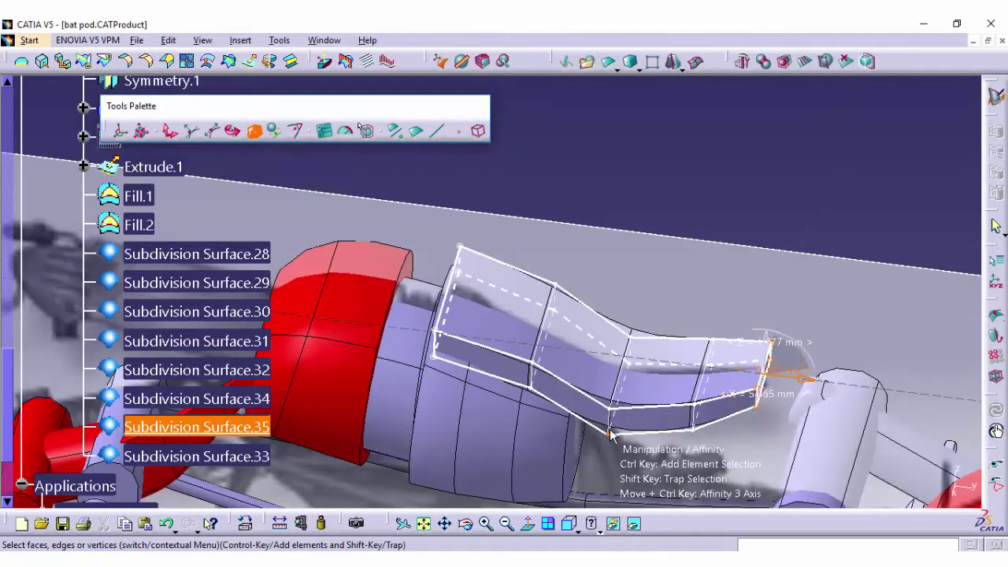
click(402, 132)
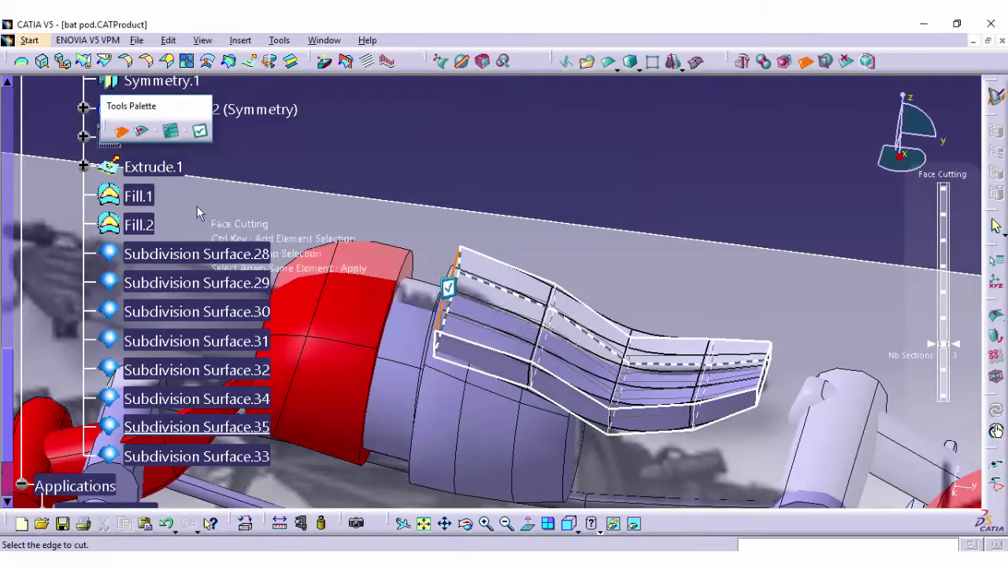
Validate the 3-section face cut on the seat and switch to edge/vertex picking
middle_drag(457, 292, 639, 376)
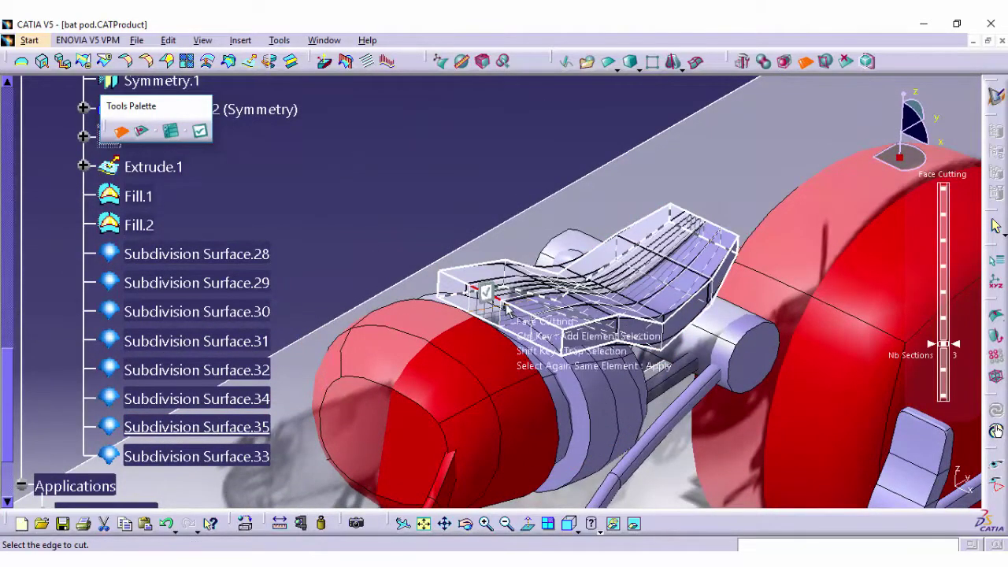
click(805, 62)
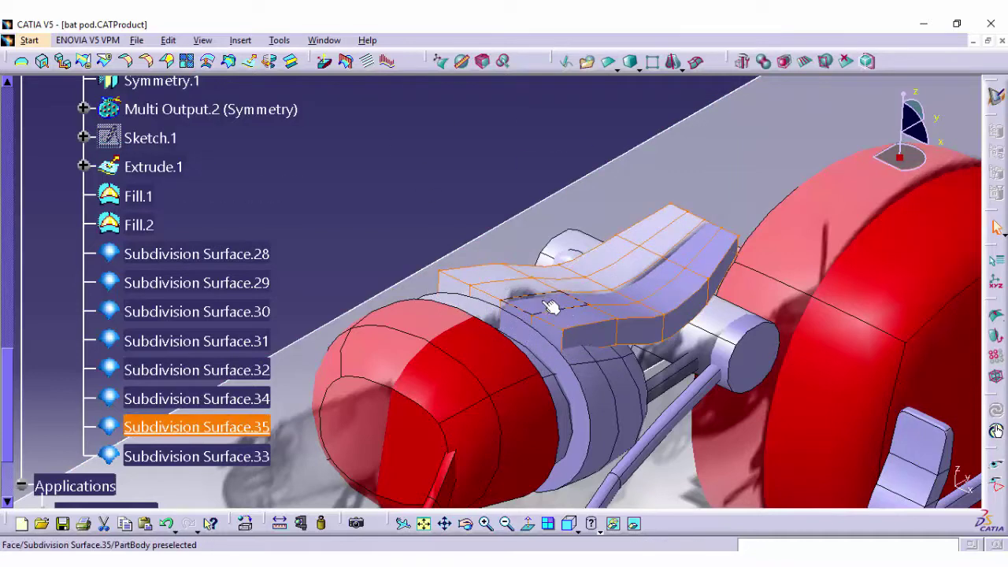
click(442, 135)
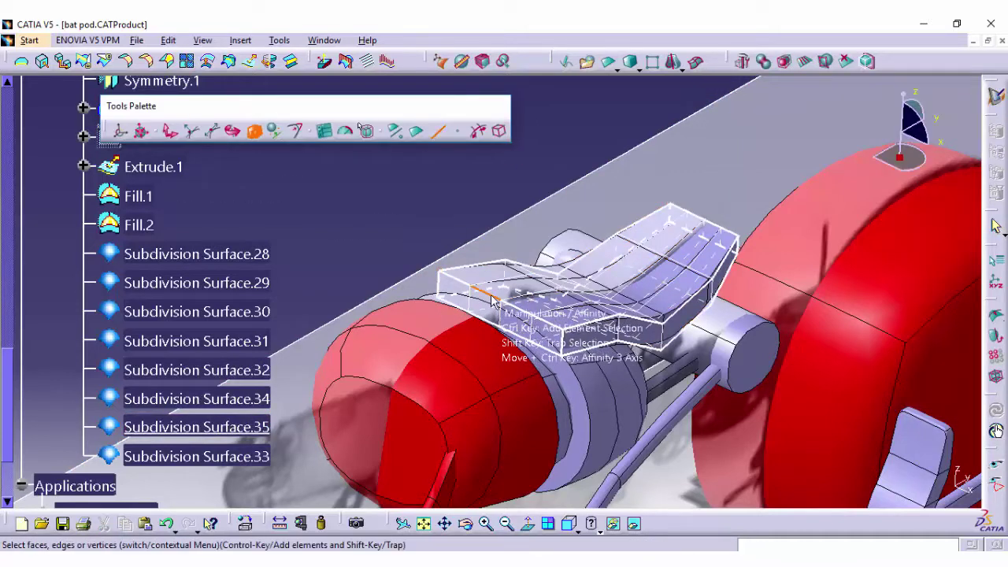
Pull the seat's front-left vertex and front edge down, nudging the edge 0.411 mm, to taper the nose
click(502, 275)
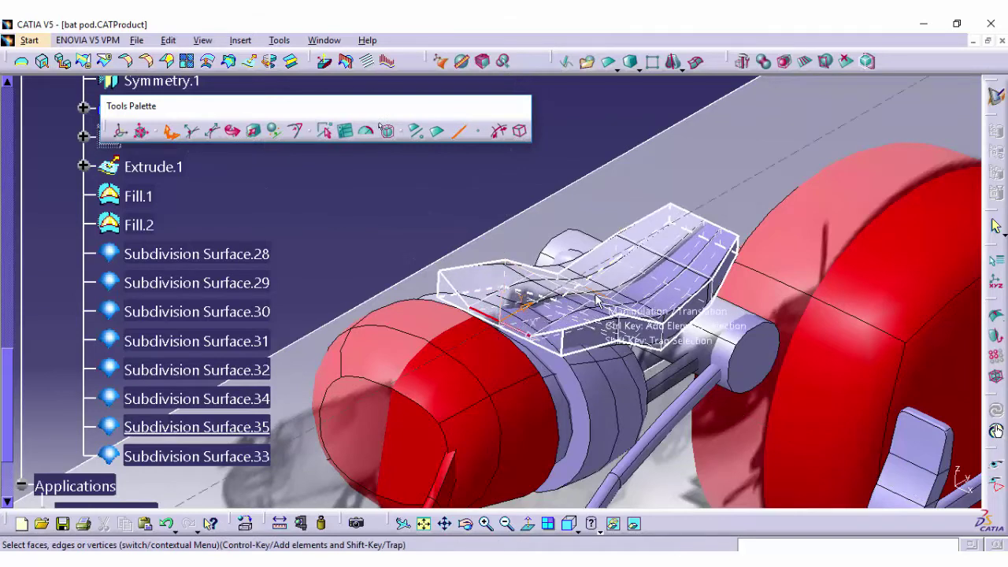
key(ctrl+Page_Up)
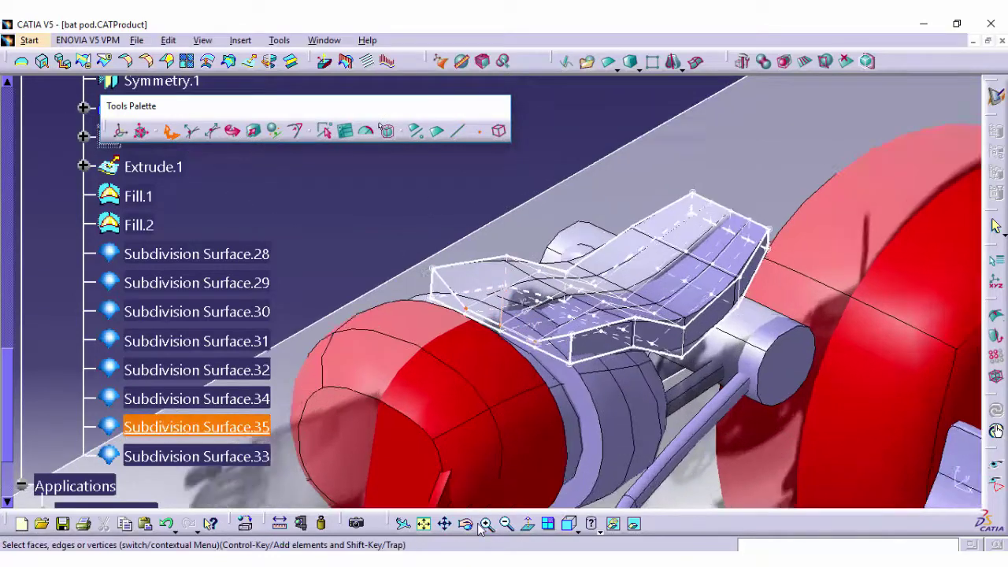
drag(596, 393, 625, 397)
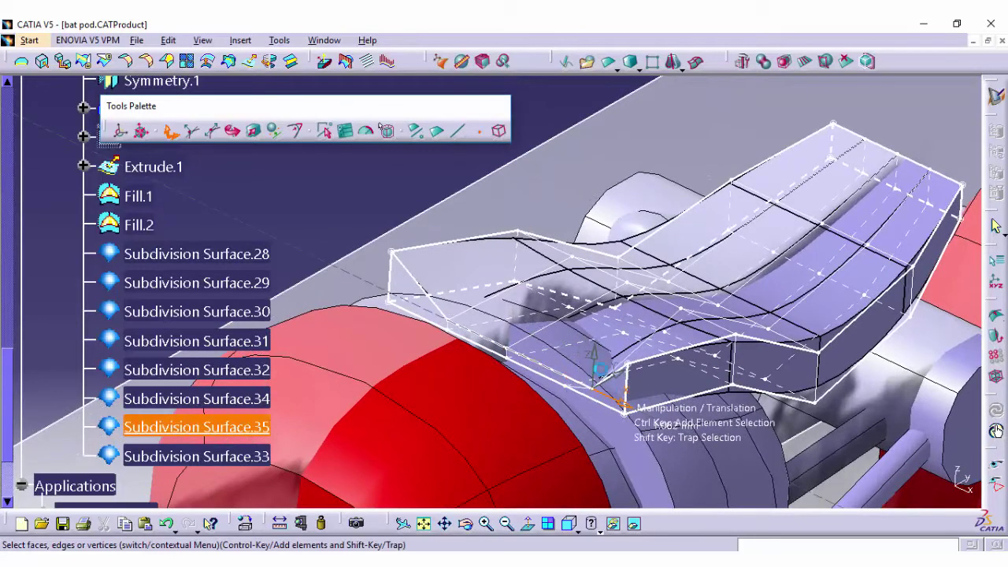
drag(596, 346, 623, 460)
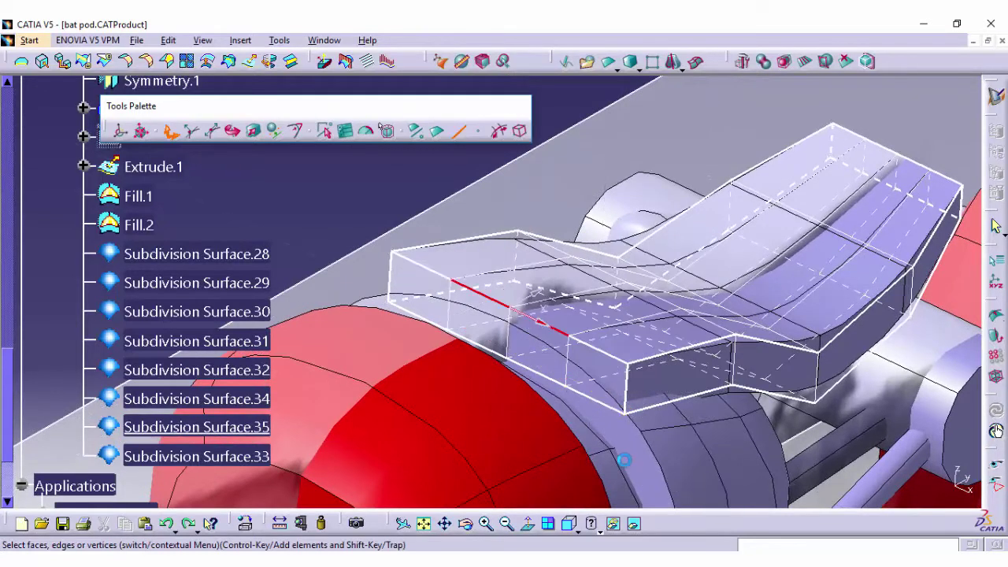
drag(513, 311, 512, 331)
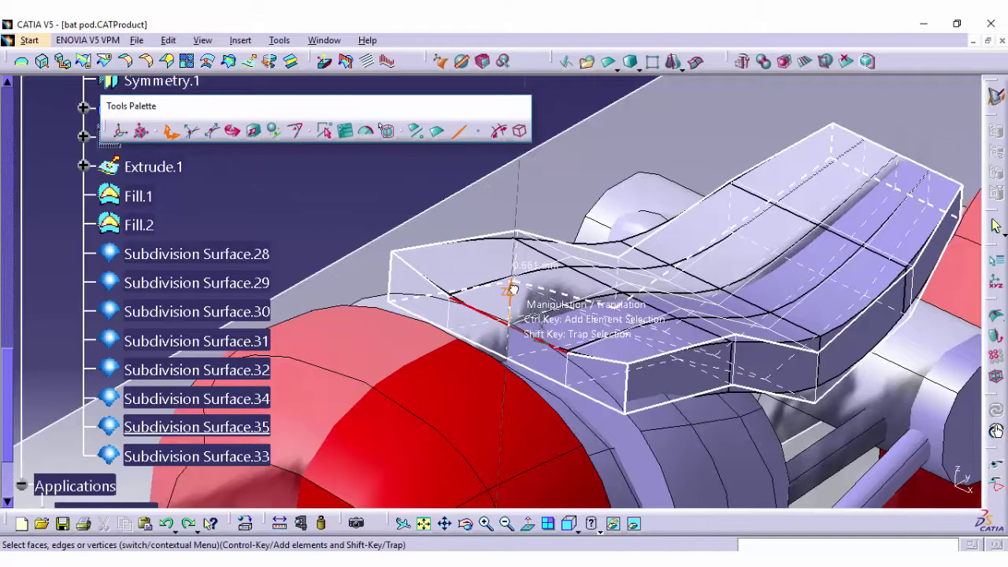
drag(569, 356, 613, 376)
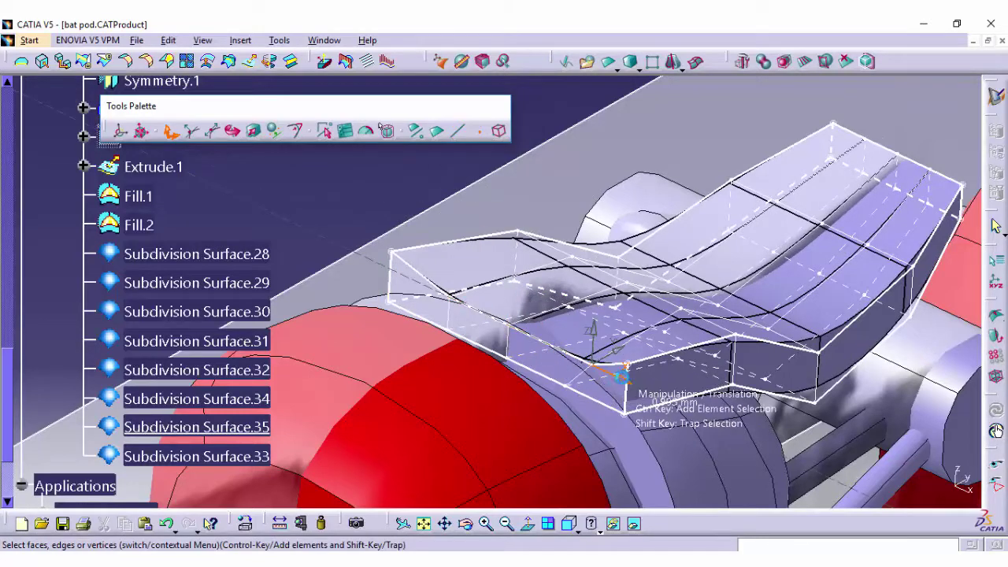
middle_drag(624, 374, 400, 359)
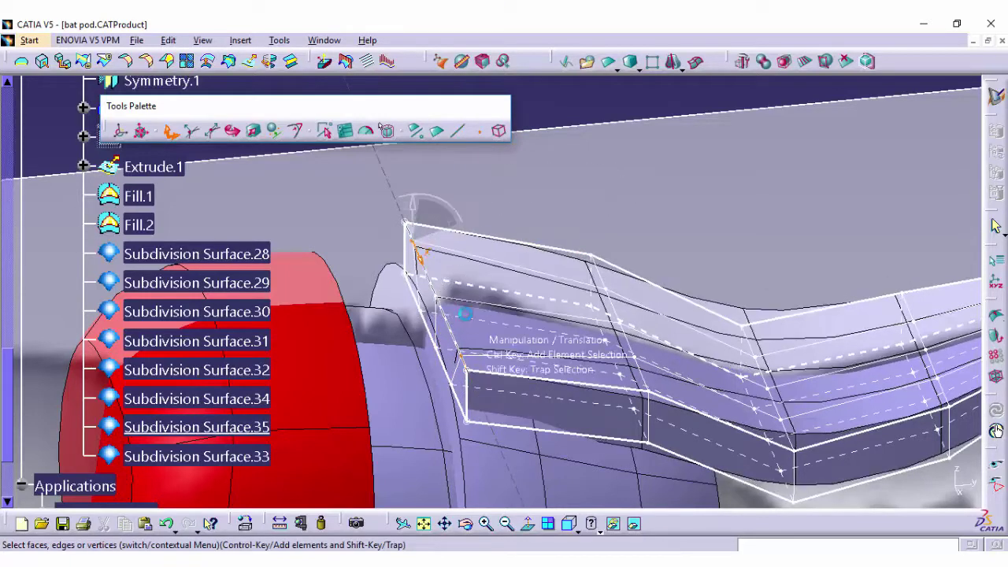
middle_drag(446, 305, 402, 259)
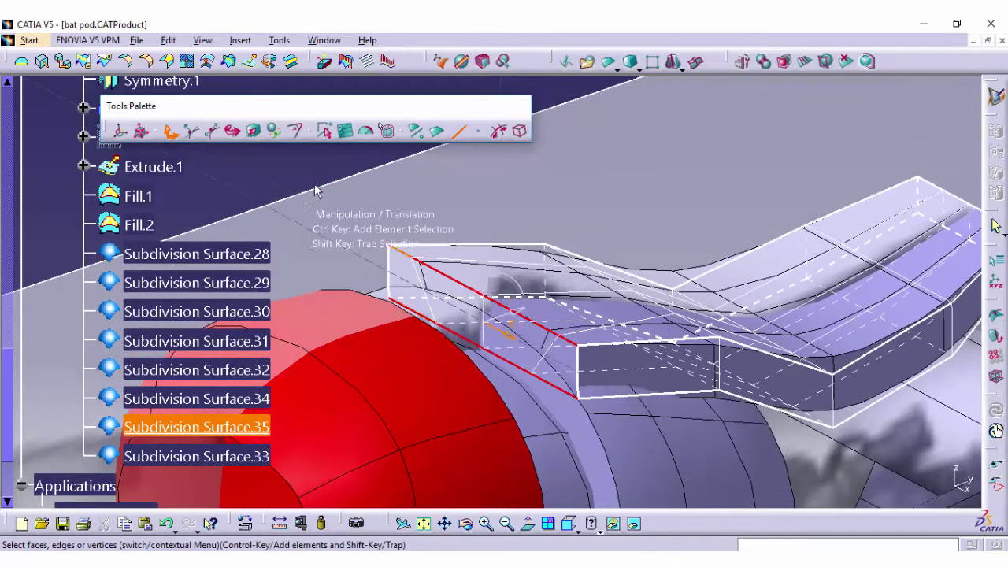
Weight the selected seat cage edges, lowering the weight to 52 and then flipping it to -100
click(294, 131)
drag(955, 193, 955, 293)
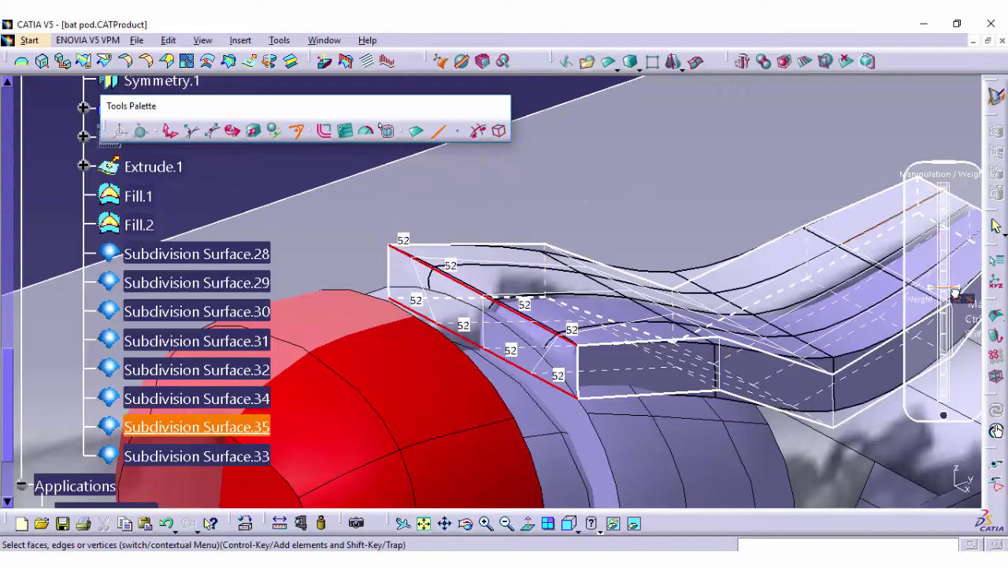
mouse_move(518, 434)
middle_down()
mouse_move(312, 334)
mouse_move(410, 339)
middle_up()
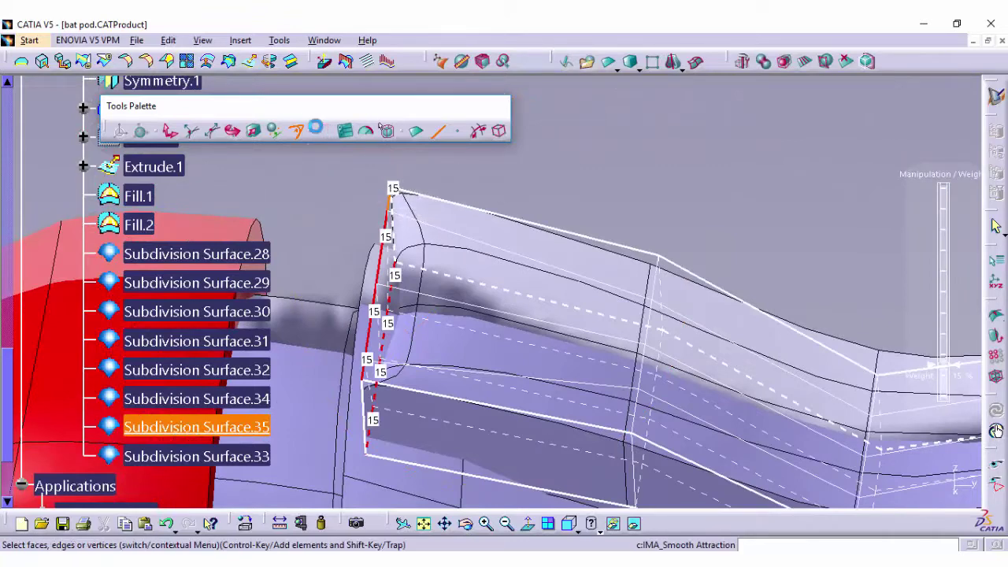
click(301, 127)
mouse_move(457, 260)
middle_down()
mouse_move(637, 389)
mouse_move(412, 354)
mouse_move(456, 375)
mouse_move(439, 339)
middle_up()
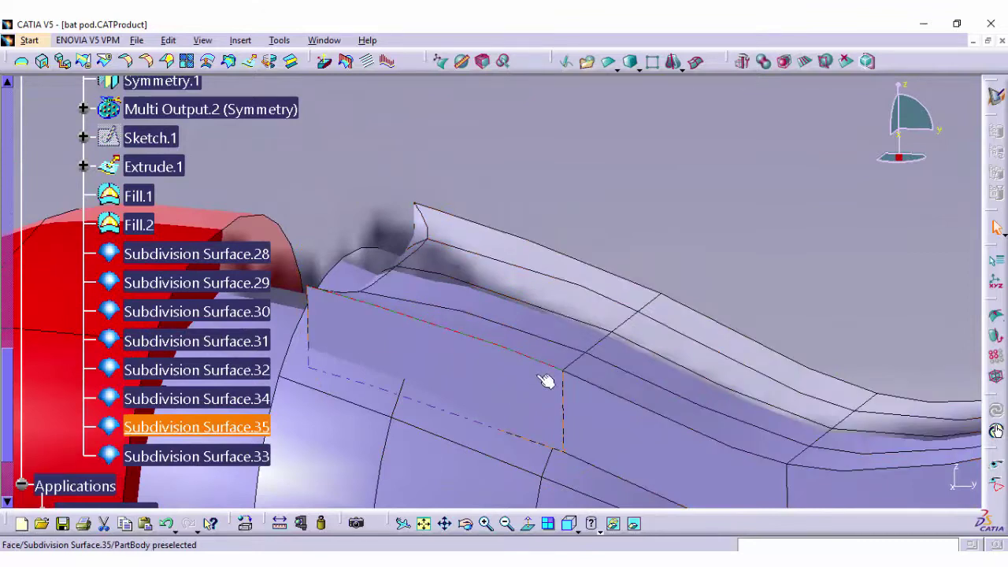
Select the seat's side edges and drop their weight to 0% so they round off
double_click(449, 344)
click(463, 336)
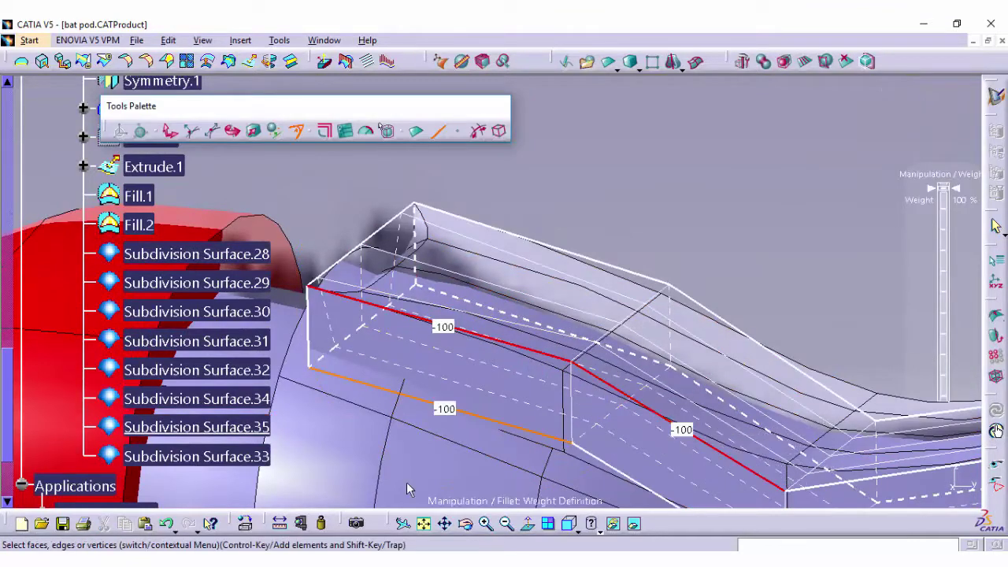
middle_drag(407, 482, 412, 341)
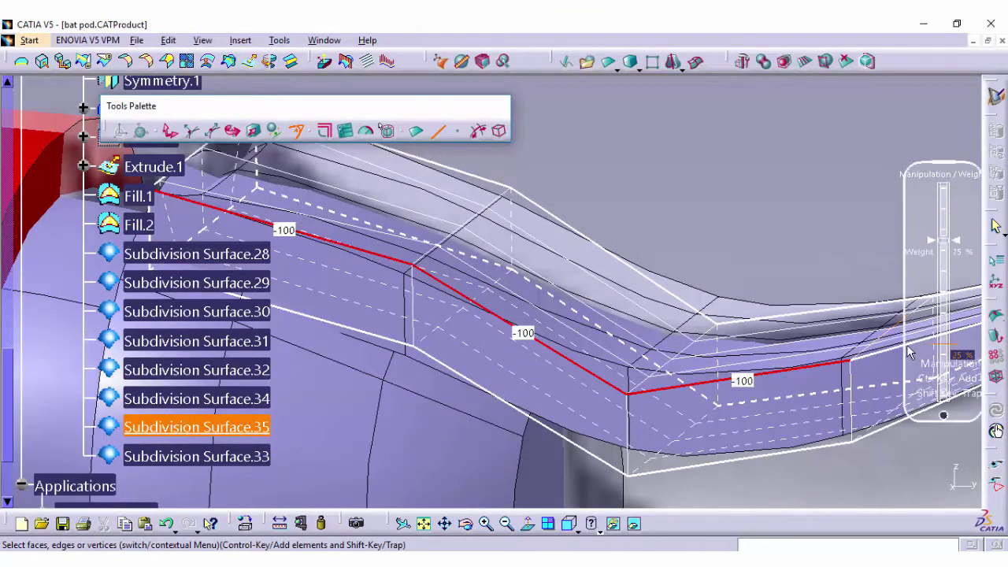
middle_drag(899, 356, 723, 354)
ctrl+click(760, 334)
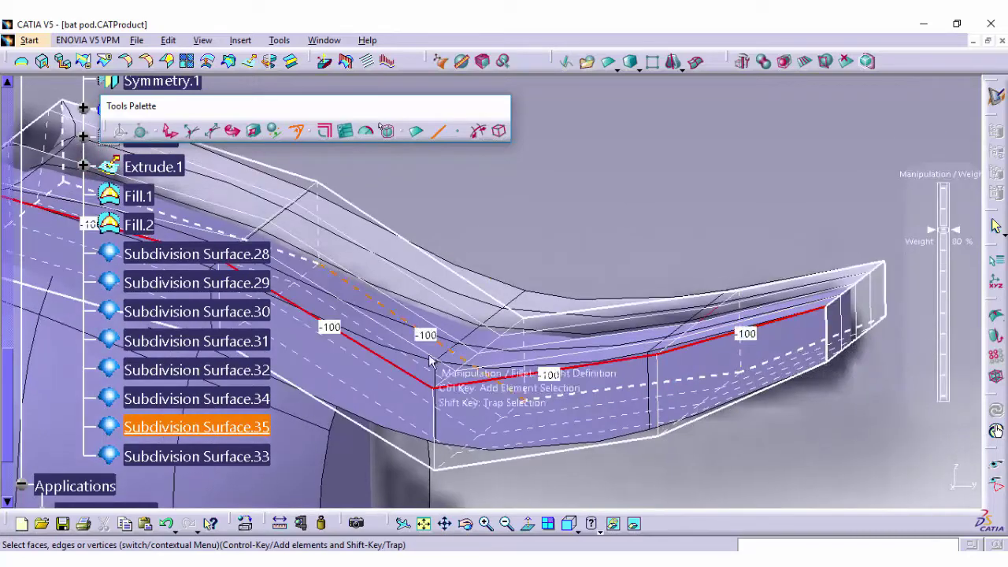
drag(450, 306, 465, 538)
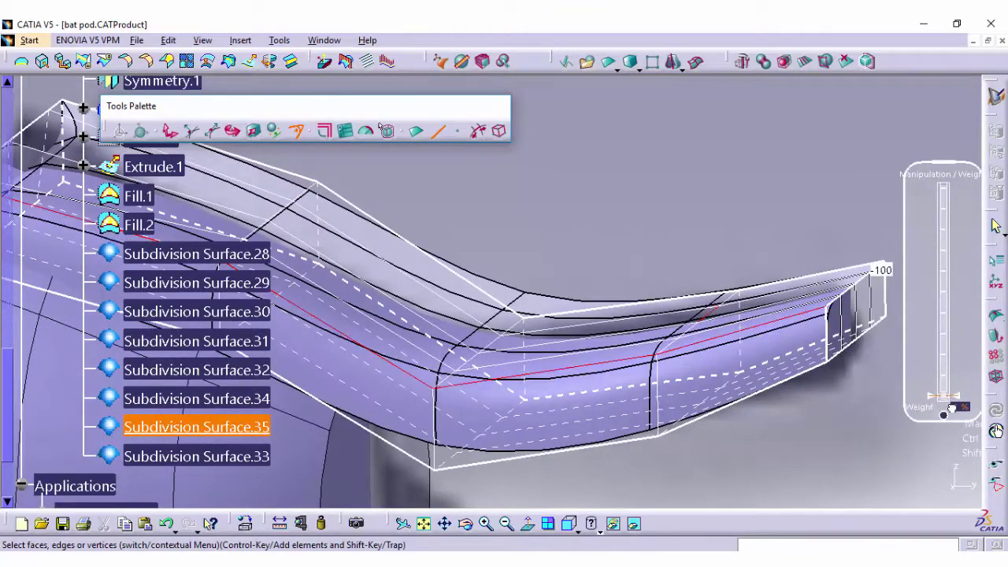
middle_drag(465, 538, 298, 459)
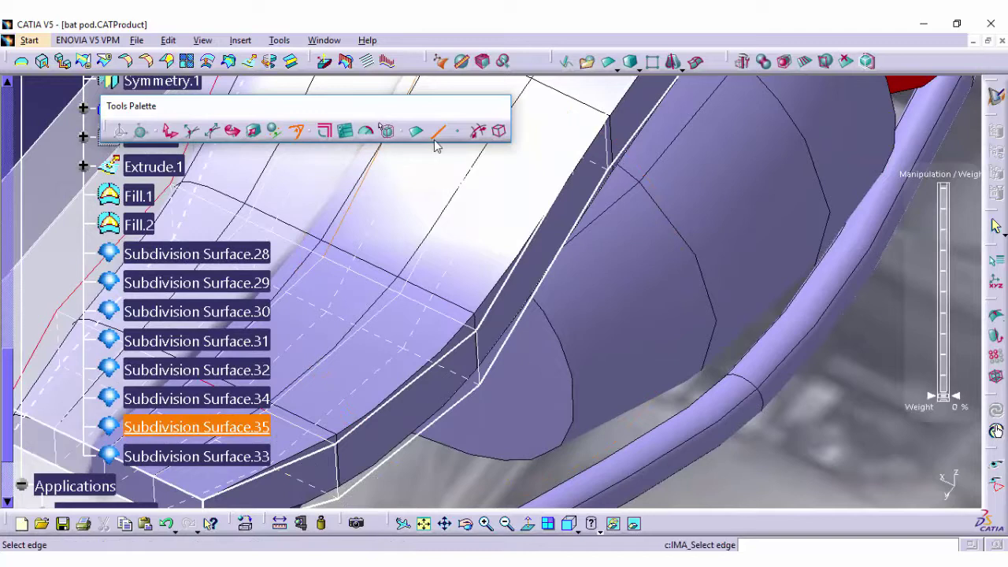
Return to Translation, reframe the seat cage, and reactivate edge attraction
click(173, 132)
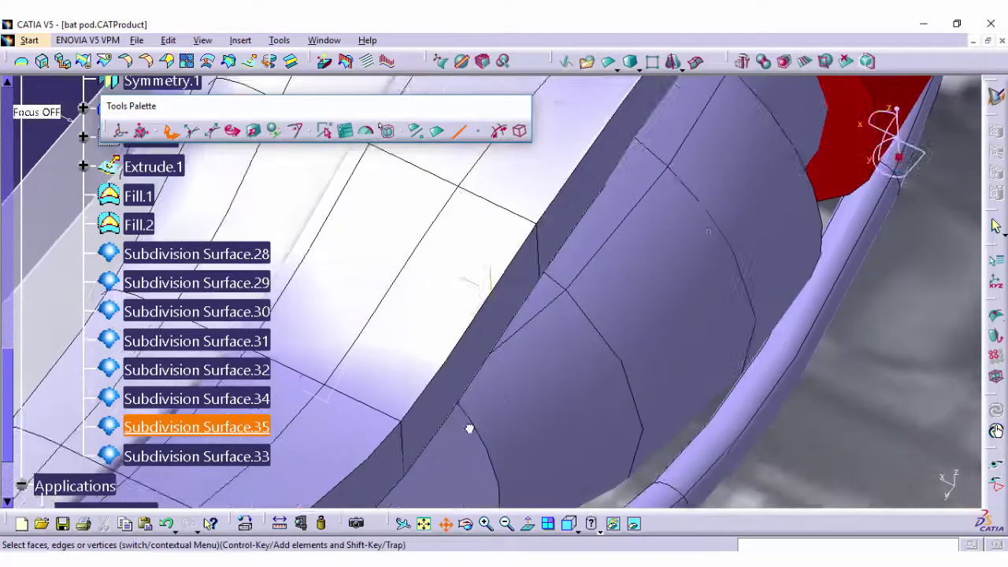
middle_drag(447, 396, 547, 218)
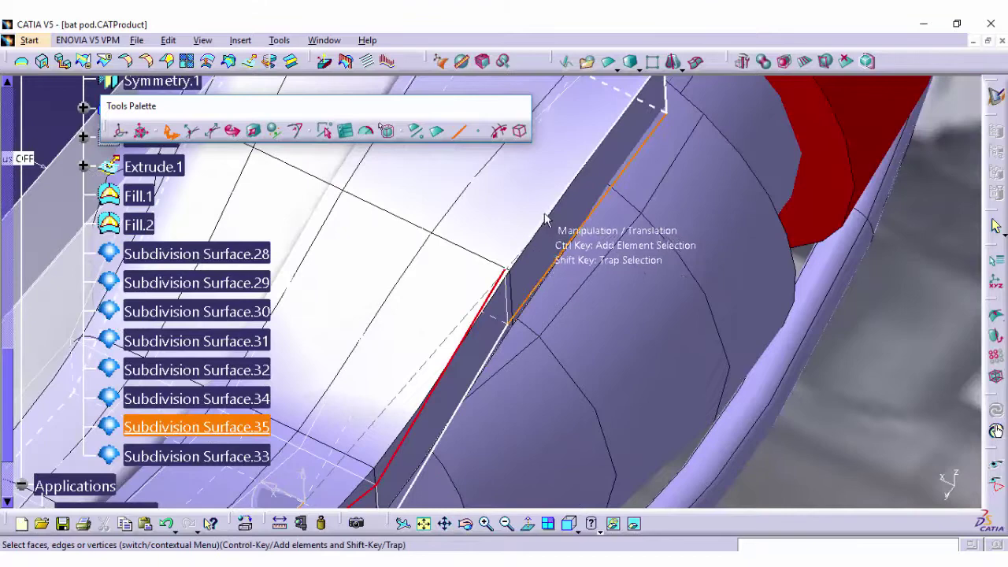
click(303, 134)
Save the bat pod product and rotate to view the whole bike
click(136, 40)
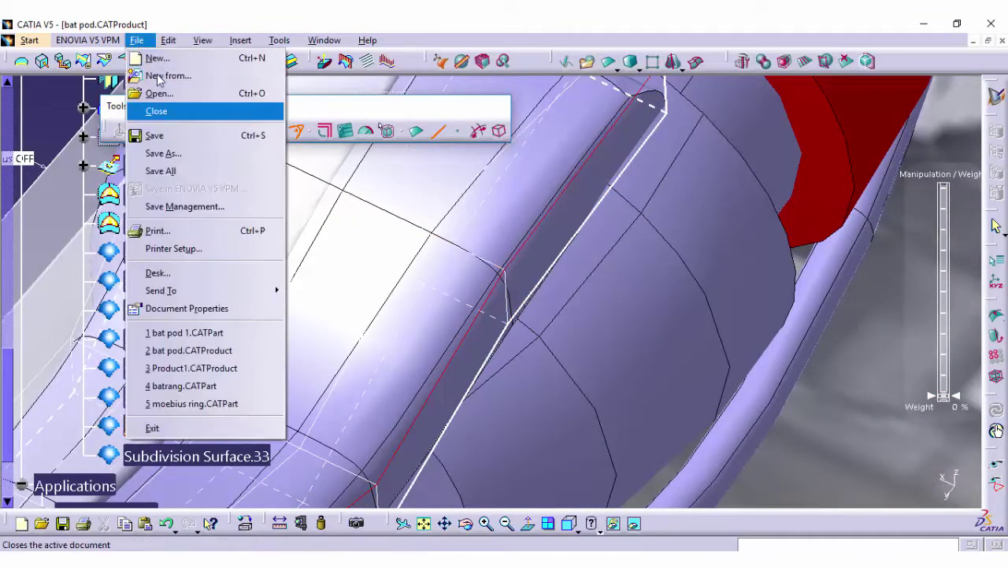
click(154, 136)
mouse_move(466, 523)
mouse_down()
mouse_move(467, 380)
mouse_move(635, 353)
mouse_move(669, 376)
mouse_move(749, 342)
mouse_move(637, 325)
mouse_move(466, 524)
mouse_move(466, 403)
mouse_move(411, 378)
mouse_move(524, 383)
mouse_move(467, 529)
mouse_move(520, 385)
mouse_move(565, 406)
mouse_up()
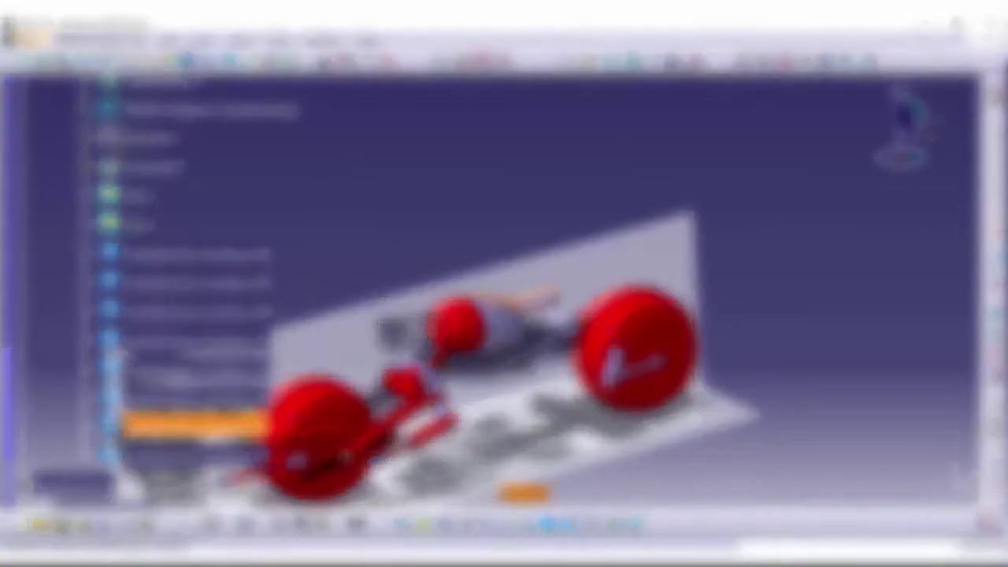
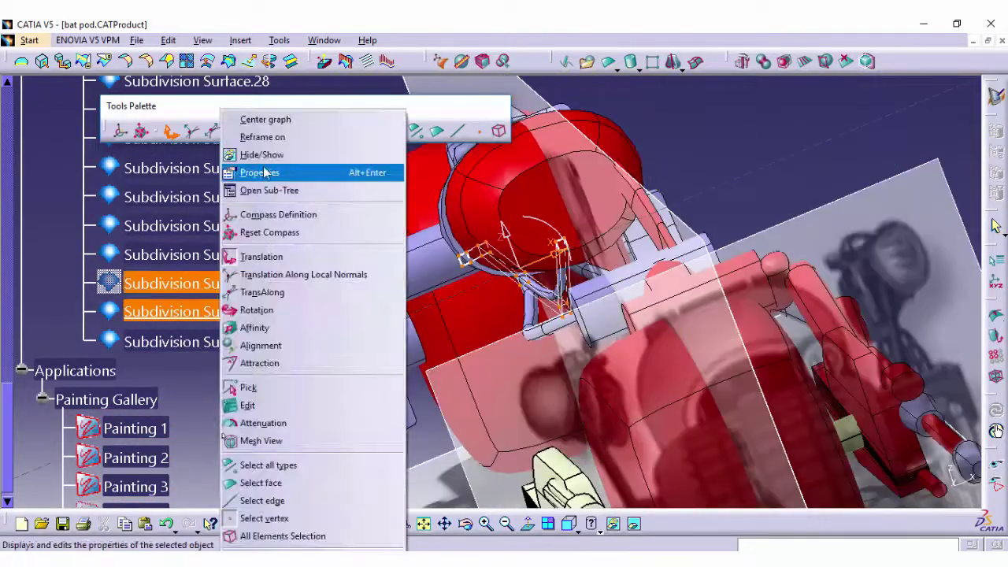
Drag a cage edge of Subdivision Surface.37 about 5.8 mm down-left, then view the whole bike
middle_drag(606, 307, 575, 296)
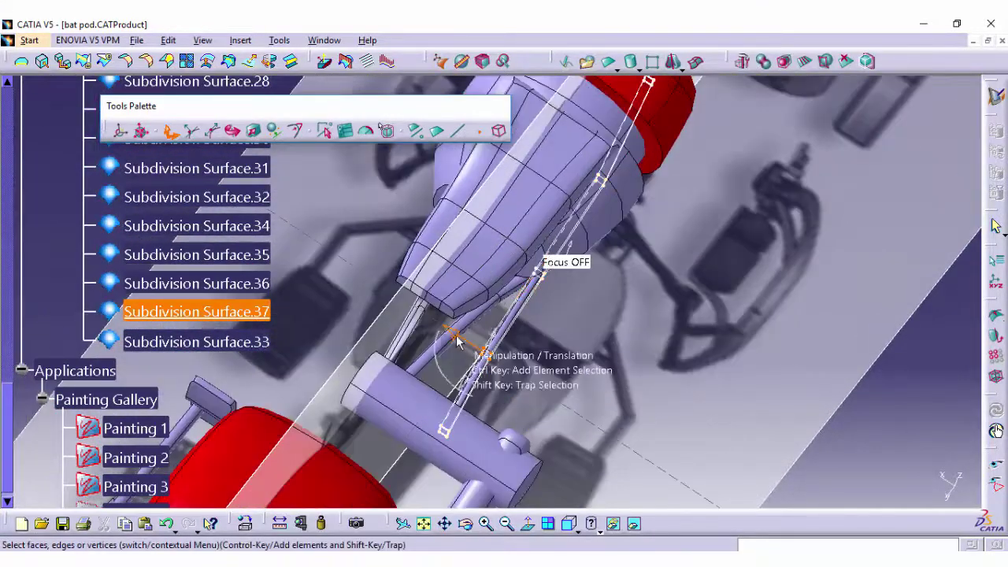
mouse_move(457, 339)
mouse_down()
mouse_move(445, 378)
mouse_move(379, 387)
mouse_up()
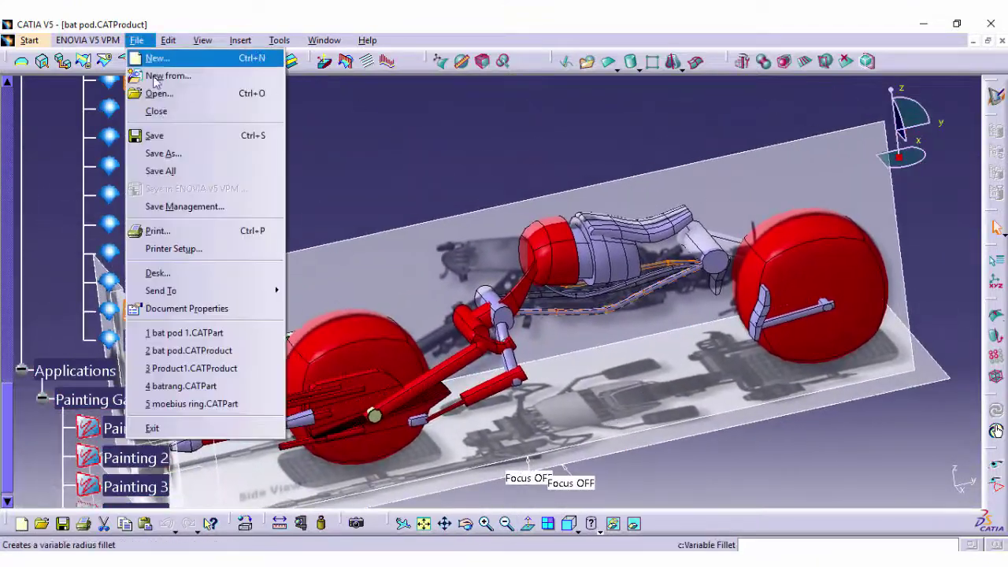
mouse_move(575, 373)
middle_down()
mouse_move(475, 429)
mouse_move(682, 370)
middle_up()
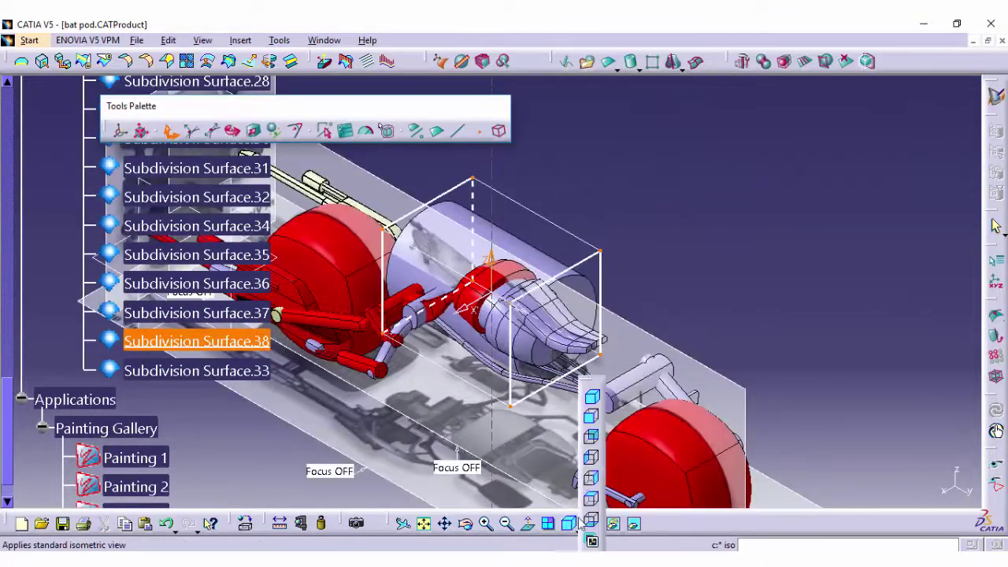
Scale the new Subdivision Surface.38 box down and move it back toward the rear wheel
click(592, 417)
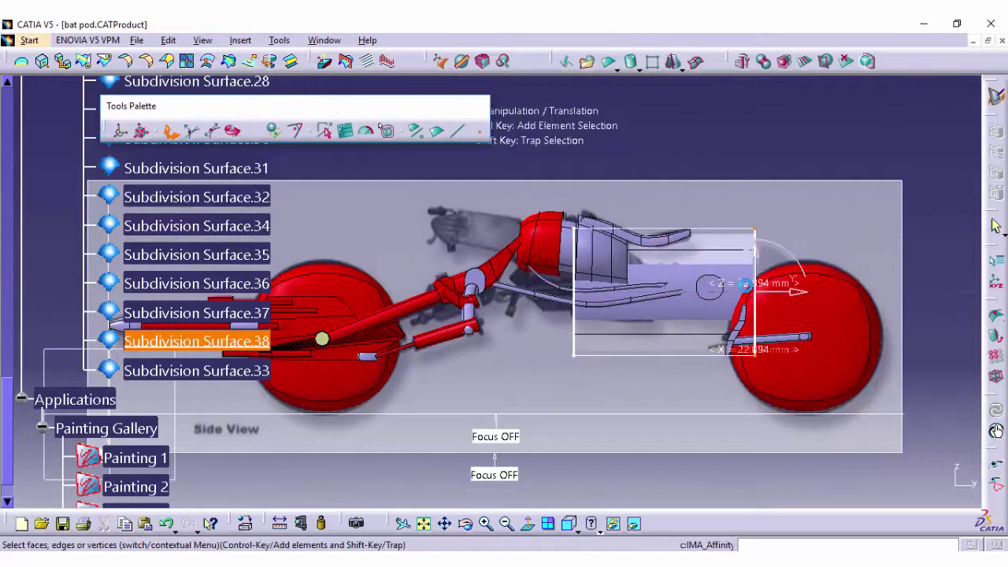
drag(744, 285, 577, 281)
drag(756, 309, 673, 296)
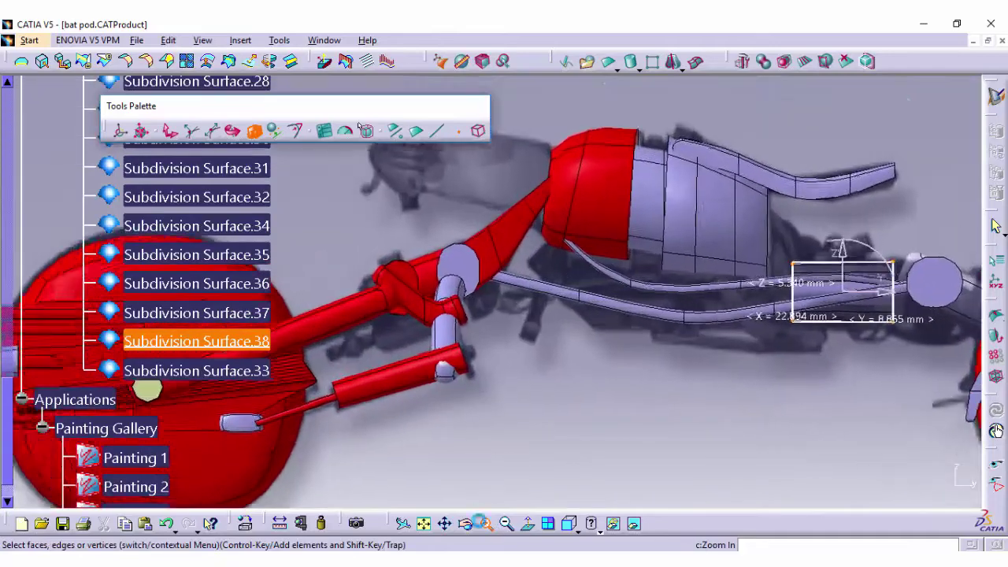
middle_drag(551, 394, 531, 454)
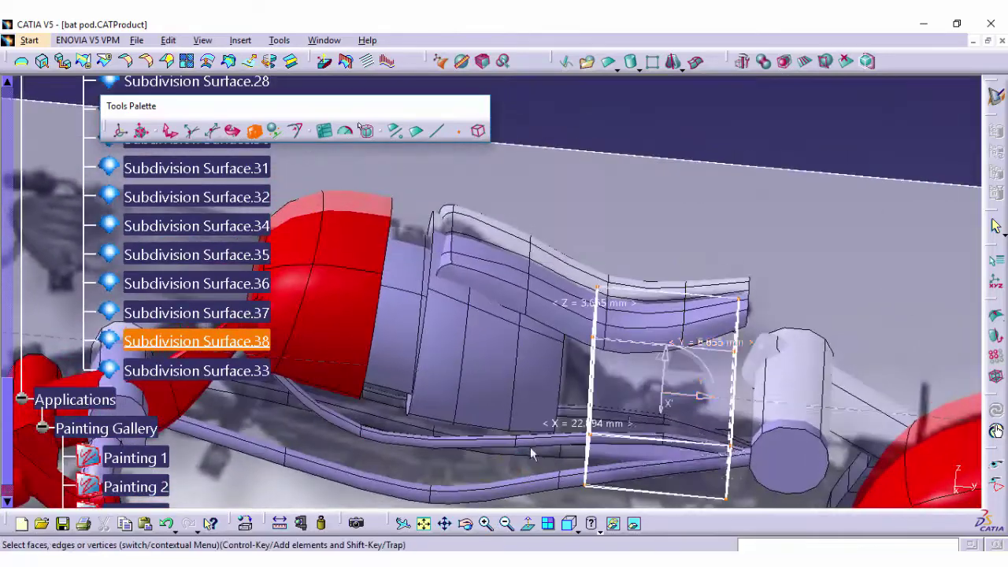
middle_drag(661, 409, 403, 456)
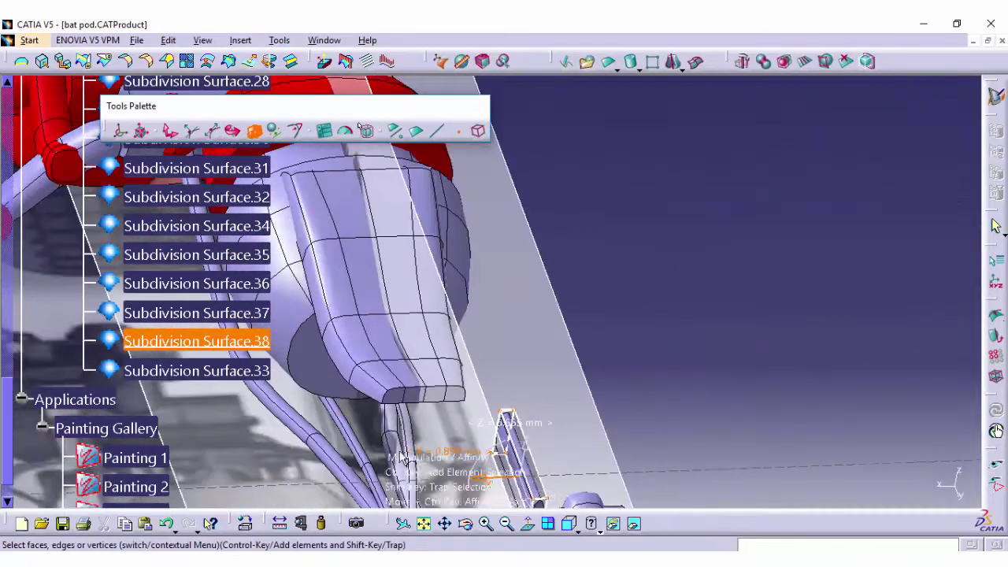
middle_drag(465, 417, 664, 335)
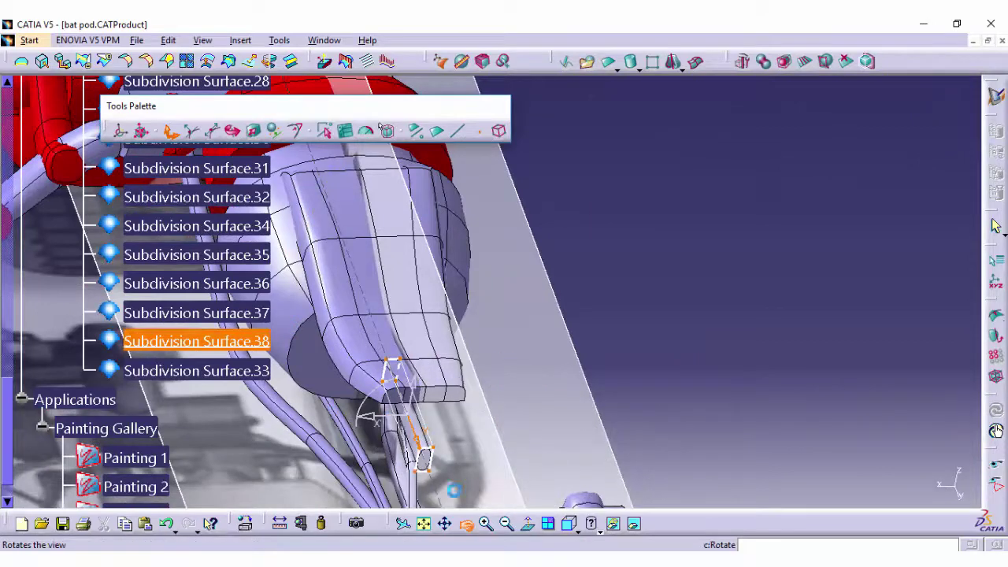
click(569, 523)
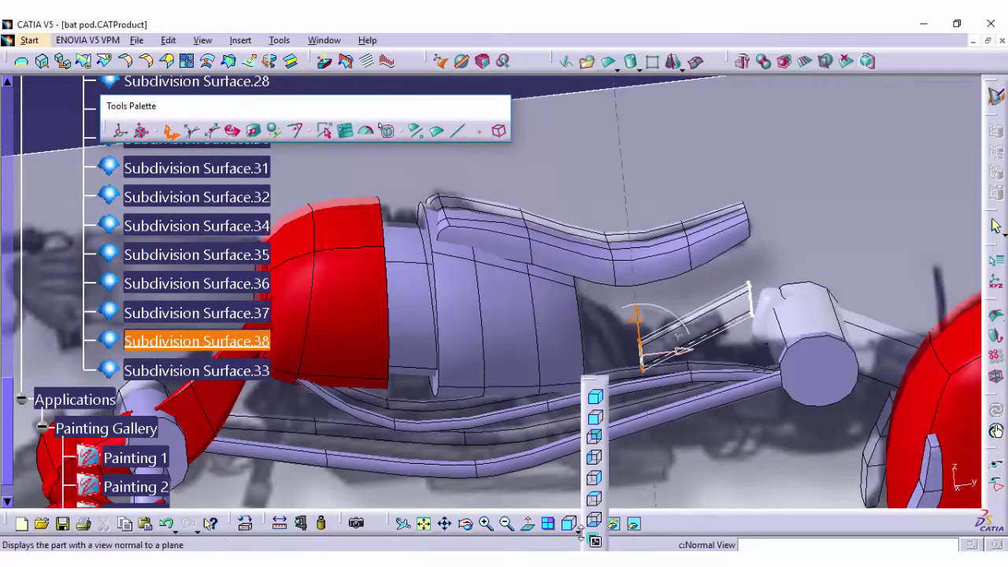
click(590, 465)
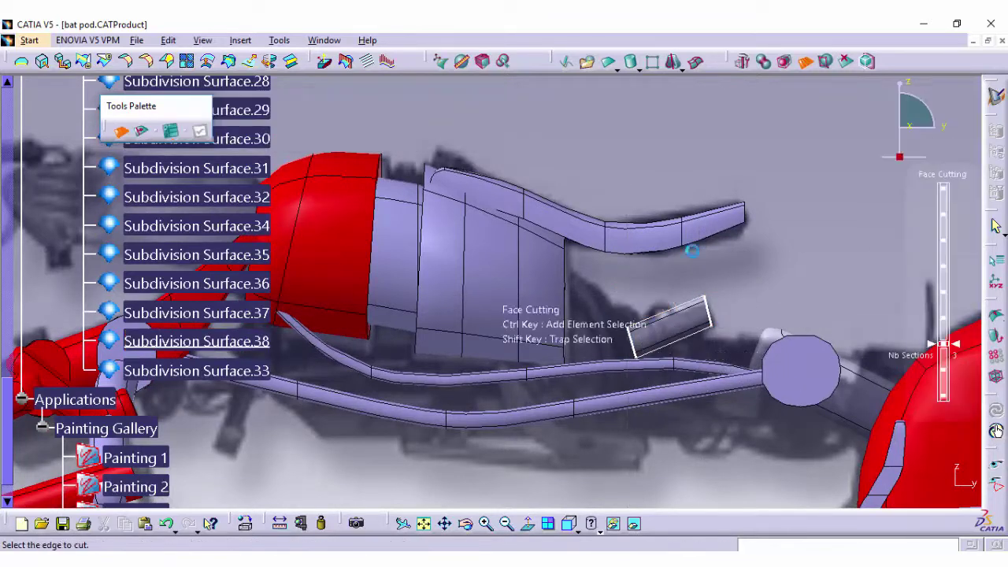
Open Subdivision Surface.38 for editing and raise its left edge slightly in front view
click(667, 313)
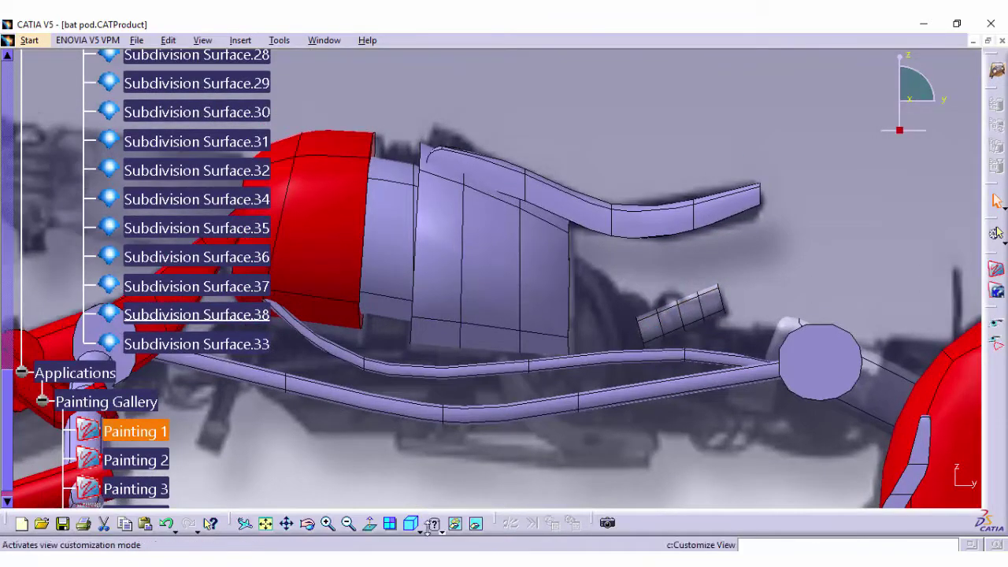
double_click(403, 293)
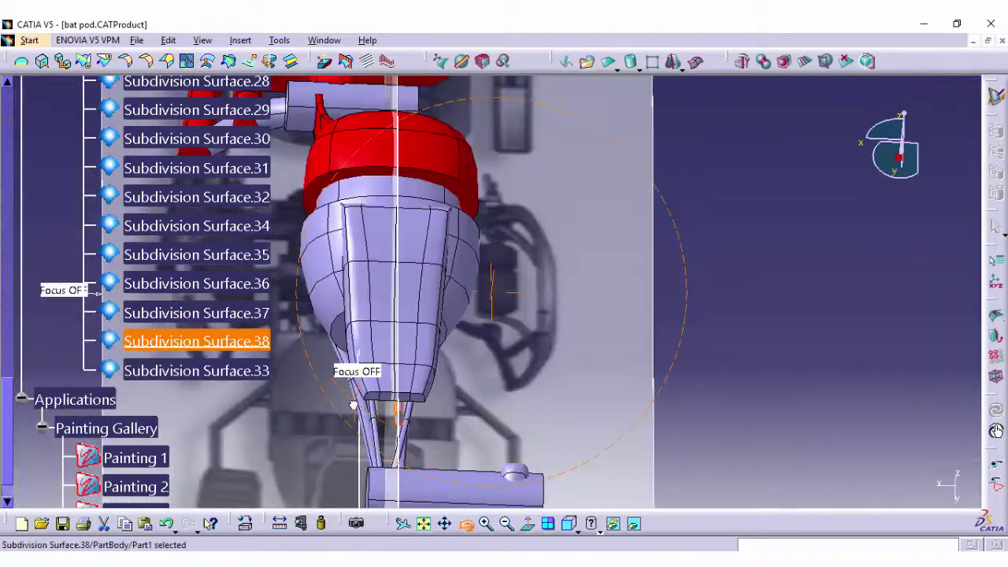
click(432, 527)
click(590, 417)
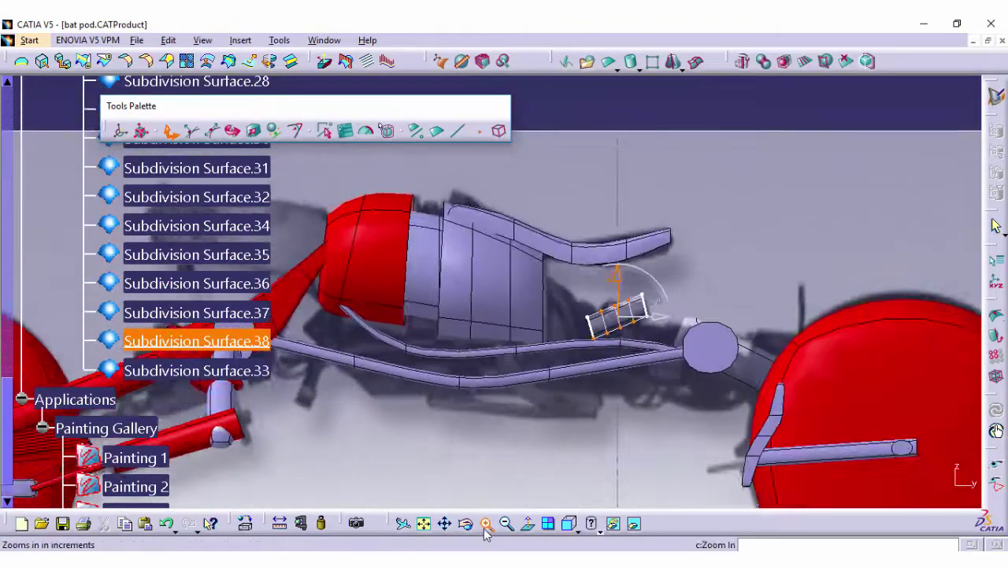
click(485, 523)
mouse_move(509, 348)
mouse_down()
mouse_move(504, 307)
mouse_move(535, 291)
mouse_up()
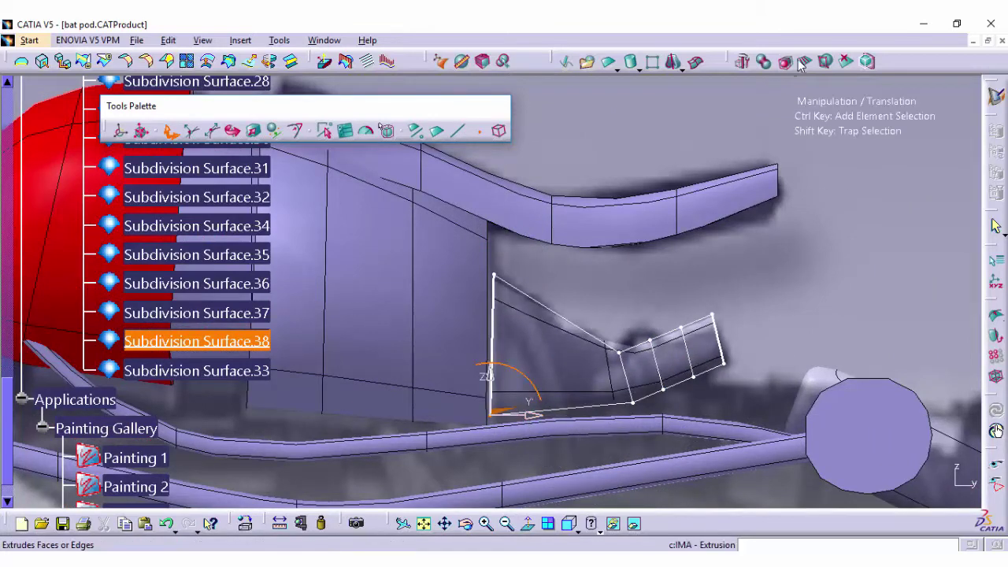
Cut Subdivision Surface.38's front faces into new sections and stretch its end section wider
key(c)
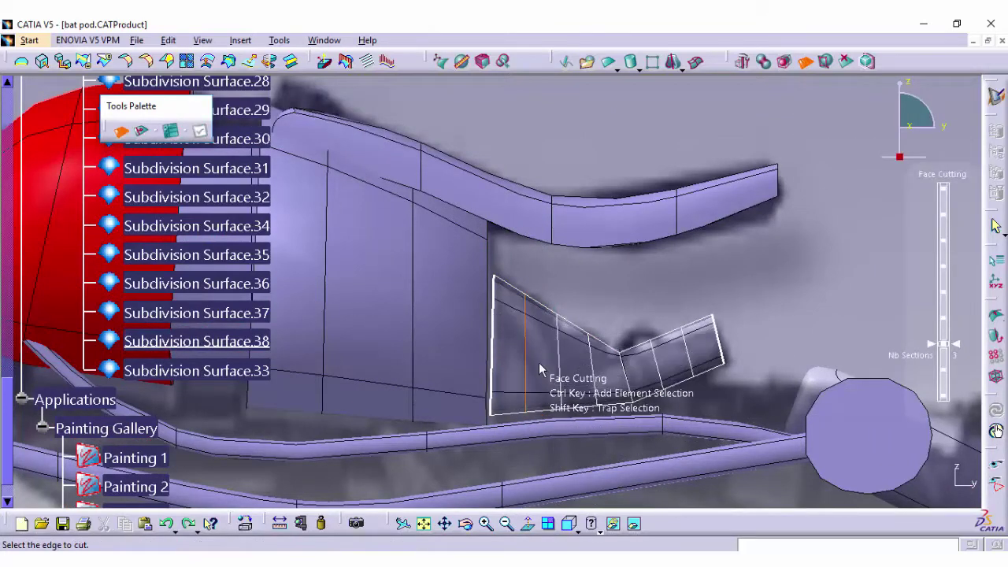
click(540, 370)
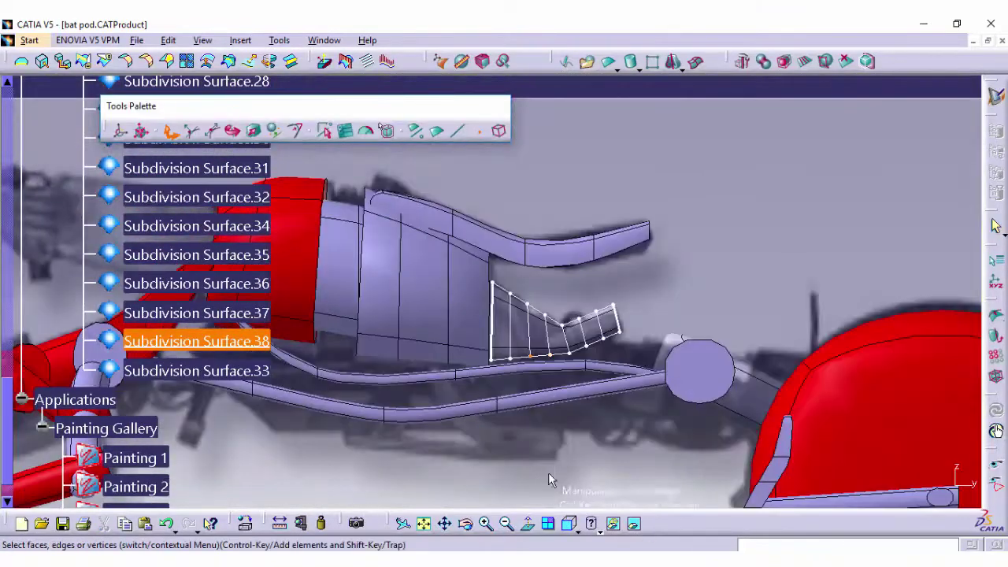
middle_drag(578, 468, 495, 307)
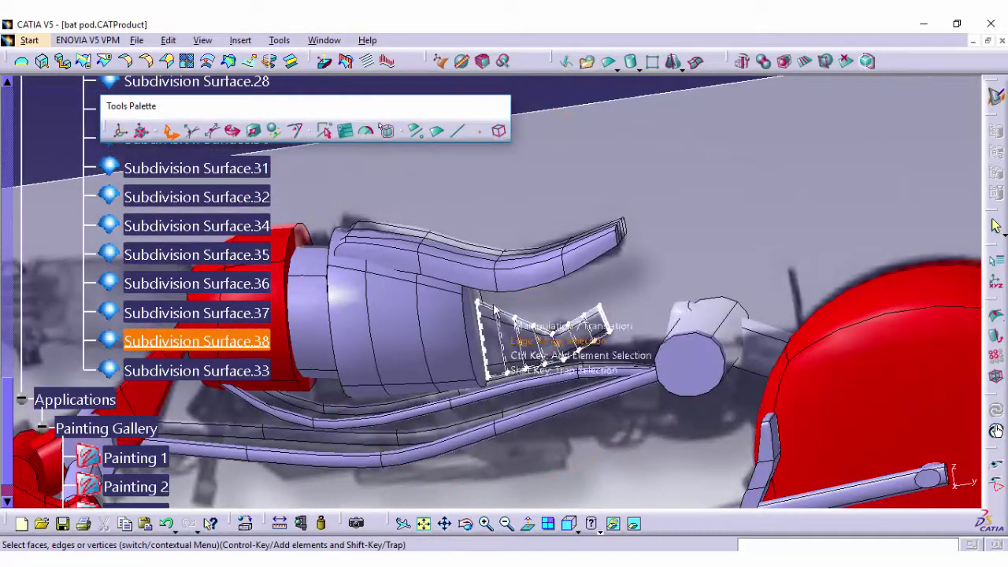
middle_drag(493, 394, 410, 382)
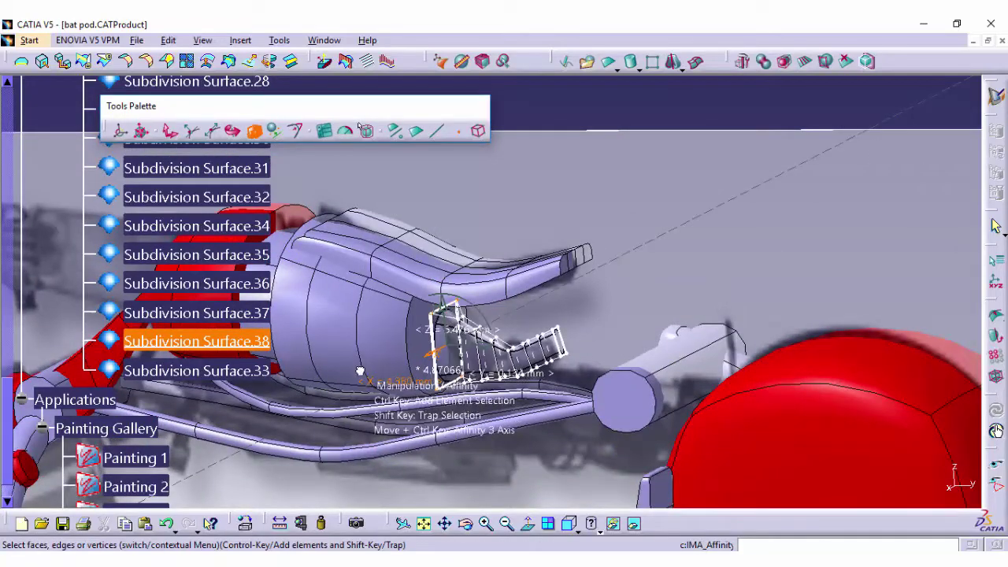
middle_drag(321, 378, 541, 368)
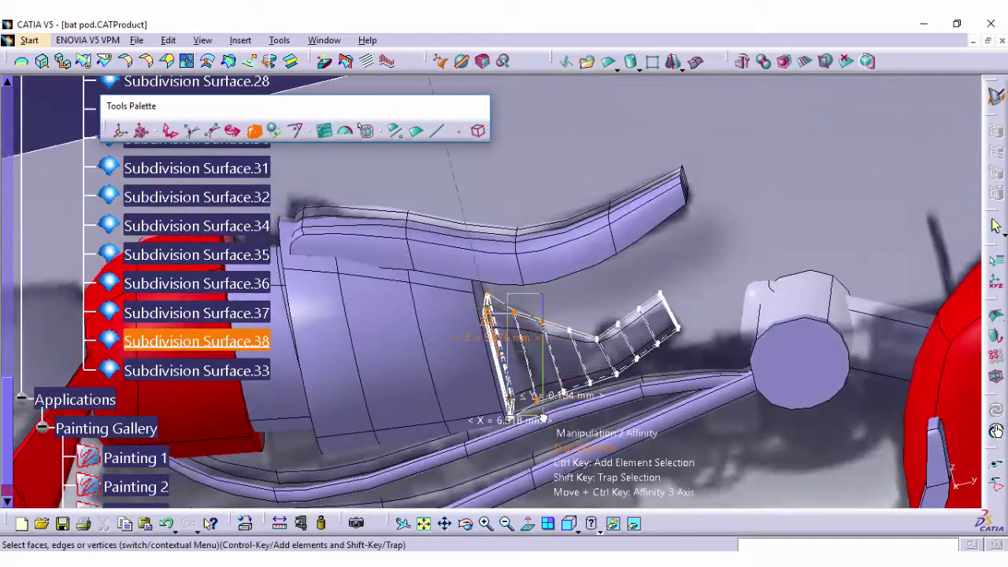
middle_drag(544, 418, 371, 344)
middle_drag(528, 371, 415, 351)
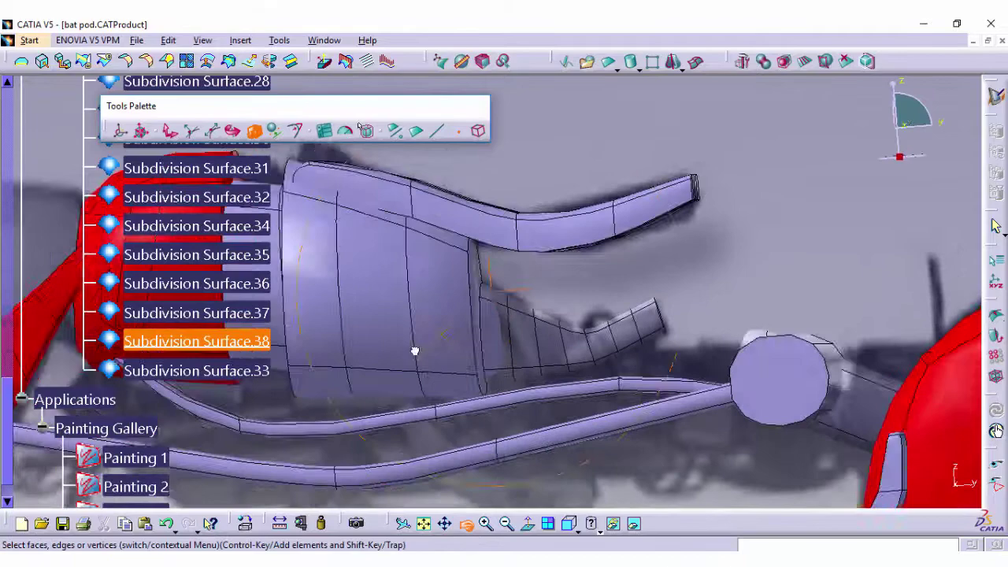
mouse_move(449, 398)
middle_down()
mouse_move(570, 396)
mouse_move(412, 457)
middle_up()
middle_drag(509, 405, 429, 384)
drag(429, 385, 567, 417)
middle_drag(552, 398, 544, 336)
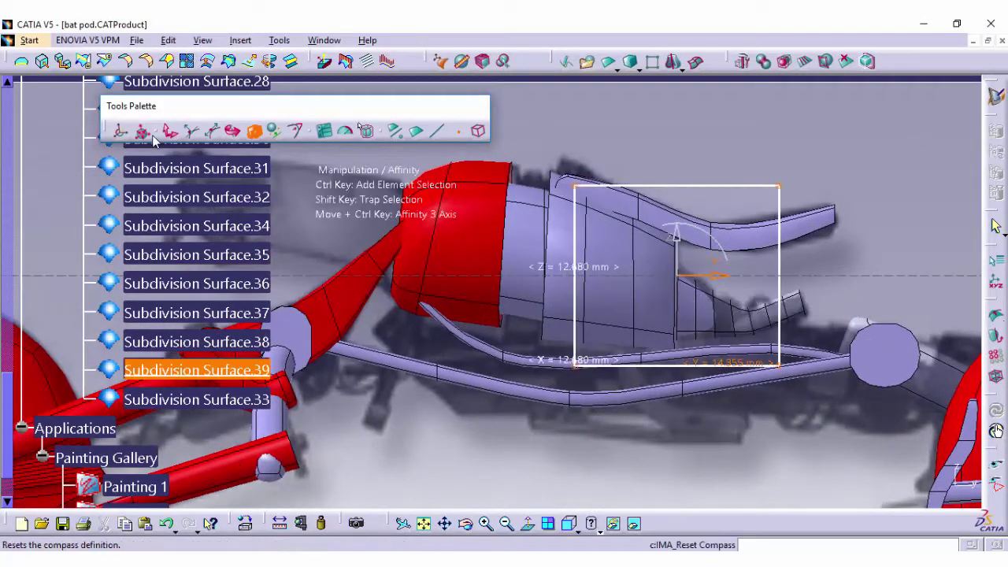
Move Subdivision Surface.39 down beside the cable tubes and lift one lower corner into place
drag(532, 289, 471, 370)
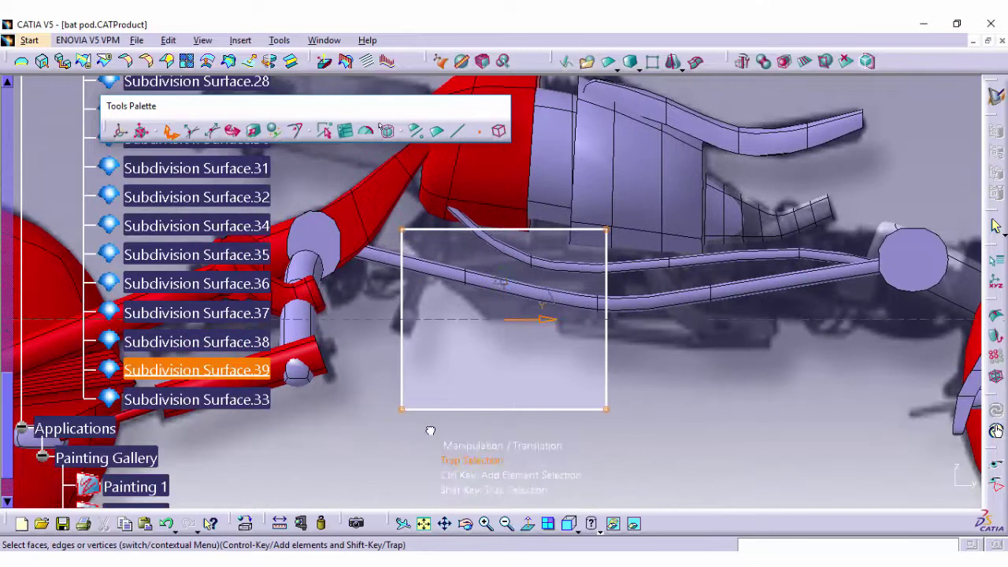
drag(427, 423, 521, 316)
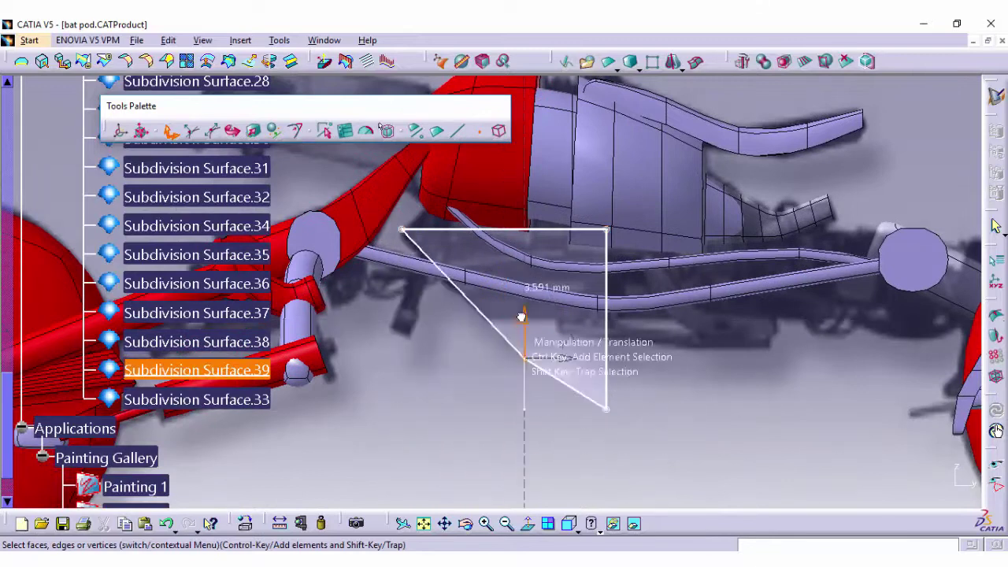
drag(611, 332, 606, 318)
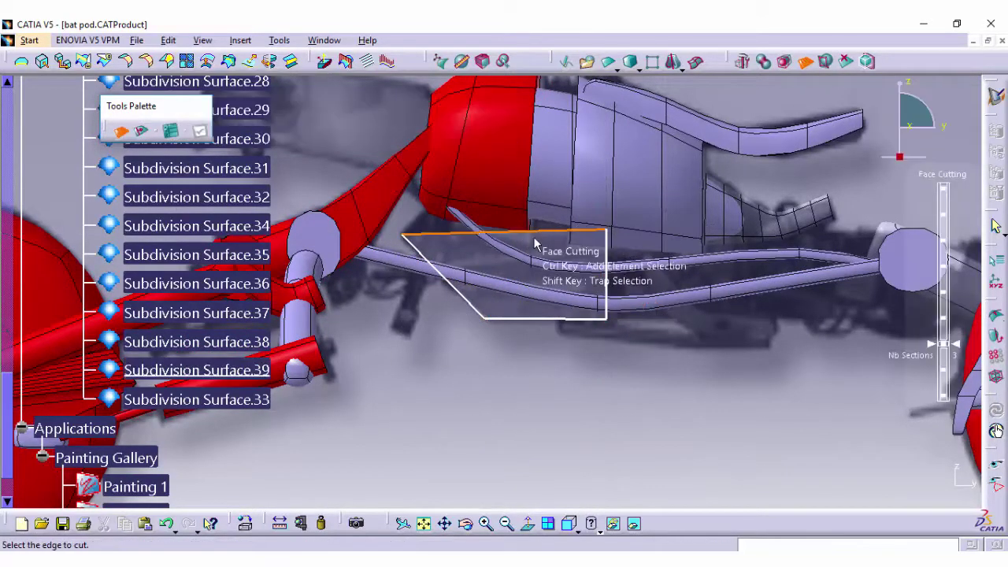
Open Subdivision Surface.39's box cage for editing and inspect it beside the lower frame tubes
click(483, 288)
double_click(493, 353)
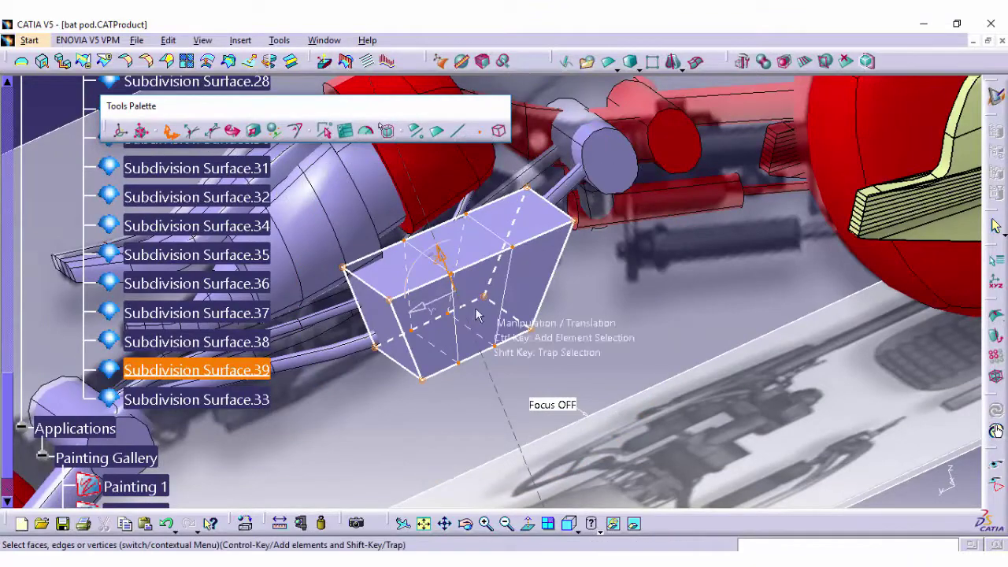
mouse_move(477, 315)
middle_down()
mouse_move(115, 303)
mouse_move(544, 473)
middle_up()
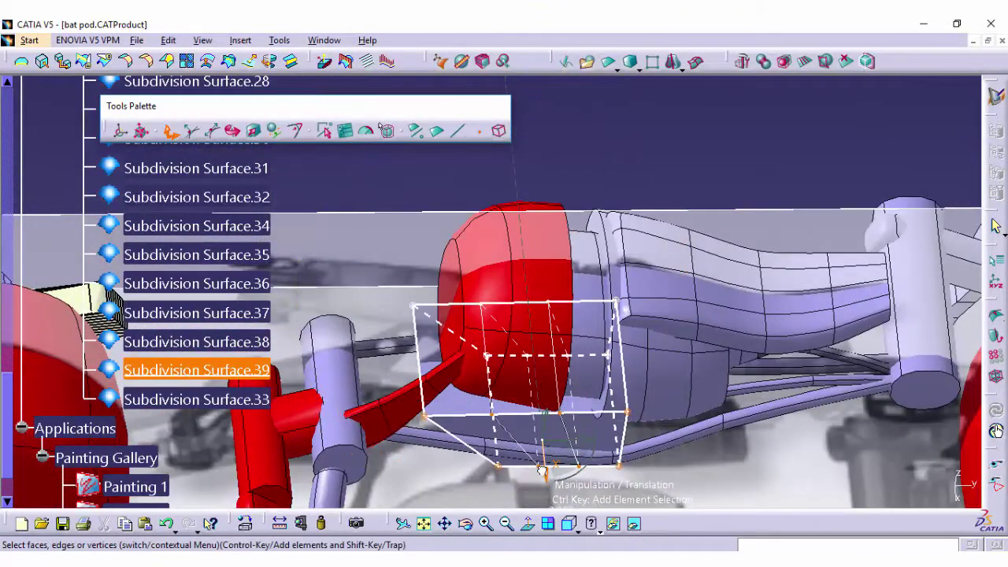
middle_drag(439, 501, 476, 297)
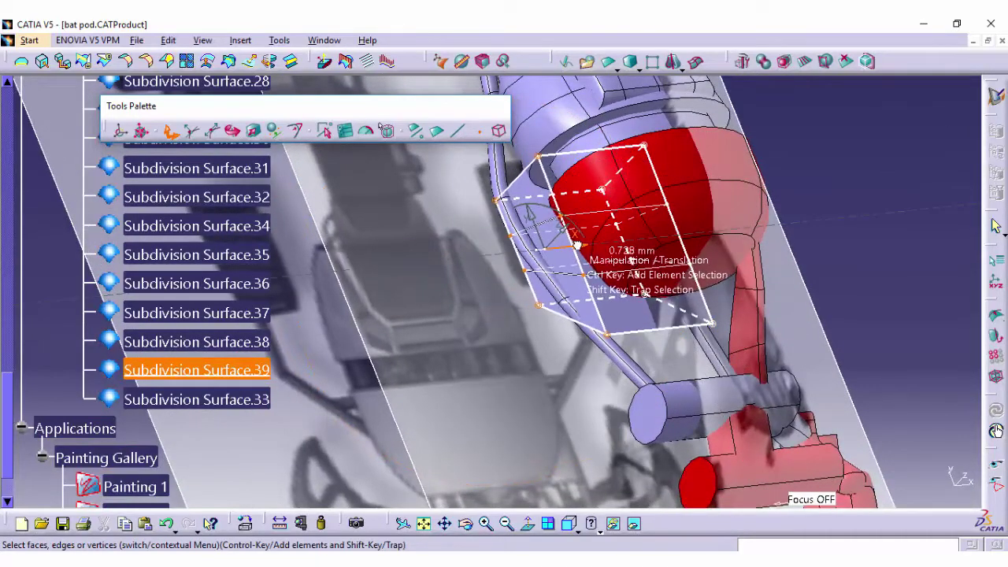
middle_drag(569, 460, 471, 321)
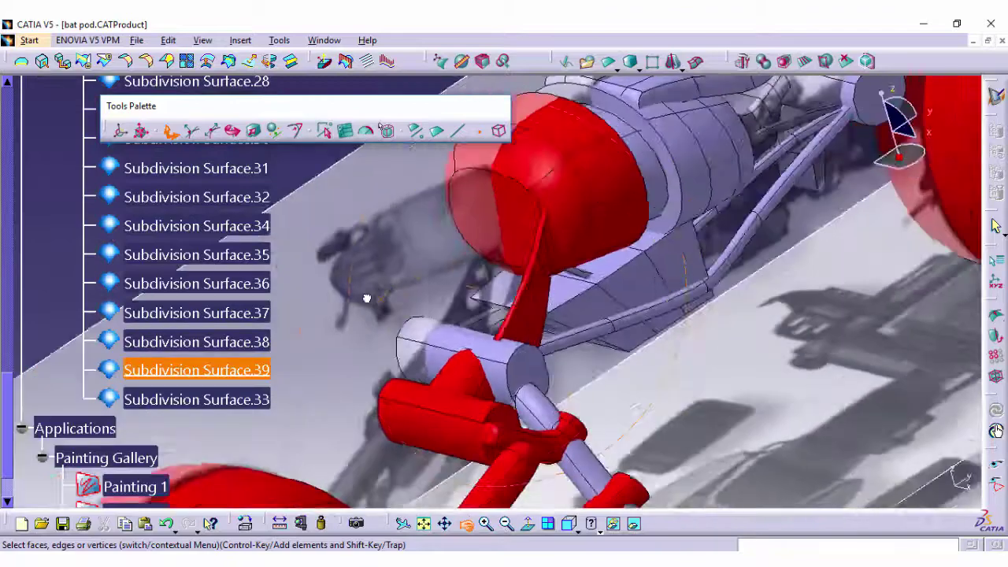
middle_drag(555, 264, 493, 356)
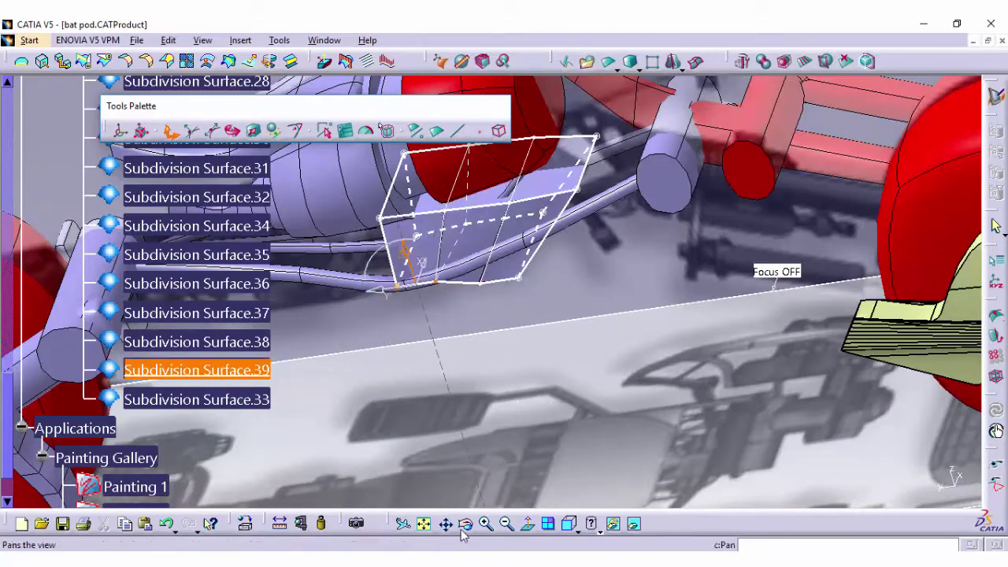
Raise one edge of the Subdivision Surface.39 cage about 2.2 mm, checking it from below and above
middle_drag(463, 536, 473, 151)
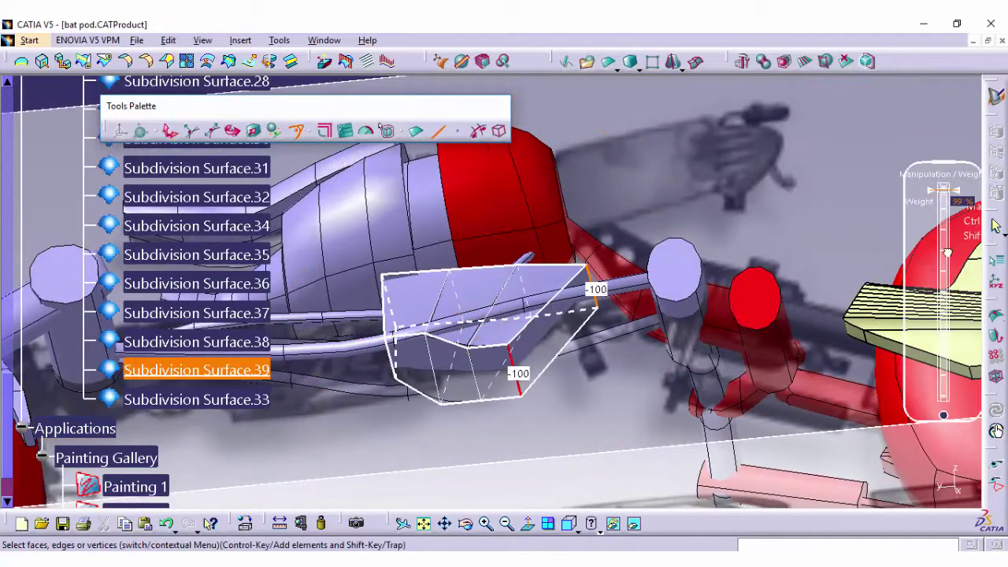
mouse_move(509, 434)
middle_down()
mouse_move(551, 462)
mouse_move(535, 223)
middle_up()
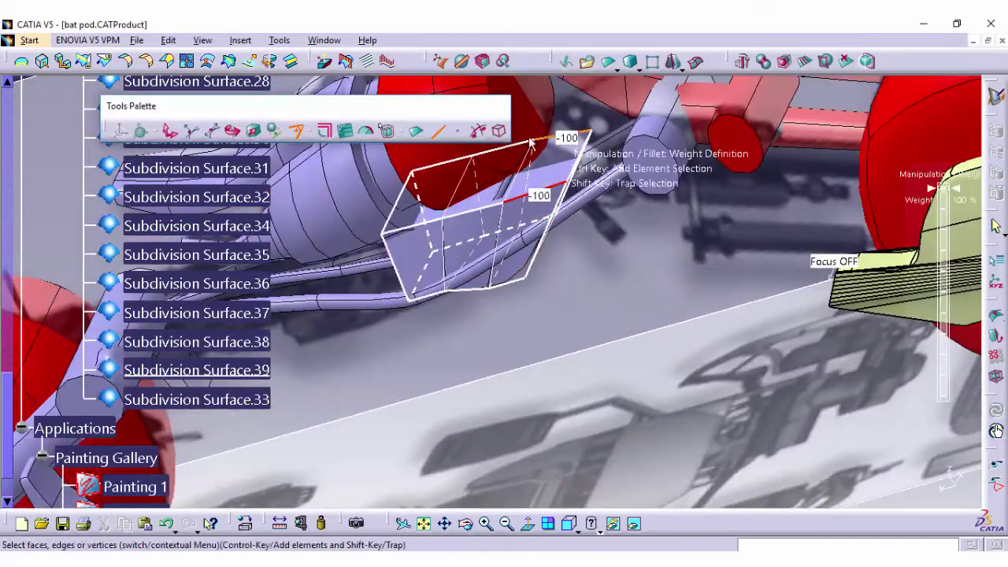
drag(510, 158, 517, 110)
mouse_move(535, 116)
middle_down()
mouse_move(526, 256)
mouse_move(510, 211)
middle_up()
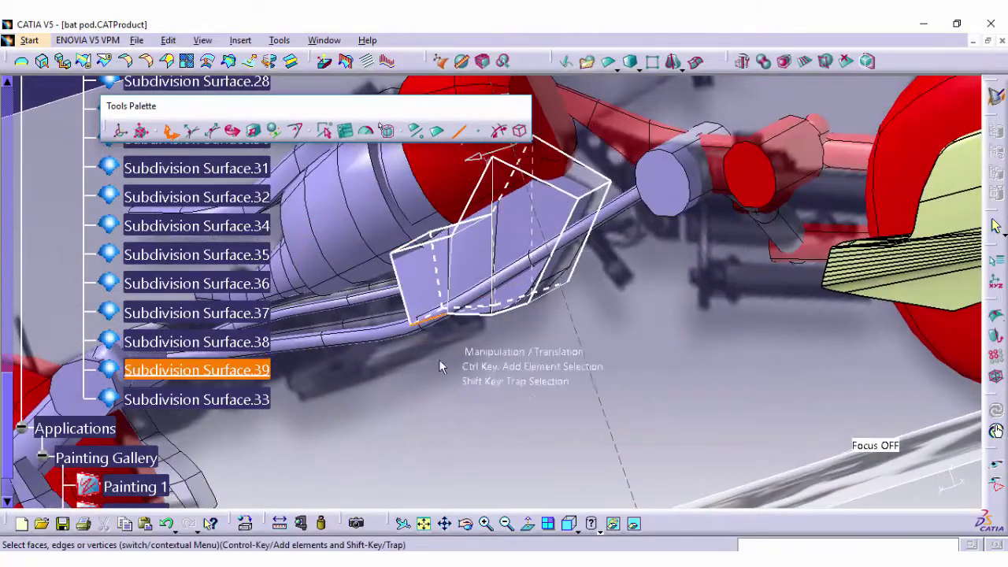
middle_drag(439, 360, 607, 276)
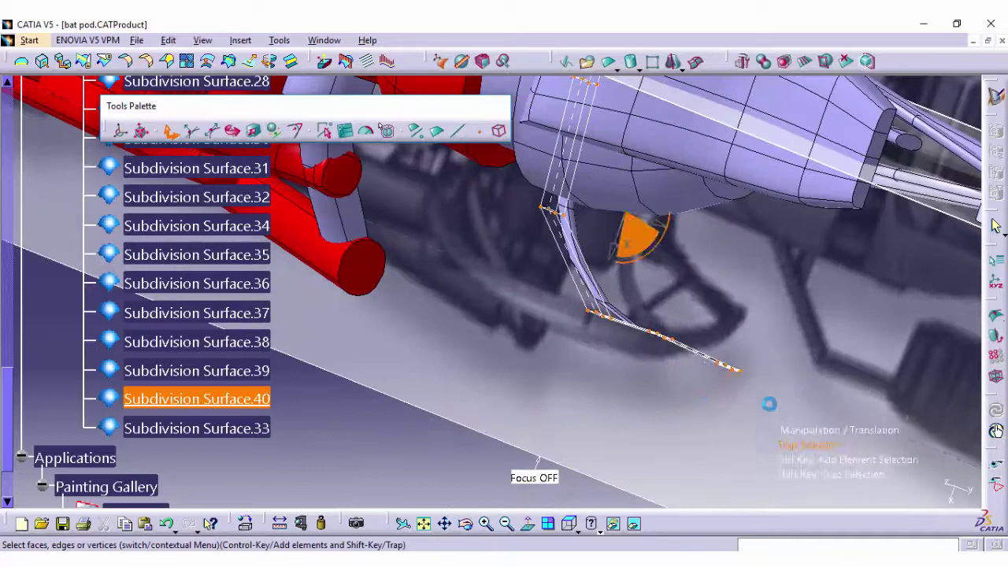
Drag Subdivision Surface.40's lower cage vertices to bend the tube down and stretch its end outward
drag(704, 405, 663, 505)
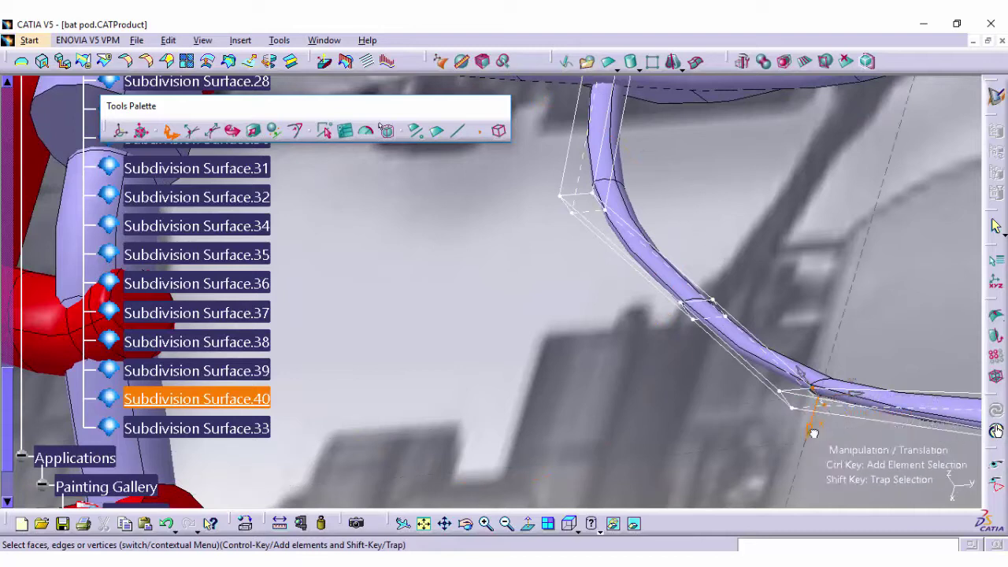
mouse_move(814, 433)
mouse_down()
mouse_move(722, 258)
mouse_move(741, 253)
mouse_up()
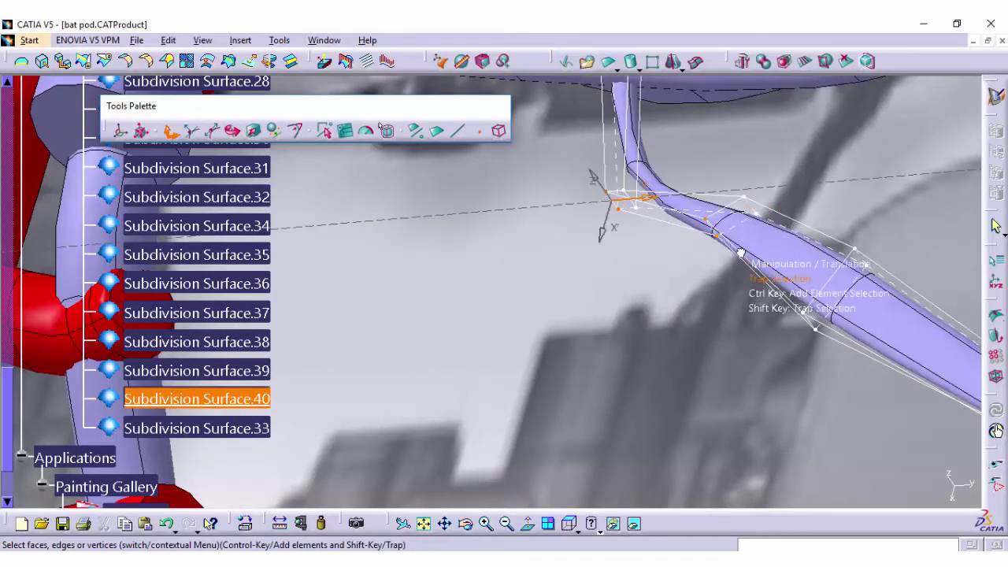
drag(741, 254, 814, 342)
mouse_move(814, 341)
middle_down()
mouse_move(632, 355)
mouse_move(812, 416)
middle_up()
mouse_move(812, 415)
mouse_down()
mouse_move(720, 359)
mouse_move(831, 231)
mouse_move(851, 238)
mouse_up()
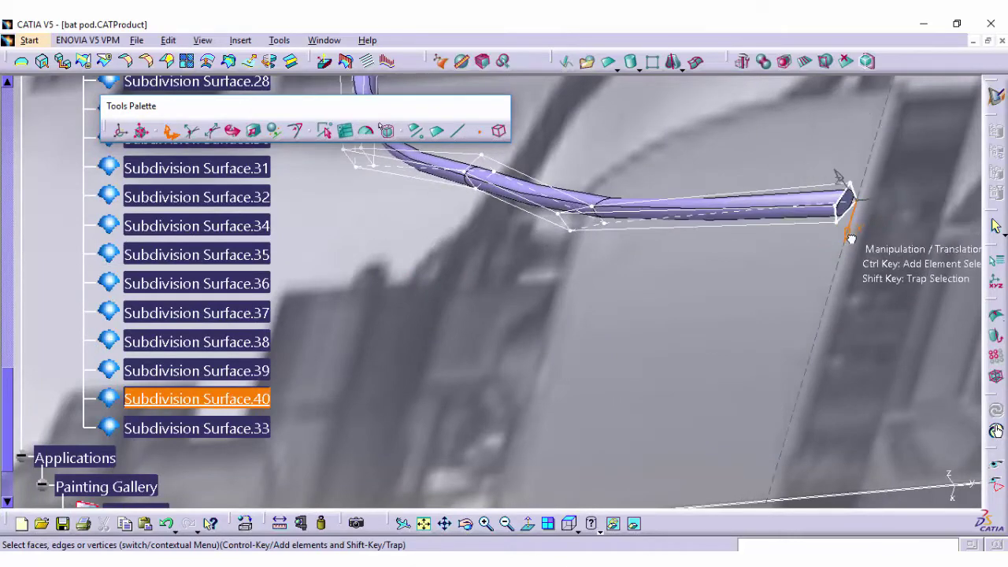
In a standard view, push the bend vertices right and down so the tube runs horizontally
click(569, 523)
click(586, 441)
click(587, 472)
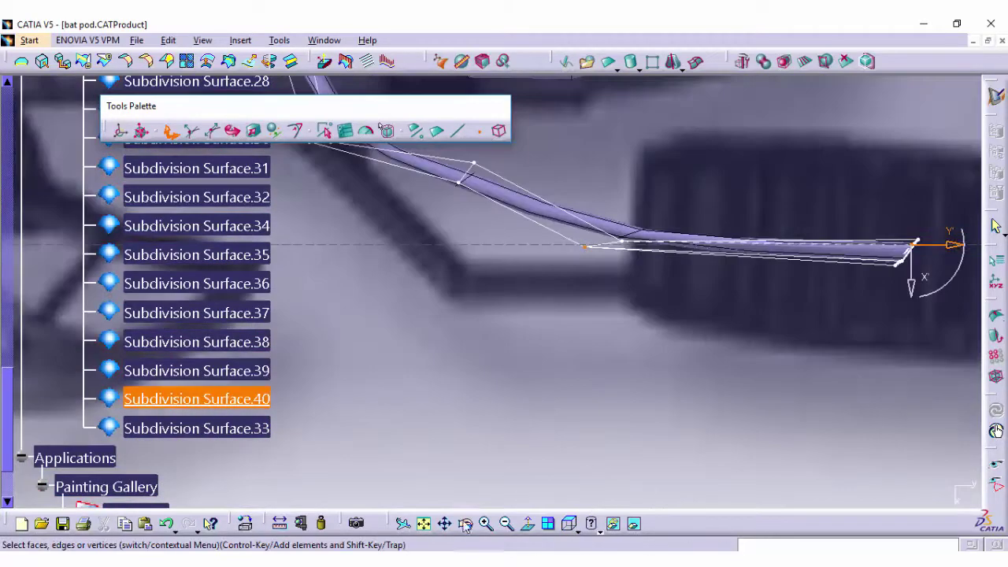
mouse_move(430, 328)
mouse_down()
mouse_move(540, 385)
mouse_move(510, 391)
mouse_up()
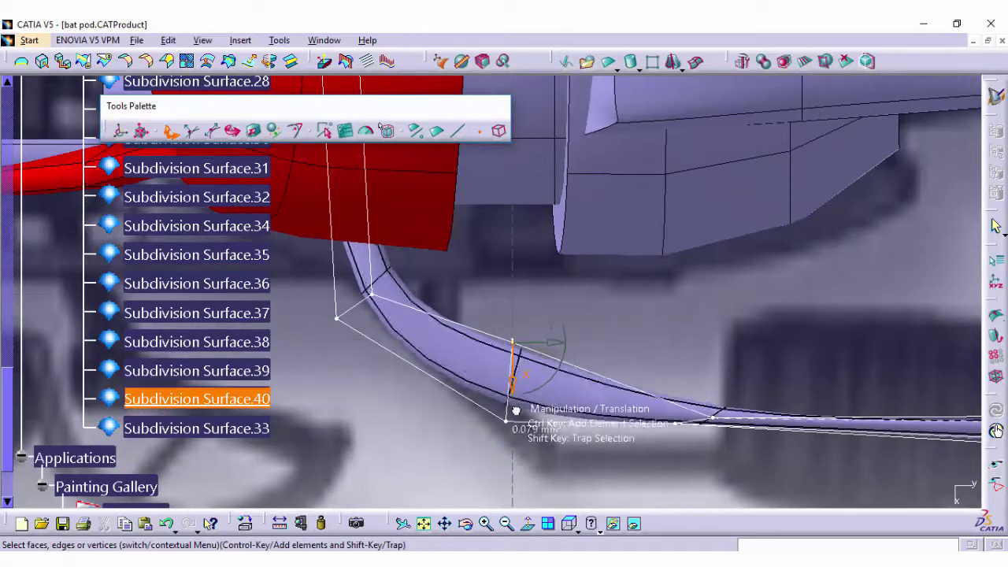
middle_drag(468, 449, 556, 423)
drag(556, 423, 805, 391)
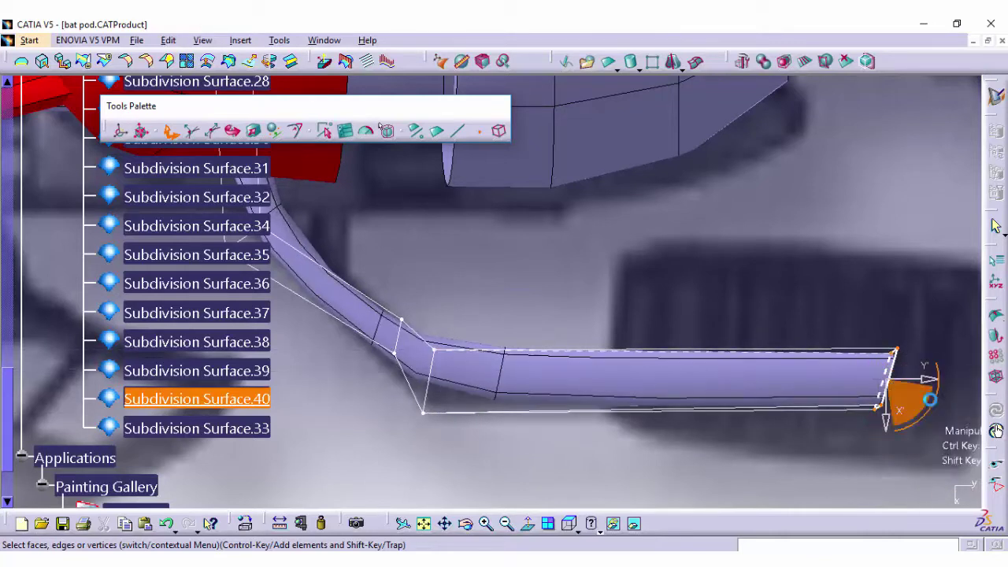
Shorten the tube's straight end and fine-tune its end and bend vertices by about 0.4 mm
drag(905, 393, 634, 402)
drag(423, 409, 423, 406)
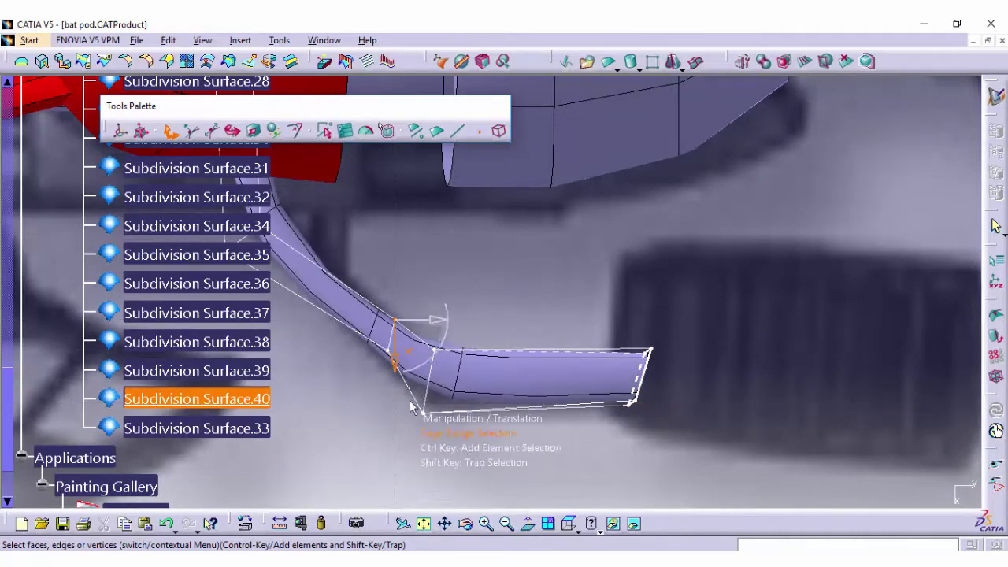
drag(653, 350, 652, 367)
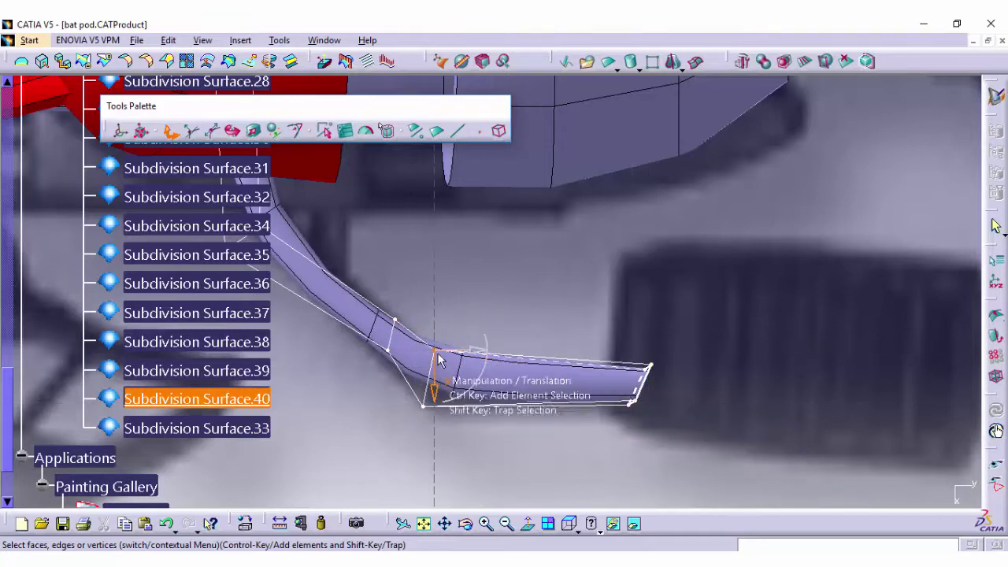
drag(512, 352, 542, 406)
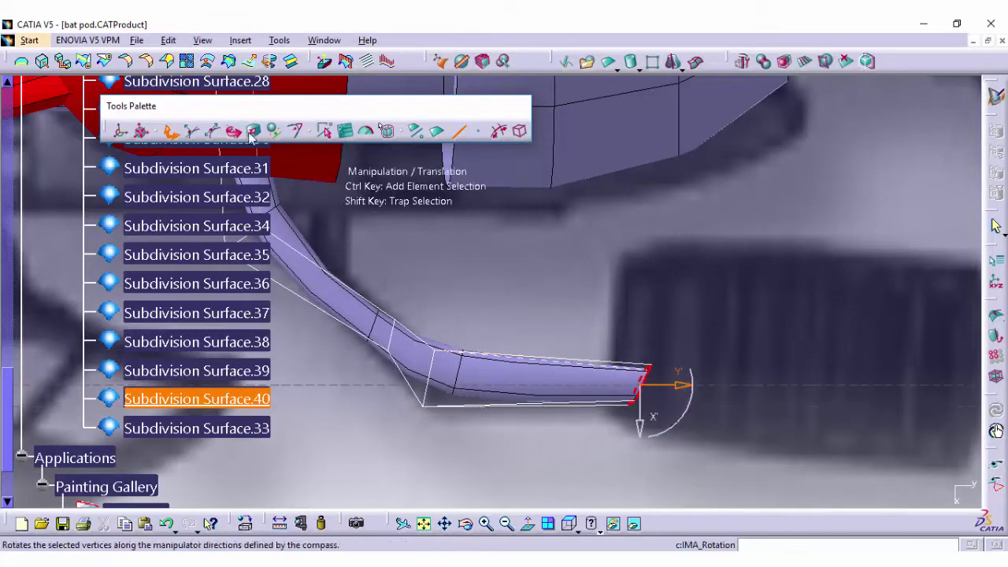
drag(643, 375, 636, 383)
drag(418, 400, 423, 394)
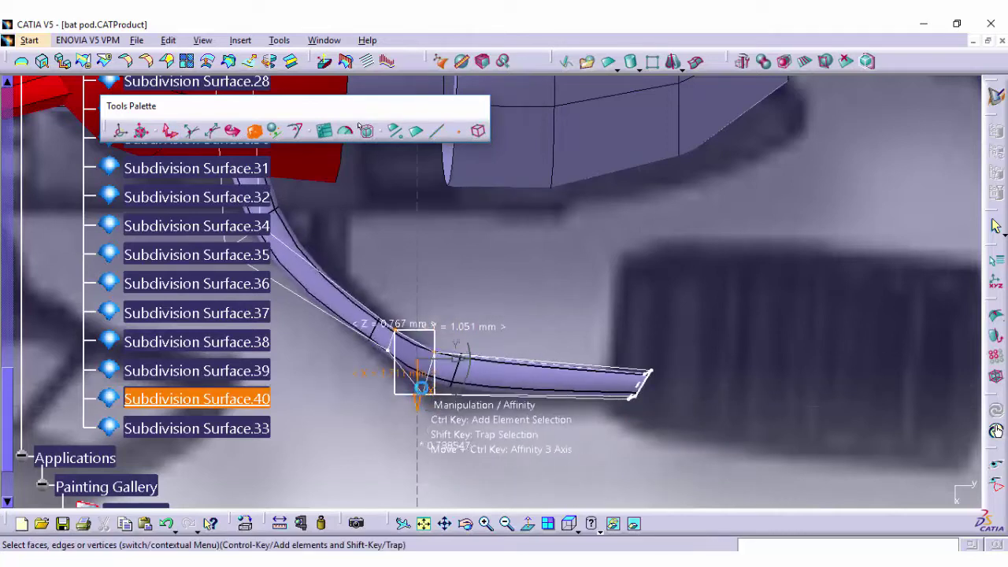
drag(650, 398, 636, 386)
drag(424, 405, 437, 394)
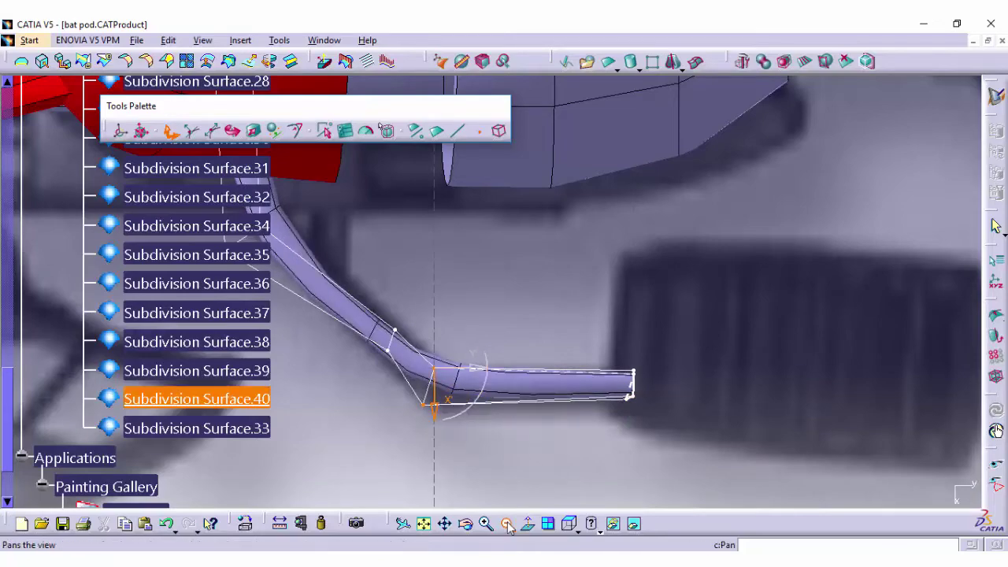
middle_drag(437, 394, 418, 349)
Check the tube in left and isometric views, then add a new box, Subdivision Surface.41
click(569, 524)
click(593, 420)
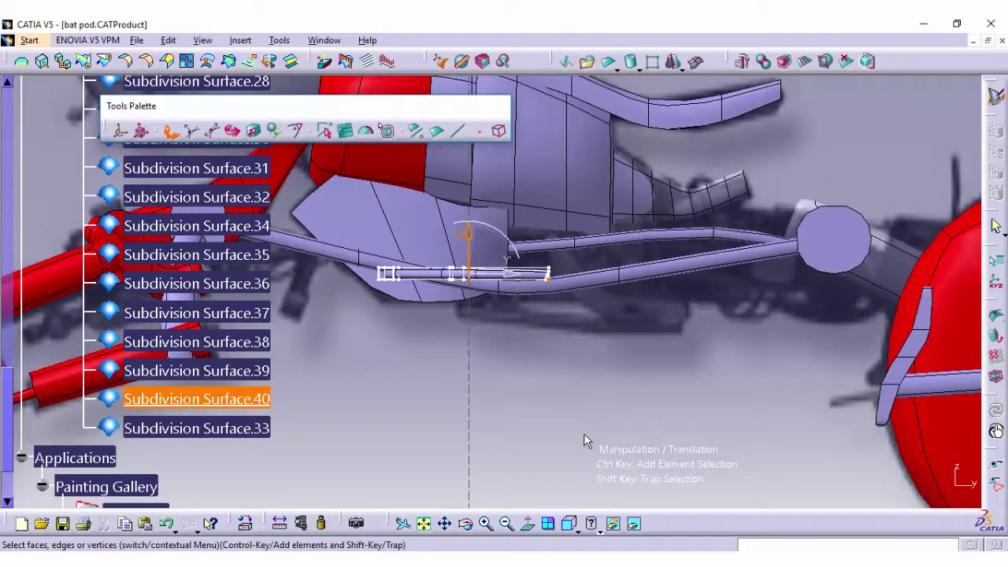
mouse_move(583, 433)
middle_down()
mouse_move(463, 357)
mouse_move(470, 455)
middle_up()
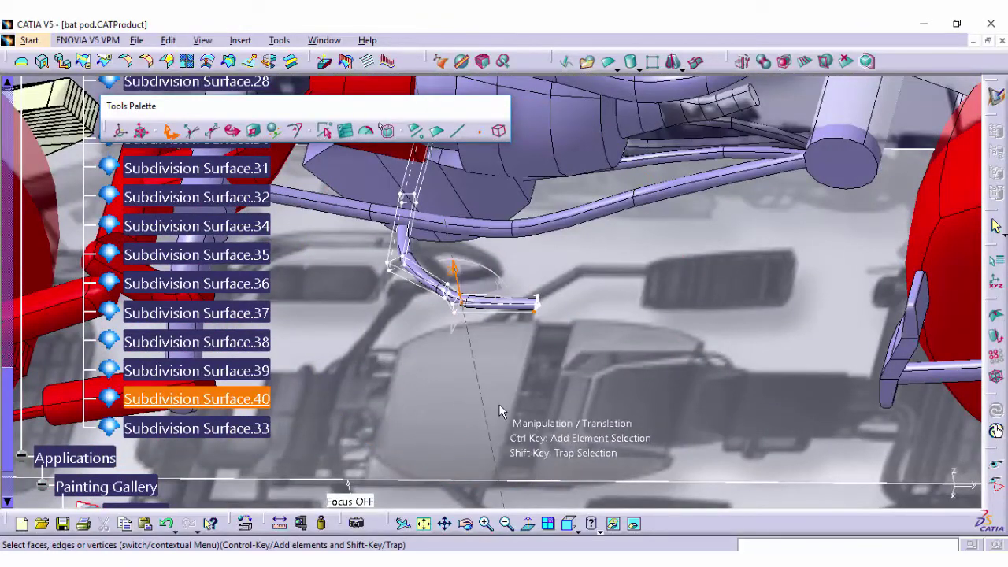
click(570, 524)
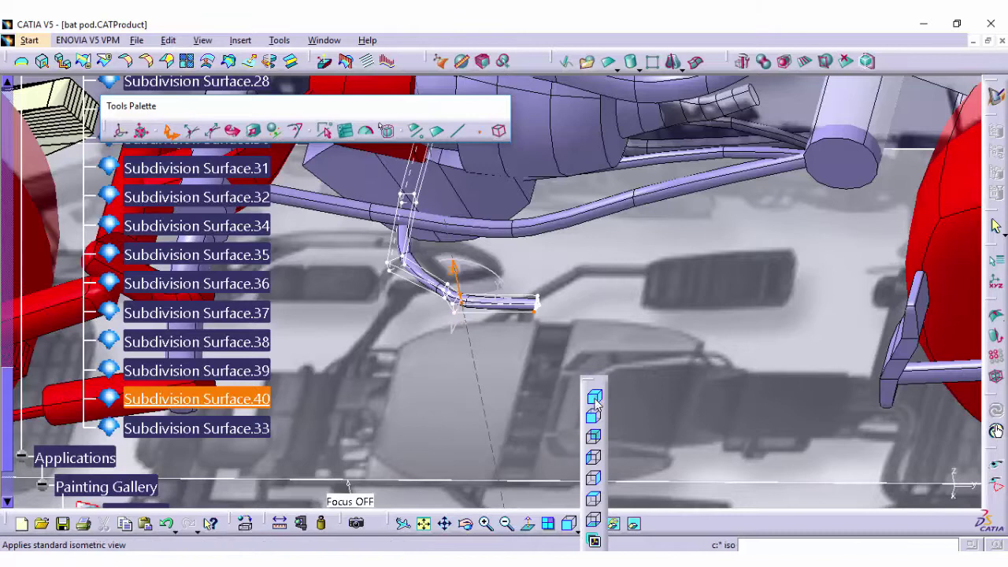
click(592, 473)
click(652, 61)
Flatten Subdivision Surface.41 into a thin slab and lower it slightly under the frame tube
drag(630, 288, 664, 297)
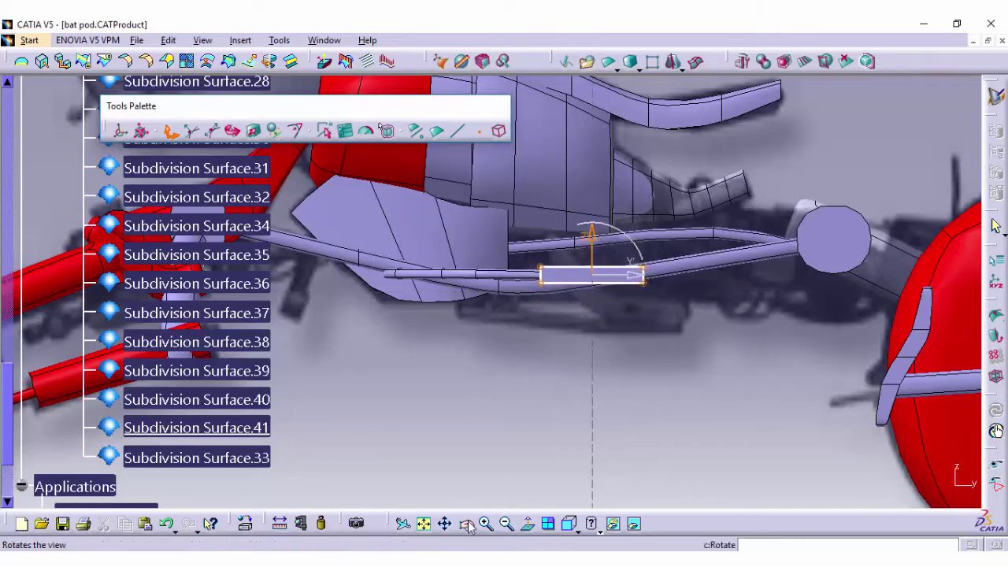
drag(467, 526, 484, 315)
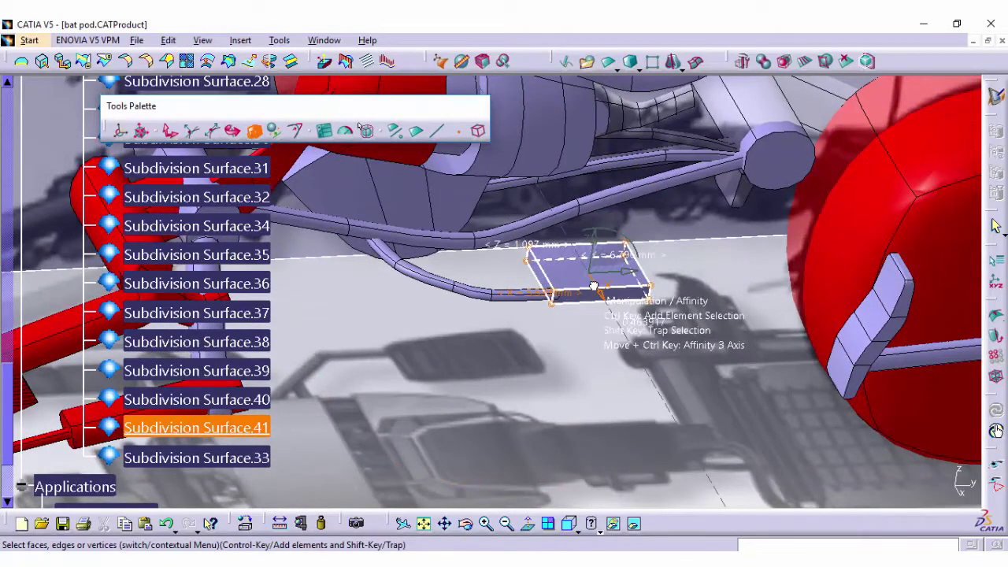
middle_drag(593, 285, 565, 345)
drag(565, 345, 557, 363)
mouse_move(597, 361)
middle_down()
mouse_move(556, 284)
mouse_move(467, 287)
middle_up()
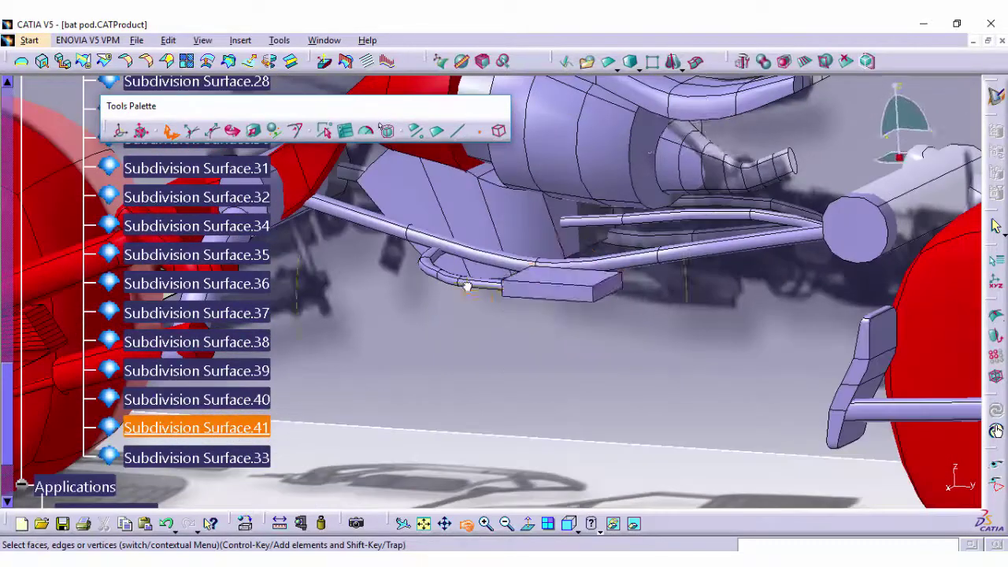
Cut the slab into sections and pull its middle bottom vertex down into a V
click(540, 285)
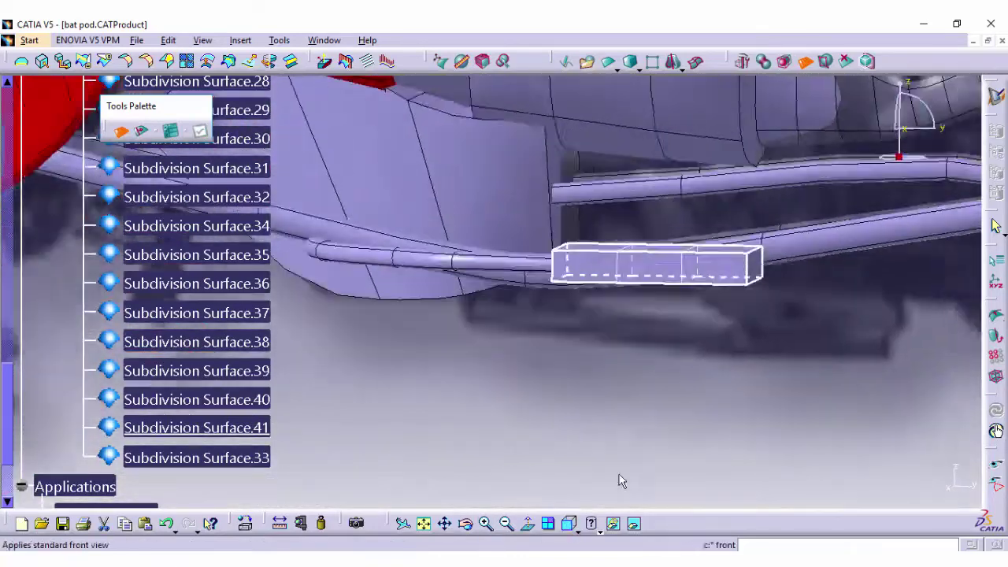
click(709, 260)
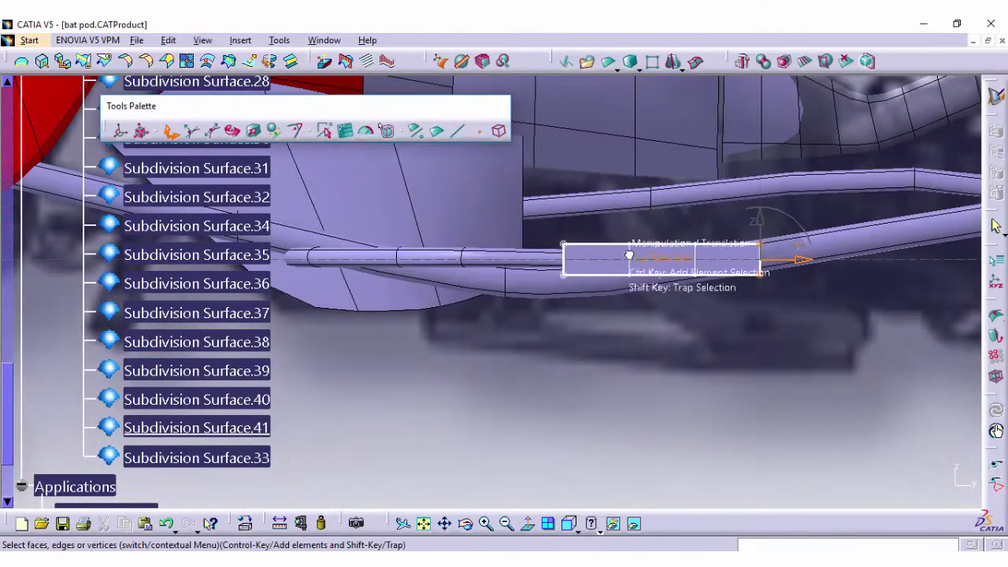
drag(630, 275, 630, 285)
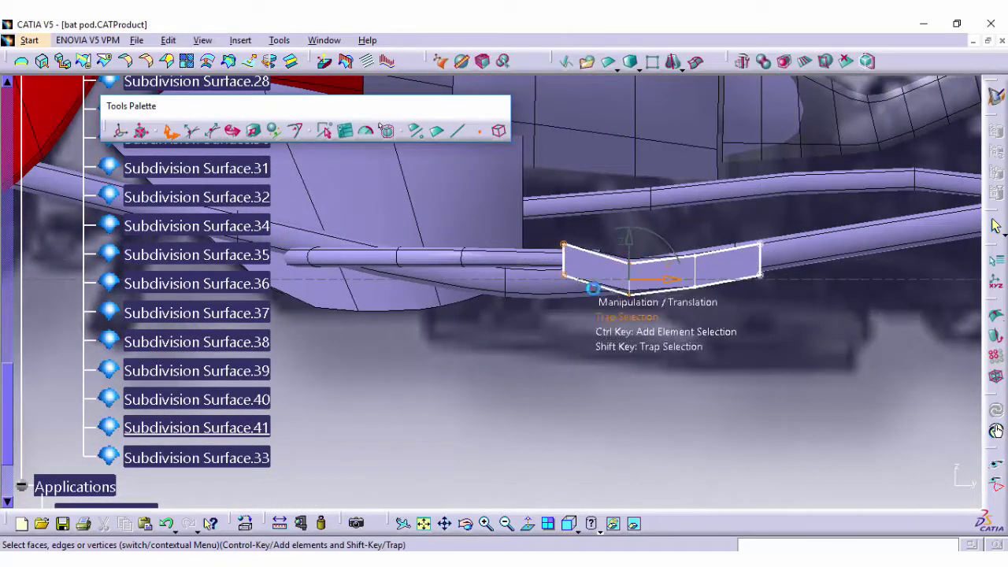
mouse_move(506, 430)
middle_down()
mouse_move(498, 403)
mouse_move(725, 213)
middle_up()
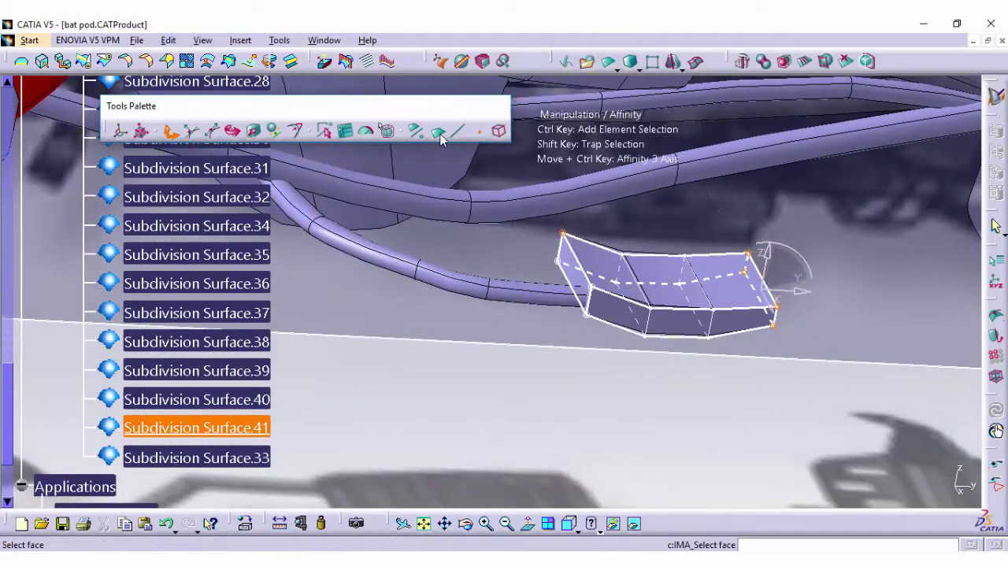
Pick a slab edge for weight adjustment, then zoom out to an overhead view of the bike
click(439, 133)
click(959, 214)
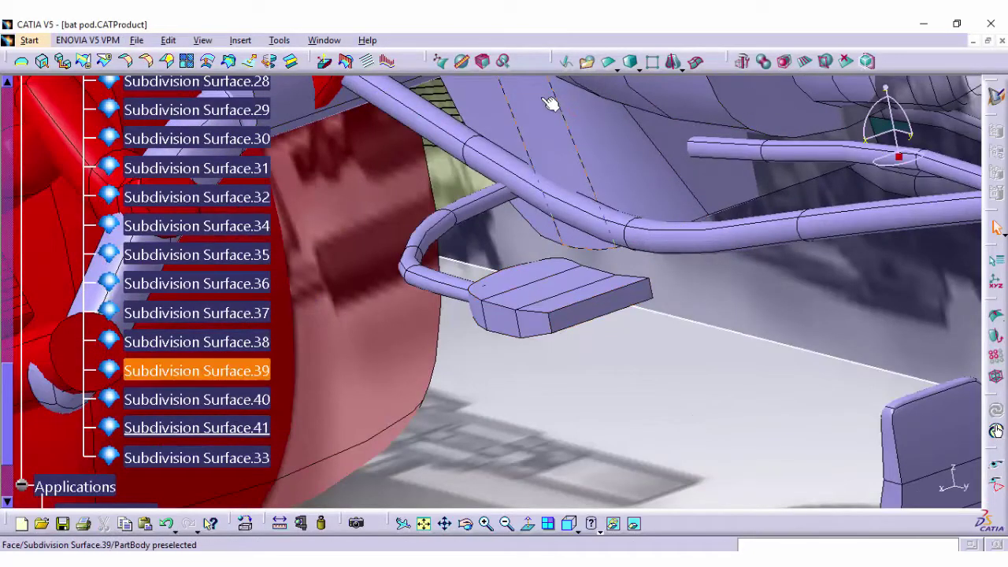
double_click(595, 313)
click(610, 309)
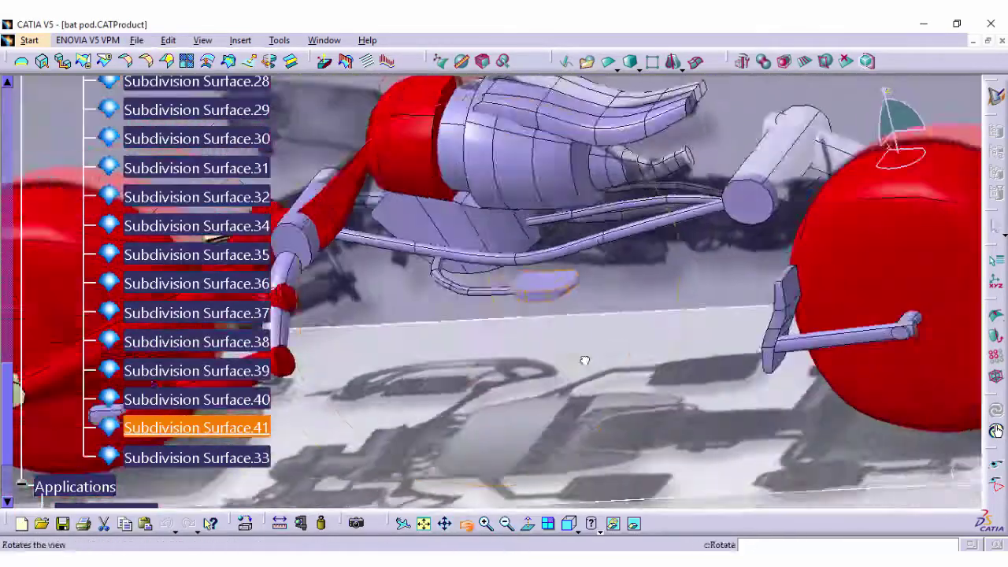
middle_drag(584, 361, 441, 315)
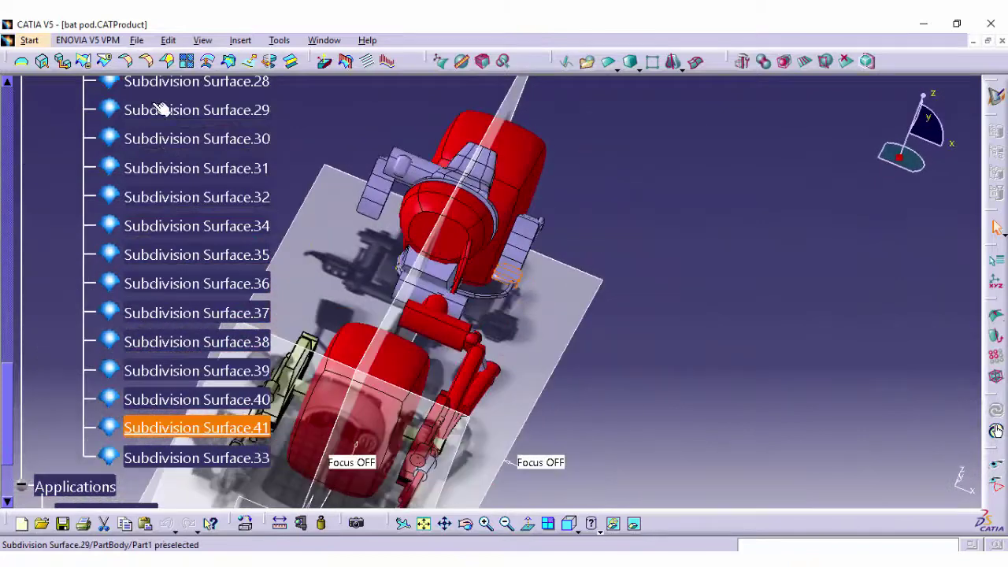
Mirror Subdivision Surface.41 and Subdivision Surface.40 with Symmetry in Generative Shape Design
click(29, 40)
click(345, 61)
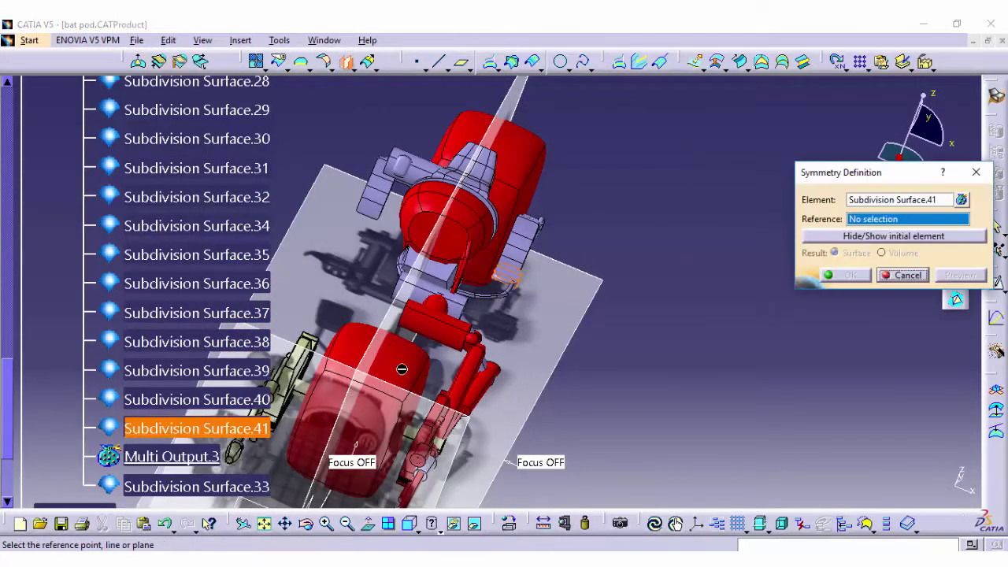
click(843, 275)
click(345, 61)
click(841, 273)
Inspect the mirrored parts from a side perspective and save the bat pod product
mouse_move(630, 354)
middle_down()
mouse_move(556, 392)
mouse_move(477, 387)
mouse_move(522, 404)
mouse_move(607, 383)
mouse_move(464, 281)
mouse_move(479, 317)
middle_up()
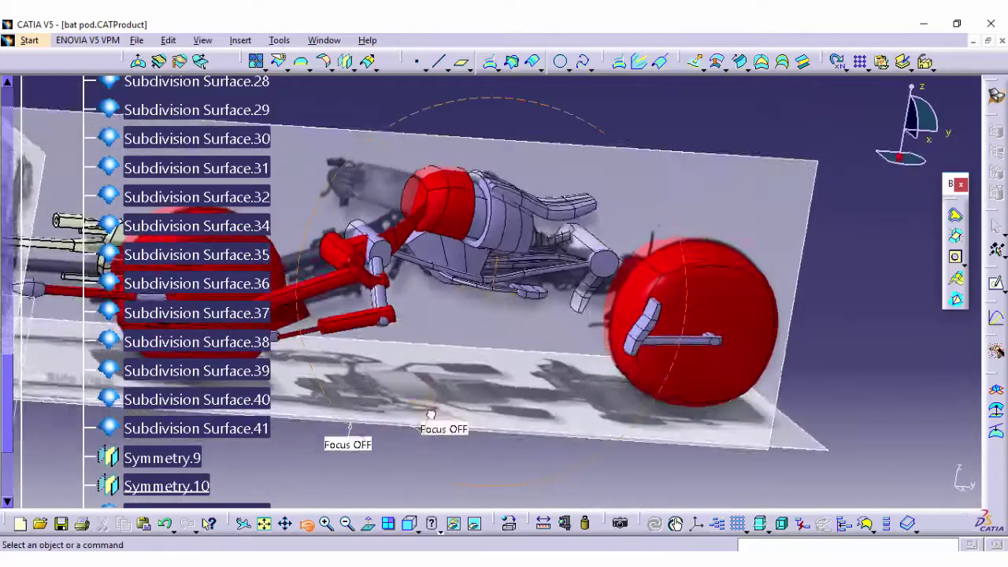
mouse_move(427, 411)
middle_down()
mouse_move(386, 414)
mouse_move(534, 441)
mouse_move(441, 330)
middle_up()
click(136, 39)
click(157, 134)
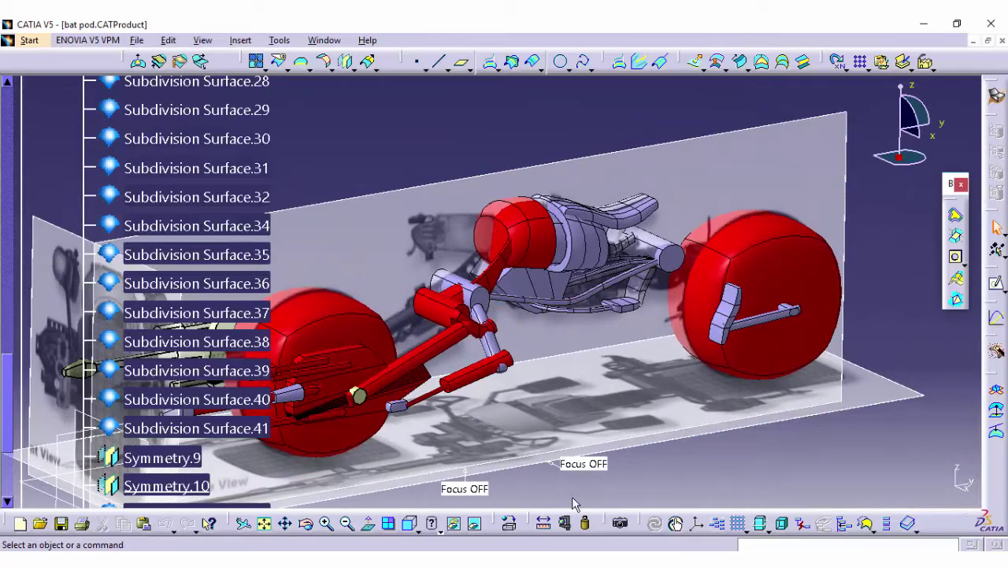
Switch to Imagine & Shape and insert a new subdivision box, viewed from the front
click(29, 39)
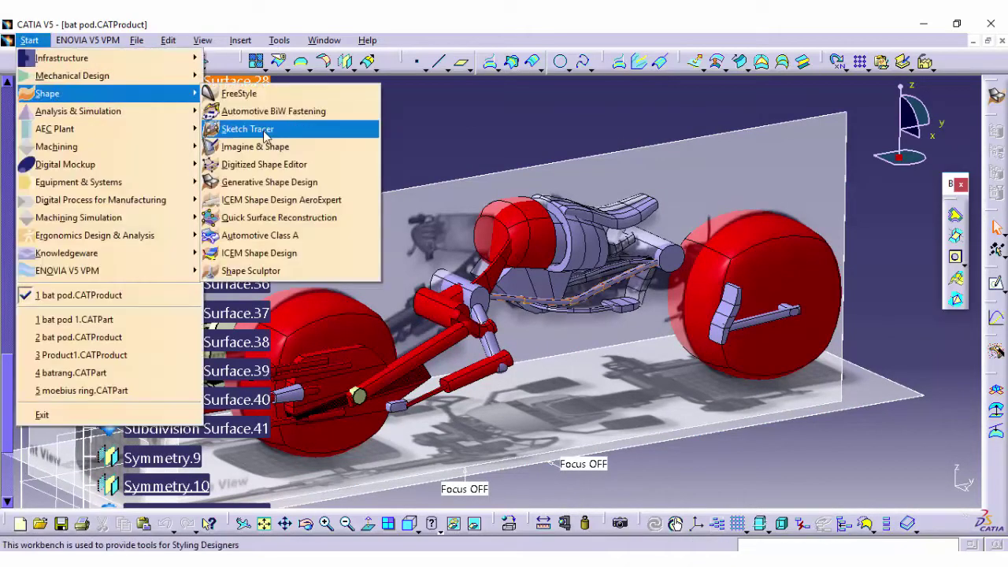
click(286, 150)
click(595, 510)
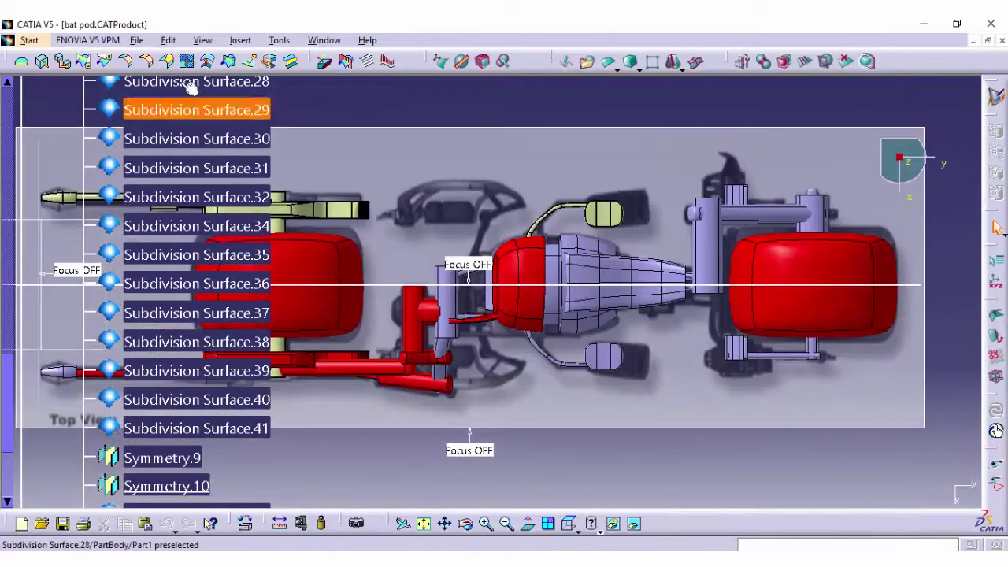
click(651, 130)
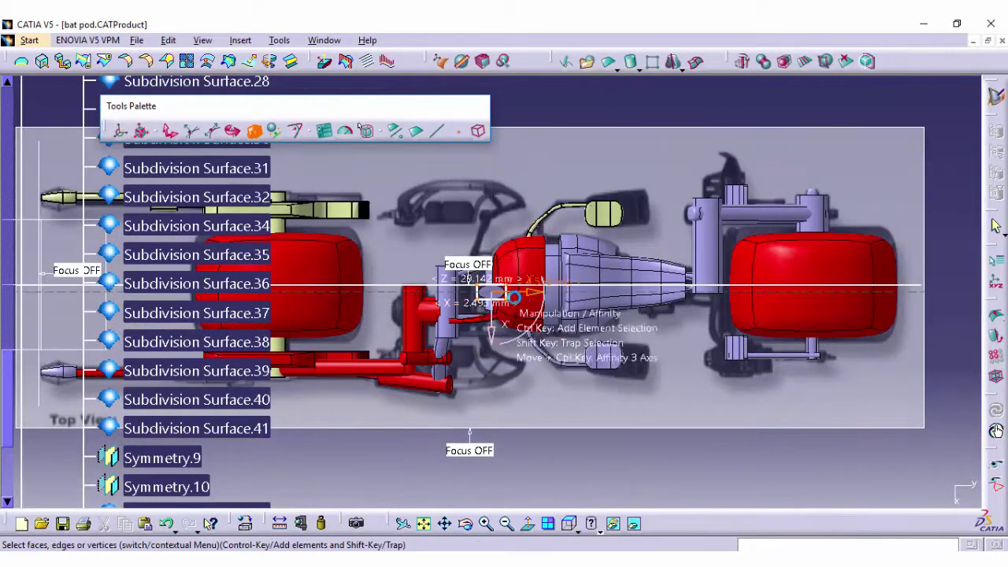
middle_drag(489, 323, 491, 292)
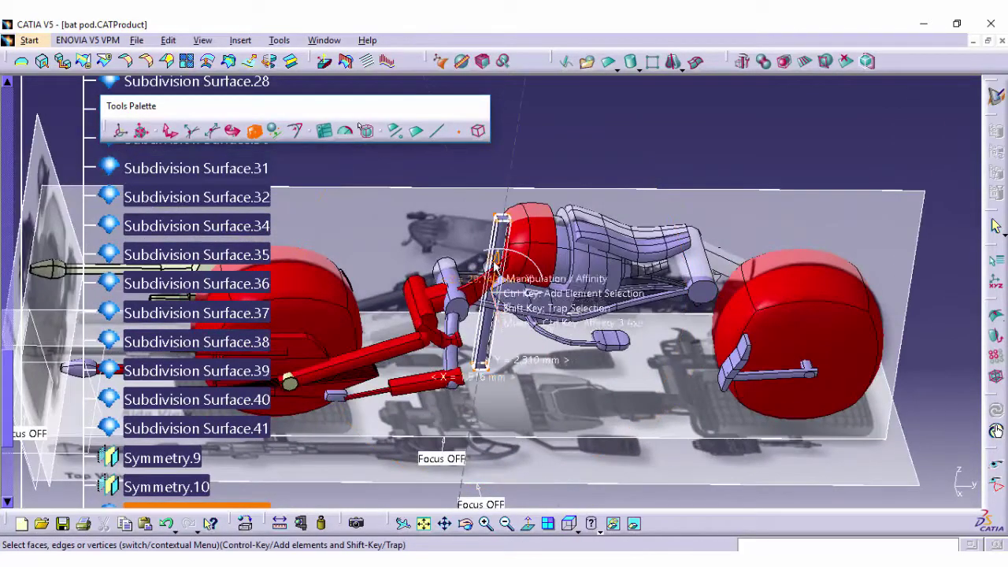
click(568, 523)
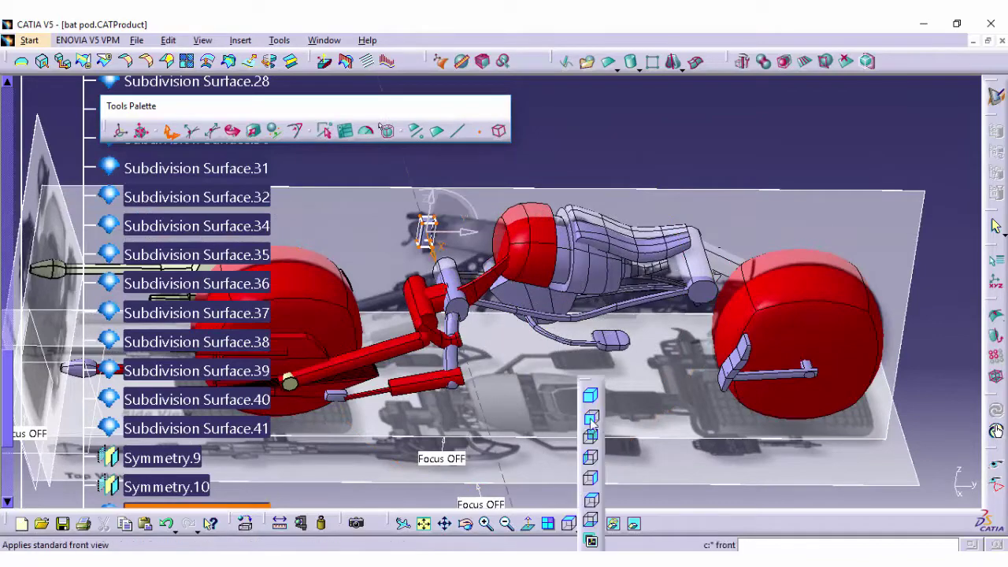
click(588, 419)
click(483, 524)
click(483, 524)
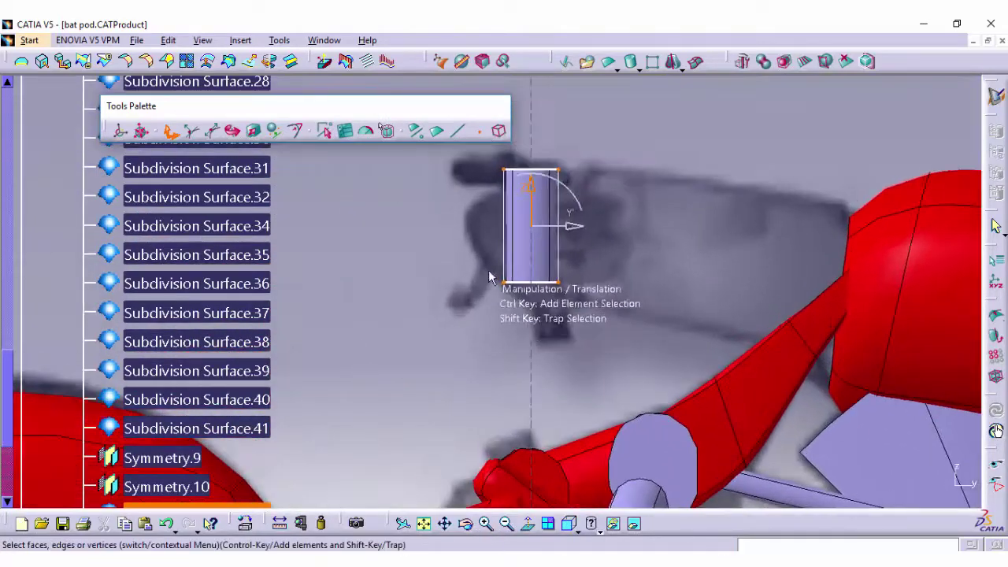
Stretch the box downward, add an edge loop, and narrow its bottom and top edges
drag(593, 280, 580, 340)
mouse_move(559, 170)
mouse_down()
mouse_move(542, 183)
mouse_move(513, 172)
mouse_up()
key(f)
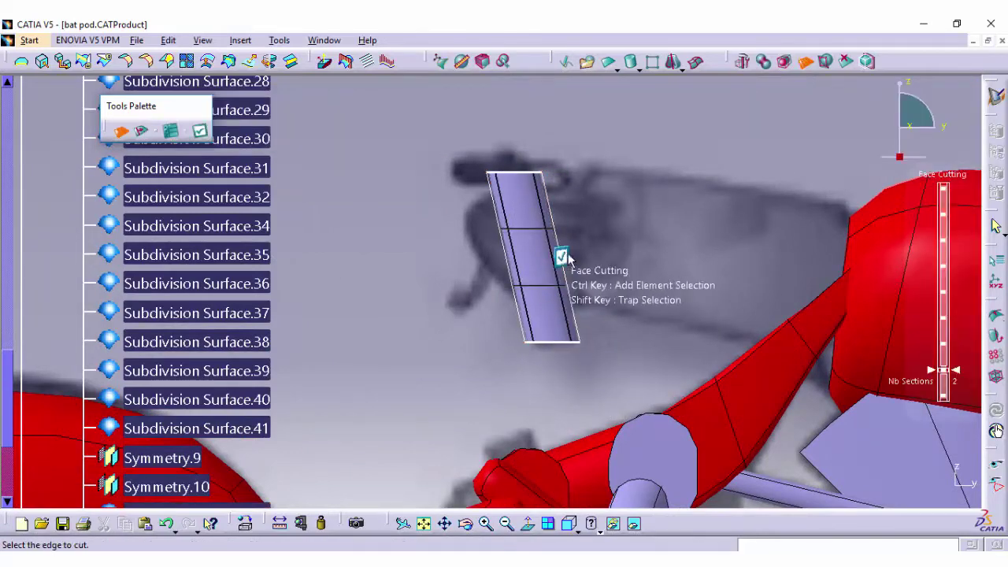
click(497, 223)
mouse_move(497, 223)
mouse_down()
mouse_move(557, 260)
mouse_move(532, 203)
mouse_up()
drag(581, 345, 563, 390)
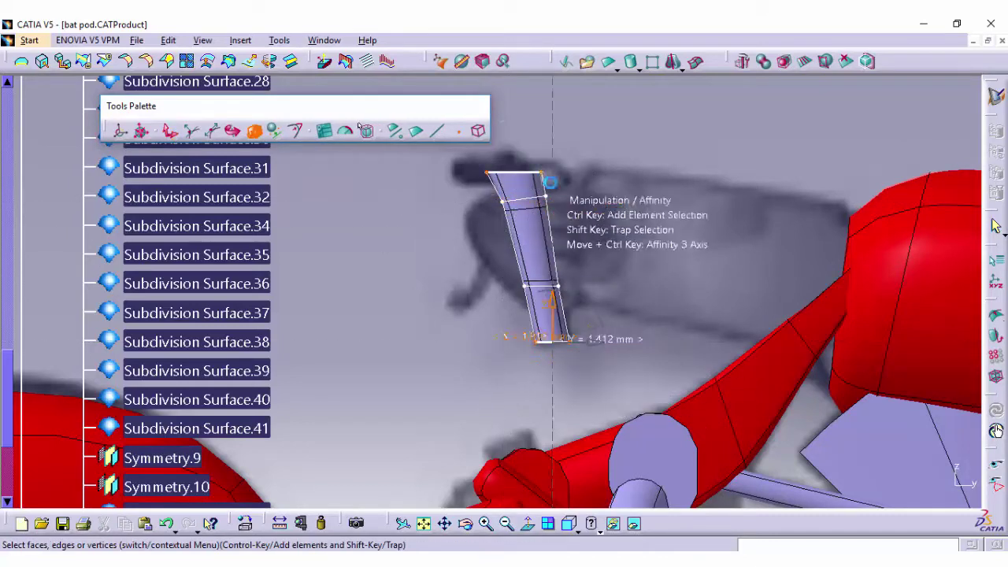
click(181, 136)
drag(516, 173, 529, 184)
From the back view, shift the strut right, widen its top edge and pull it upward
click(568, 524)
click(593, 453)
drag(496, 252, 756, 252)
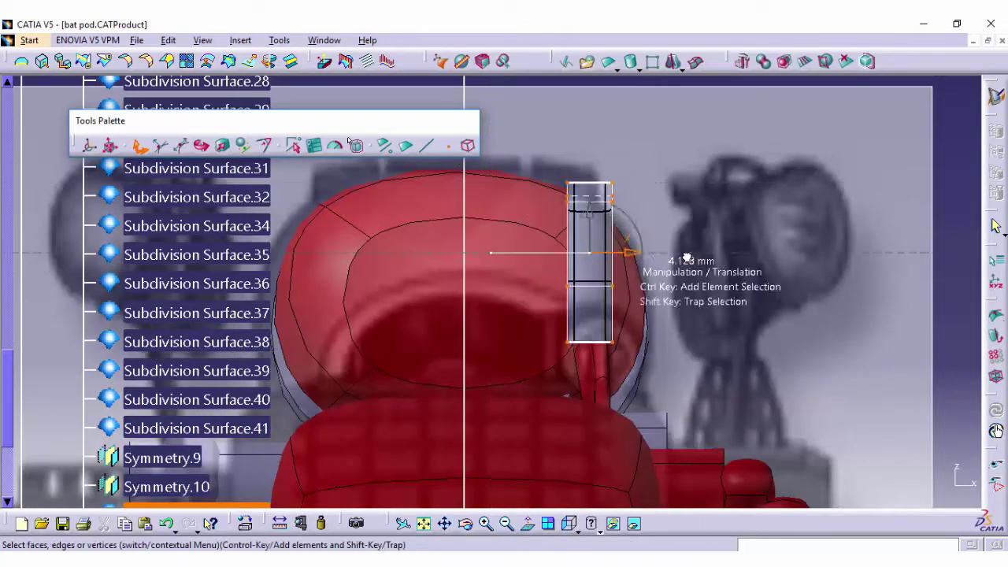
drag(729, 211, 808, 292)
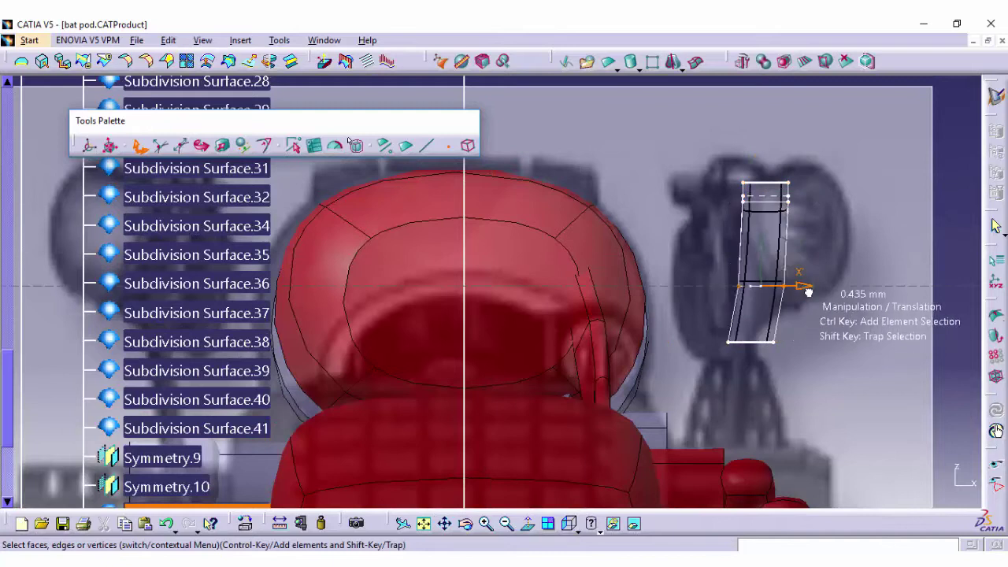
click(223, 146)
mouse_move(732, 315)
mouse_down()
mouse_move(789, 207)
mouse_move(786, 185)
mouse_up()
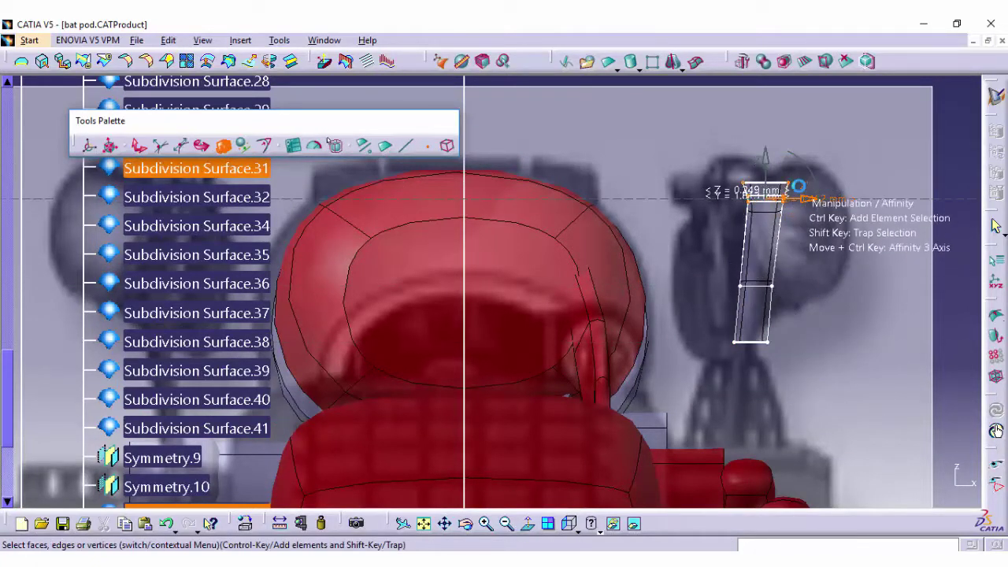
click(752, 342)
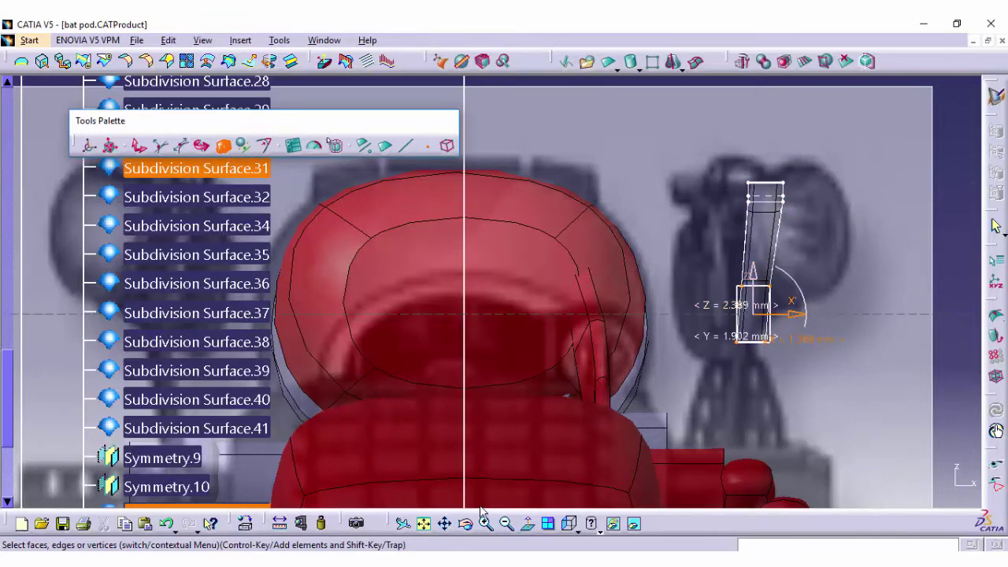
middle_drag(482, 510, 389, 415)
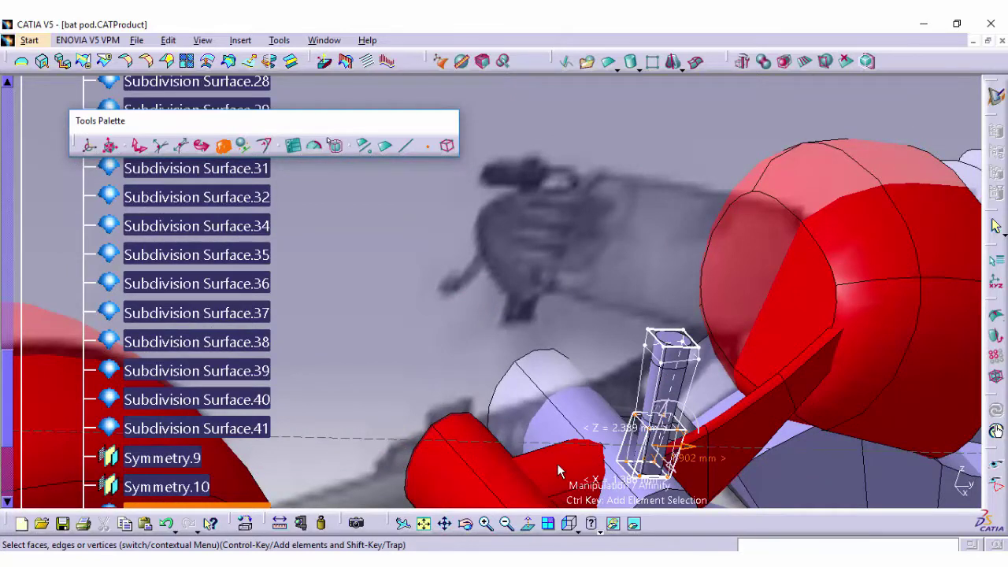
middle_drag(558, 464, 523, 204)
drag(522, 204, 518, 113)
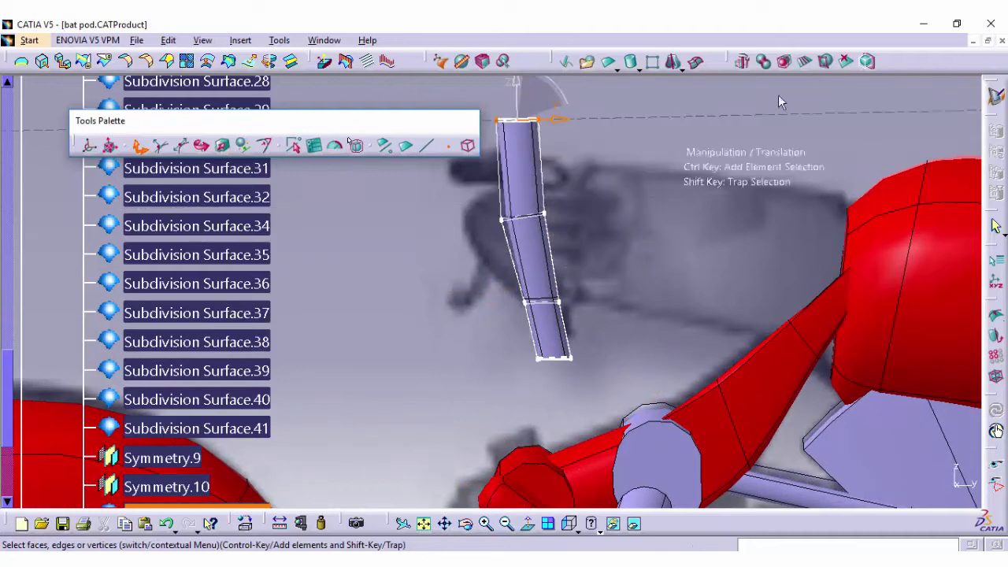
click(805, 60)
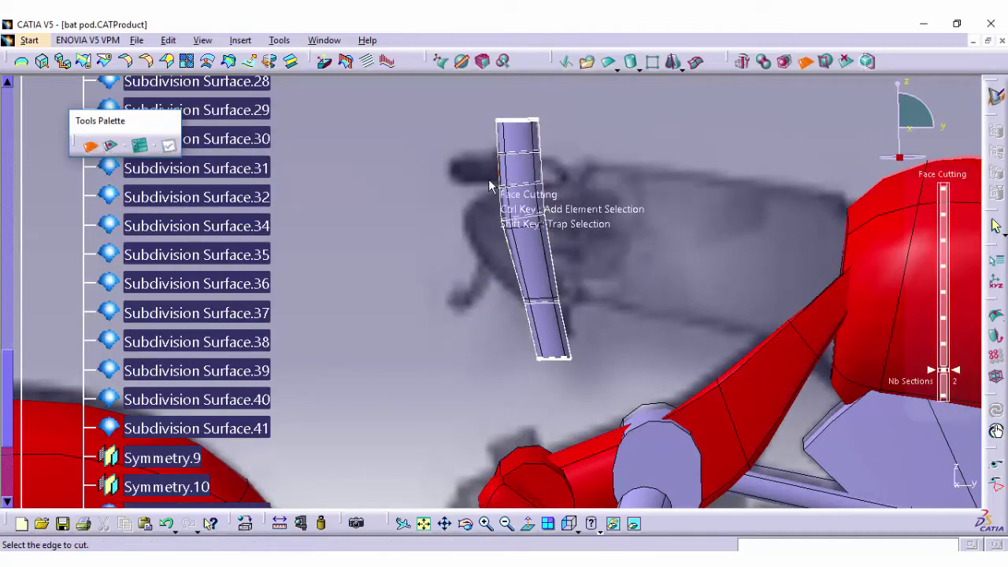
Add an edge loop near the strut's top and bend the top end over and down
click(574, 188)
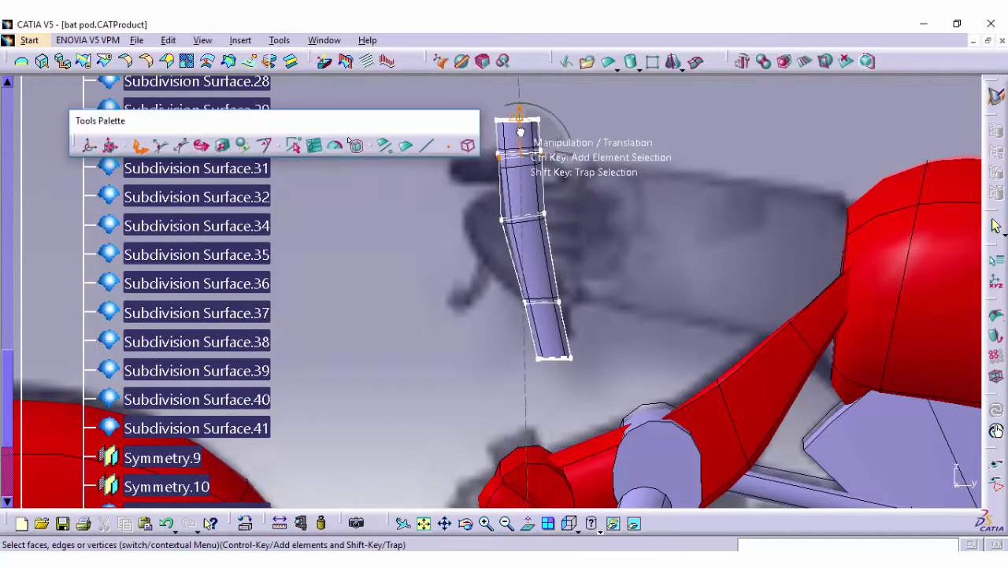
middle_drag(525, 100, 534, 233)
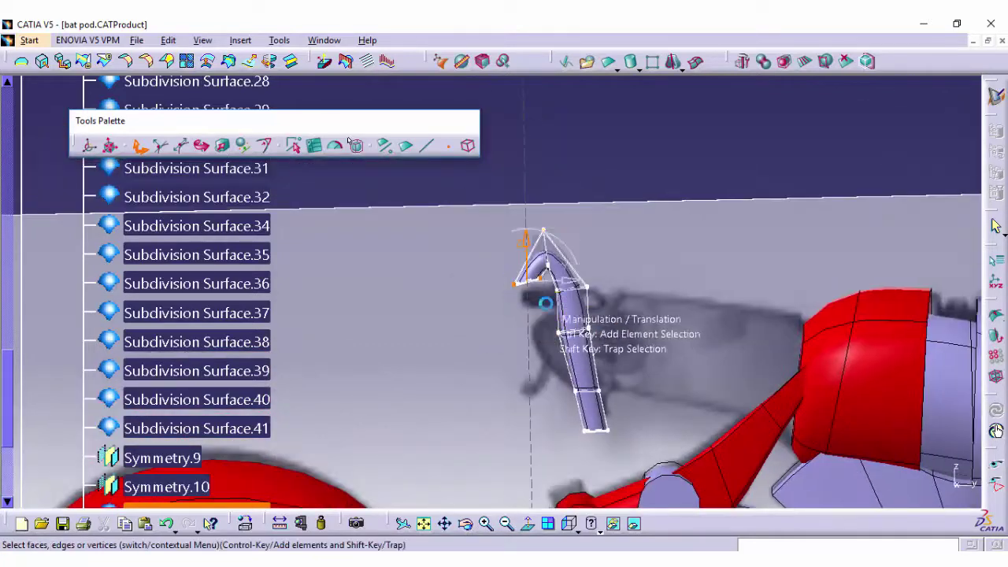
drag(545, 304, 519, 393)
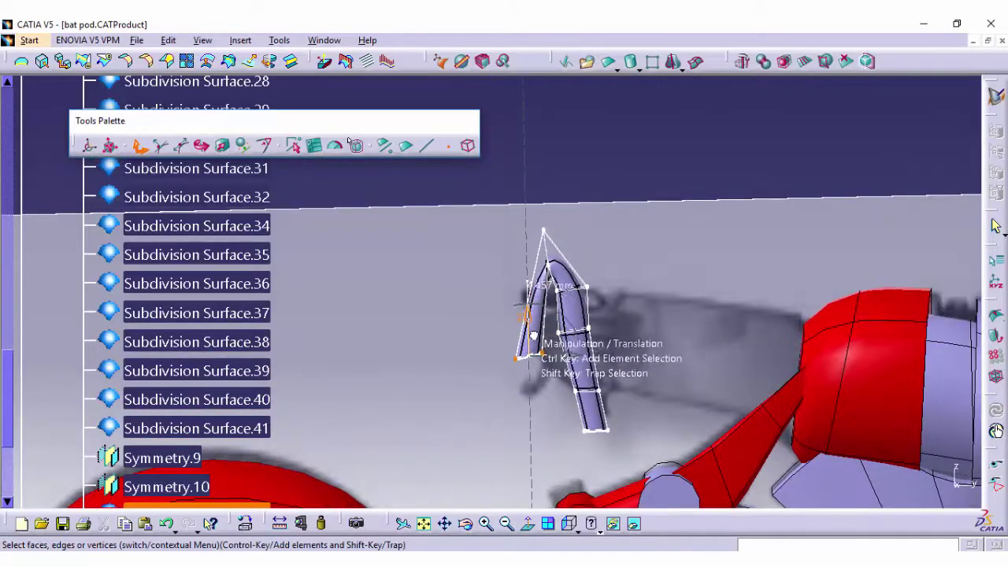
Add an edge loop to the bent arm, round off its top into a hook, and save bat pod 1
click(805, 60)
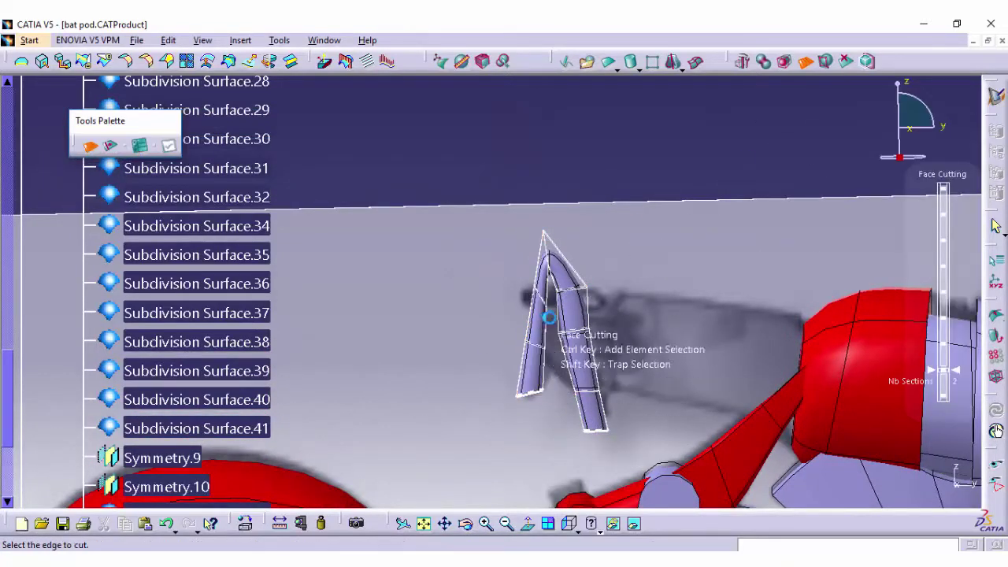
click(540, 362)
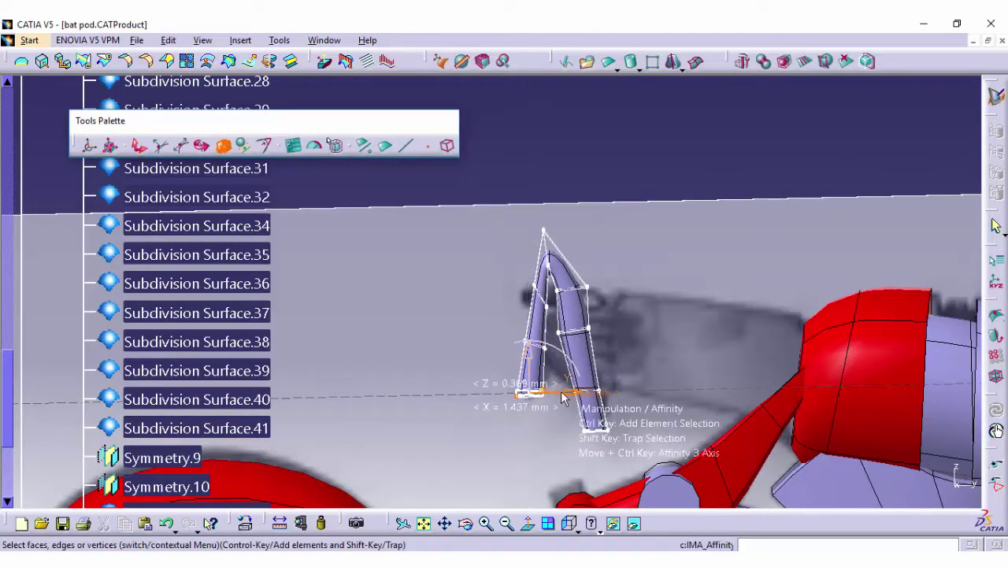
drag(555, 396, 557, 285)
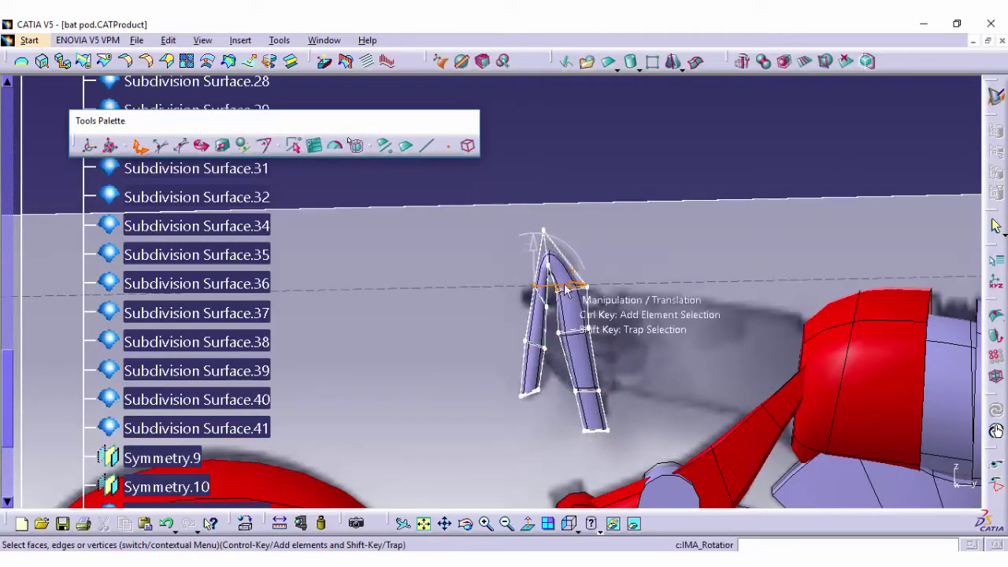
drag(545, 235, 548, 246)
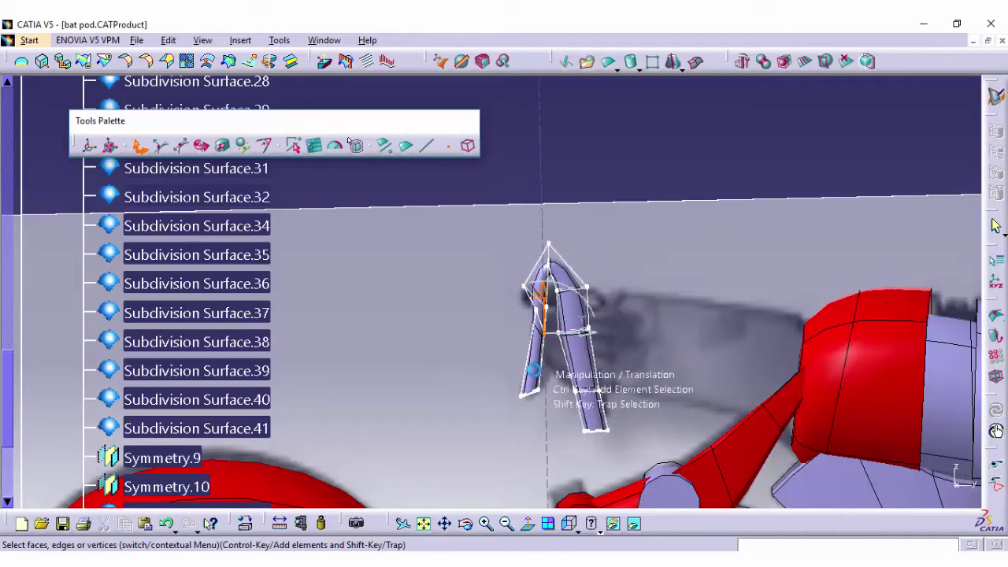
click(136, 40)
click(202, 186)
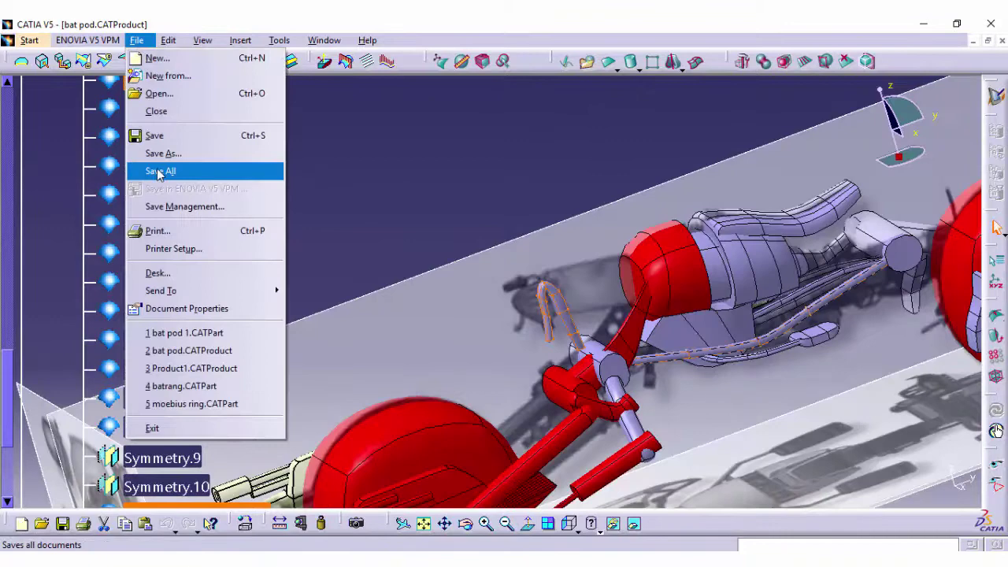
Switch to the Top standard view to see the whole bike from directly above
click(592, 501)
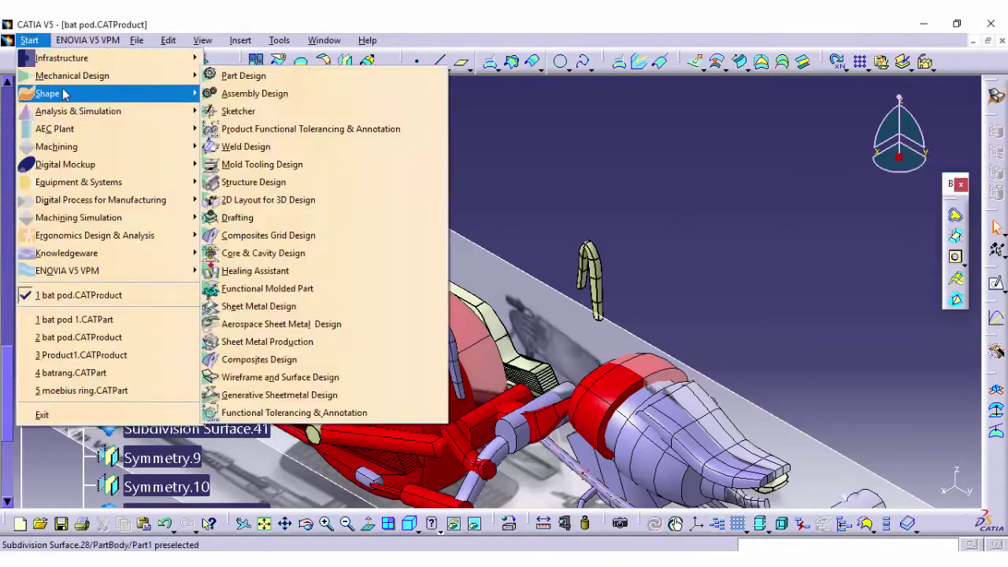
View the bike from the Top, then orbit it to a tilted perspective
click(589, 501)
text(c:top)
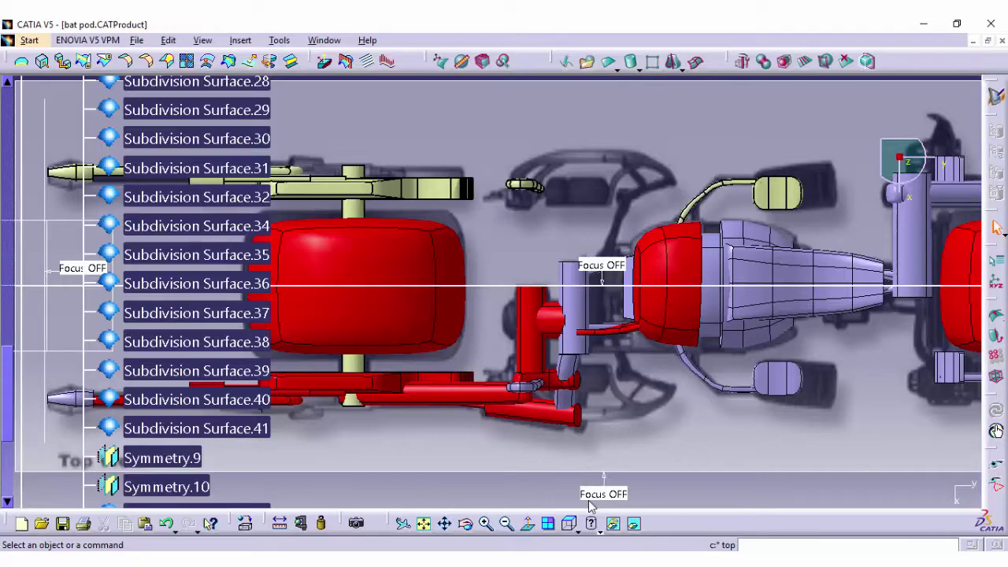
mouse_move(590, 506)
middle_down()
mouse_move(536, 273)
mouse_move(570, 296)
middle_up()
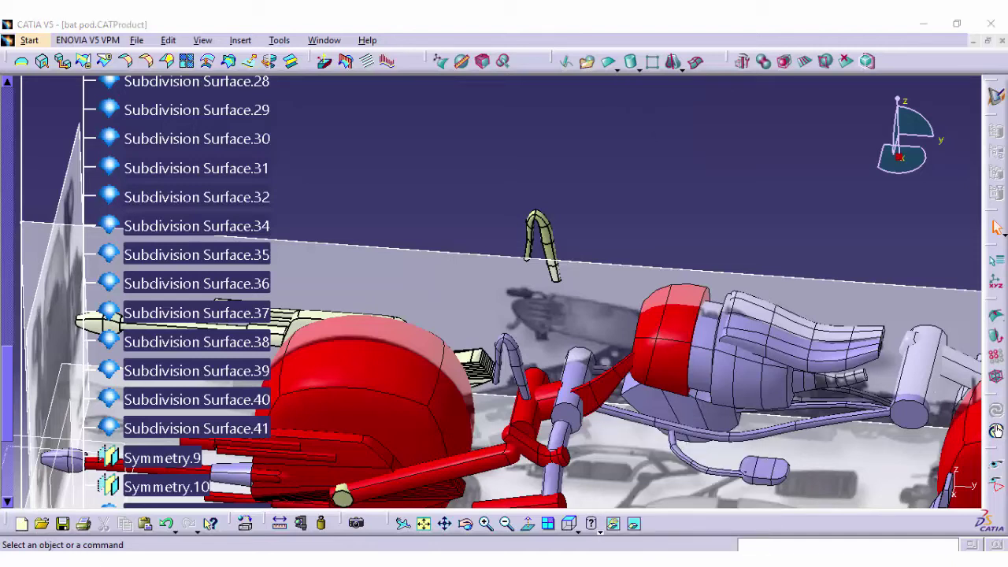
mouse_move(504, 330)
middle_down()
mouse_move(526, 393)
mouse_move(482, 332)
middle_up()
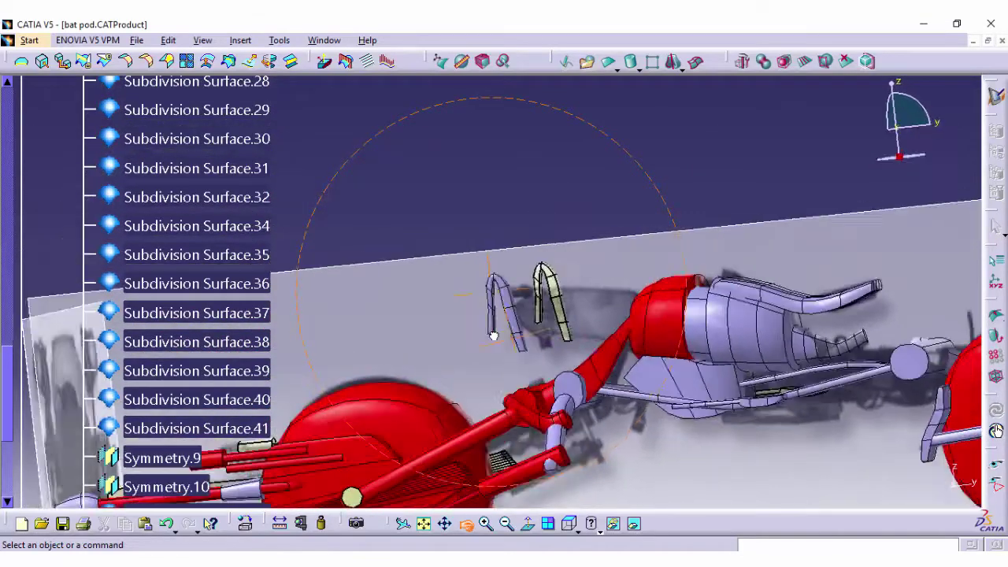
Save the bat pod product and switch to the Bottom standard view
click(137, 40)
click(153, 135)
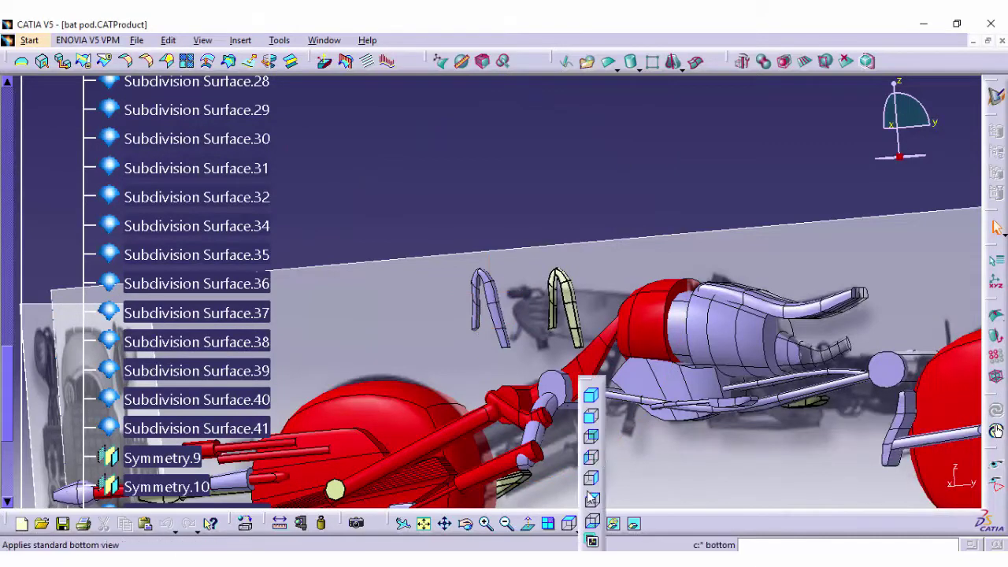
click(592, 497)
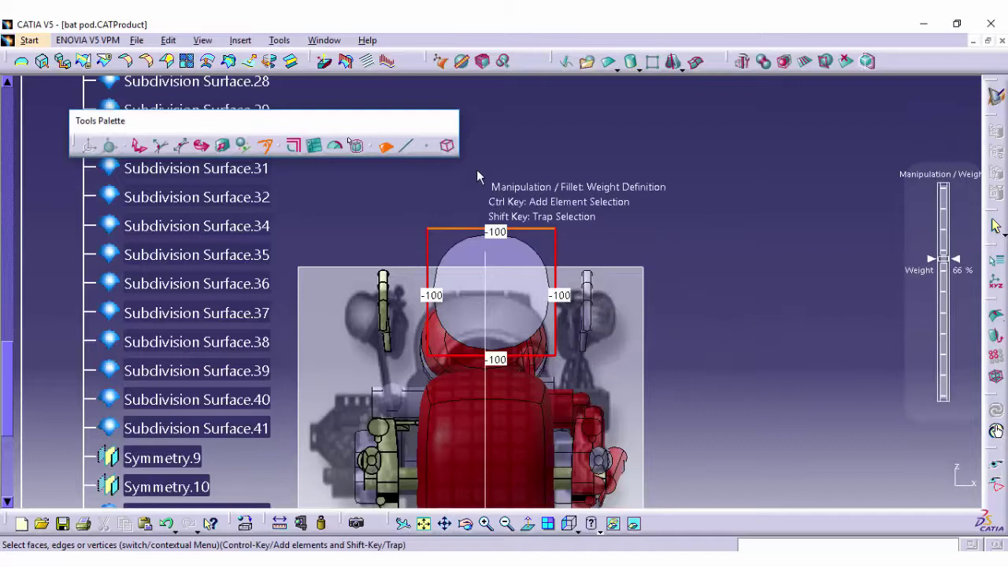
Zoom in on the horizontal bar and cut an extra section into its edge
click(571, 524)
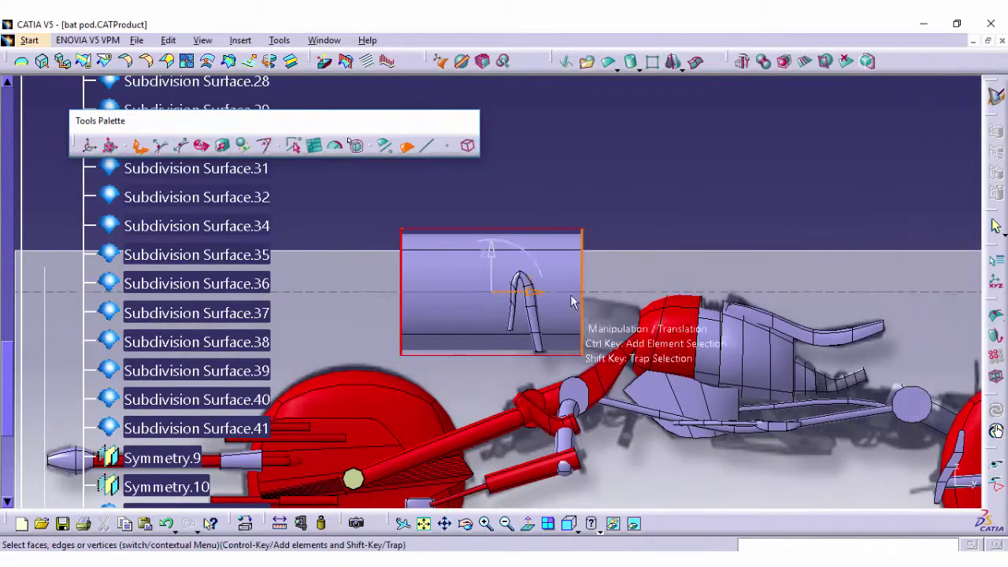
middle_drag(571, 224, 493, 293)
drag(492, 293, 496, 411)
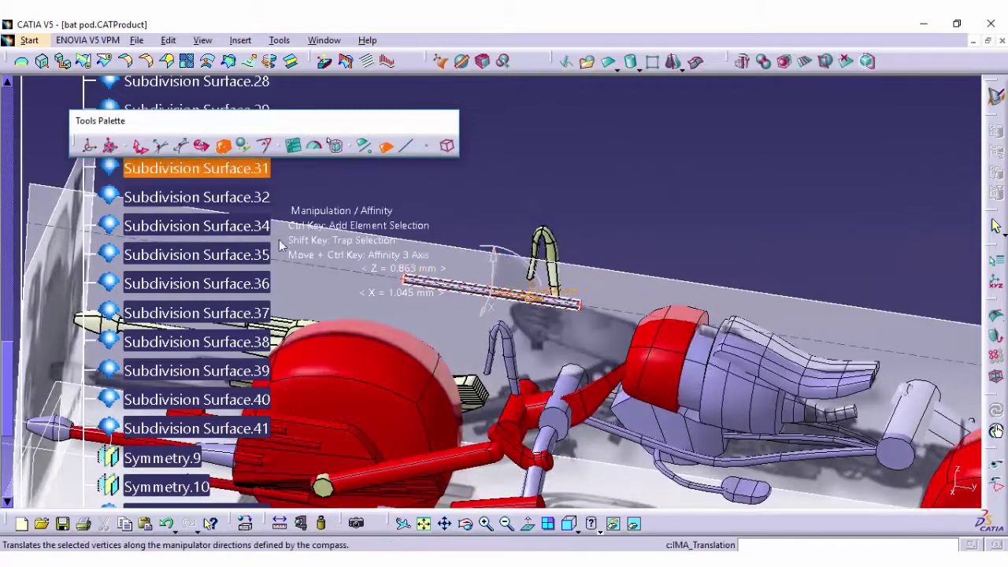
middle_drag(496, 411, 409, 309)
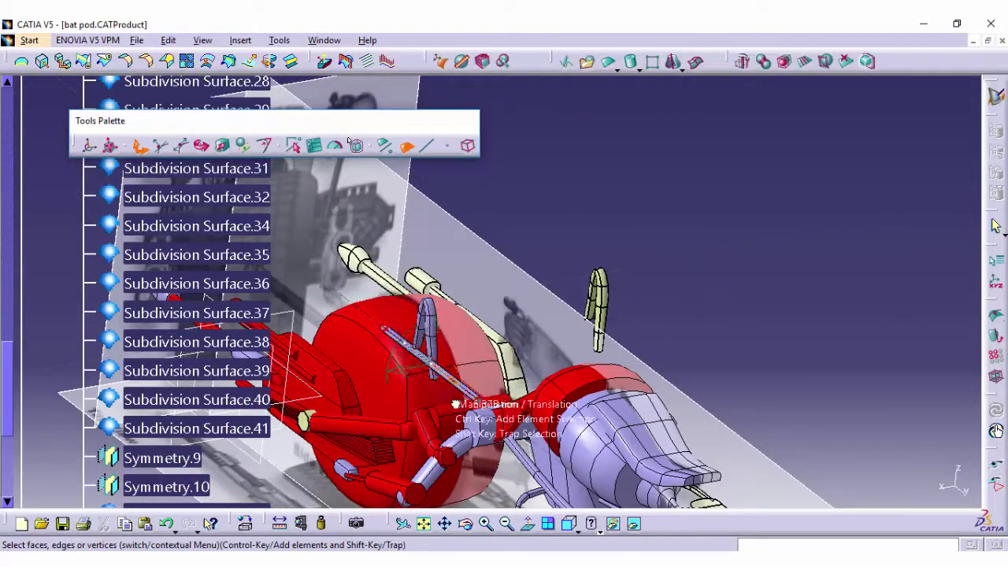
middle_drag(410, 310, 451, 349)
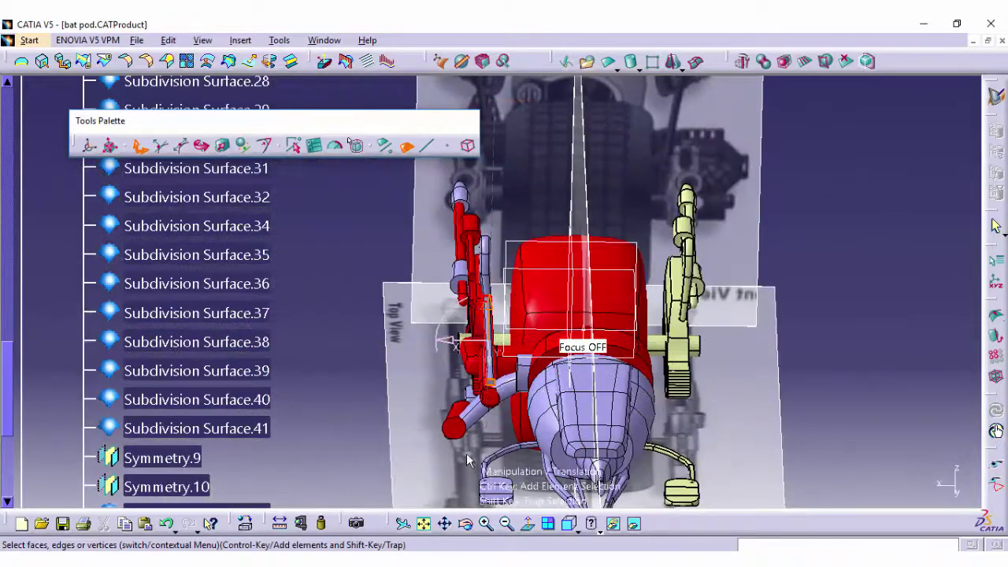
middle_drag(467, 461, 476, 492)
click(487, 523)
mouse_move(347, 140)
middle_down()
mouse_move(691, 371)
mouse_move(713, 279)
mouse_move(539, 288)
middle_up()
click(713, 286)
click(472, 282)
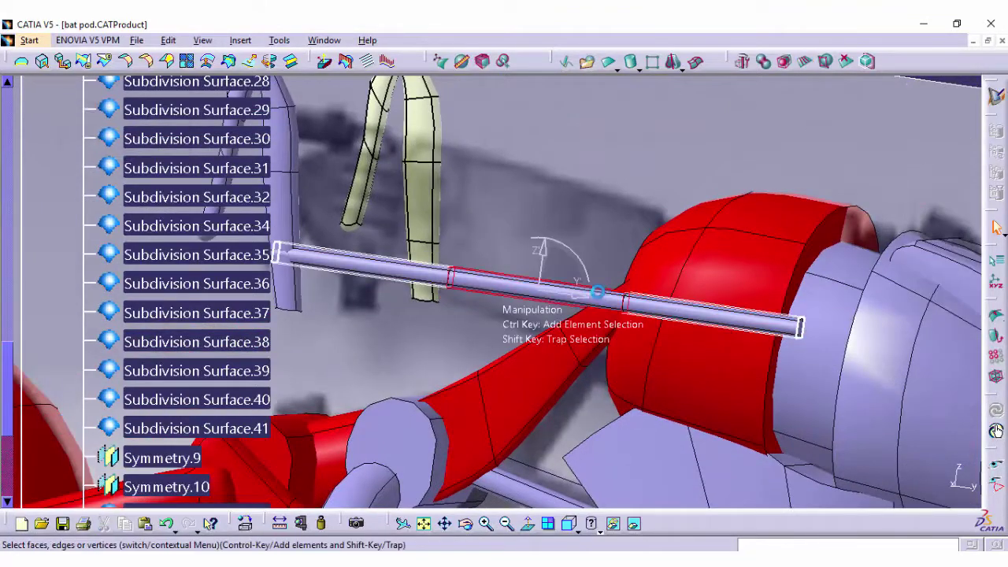
Drag the new section to bend the bar, then view the tube from a standard orientation
middle_drag(598, 498, 660, 412)
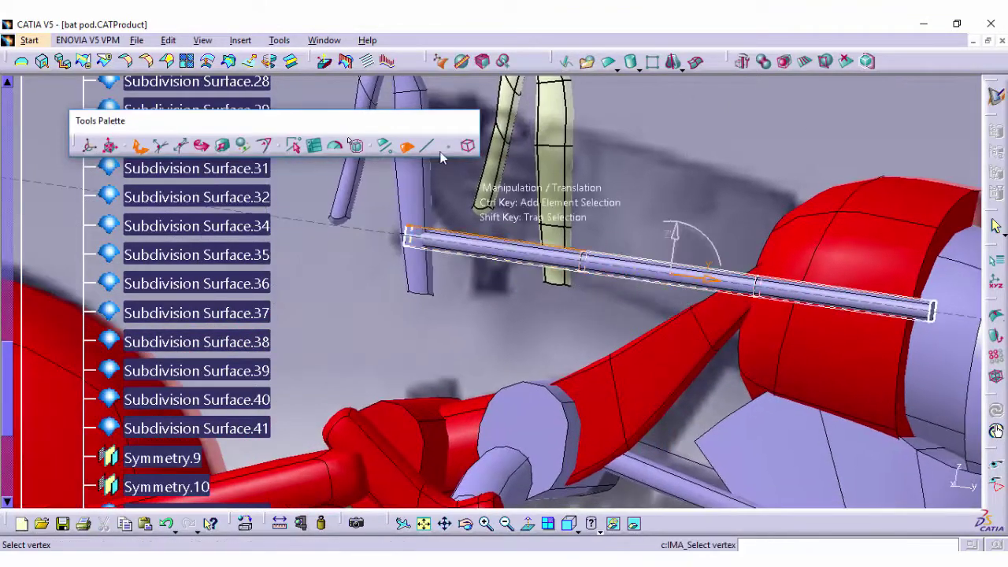
drag(575, 207, 775, 277)
middle_drag(905, 441, 770, 307)
click(569, 524)
click(591, 502)
drag(585, 214, 595, 324)
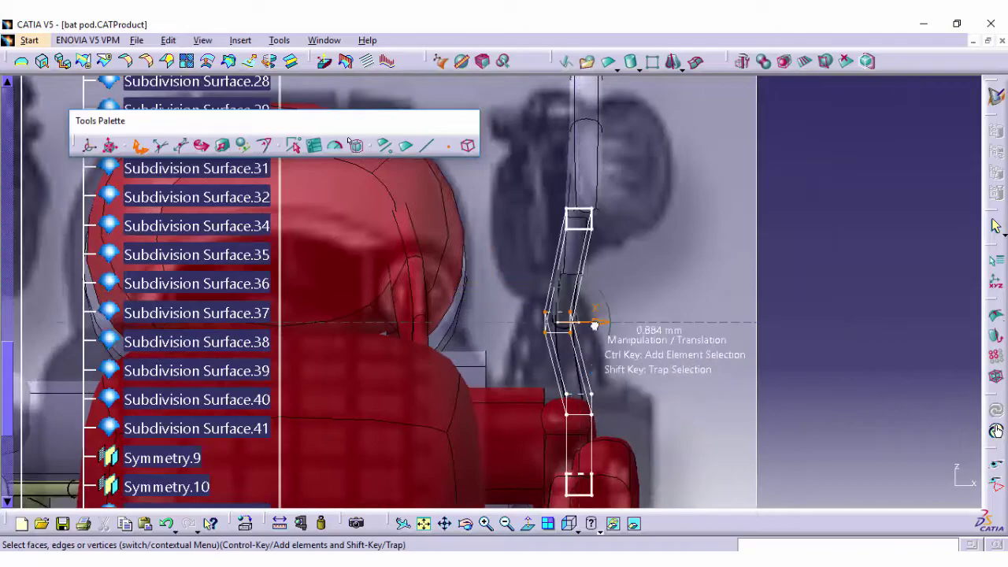
Raise a control vertex of the lower cable tube, then switch to a side view
mouse_move(576, 474)
middle_down()
mouse_move(446, 334)
mouse_move(677, 409)
middle_up()
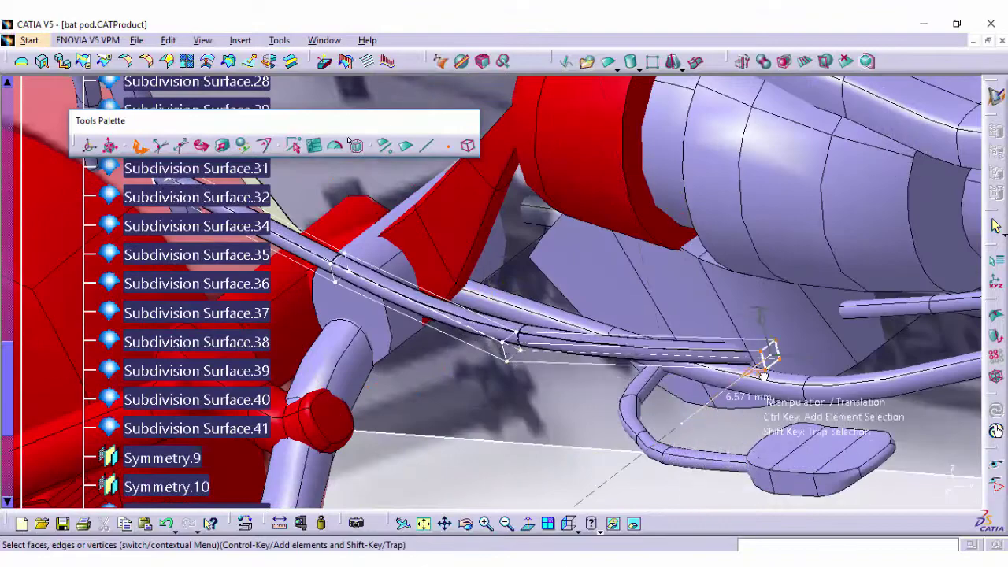
drag(762, 376, 762, 339)
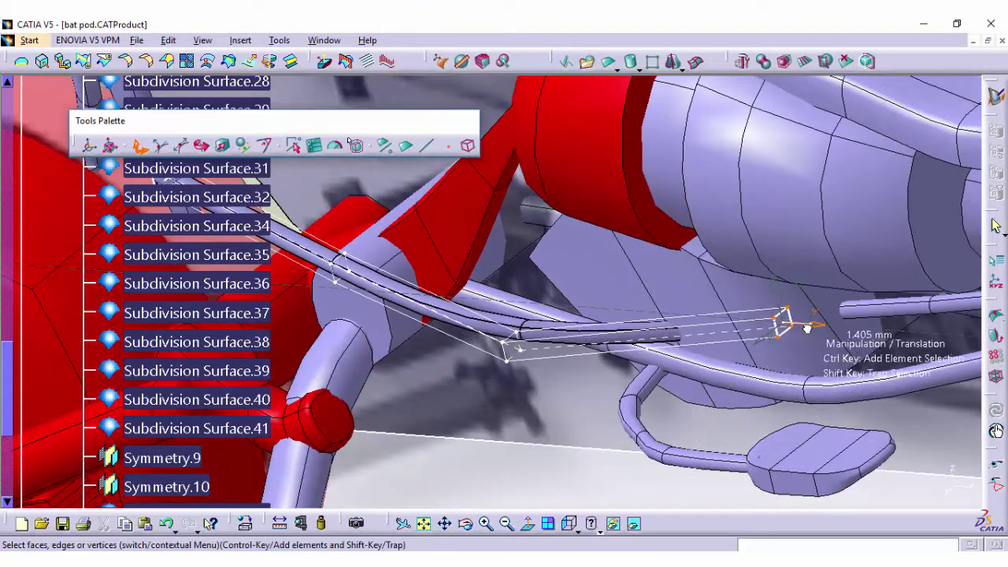
middle_drag(471, 549, 419, 367)
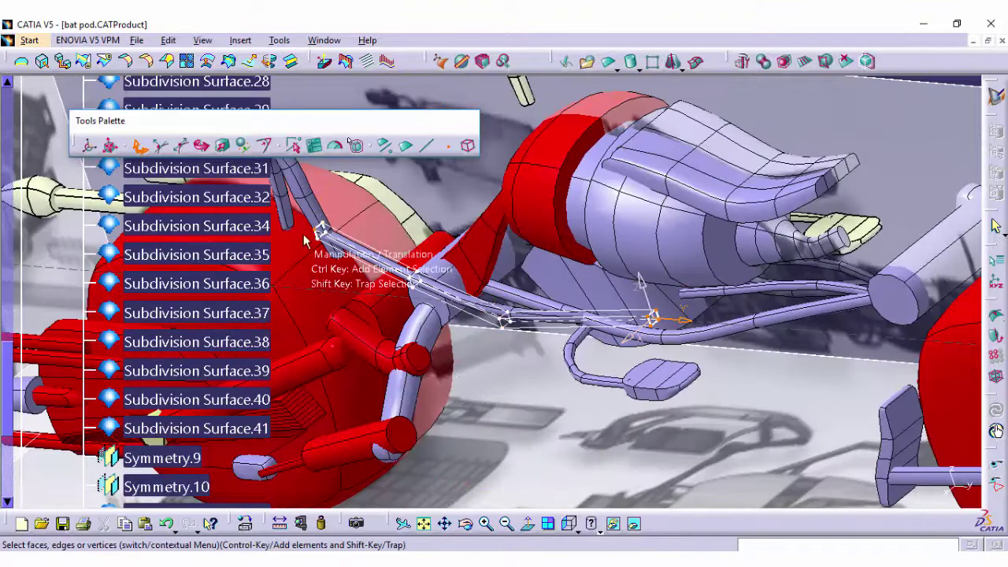
click(490, 532)
click(579, 526)
click(590, 457)
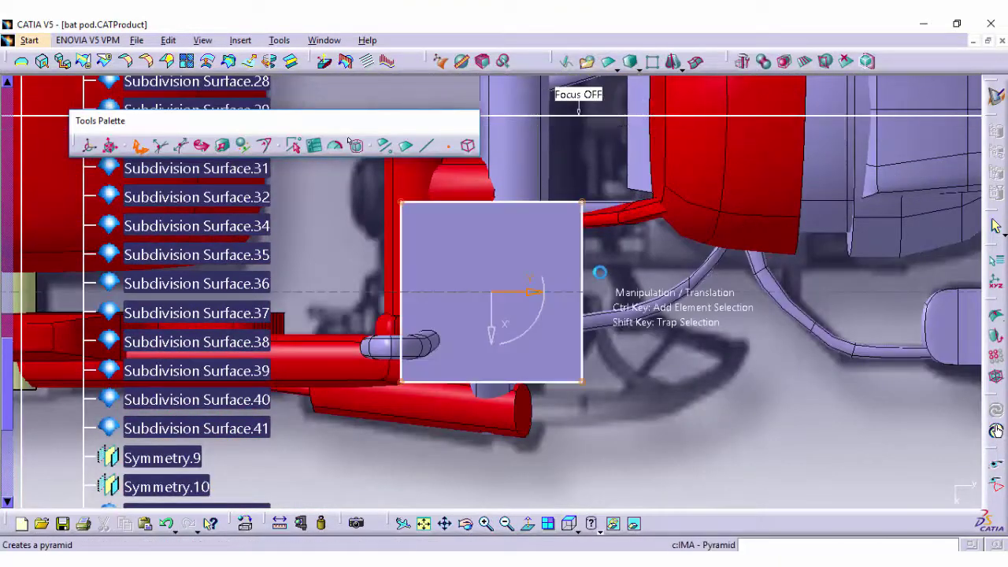
Edit Subdivision Surface.31, moving its end face 3.906 mm sideways and slightly down
mouse_move(544, 304)
middle_down()
mouse_move(515, 481)
mouse_move(635, 365)
middle_up()
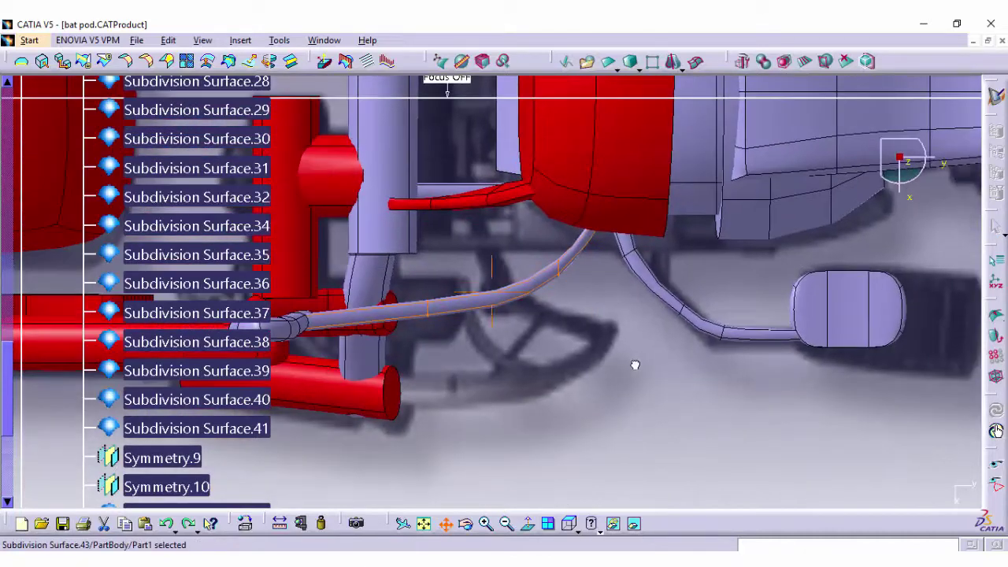
double_click(410, 114)
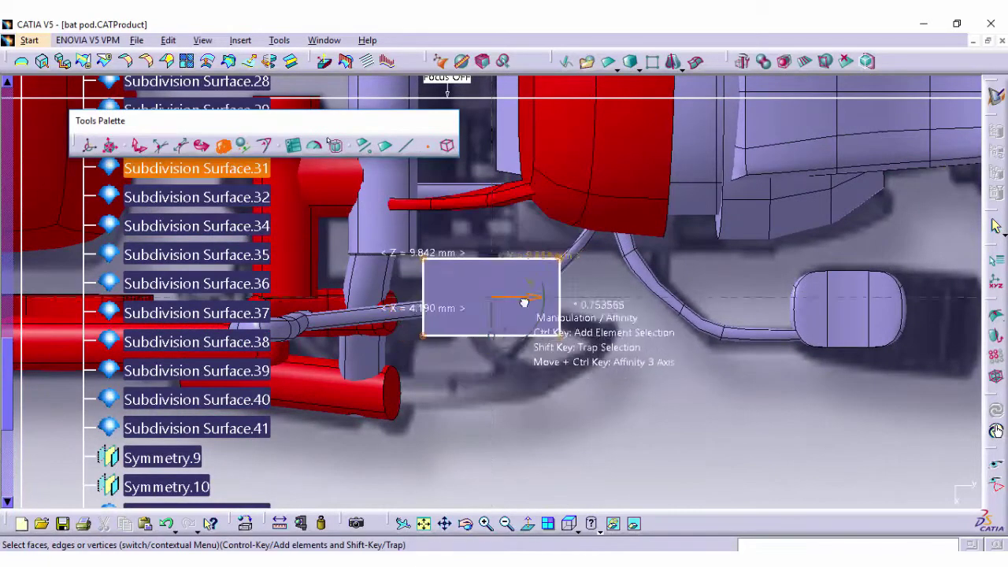
drag(524, 303, 446, 306)
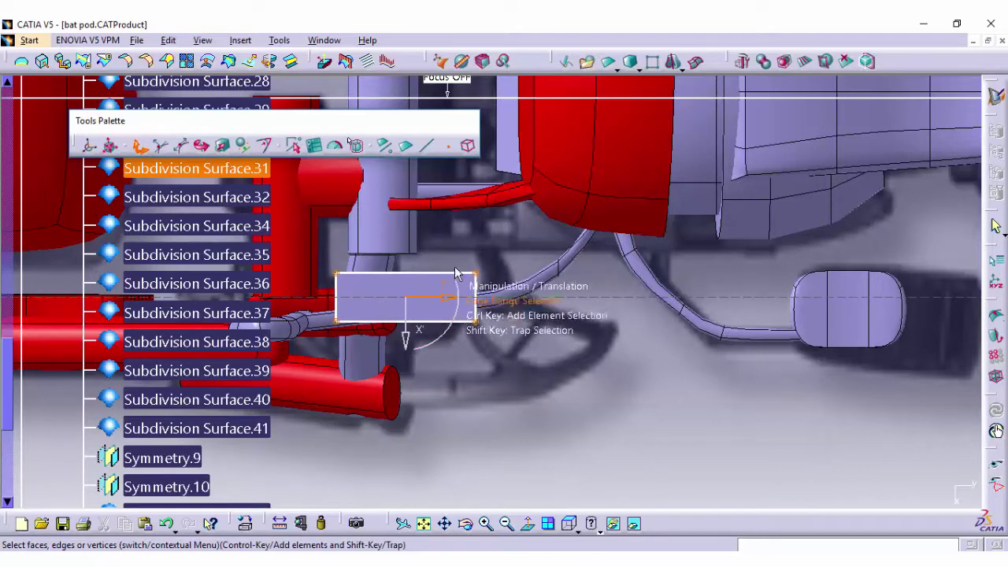
drag(451, 325, 369, 349)
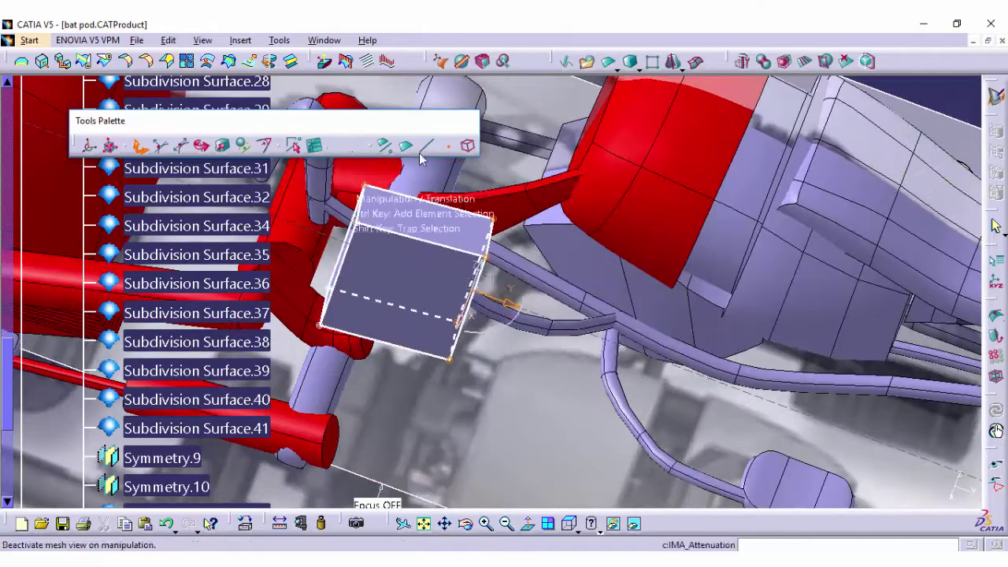
mouse_move(415, 281)
ctrl+middle_down()
mouse_move(471, 417)
mouse_move(426, 394)
ctrl+middle_up()
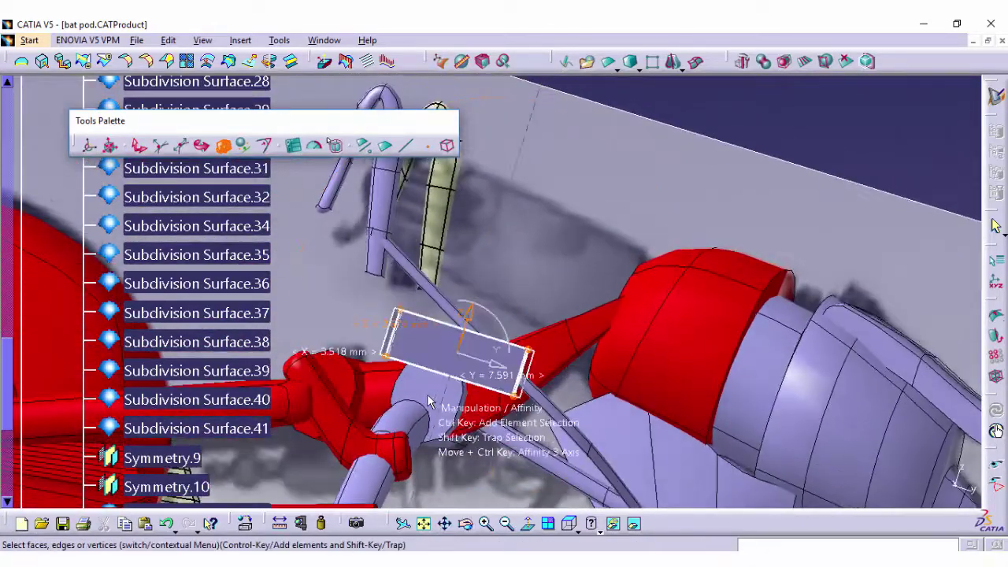
Pull the face's edge up 3.717 mm and save the product
mouse_move(415, 384)
mouse_down()
mouse_move(449, 243)
mouse_move(426, 267)
mouse_up()
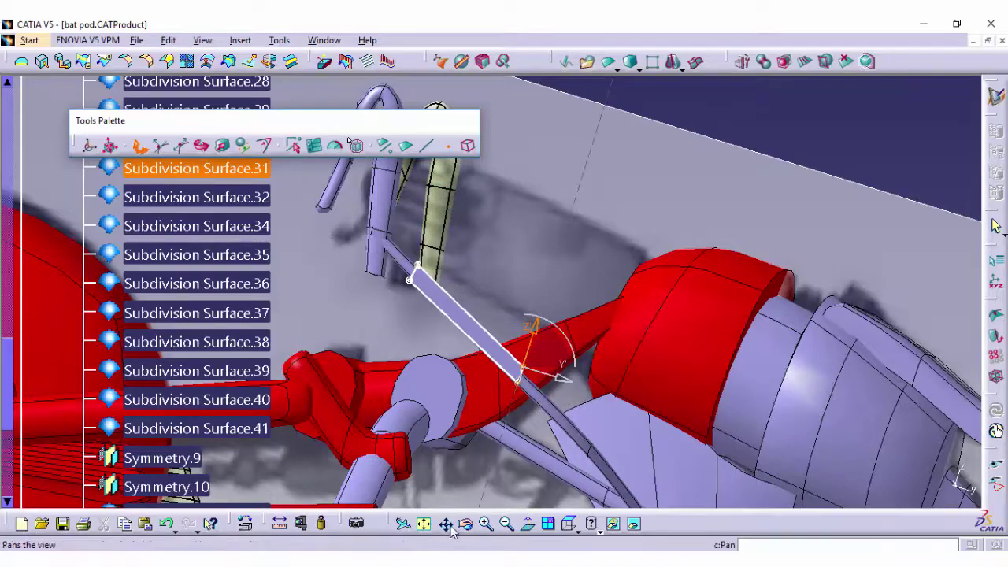
ctrl+middle_drag(441, 472, 331, 237)
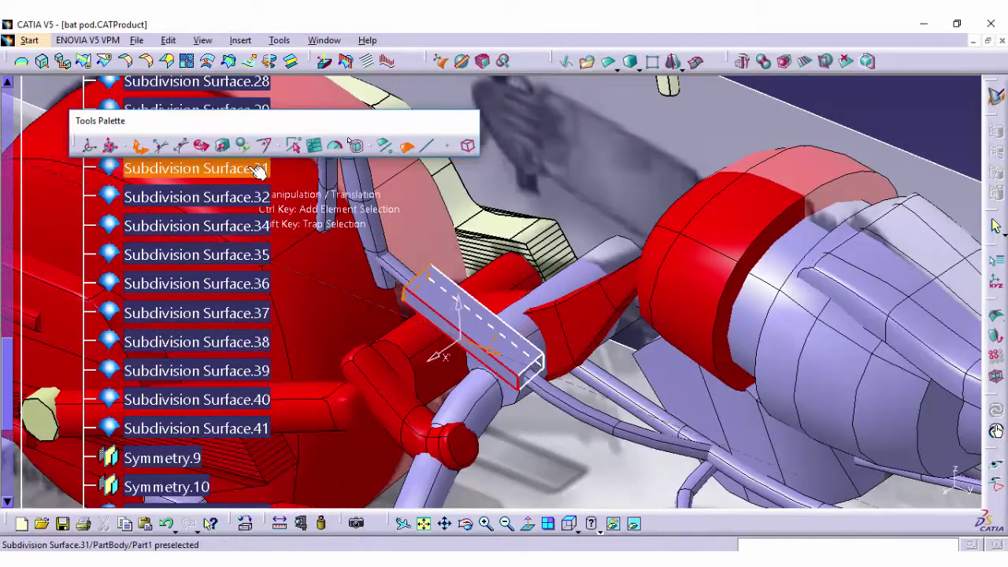
click(259, 169)
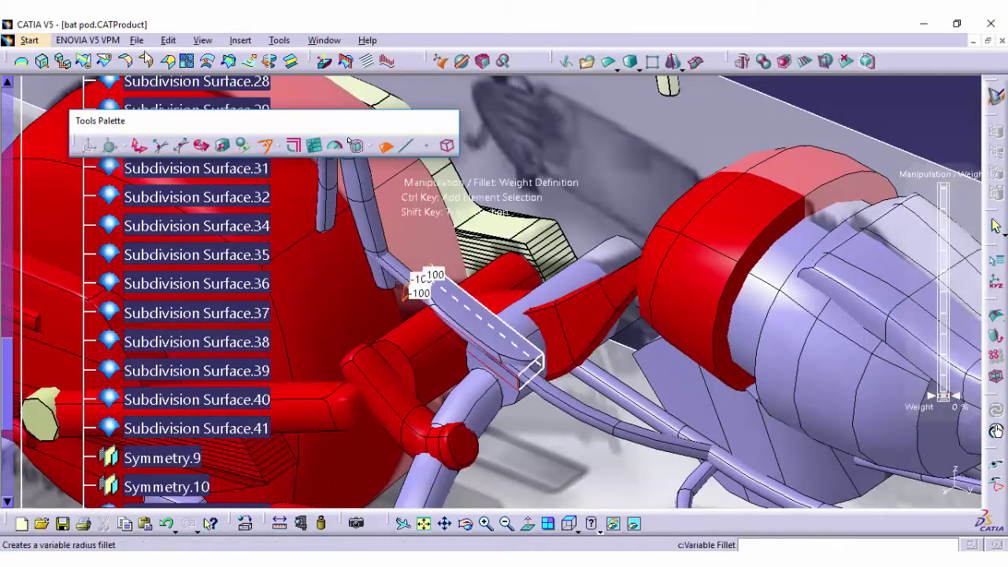
key(ctrl+s)
mouse_move(533, 356)
middle_down()
mouse_move(620, 254)
mouse_move(603, 289)
middle_up()
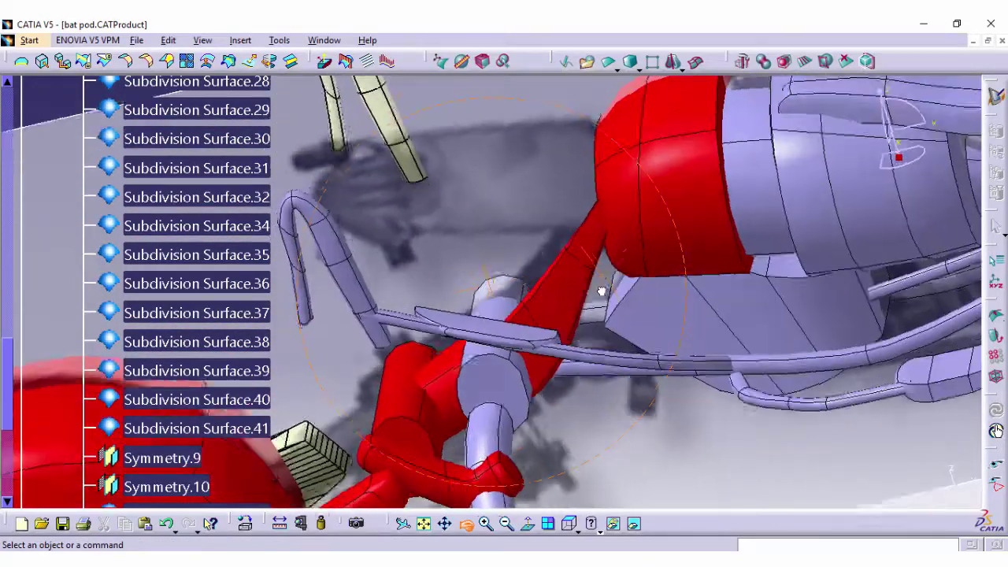
Insert a new cylinder primitive cage above the bar
click(568, 523)
click(596, 396)
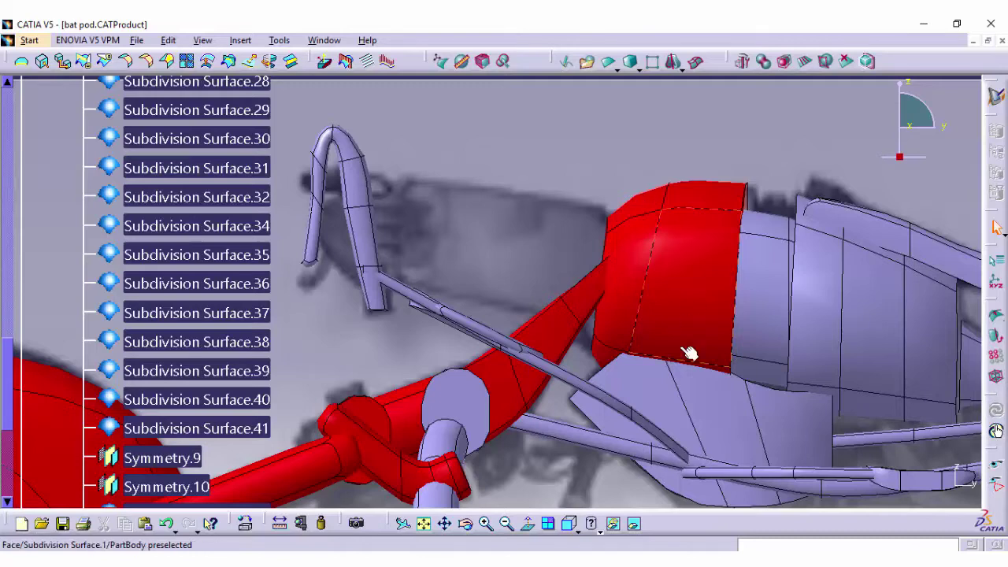
click(467, 523)
drag(524, 266, 463, 363)
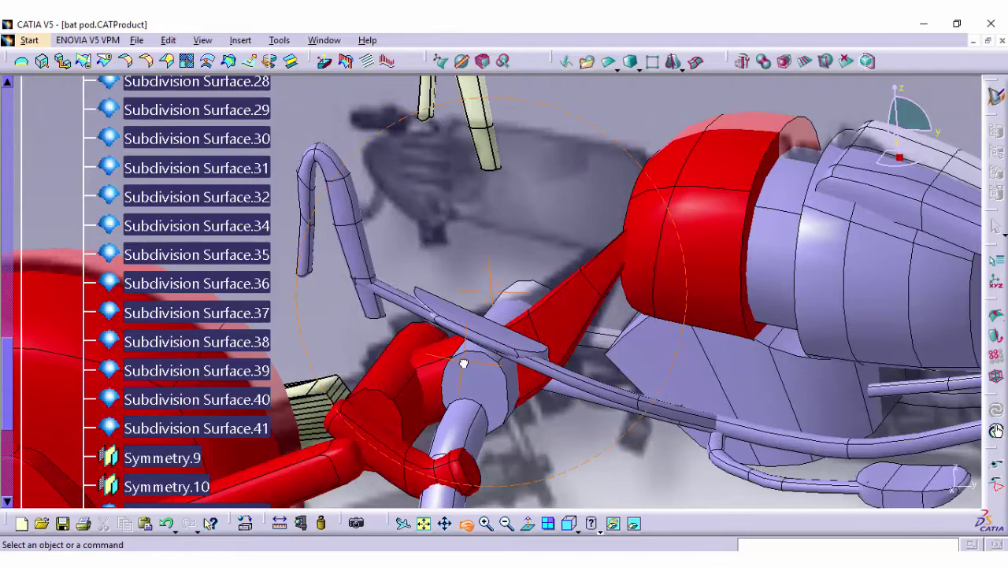
click(568, 524)
click(654, 69)
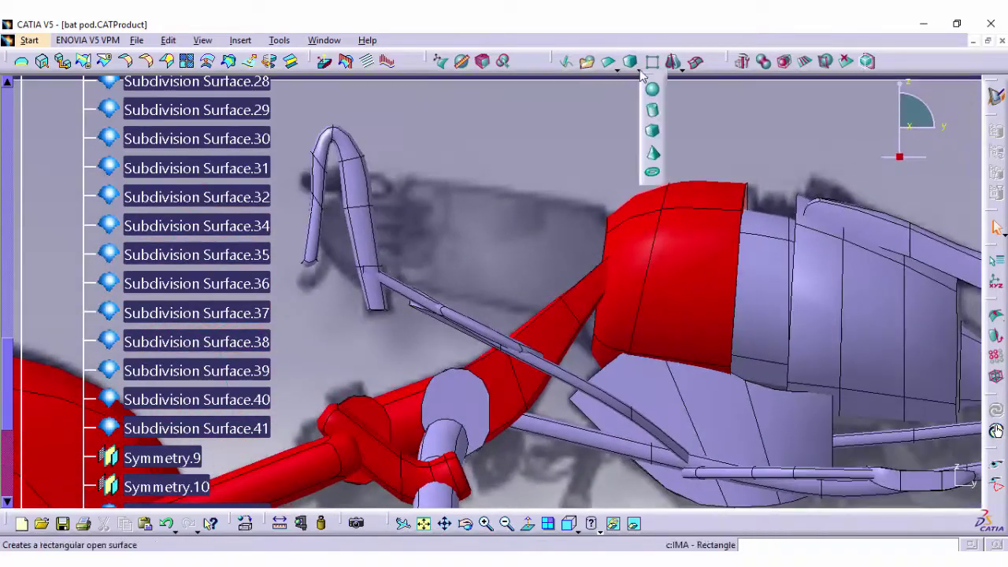
click(652, 110)
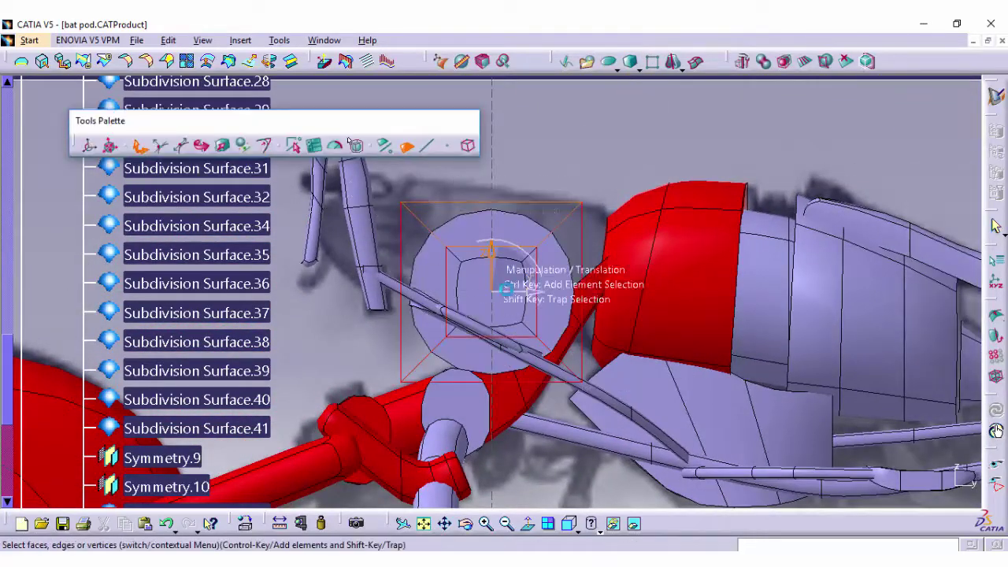
mouse_move(409, 290)
middle_down()
mouse_move(420, 271)
mouse_move(525, 204)
middle_up()
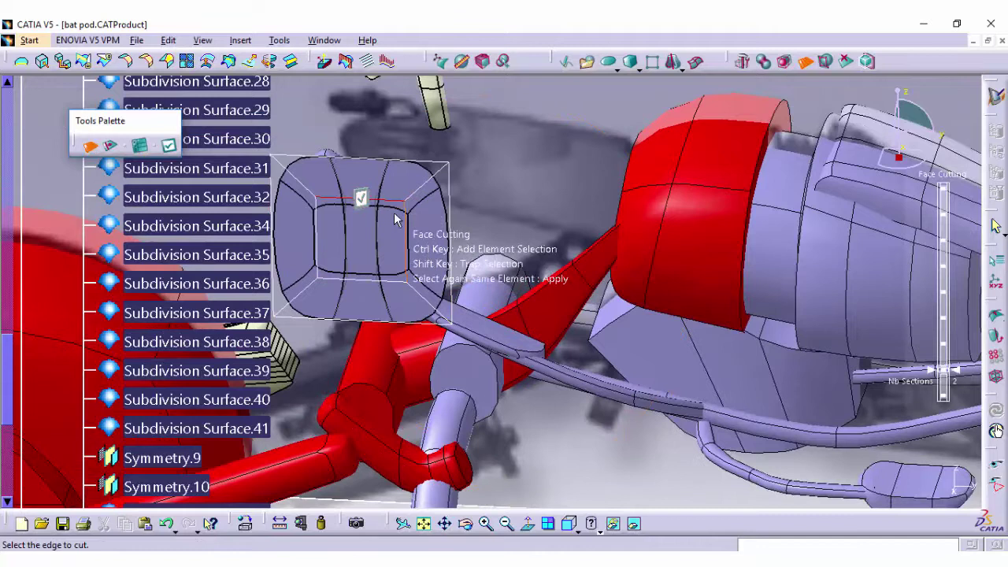
Cut the cylinder face into extra sections and squeeze one side to a point
key(Escape)
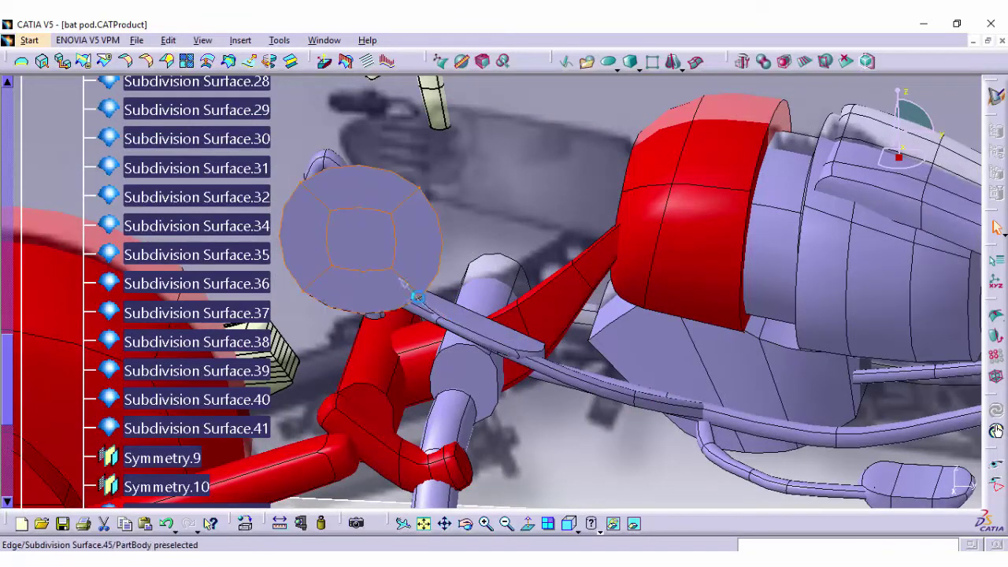
click(804, 65)
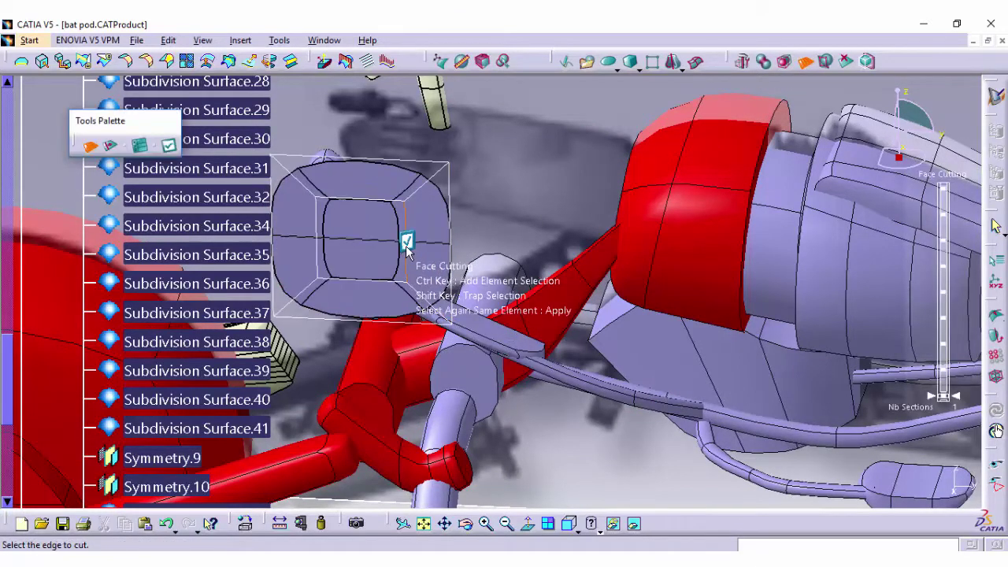
drag(949, 396, 951, 349)
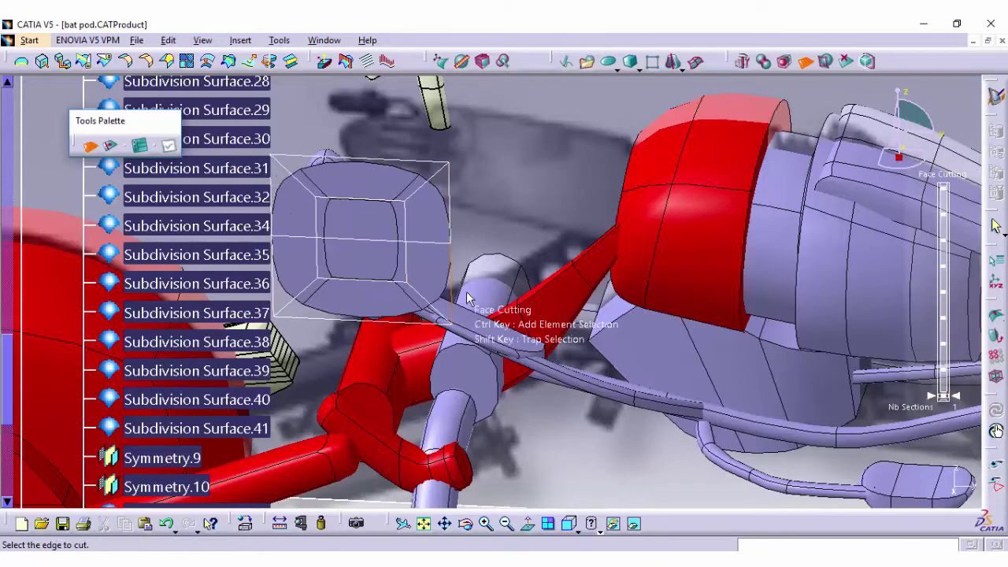
click(407, 241)
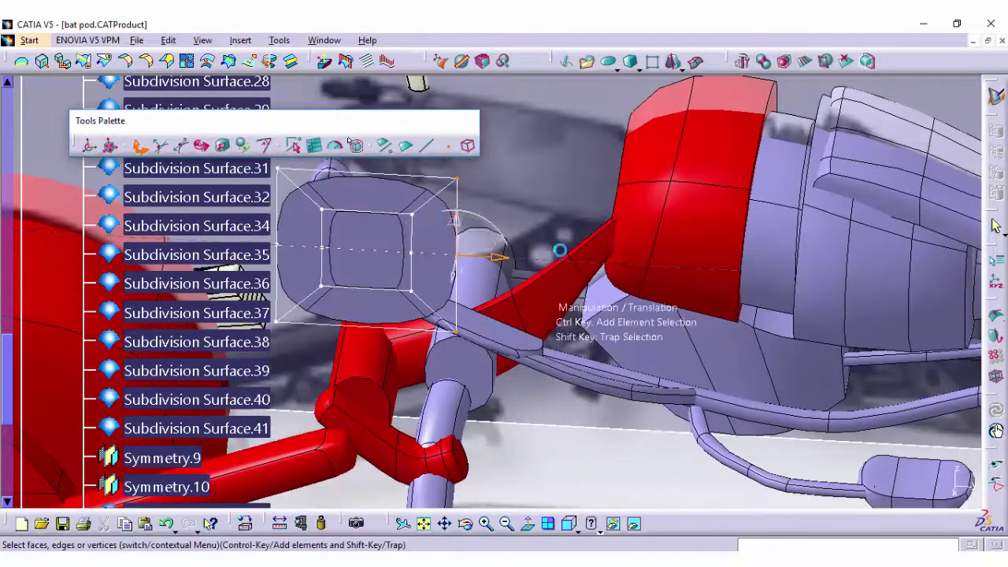
drag(456, 220, 456, 260)
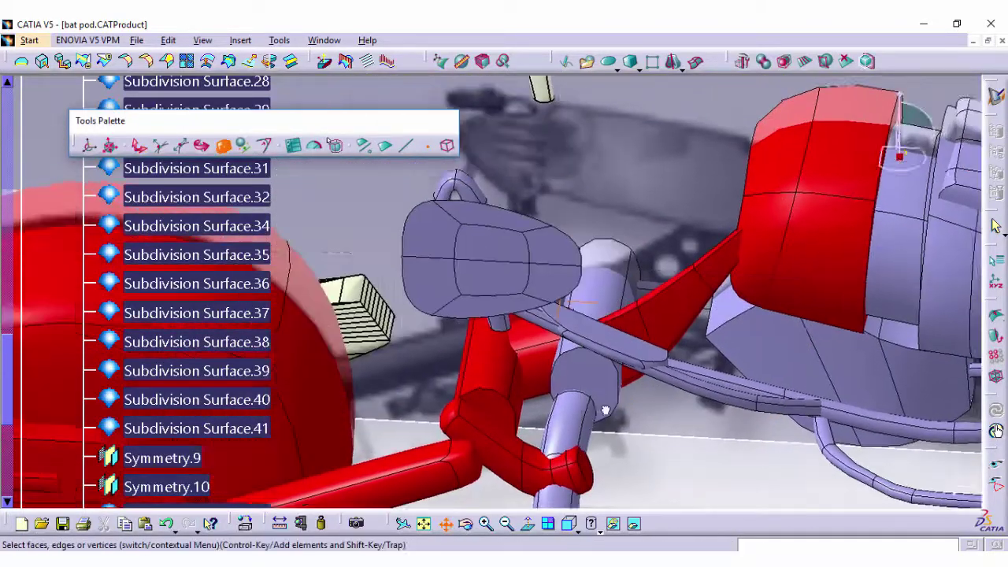
Raise the selected face 2.376 mm and inspect the tapered pad from several angles
middle_drag(462, 241, 425, 346)
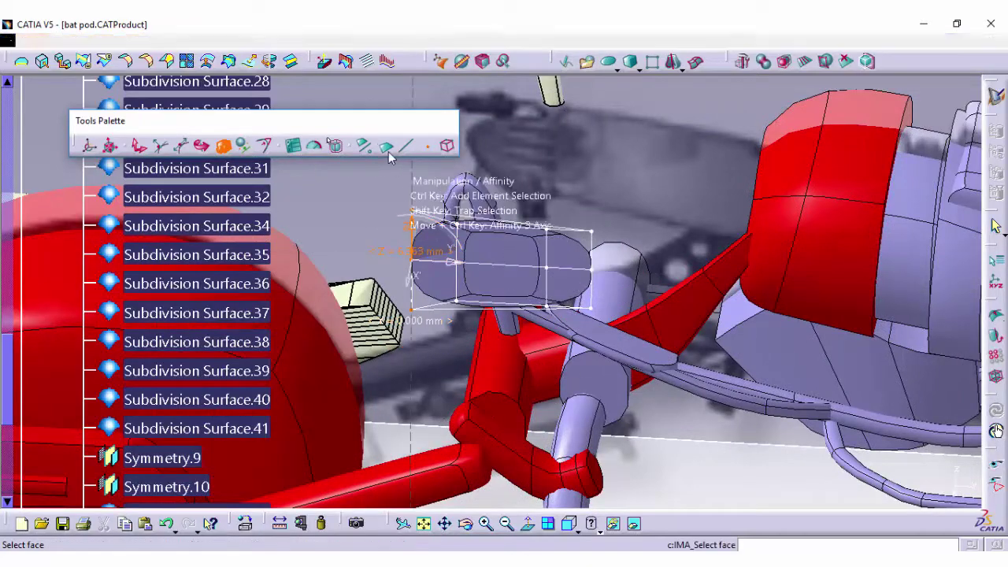
drag(504, 195, 511, 167)
mouse_move(487, 406)
middle_down()
mouse_move(321, 308)
mouse_move(366, 242)
middle_up()
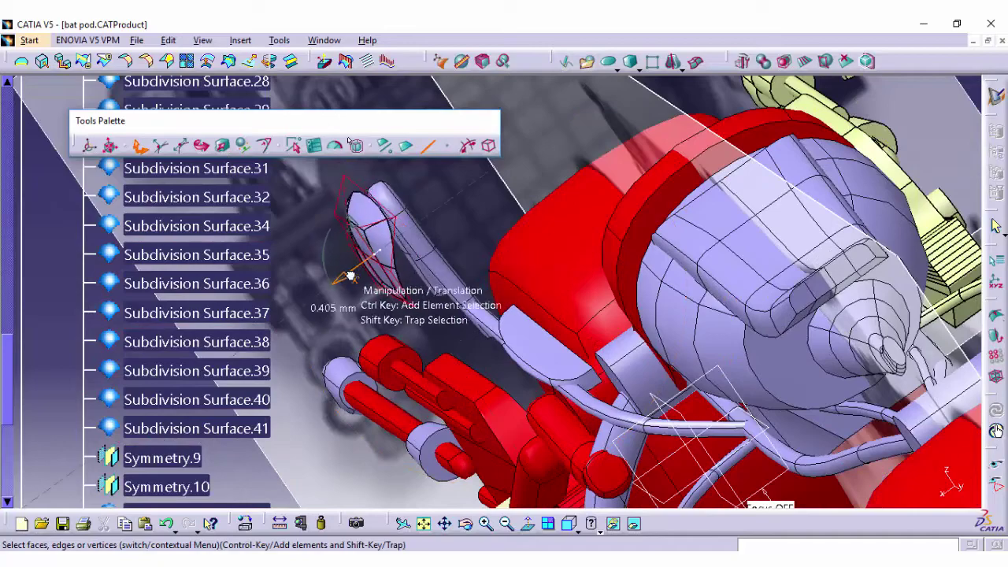
middle_drag(467, 526, 524, 334)
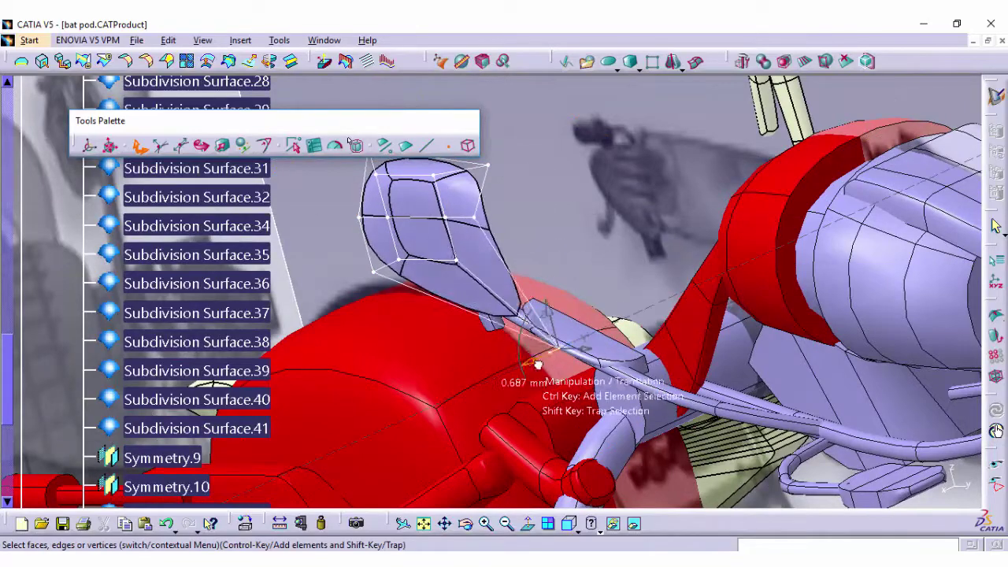
middle_drag(608, 382, 497, 272)
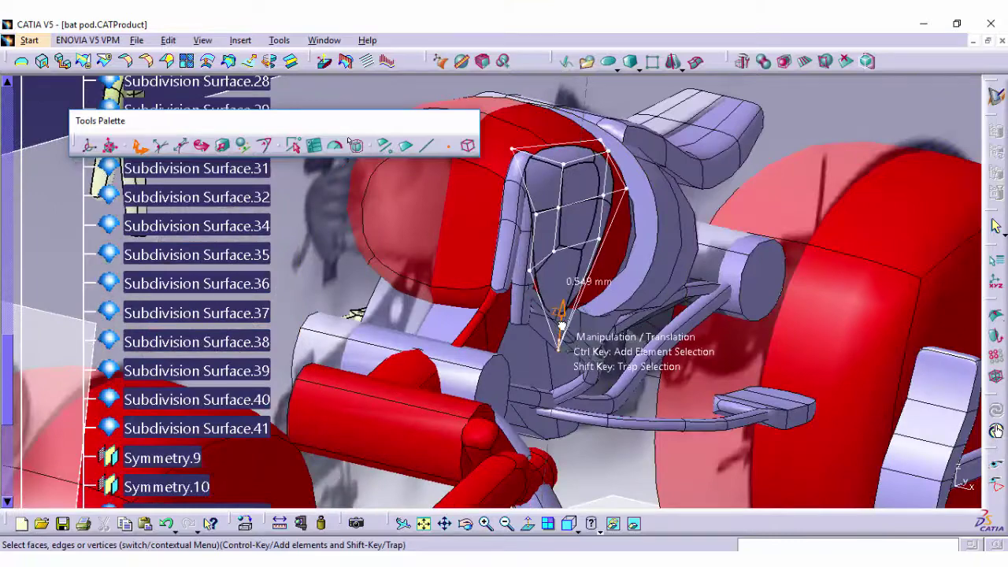
middle_drag(561, 325, 438, 387)
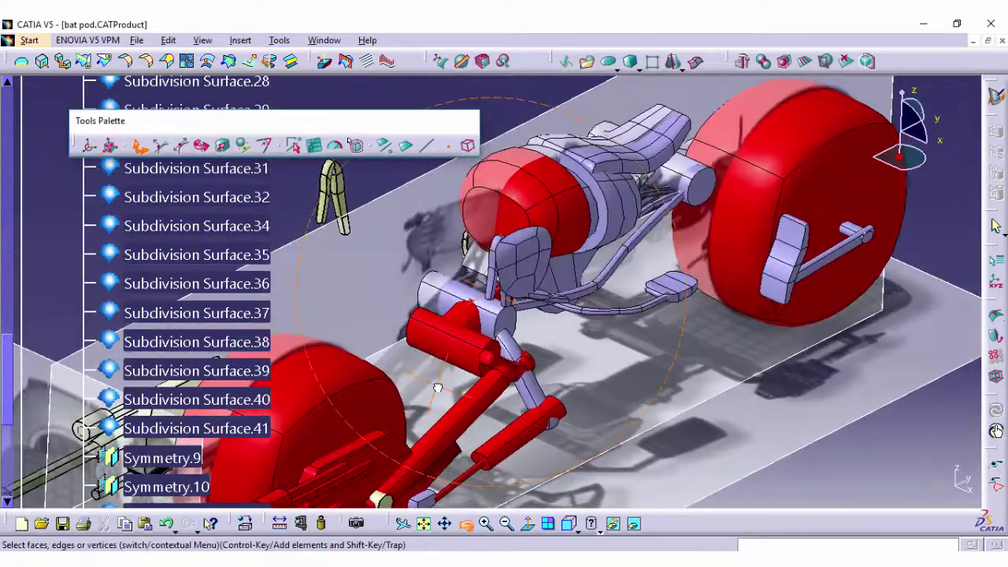
In Generative Shape Design, mirror Subdivision Surface.45 about the yz plane
click(30, 40)
mouse_move(47, 93)
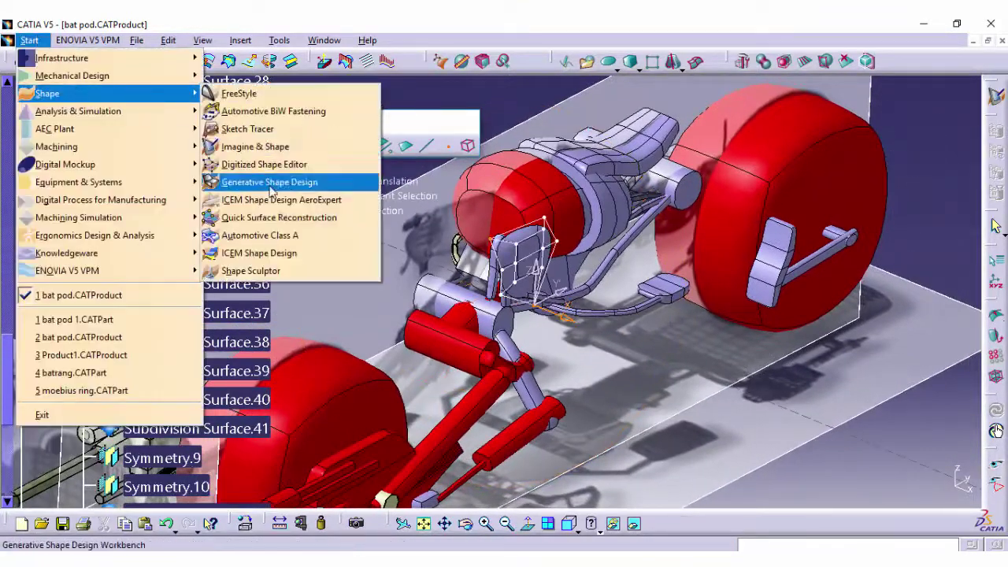
click(270, 182)
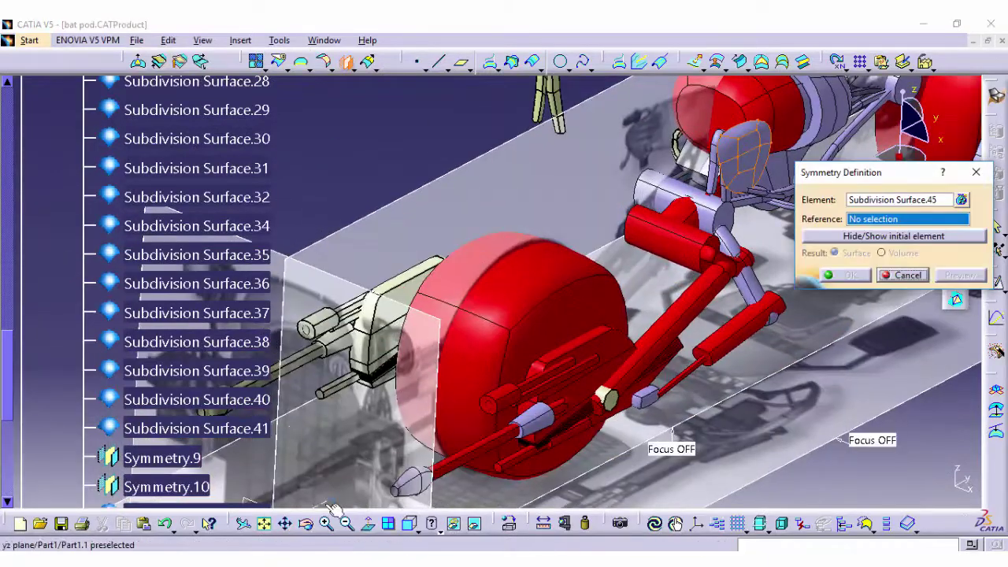
key(Escape)
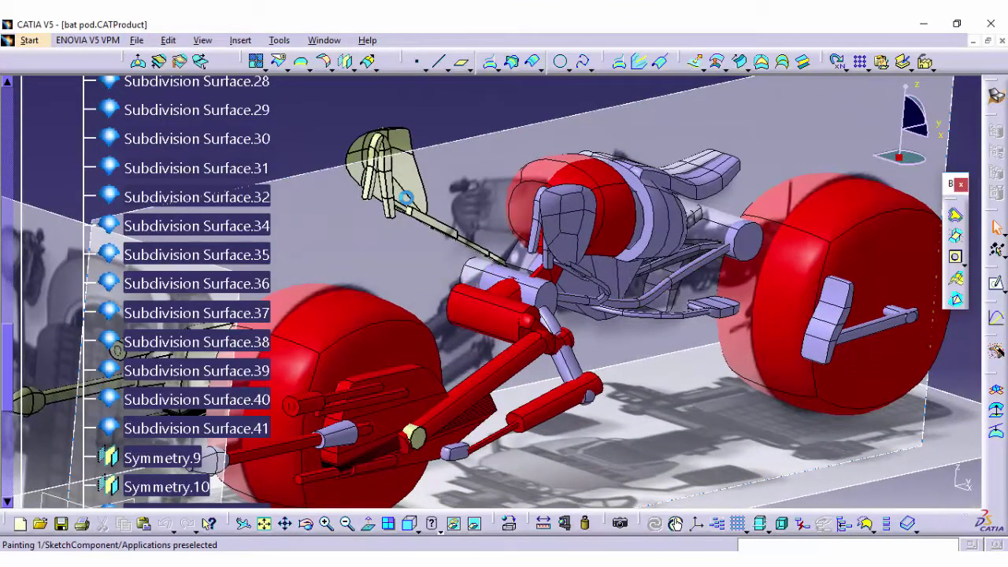
Zoom in on the front of the bike from a lower side view and enter FreeStyle
middle_drag(644, 277, 507, 350)
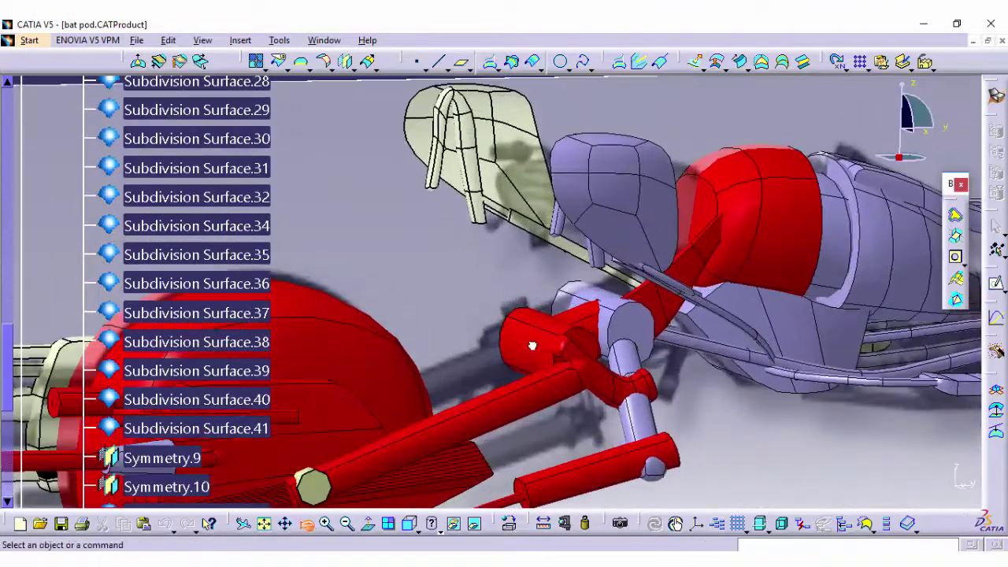
middle_drag(571, 297, 574, 270)
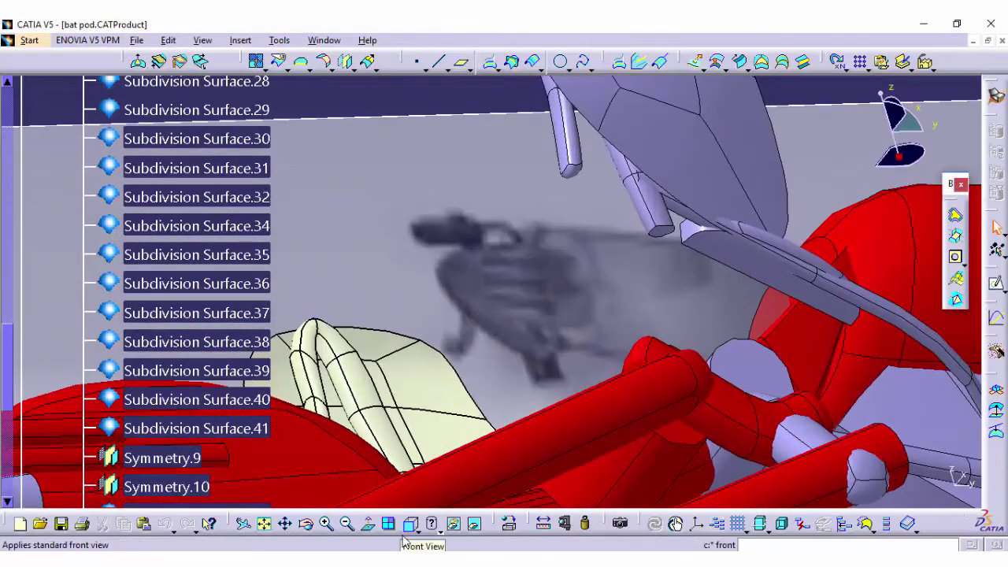
click(29, 41)
click(252, 90)
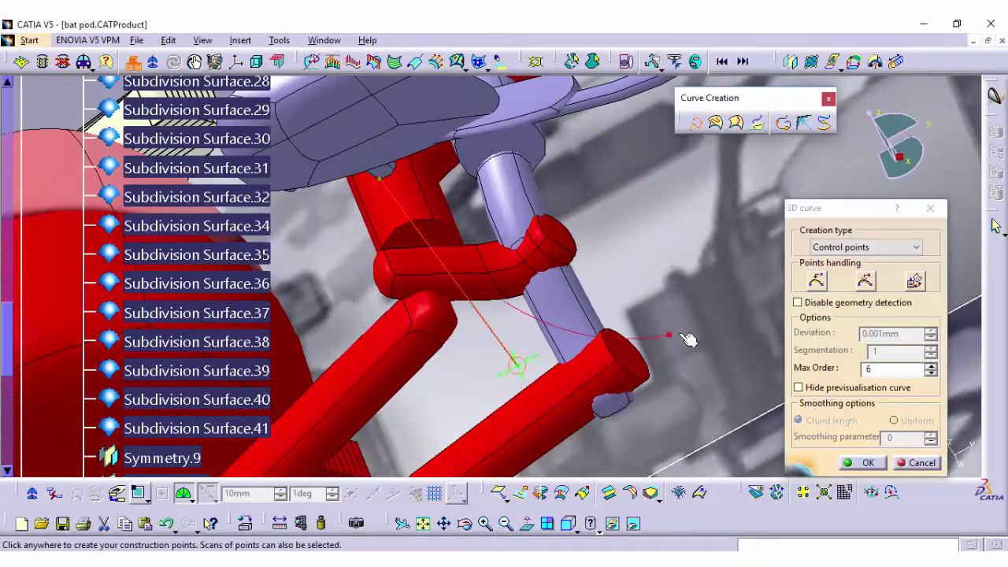
Frame the footrest tubes for the new cable curve, ending in the standard Front view
middle_drag(688, 340, 299, 418)
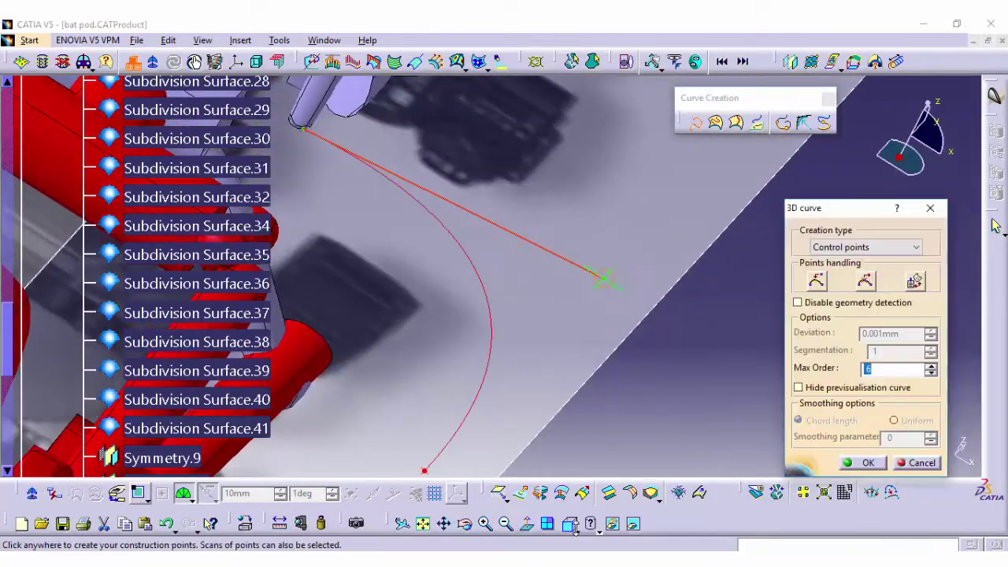
middle_drag(576, 530, 604, 378)
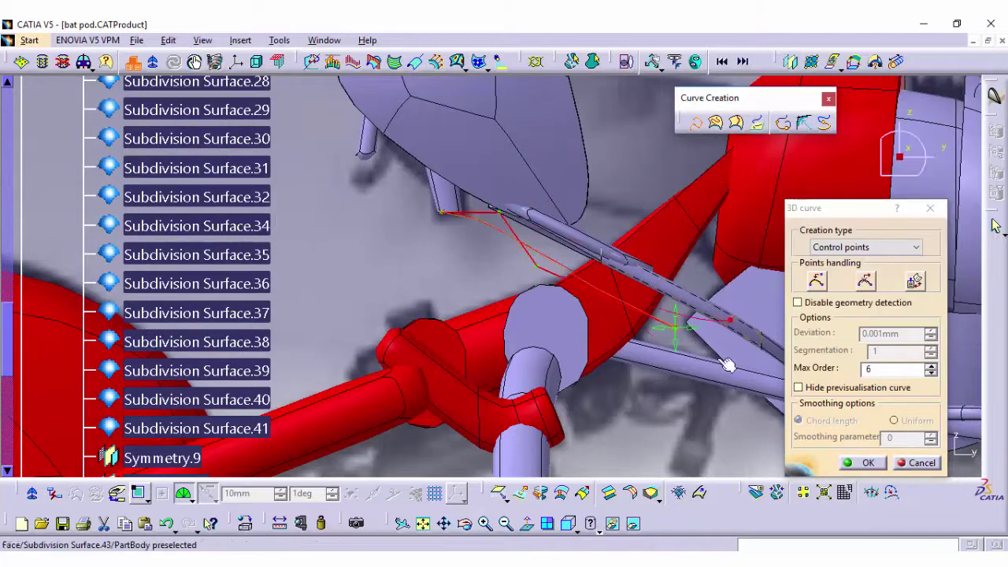
middle_drag(727, 365, 477, 334)
mouse_move(587, 317)
middle_down()
mouse_move(593, 465)
mouse_move(675, 396)
middle_up()
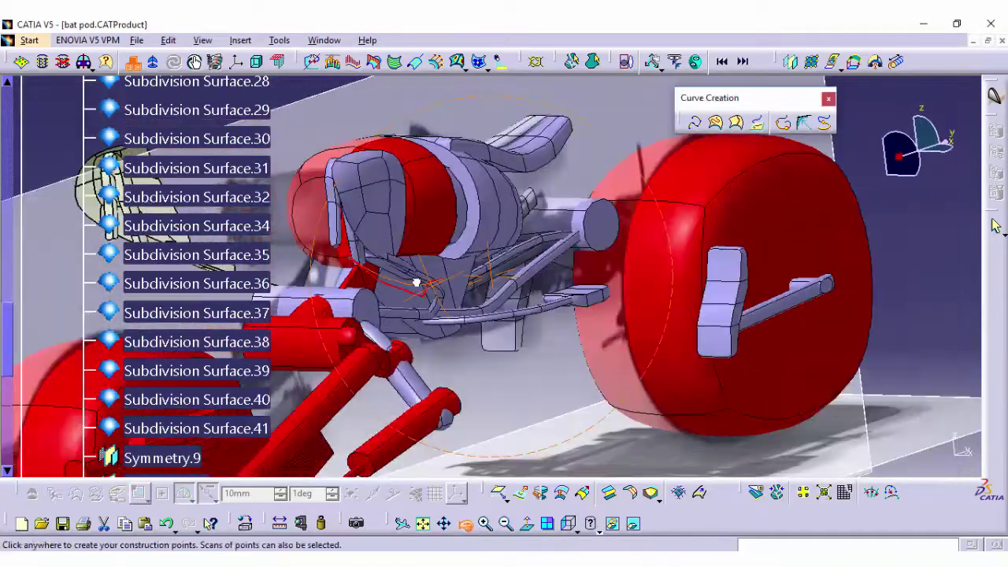
mouse_move(401, 301)
middle_down()
mouse_move(432, 279)
mouse_move(396, 273)
middle_up()
click(485, 523)
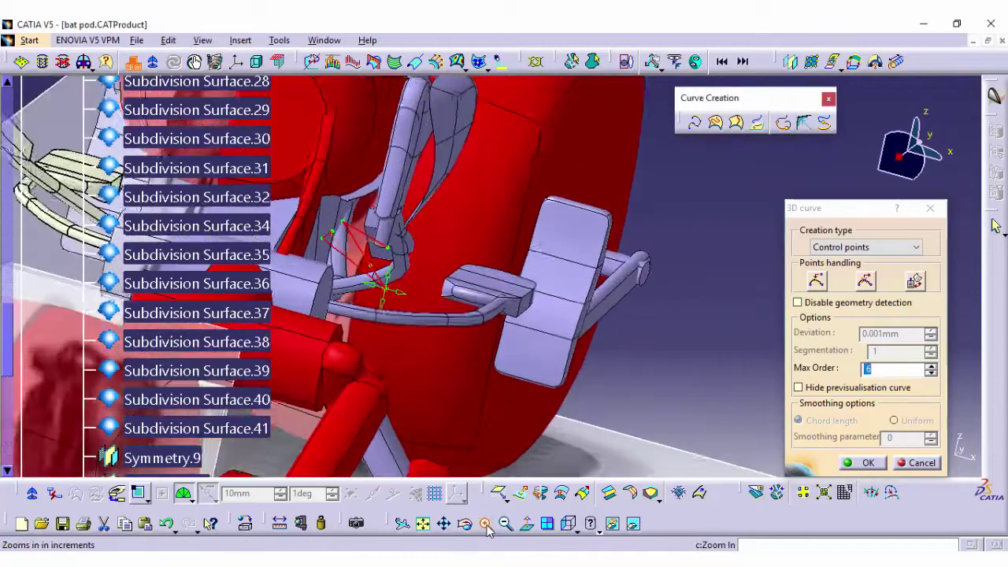
mouse_move(354, 304)
middle_down()
mouse_move(339, 291)
mouse_move(756, 308)
middle_up()
click(505, 524)
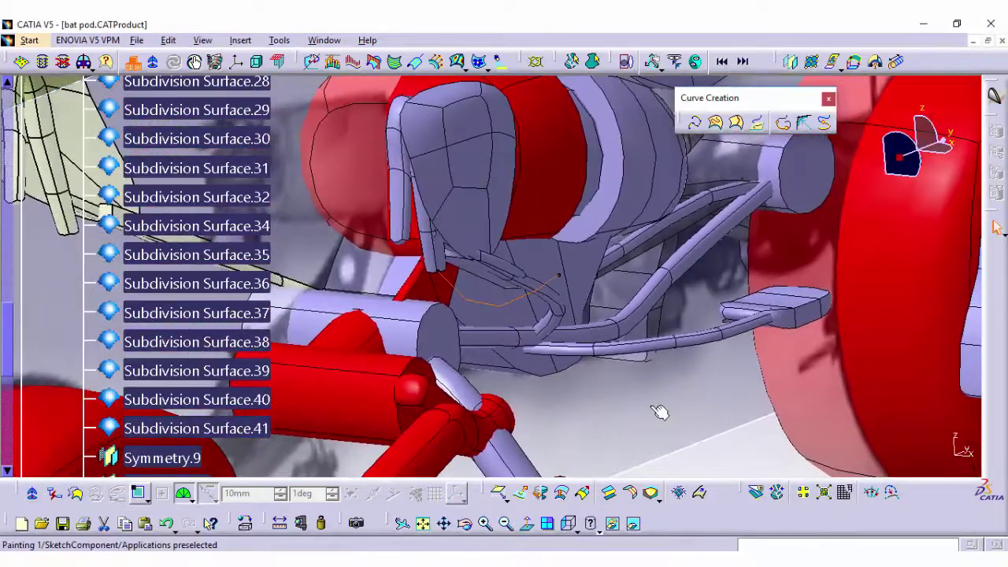
click(506, 524)
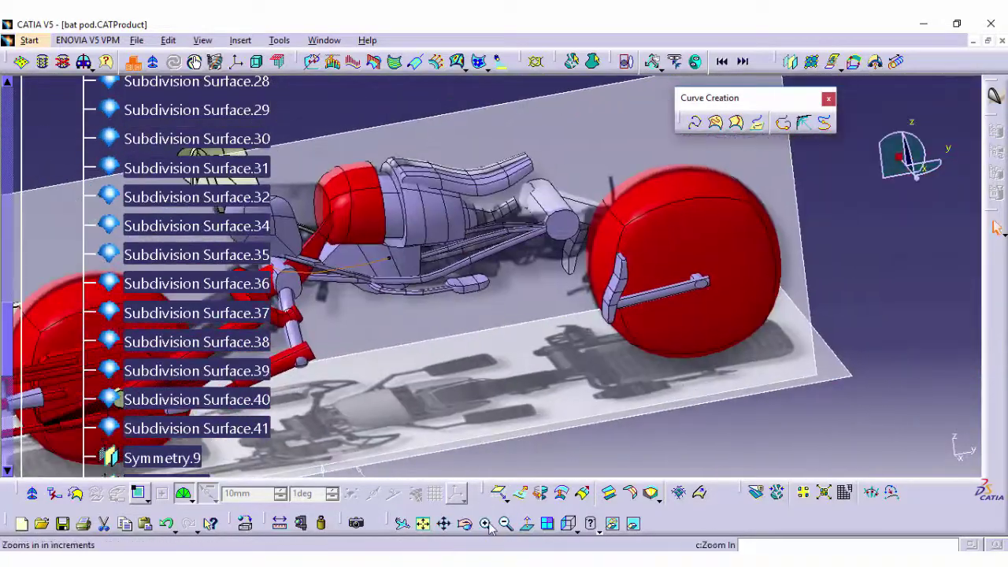
click(485, 523)
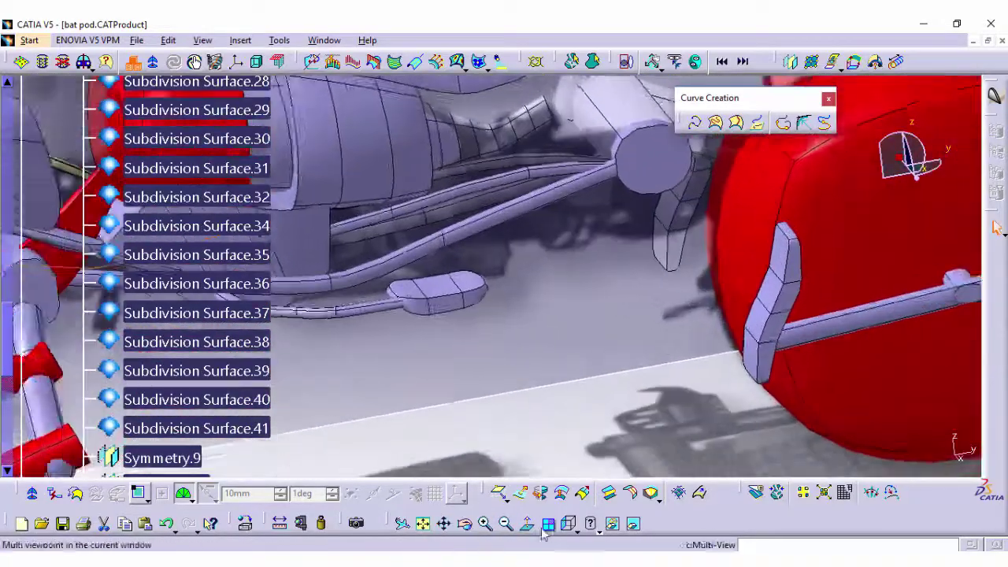
click(586, 423)
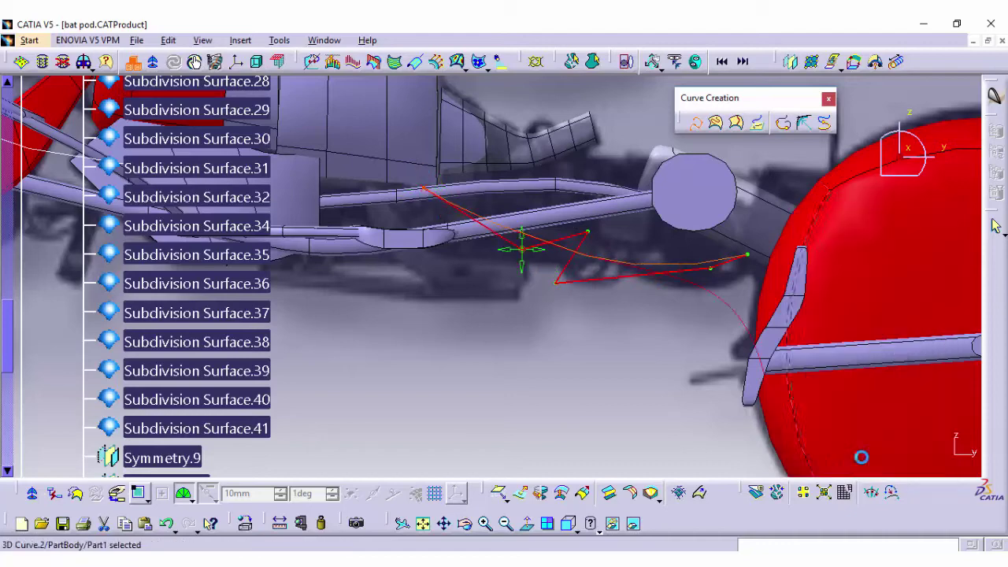
In the Left view, place and pull up control points to shape the cable-path 3D curve
click(567, 523)
click(584, 444)
click(456, 254)
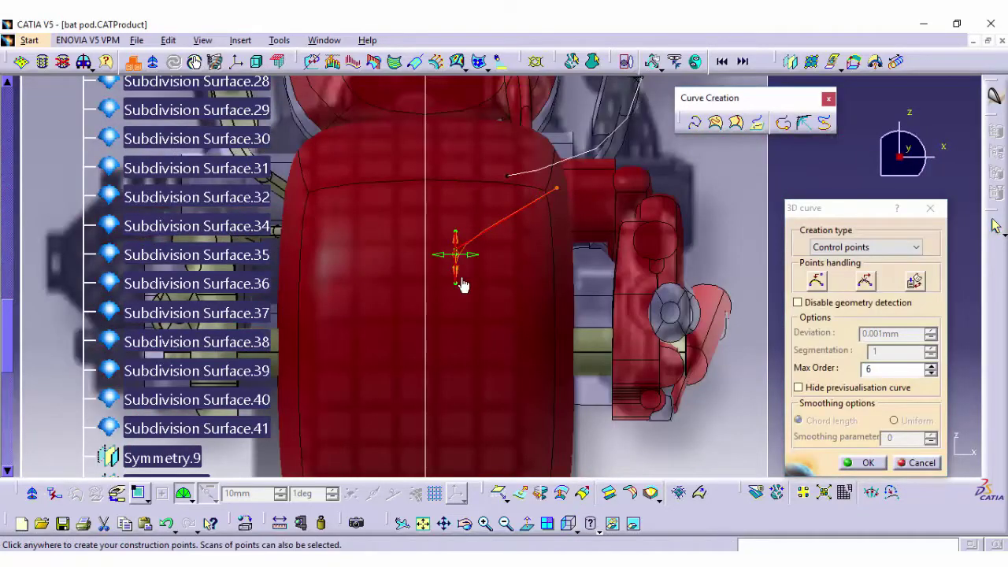
click(486, 529)
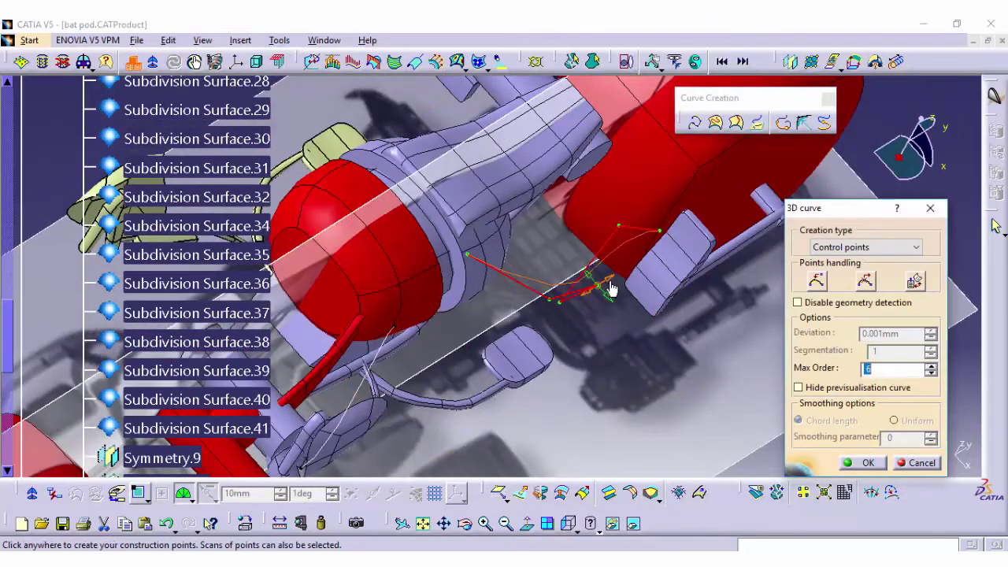
drag(593, 306, 606, 222)
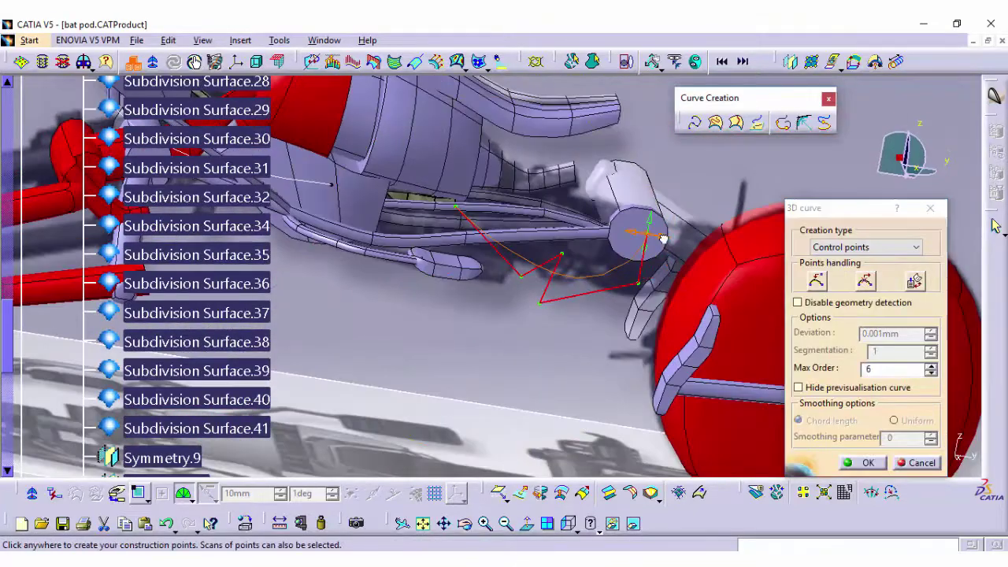
click(696, 124)
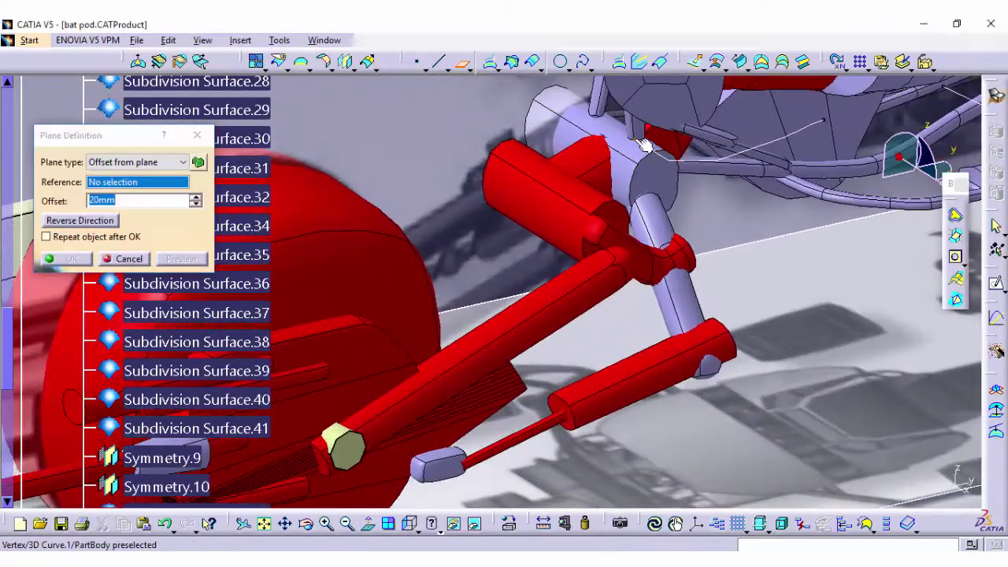
Define Plane.1 parallel to the yz plane through the end vertex of 3D Curve.3
click(643, 142)
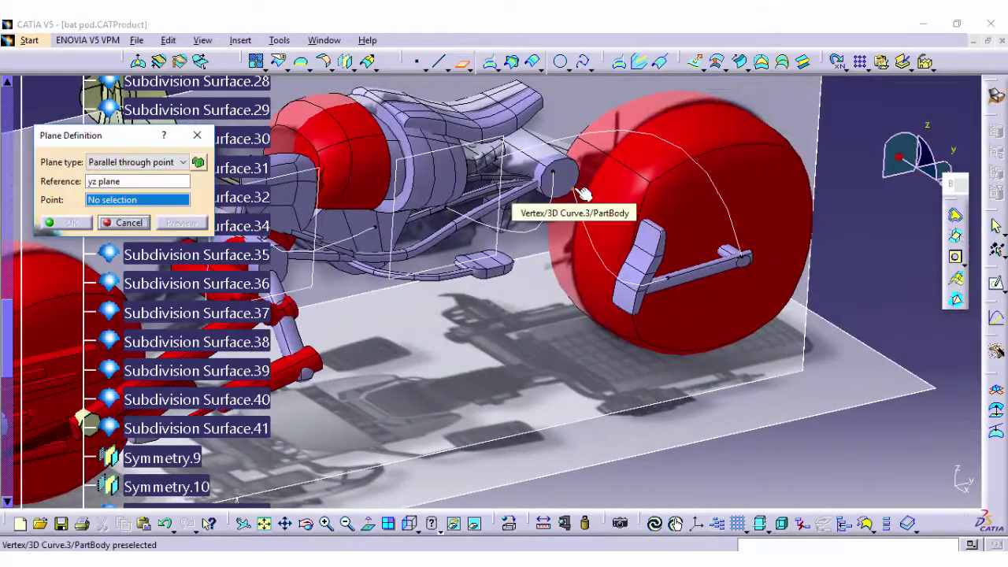
click(583, 193)
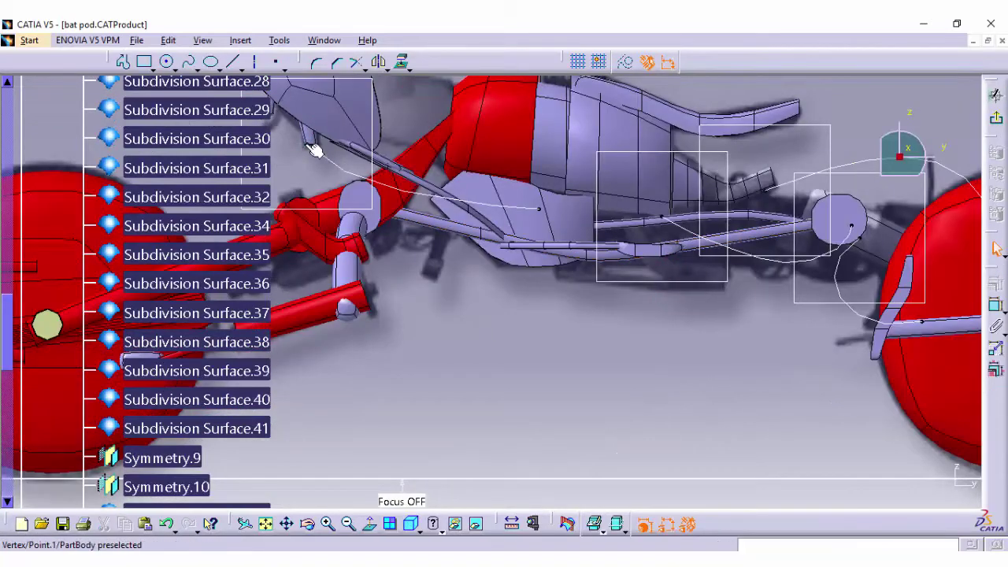
Sweep a tube (Sweep.1) along the engine cable curve and mirror it across the yz plane
middle_drag(449, 353, 838, 179)
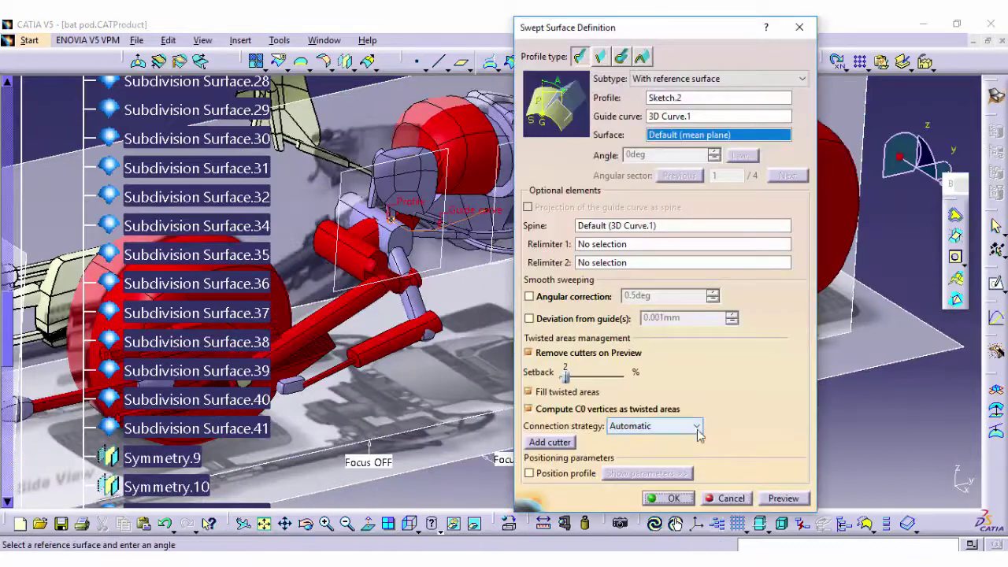
click(669, 498)
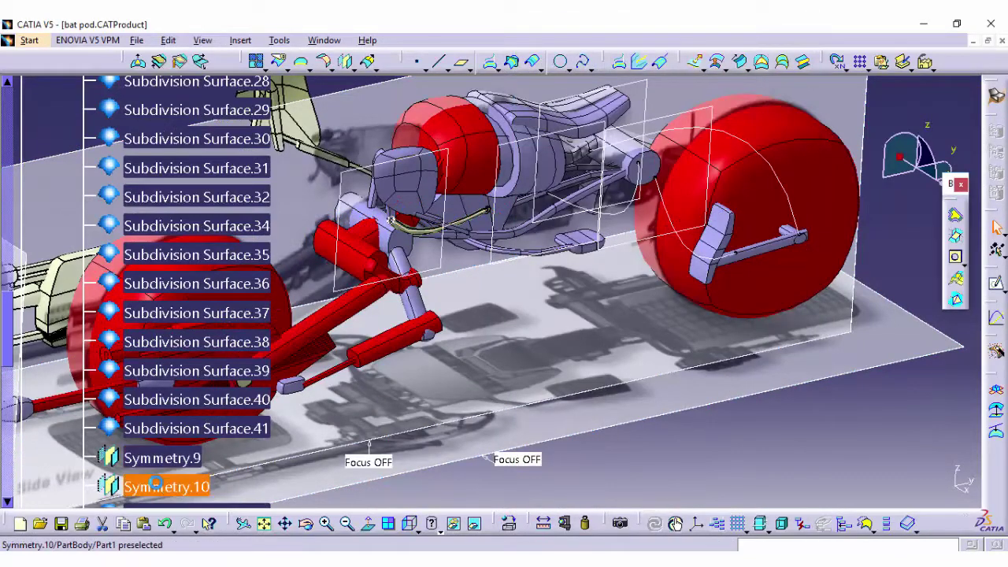
scroll(165, 452, down, 5)
click(363, 120)
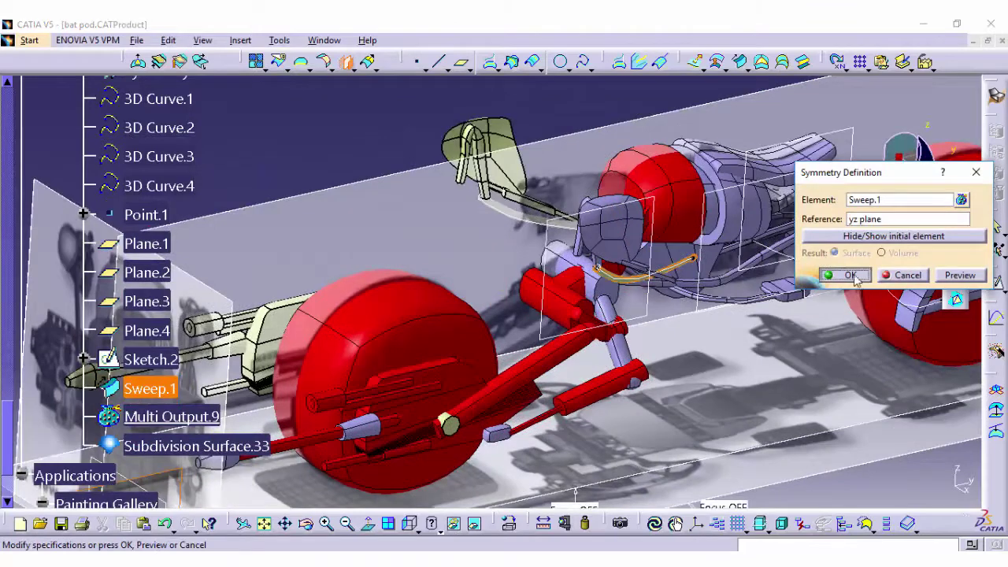
click(852, 275)
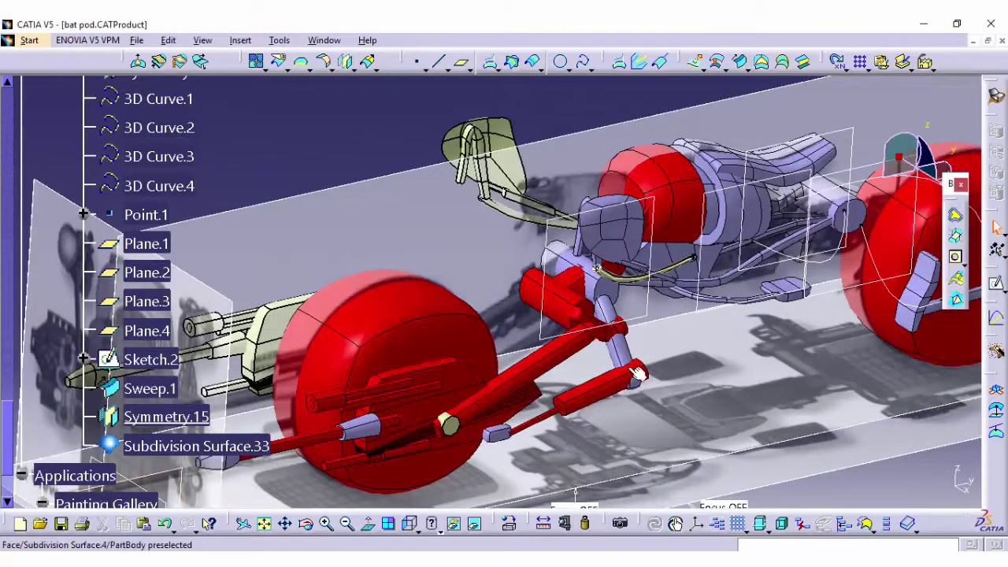
Create tube Sweep.2 guided along 3D Curve.2
click(766, 345)
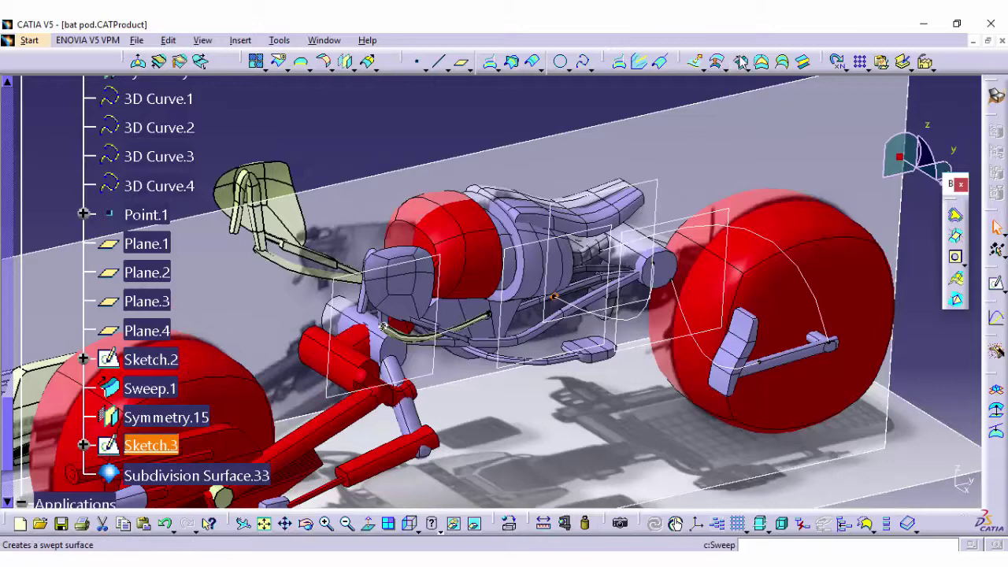
click(741, 61)
click(598, 308)
click(322, 525)
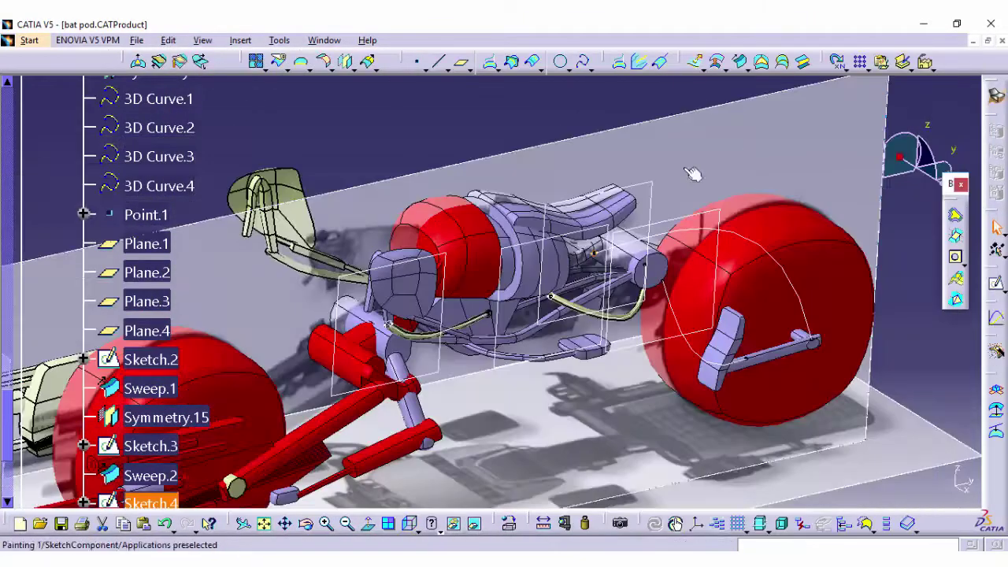
Sweep a tube along 3D Curve.4 over the right wheel, then sketch a circle profile on Plane.3
click(659, 233)
click(322, 525)
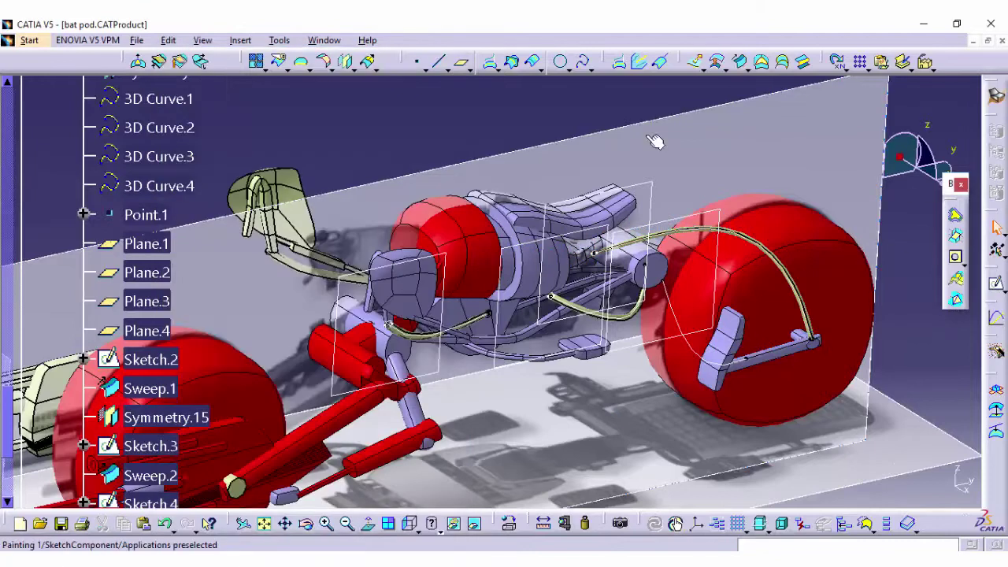
click(677, 224)
click(709, 323)
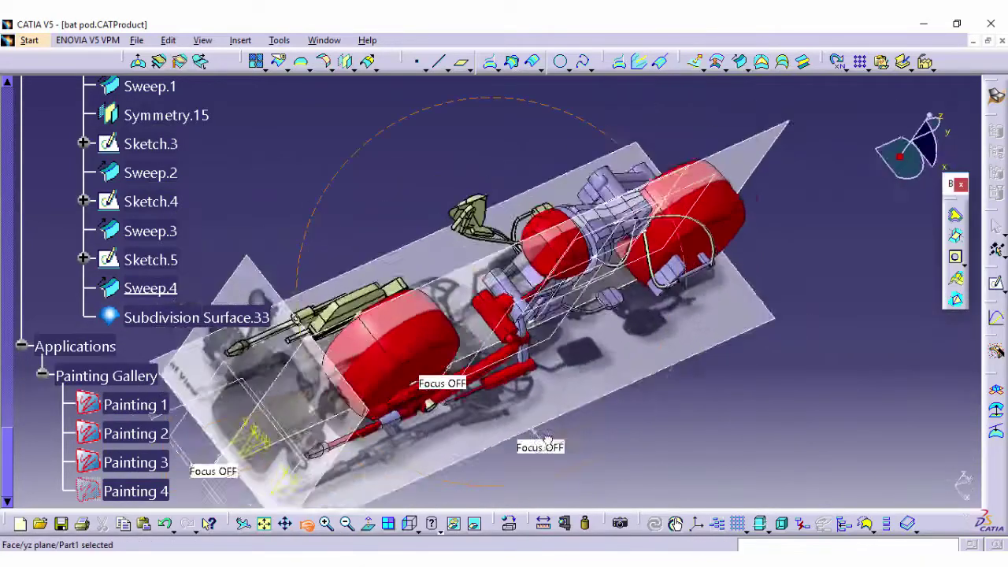
Mirror Sweep.4 across the yz plane as Symmetry.16
drag(306, 523, 197, 331)
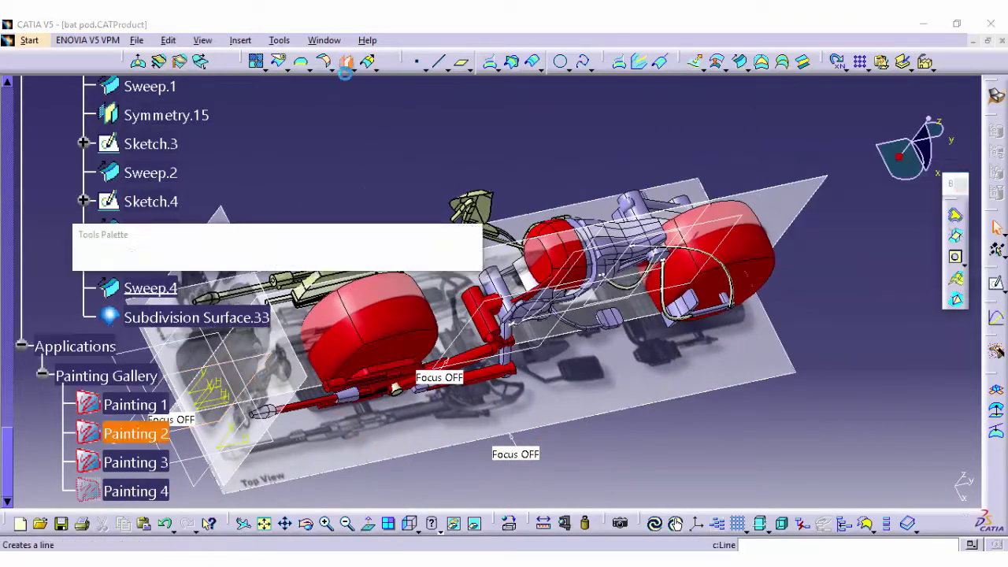
click(672, 306)
click(656, 321)
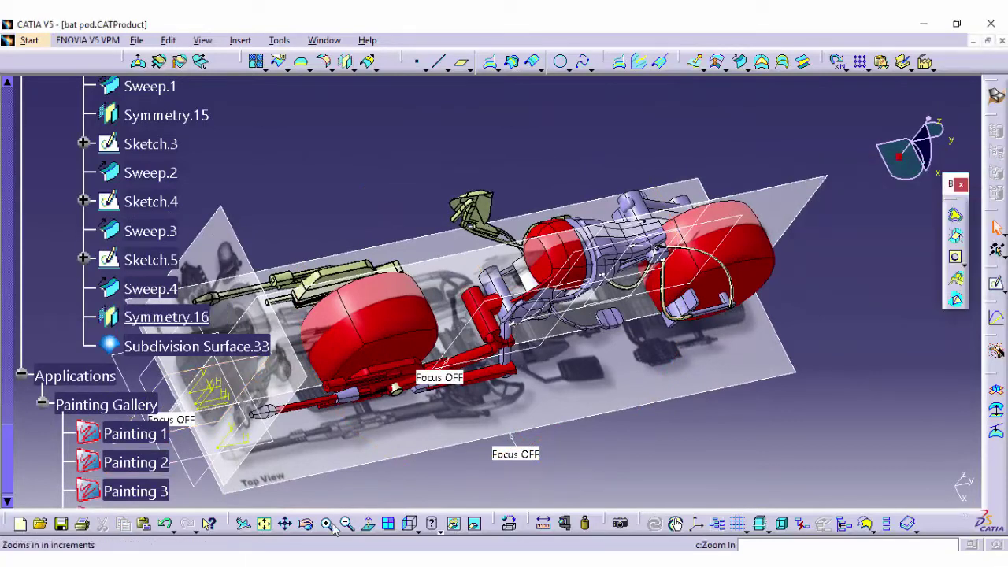
click(166, 290)
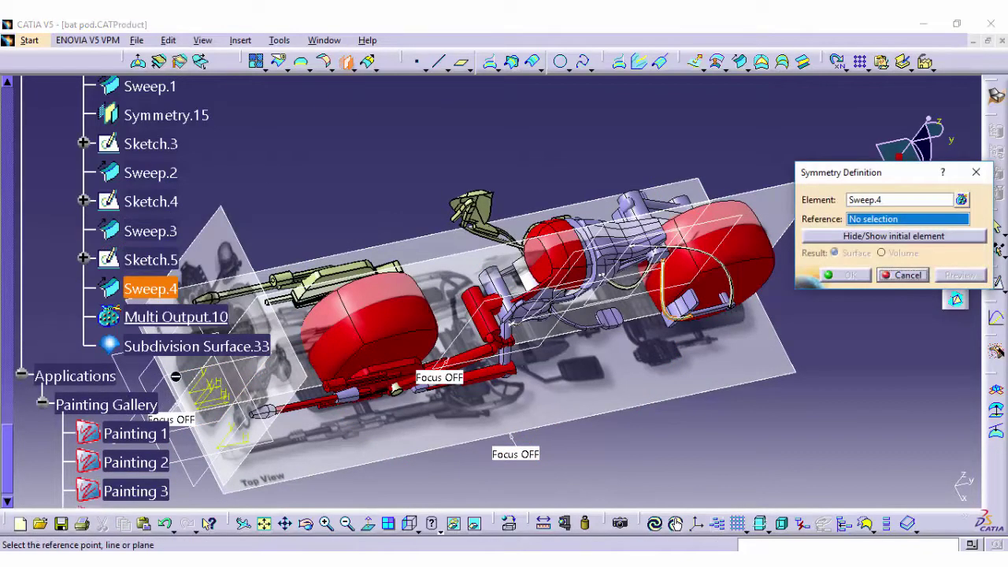
click(845, 275)
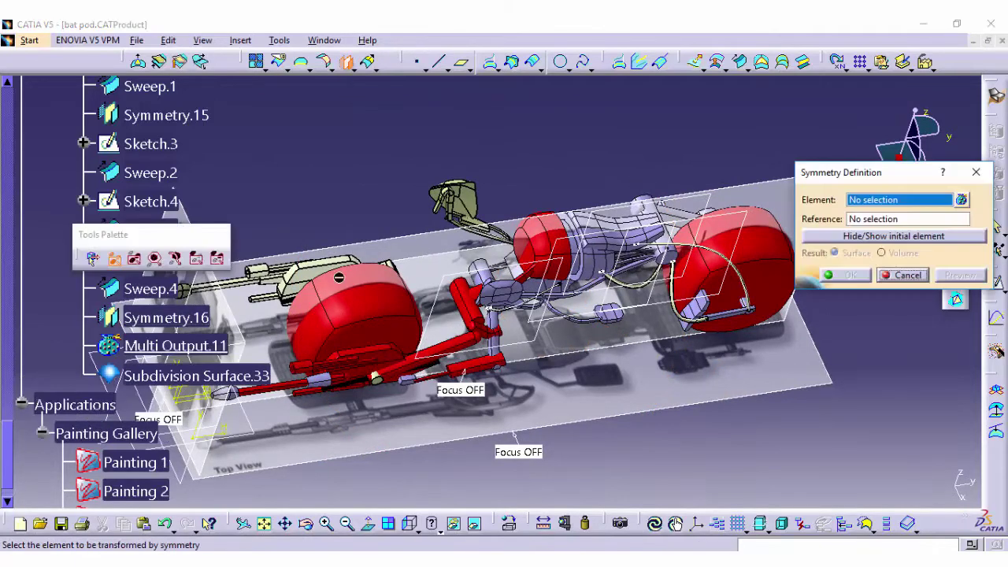
Mirror Sweep.3 and Sweep.2 across the yz plane as Symmetry.17 and Symmetry.18
click(149, 230)
click(143, 359)
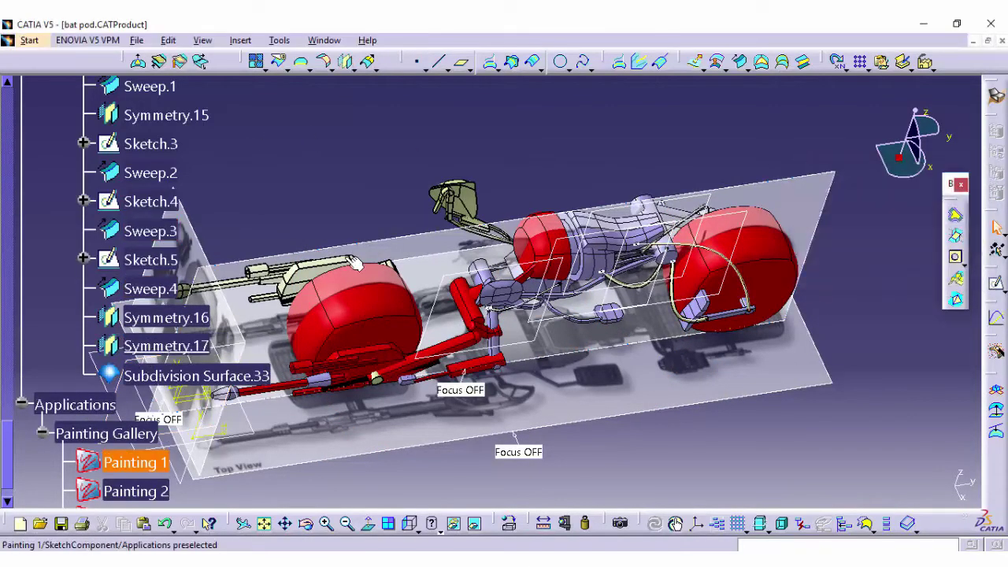
click(164, 234)
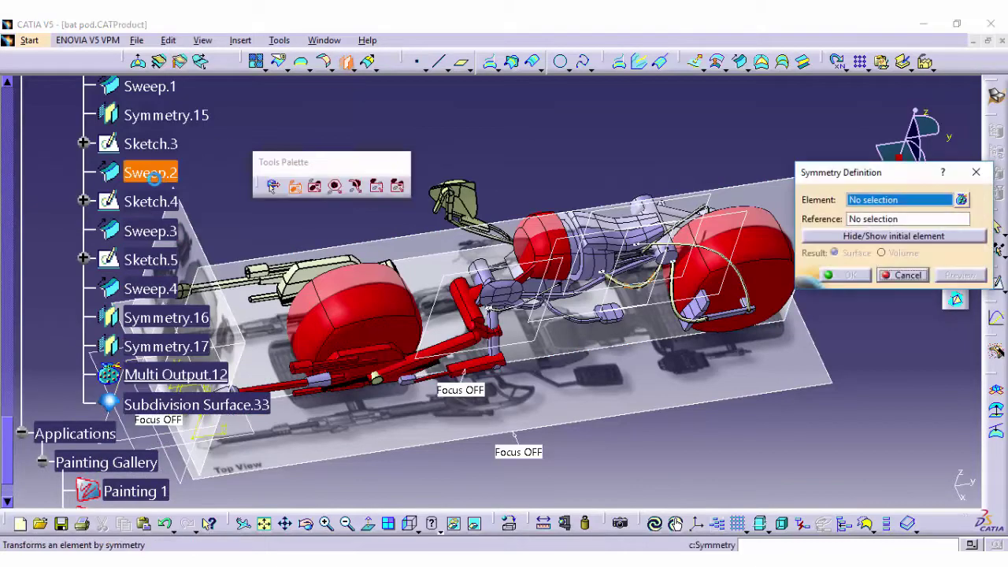
click(499, 333)
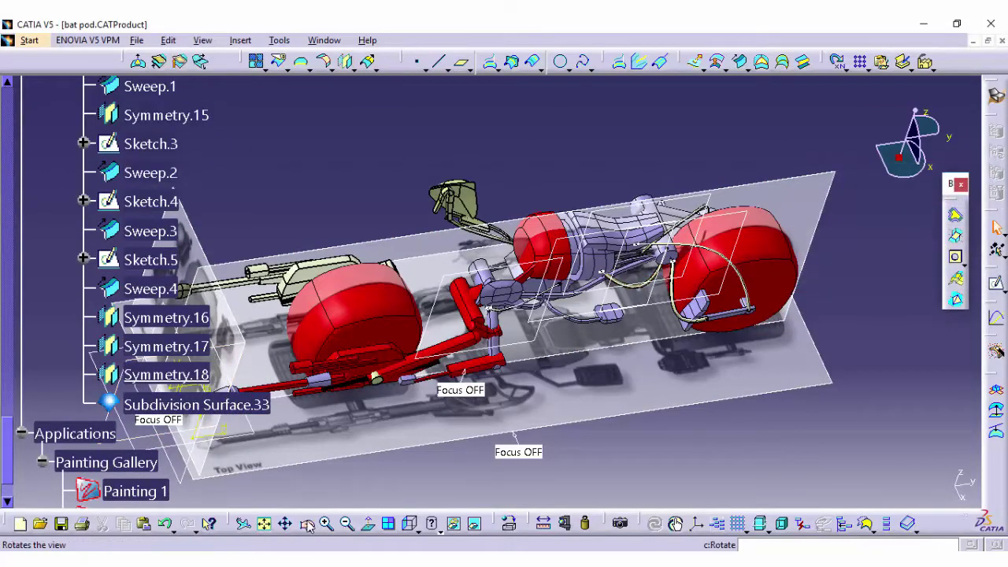
Mirror the last tube as Symmetry.19 and zoom out to view the whole bike
mouse_move(306, 524)
mouse_down()
mouse_move(636, 421)
mouse_move(664, 367)
mouse_move(517, 438)
mouse_move(462, 405)
mouse_up()
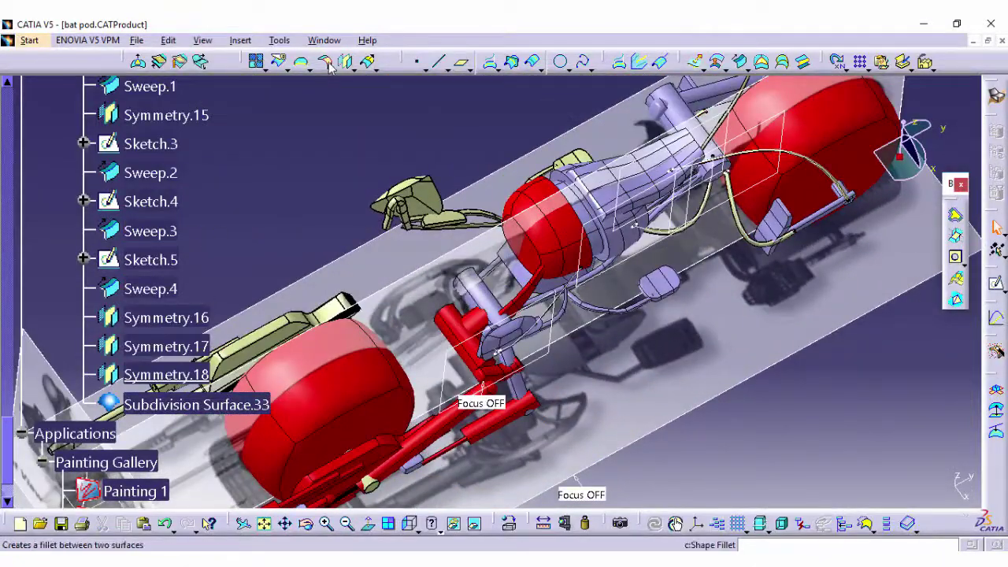
click(344, 62)
click(149, 231)
middle_drag(157, 441, 354, 312)
click(596, 385)
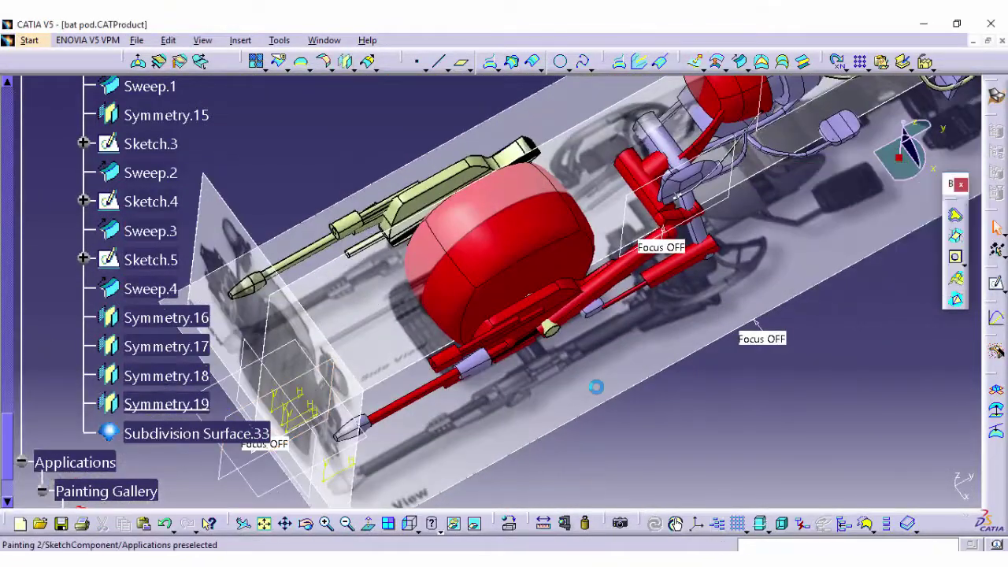
drag(596, 385, 513, 246)
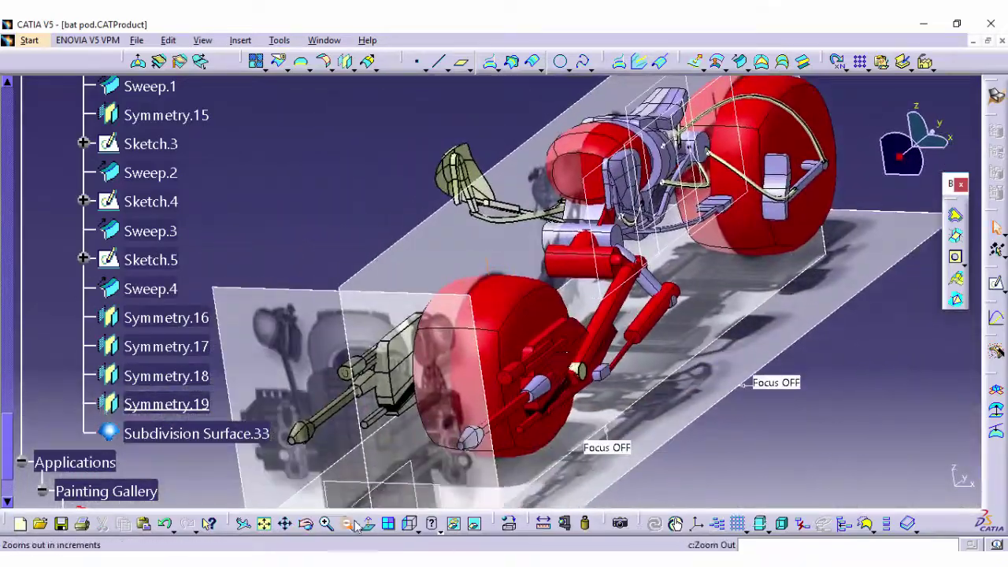
click(347, 523)
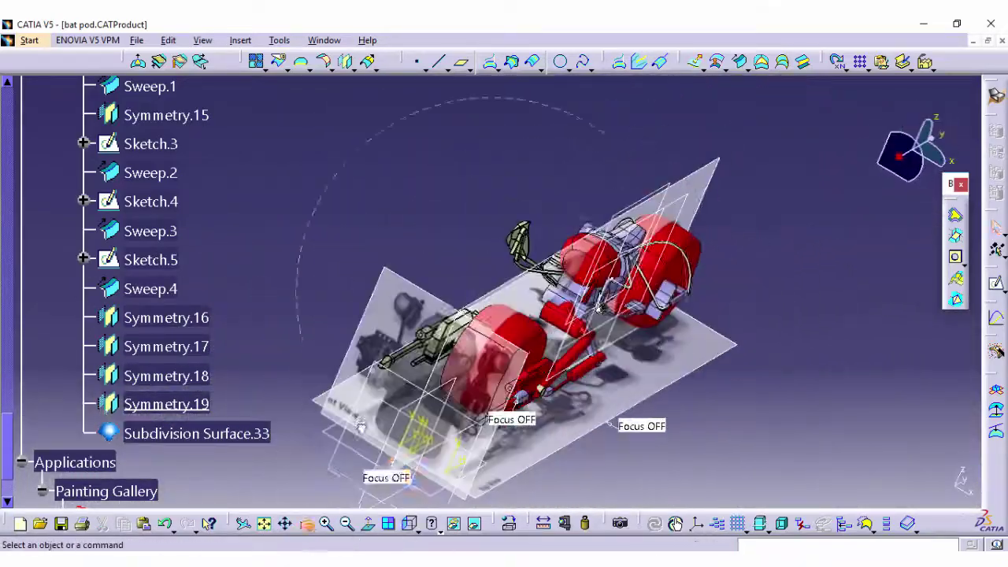
Show the finished Batpod in isometric view and save all documents with Ctrl+S
click(409, 523)
key(ctrl+s)
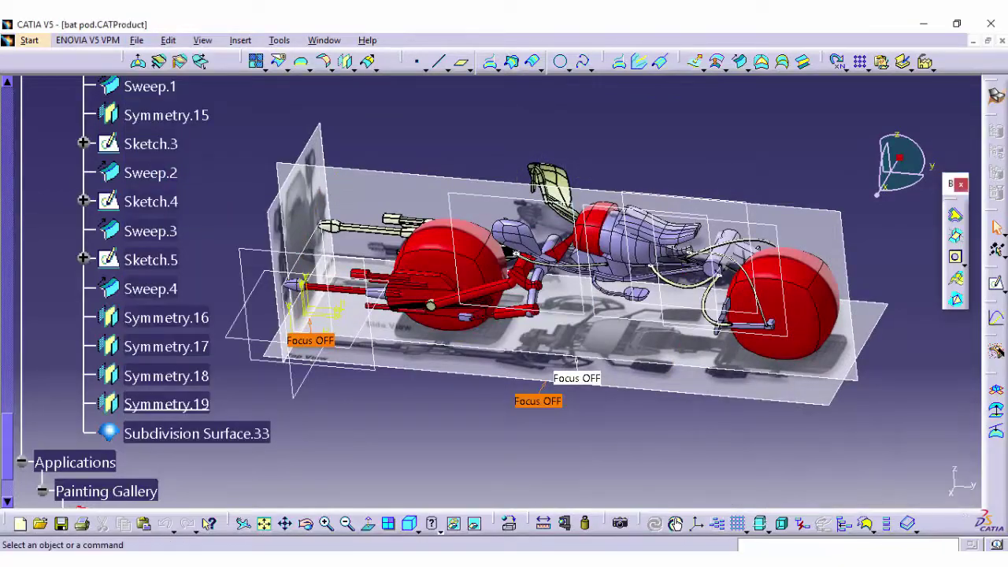